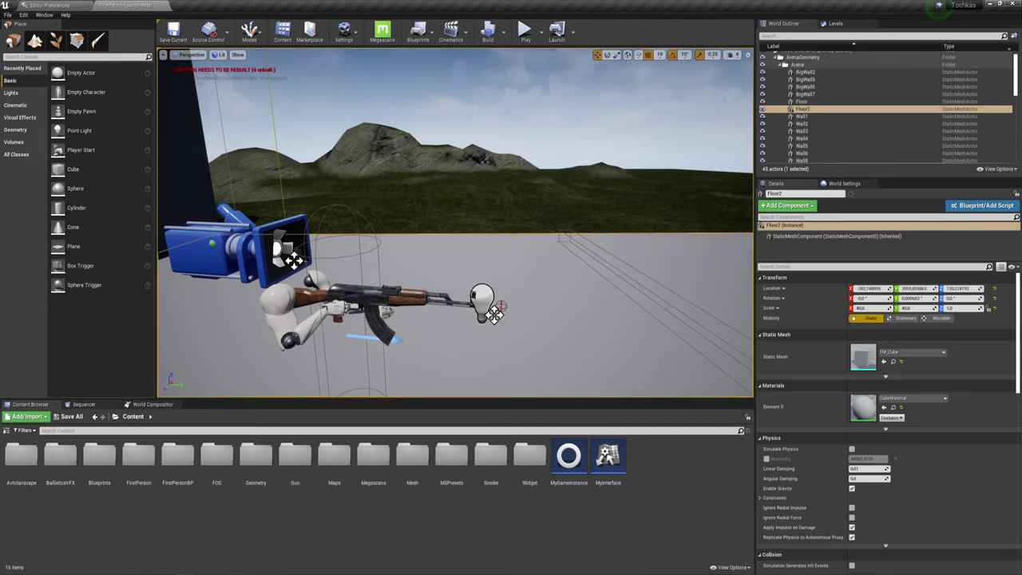
Create a new folder in Content and name it PostProcess
right_click(680, 467)
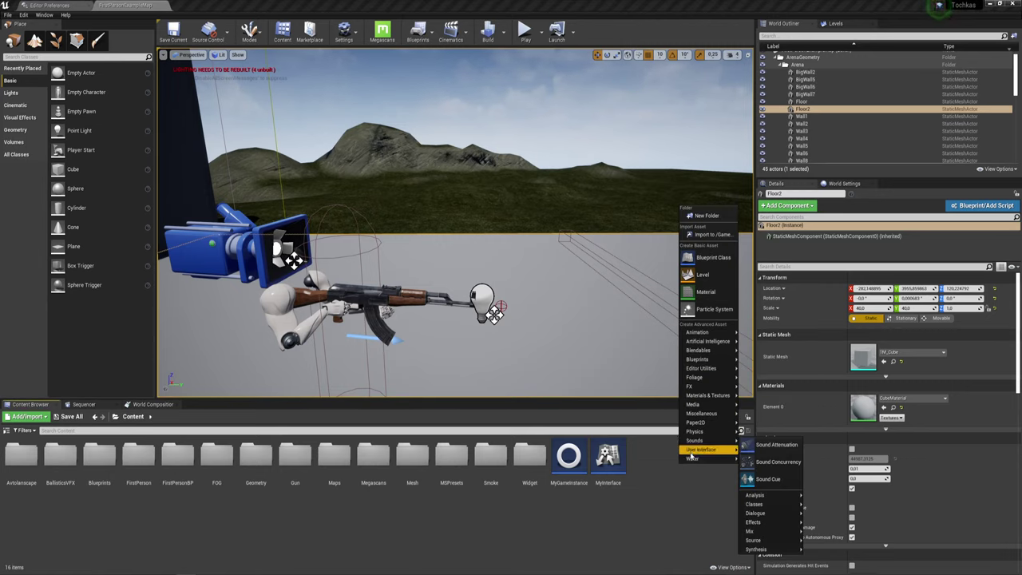
left_click(705, 215)
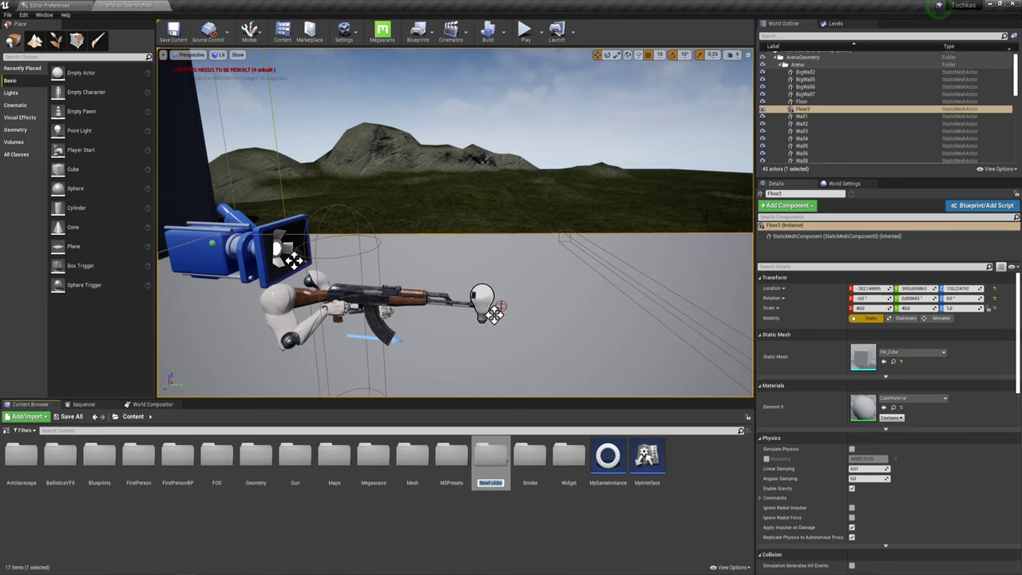
type("ЗШд")
key("BackSpace")
key("BackSpace")
key("BackSpace")
type("Pi")
type("Pro")
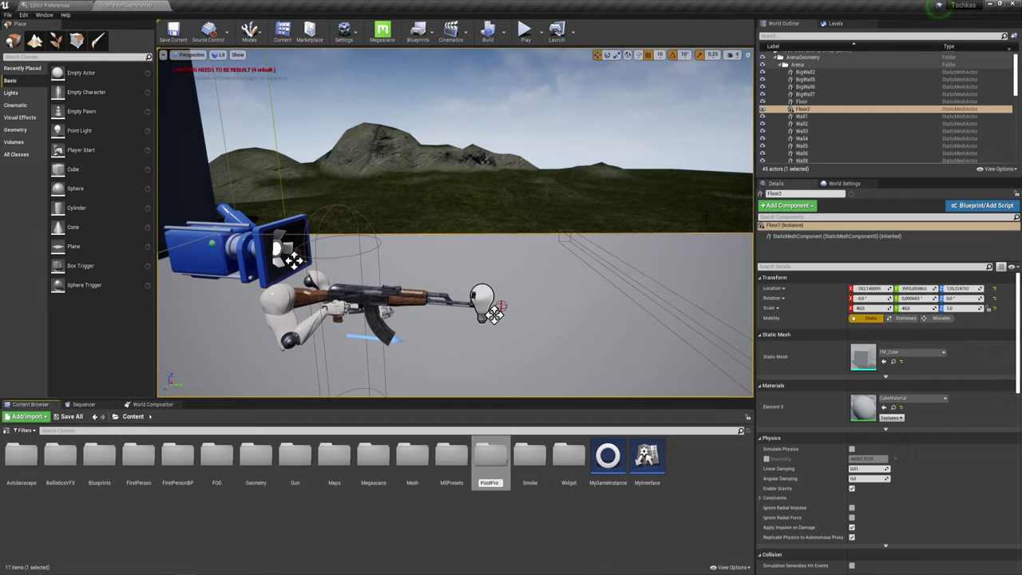
type("cess")
key("Return")
key("Return")
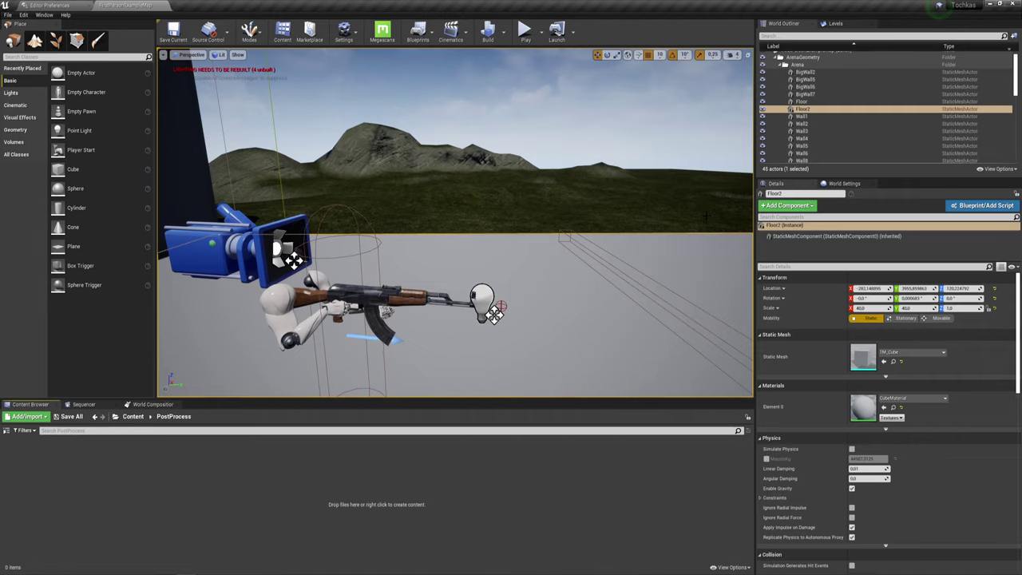
Create a new material in the PostProcess folder and name it PP_Damage
right_click(118, 487)
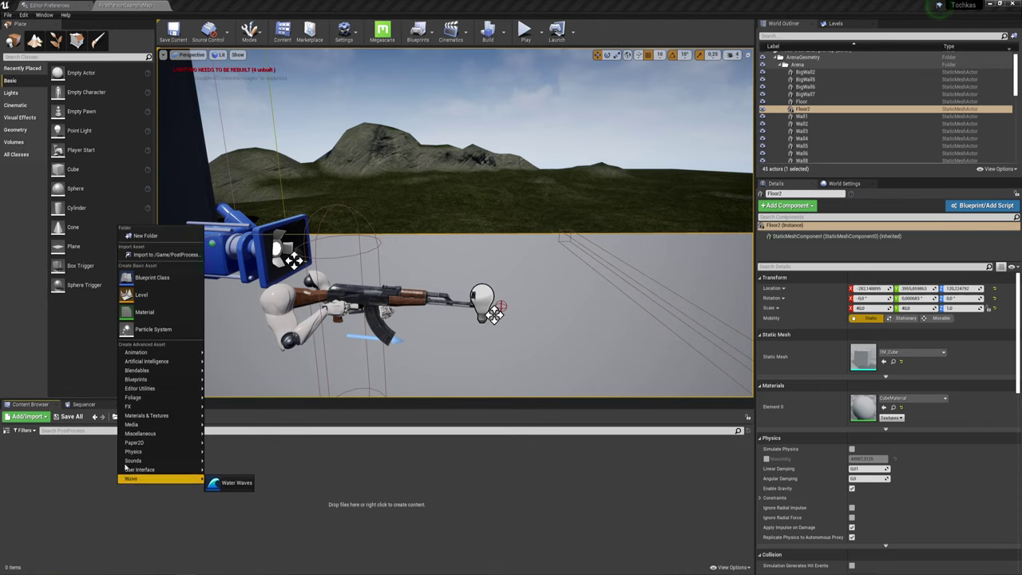
left_click(144, 313)
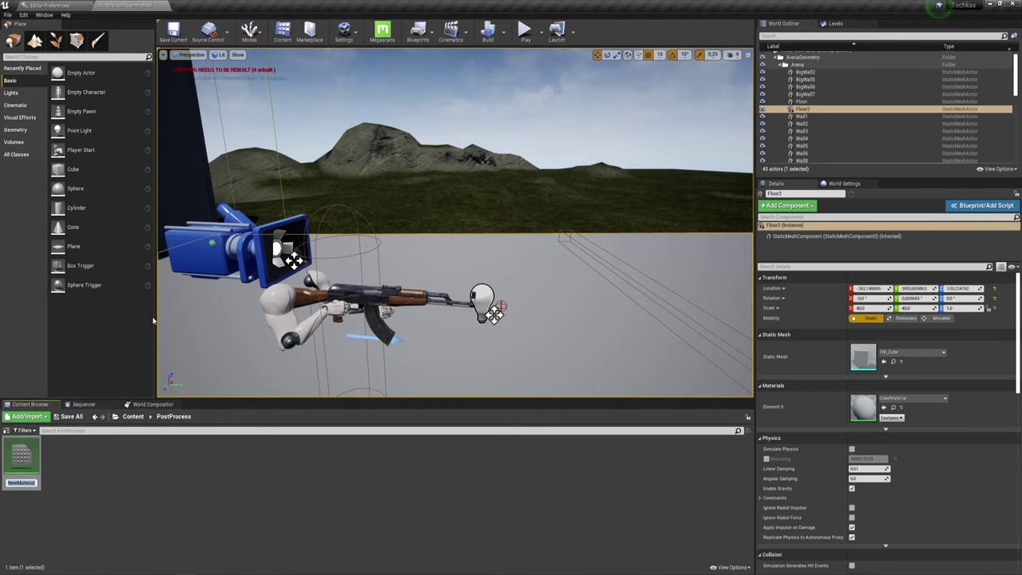
key("BackSpace")
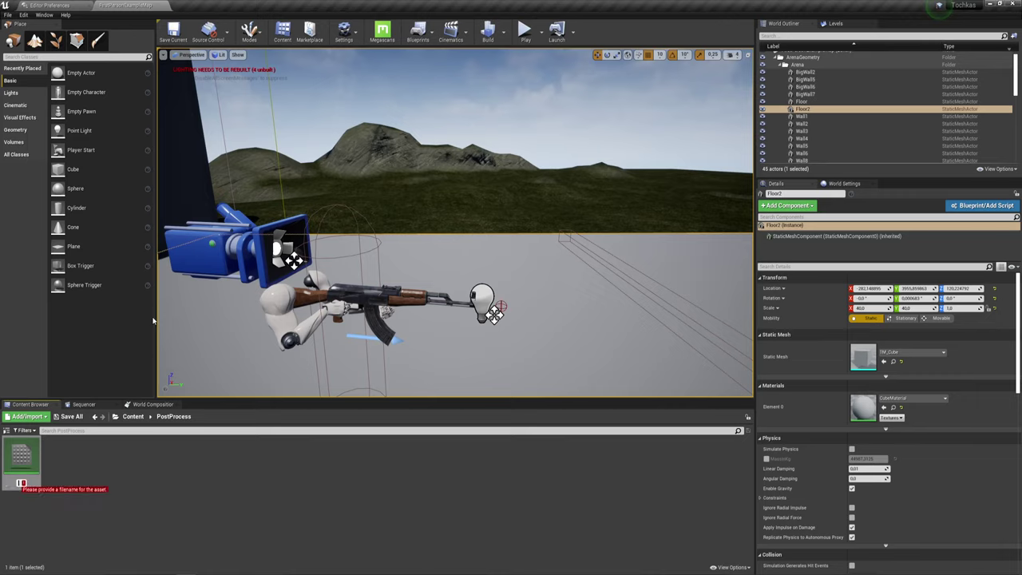
type("POst")
key("BackSpace")
key("BackSpace")
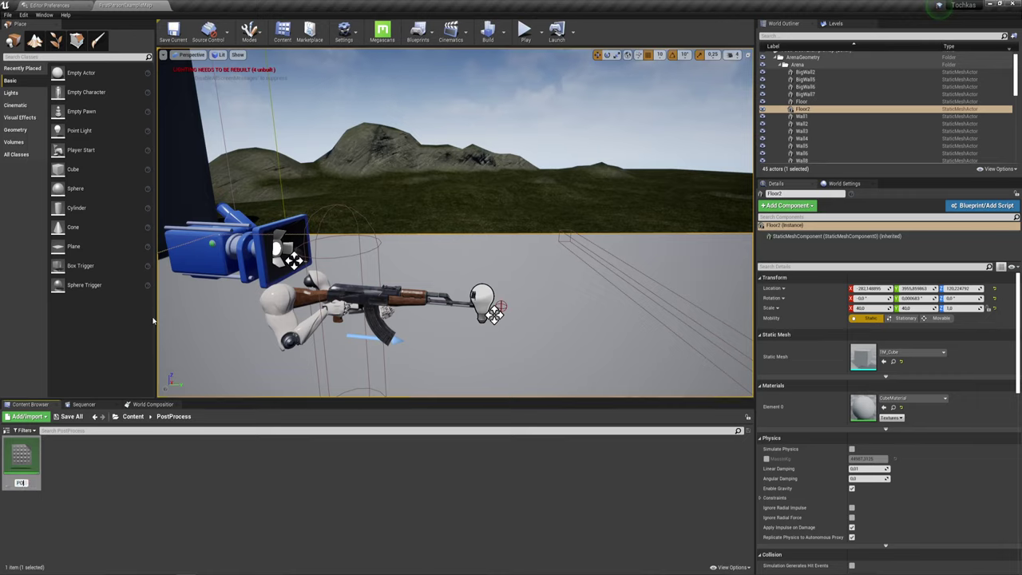
key("BackSpace")
key("BackSpace")
type("P")
type("_")
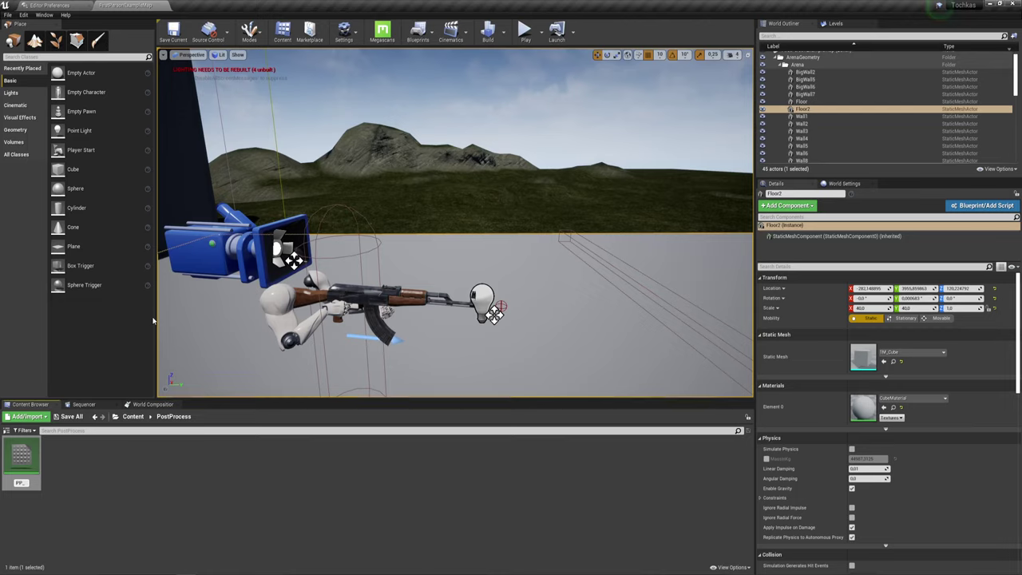
type("Dam")
type("ag")
type("e")
key("Return")
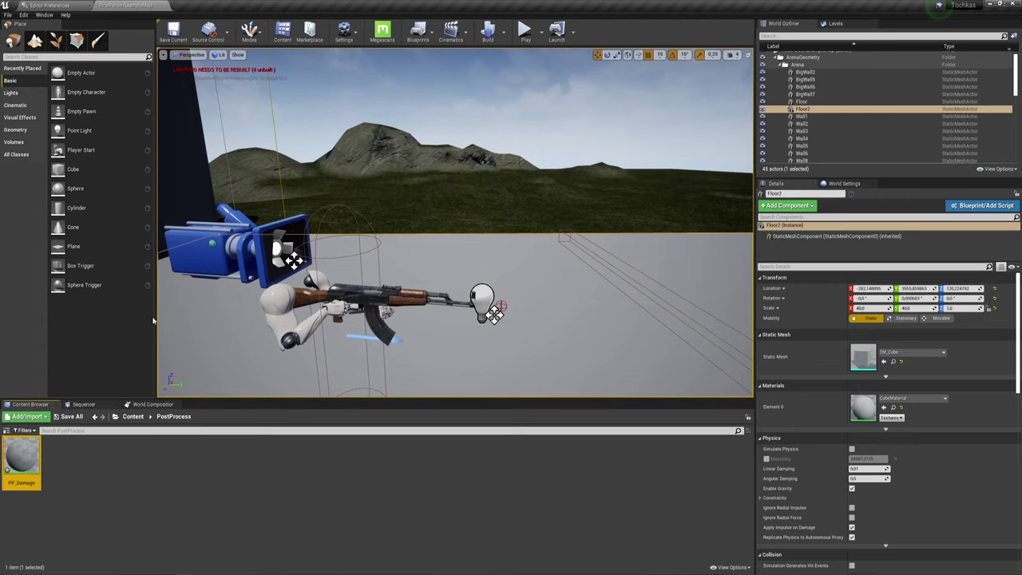
Open PP_Damage, move its output node right and enable Live Update
double_click(21, 460)
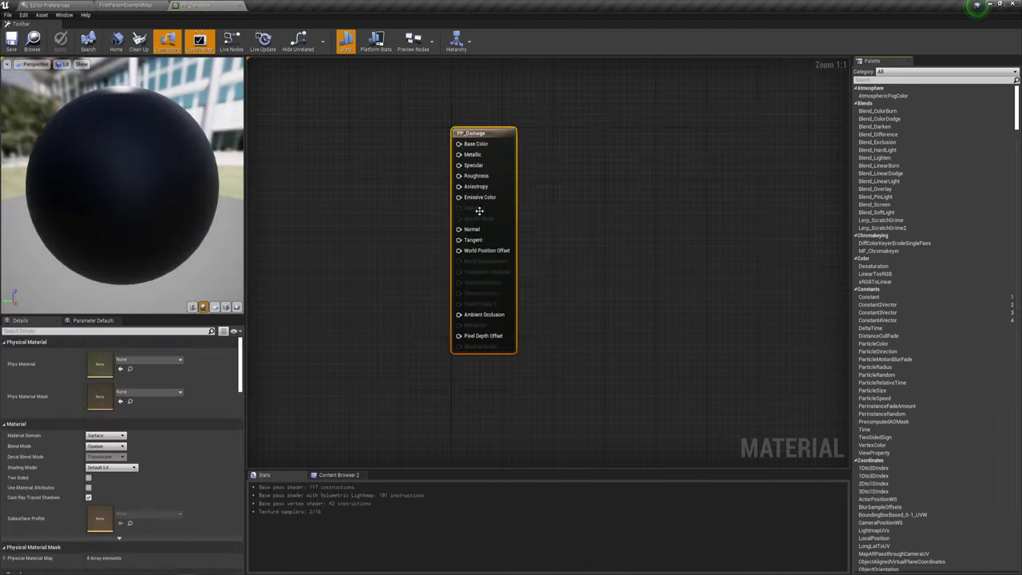
left_click_drag(491, 135, 710, 152)
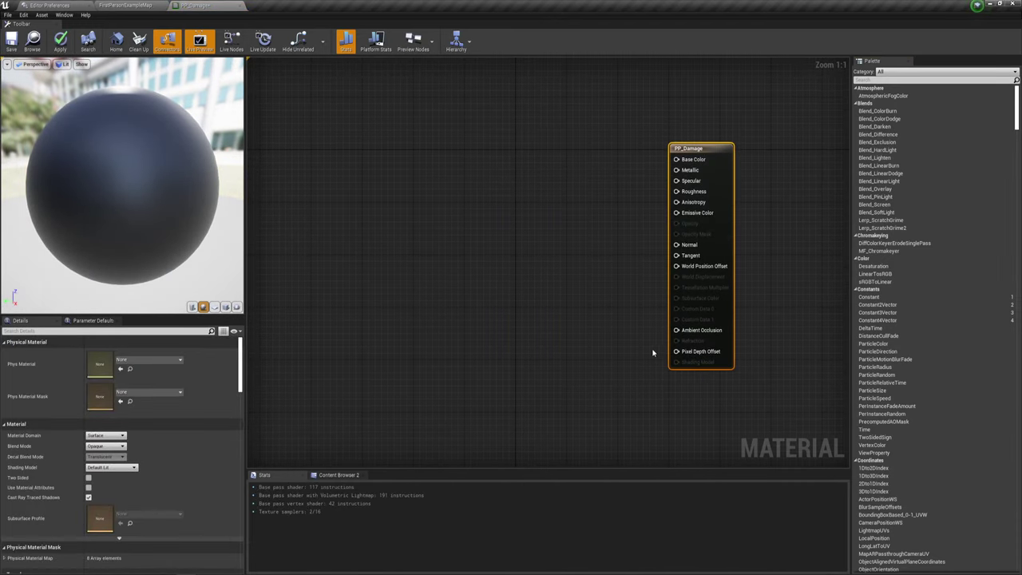
left_click(262, 39)
Open the FirstPersonCharacter Blueprint from the level and collapse FirstPersonCamera's children
left_click(128, 5)
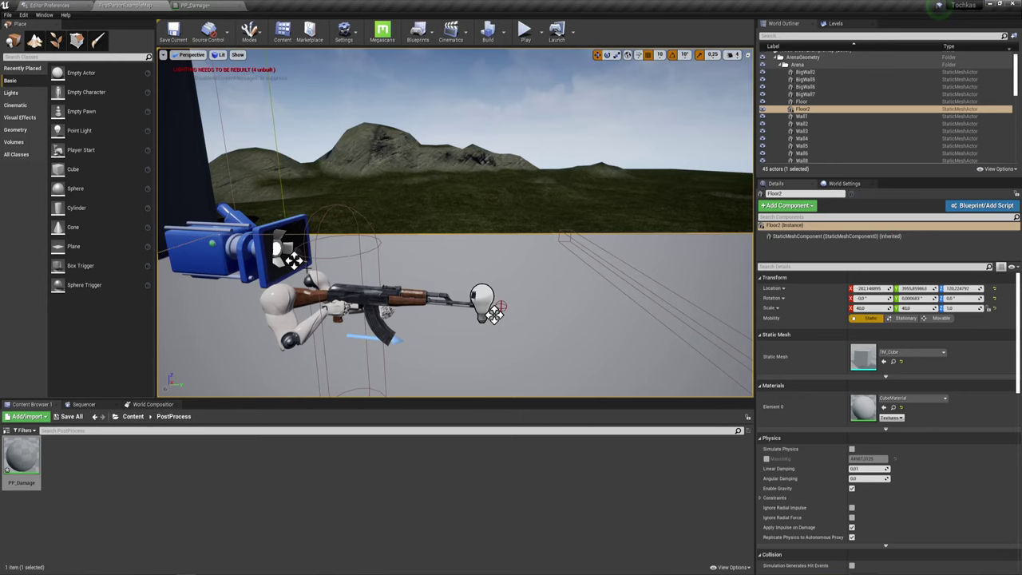
left_click(319, 307)
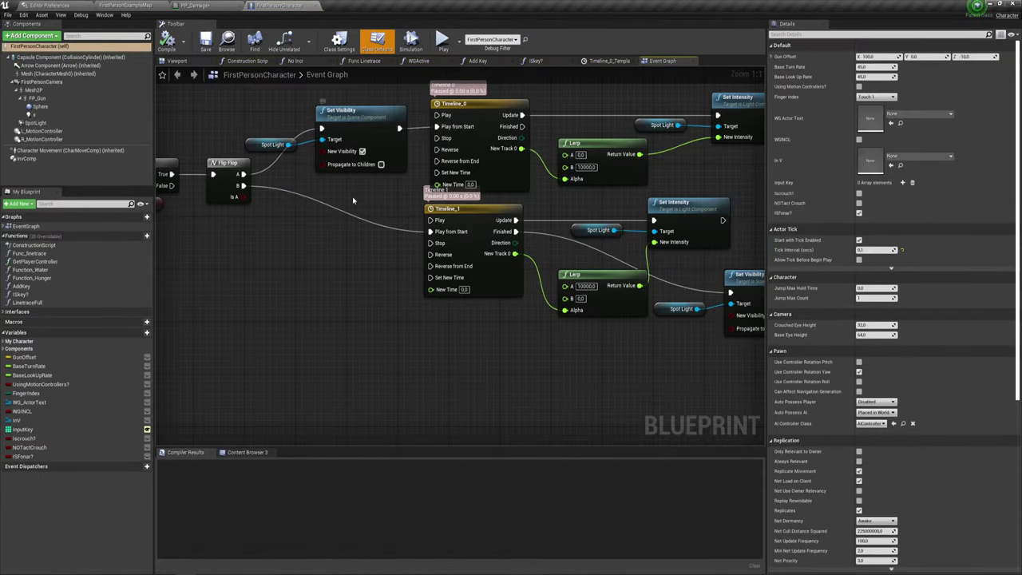
scroll(430, 288, "down", 2)
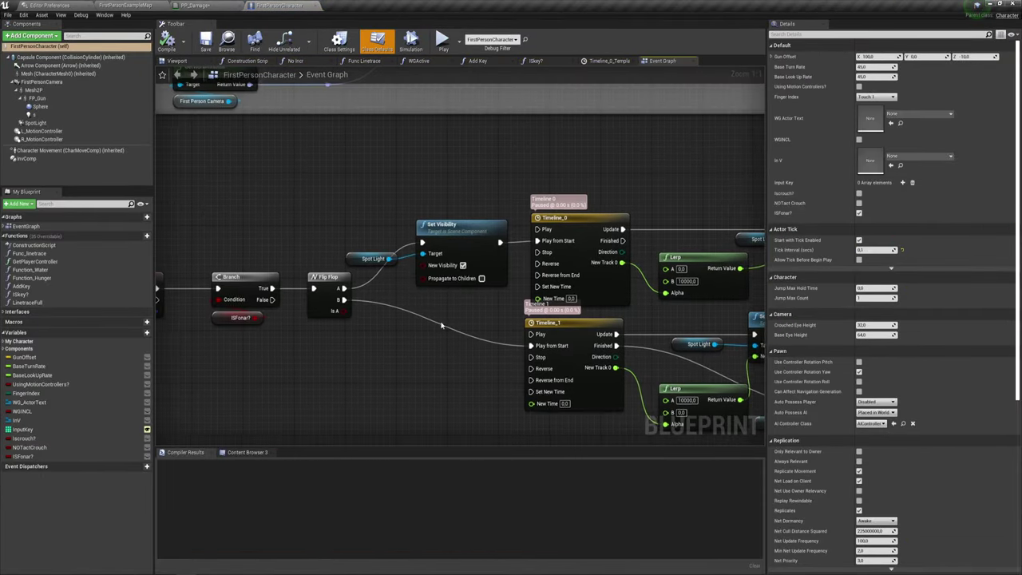
scroll(430, 287, "down", 4)
right_click_drag(430, 288, 333, 321)
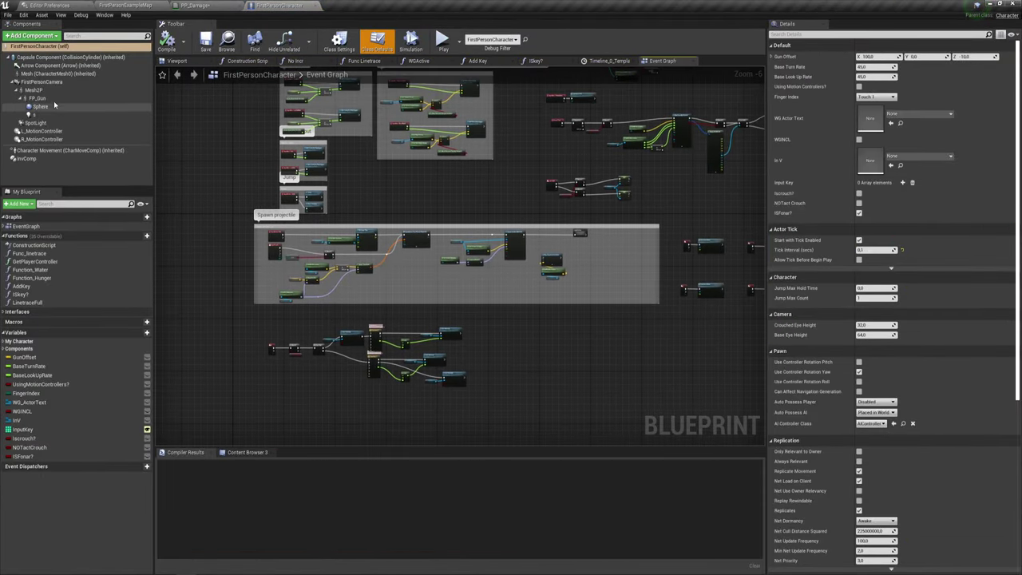
left_click(17, 81)
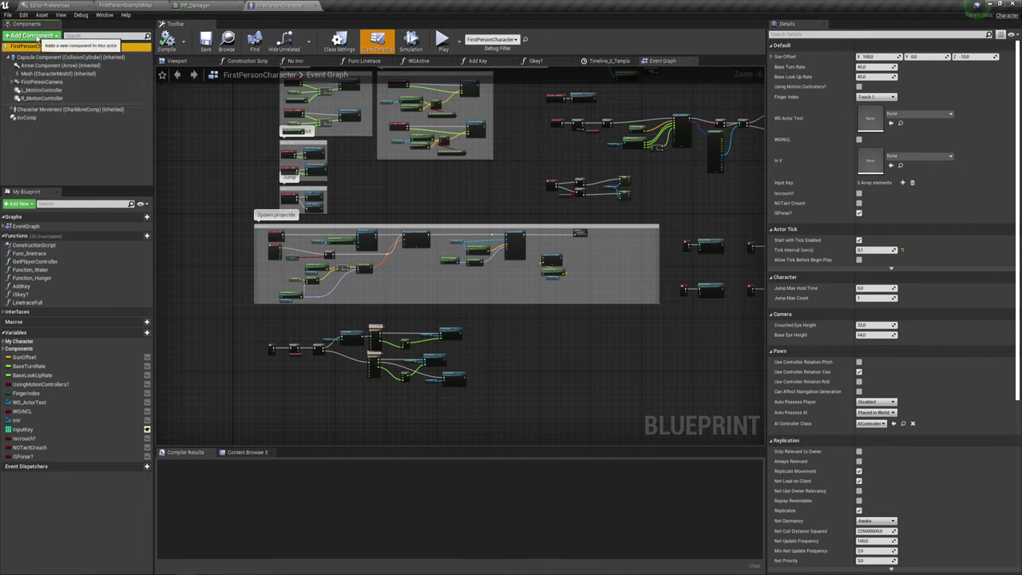
Add a Post Process component named PostProcess_Damage to the character and select it
left_click(37, 37)
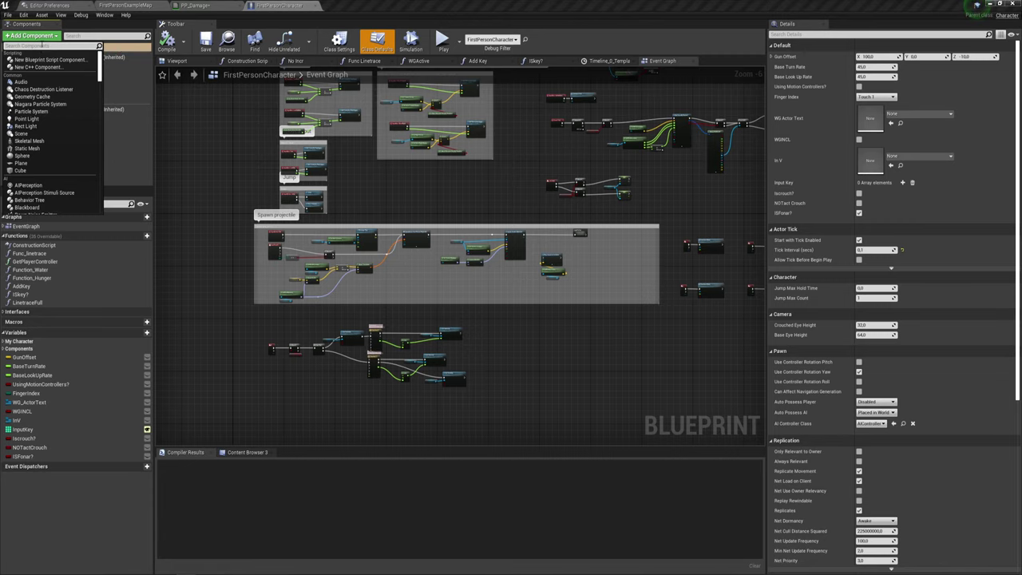
type("post")
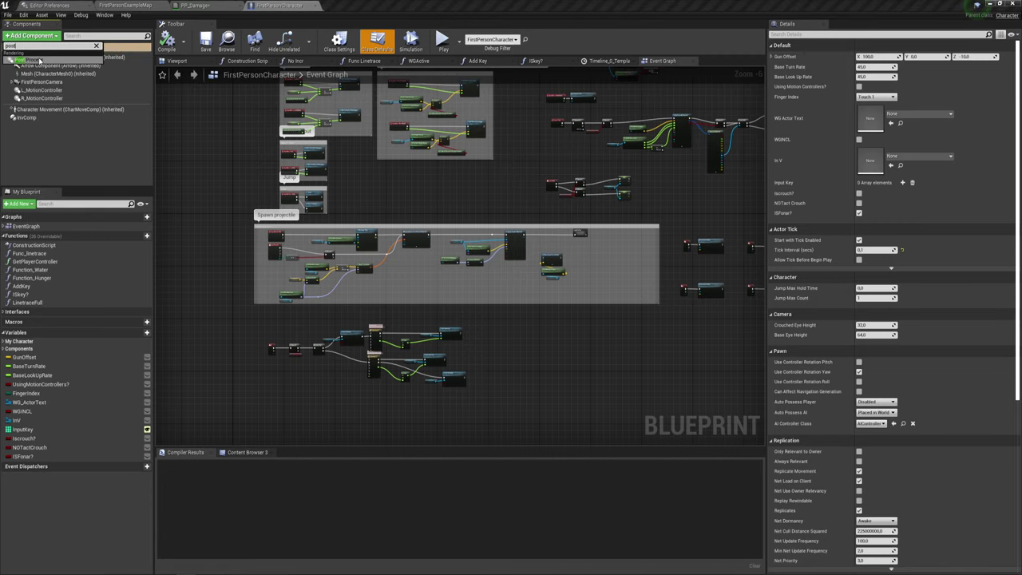
left_click(32, 60)
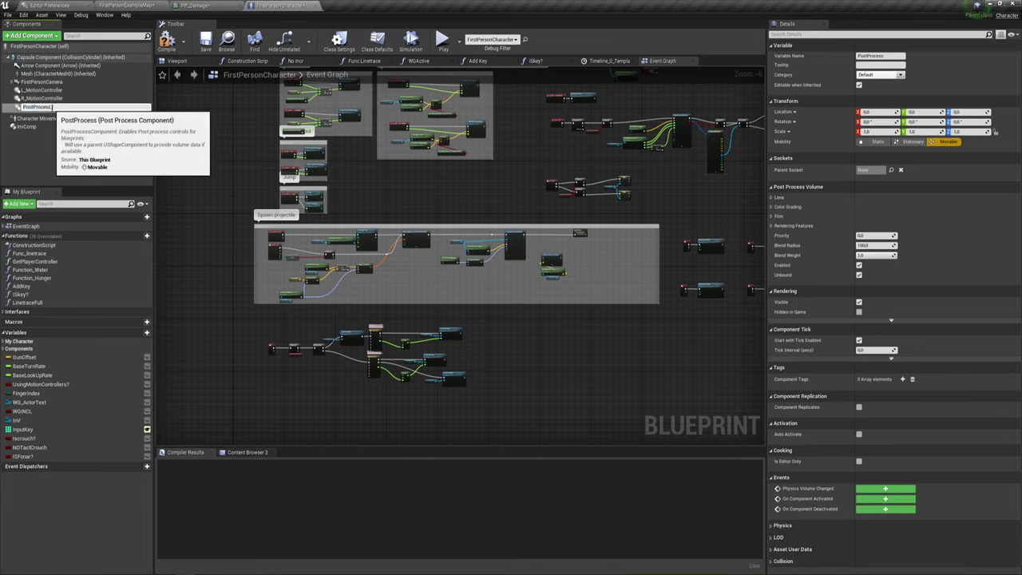
type("_Damage")
key("Return")
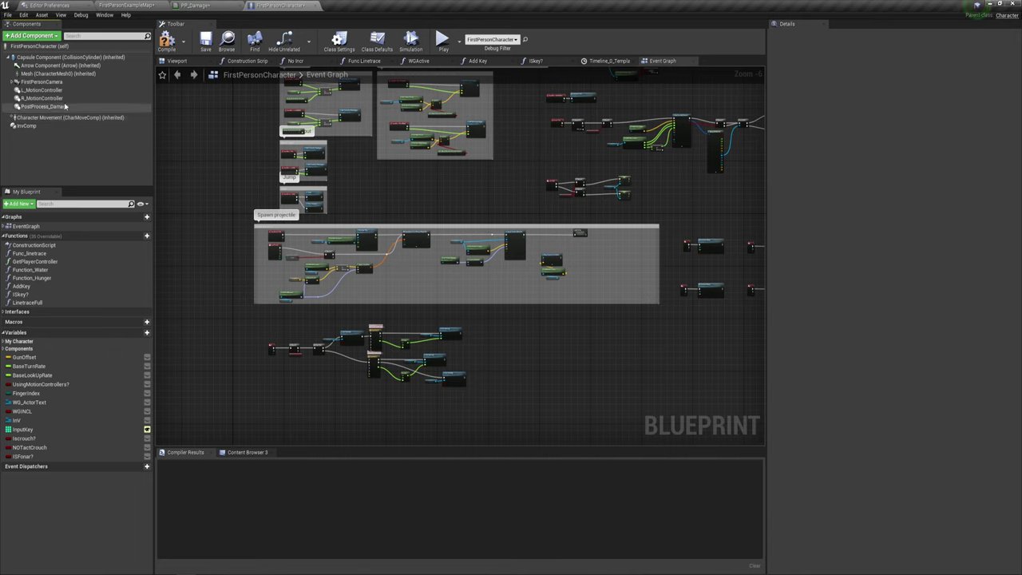
left_click(45, 107)
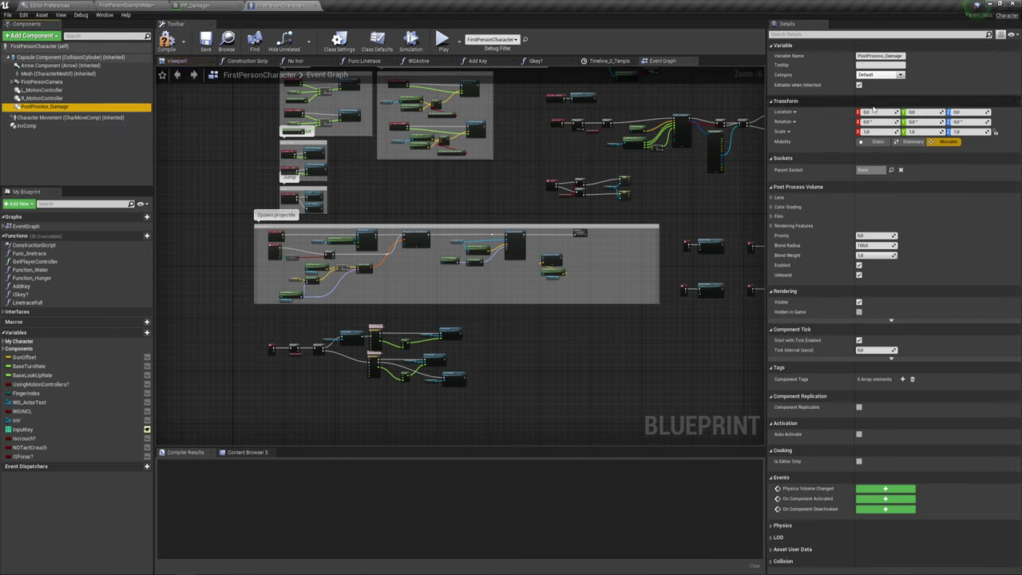
left_click(798, 34)
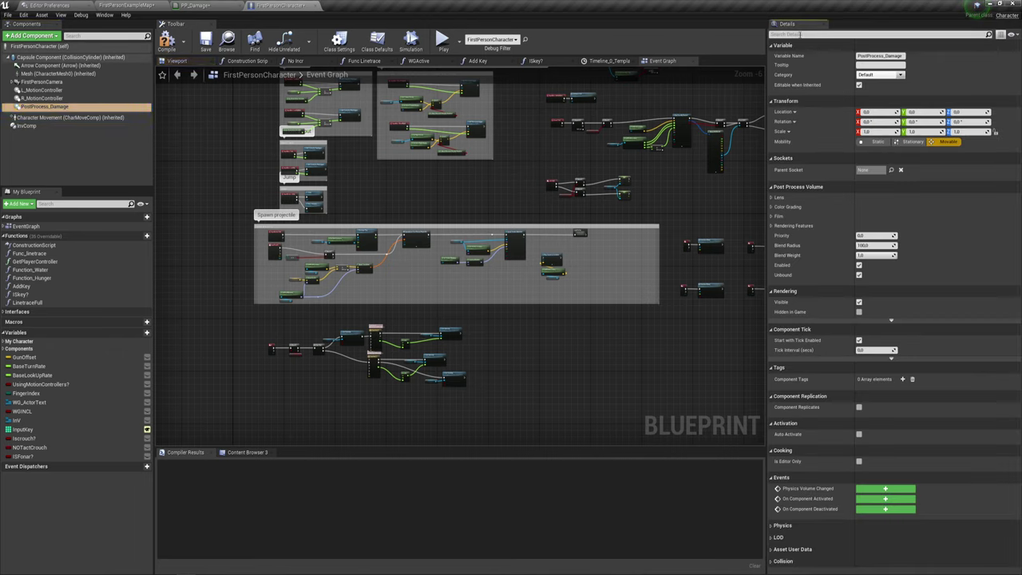
Add an asset-reference element to PostProcess_Damage's Post Process Materials
left_click(771, 226)
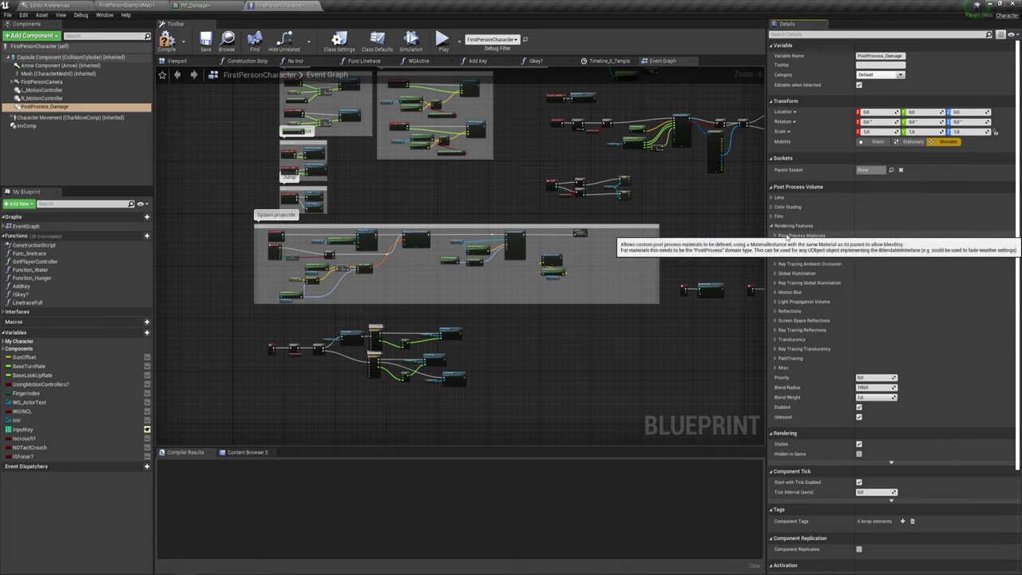
left_click(775, 236)
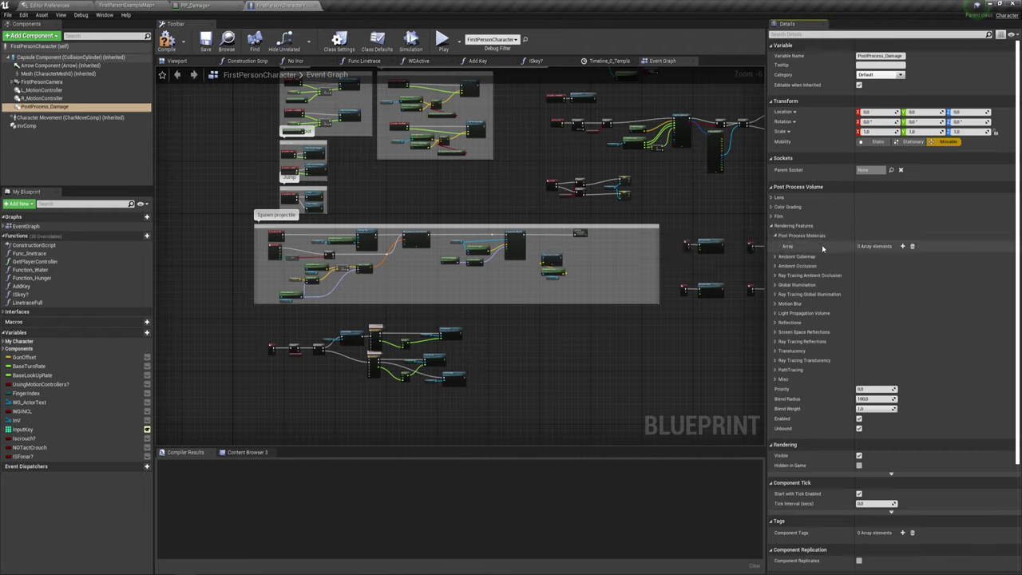
left_click(903, 247)
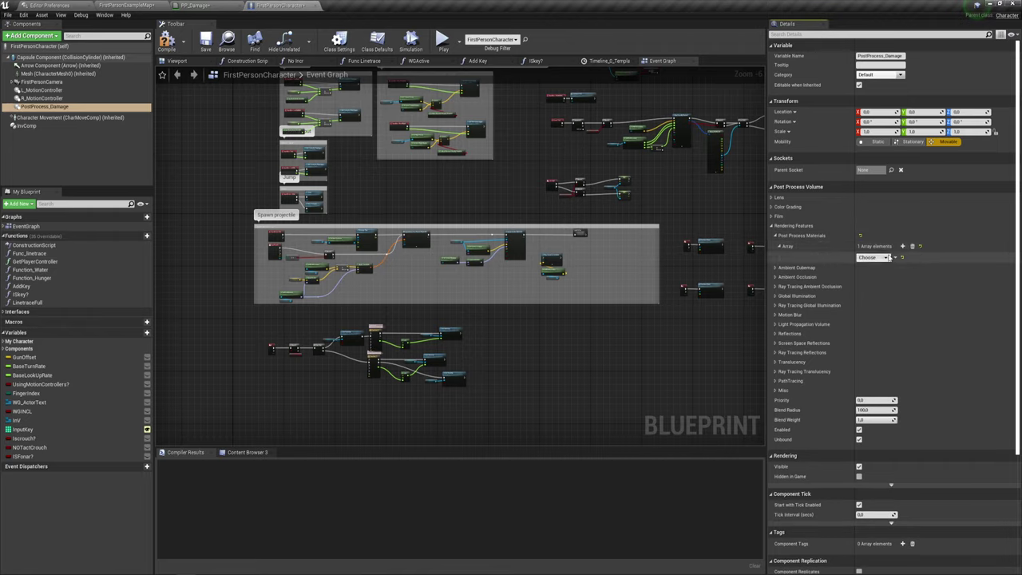
left_click(886, 261)
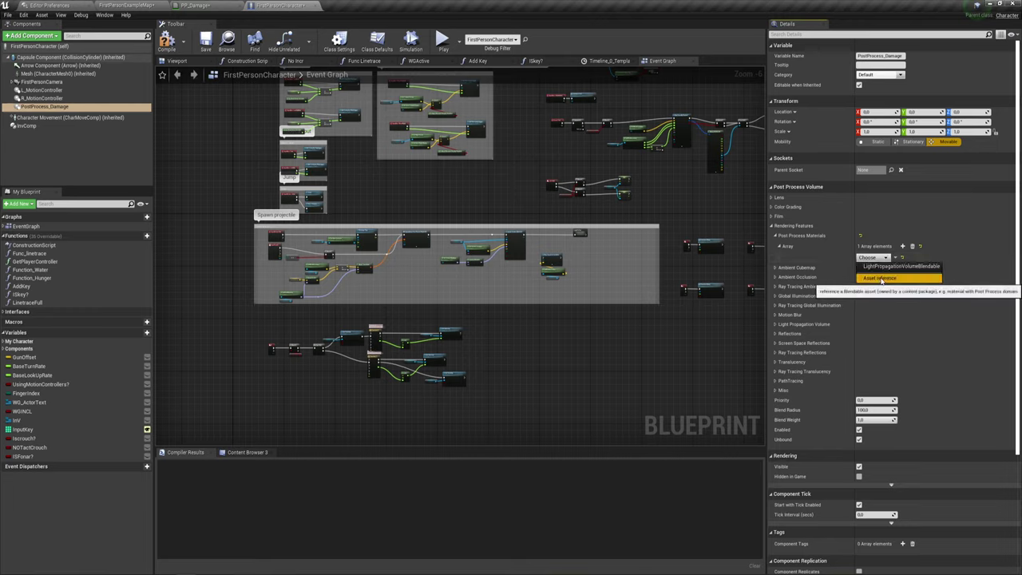
left_click(881, 279)
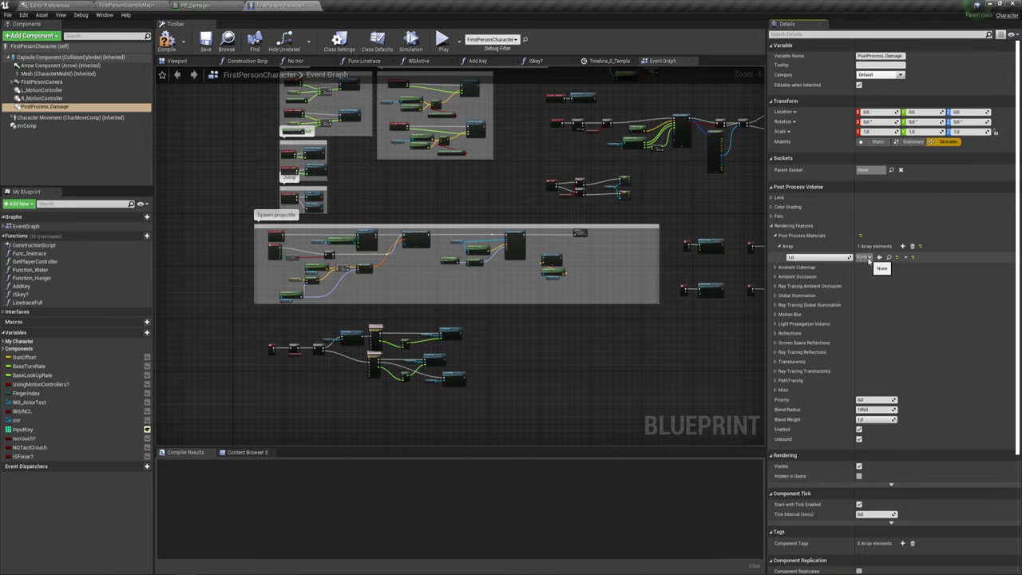
Assign PP_Damage to that element, compile the Blueprint and switch to PP_Damage's editor
left_click(868, 258)
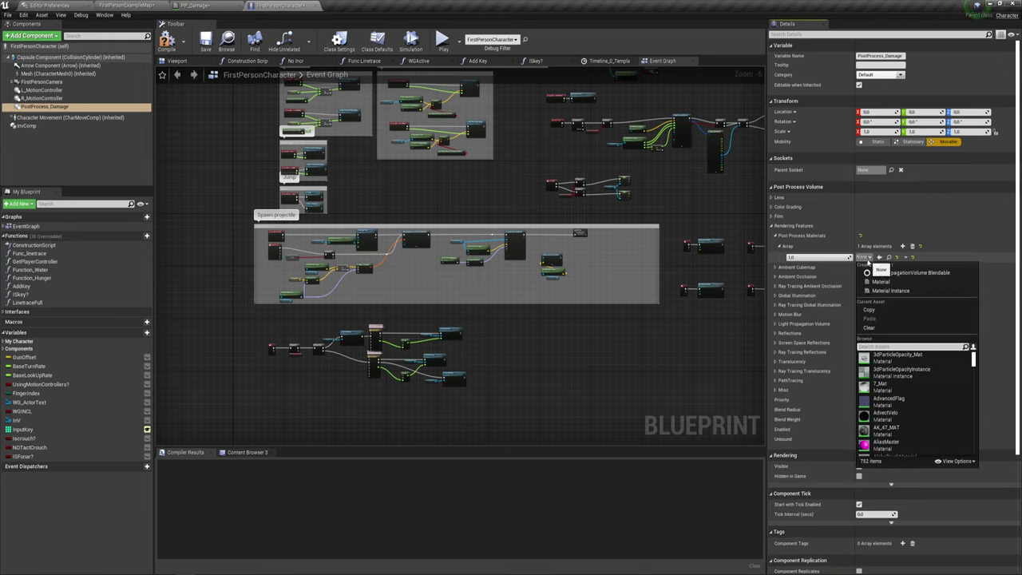
type("PP")
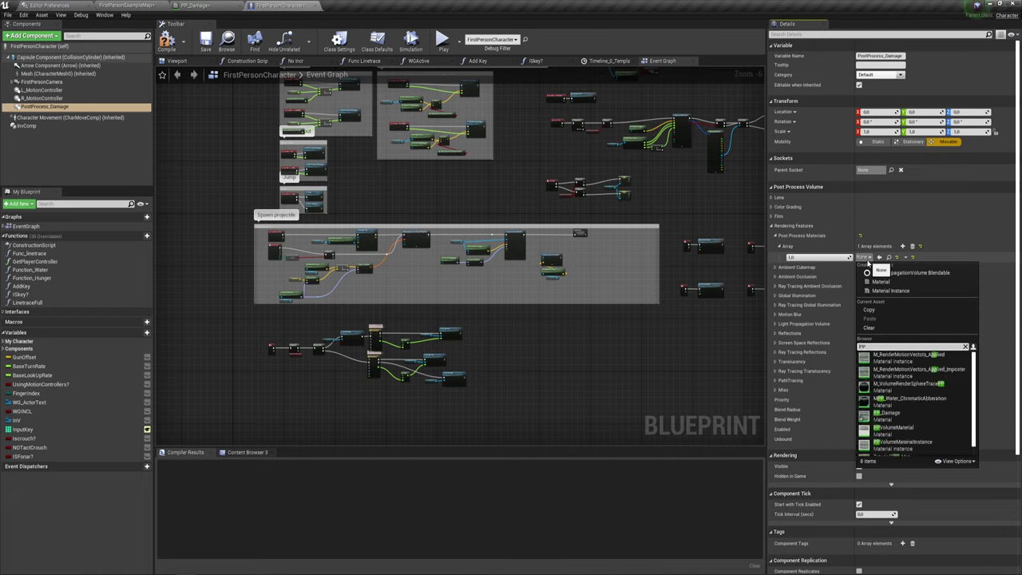
left_click(881, 412)
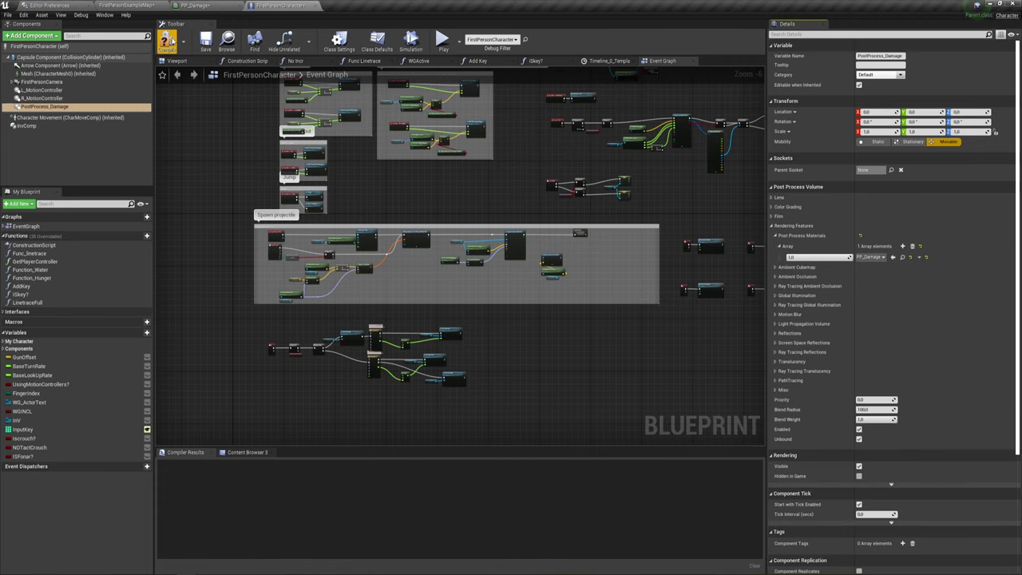
left_click(177, 45)
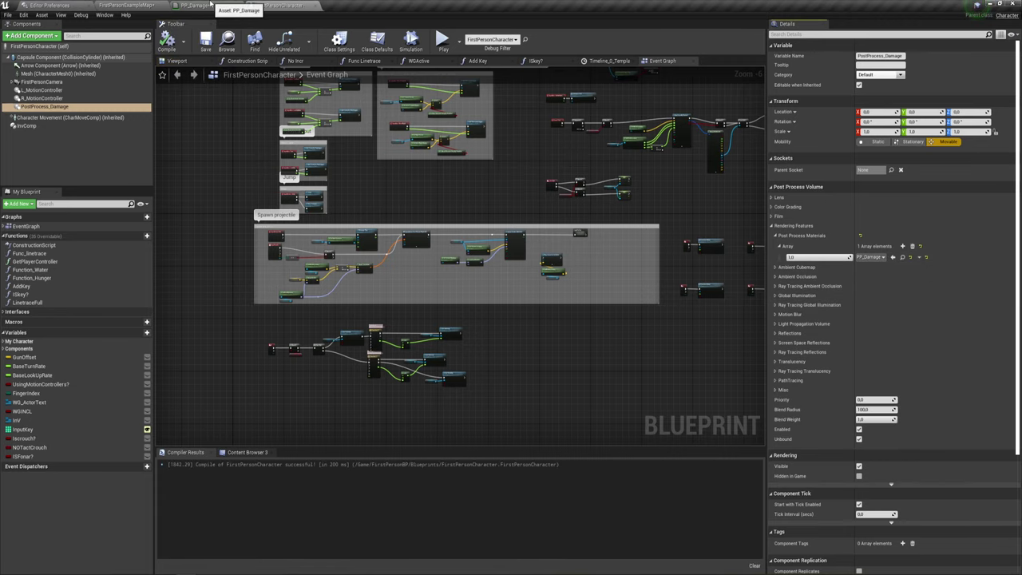
left_click(206, 6)
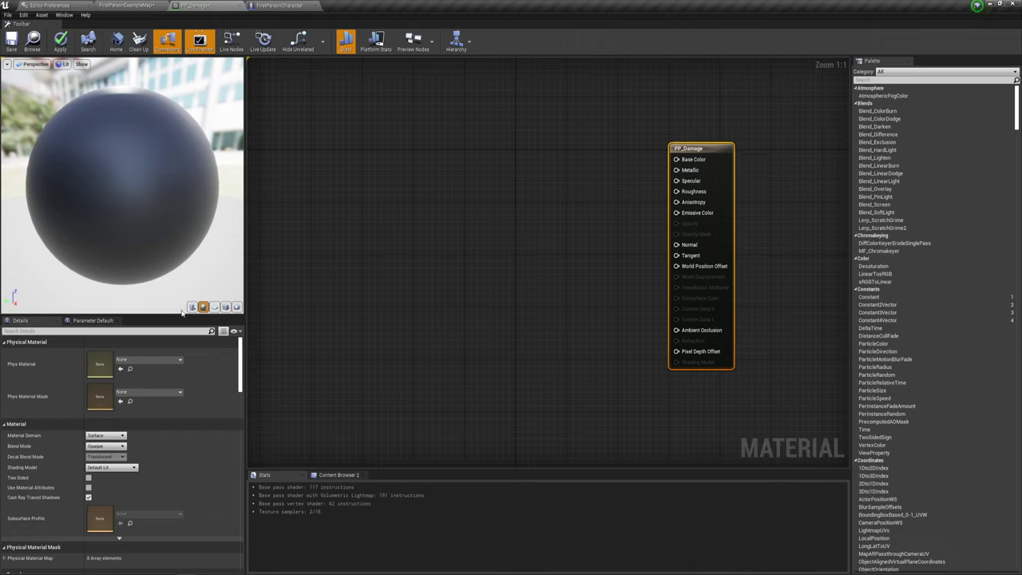
Enlarge the Details panel and set PP_Damage's Material Domain to Post Process
left_click_drag(174, 315, 160, 232)
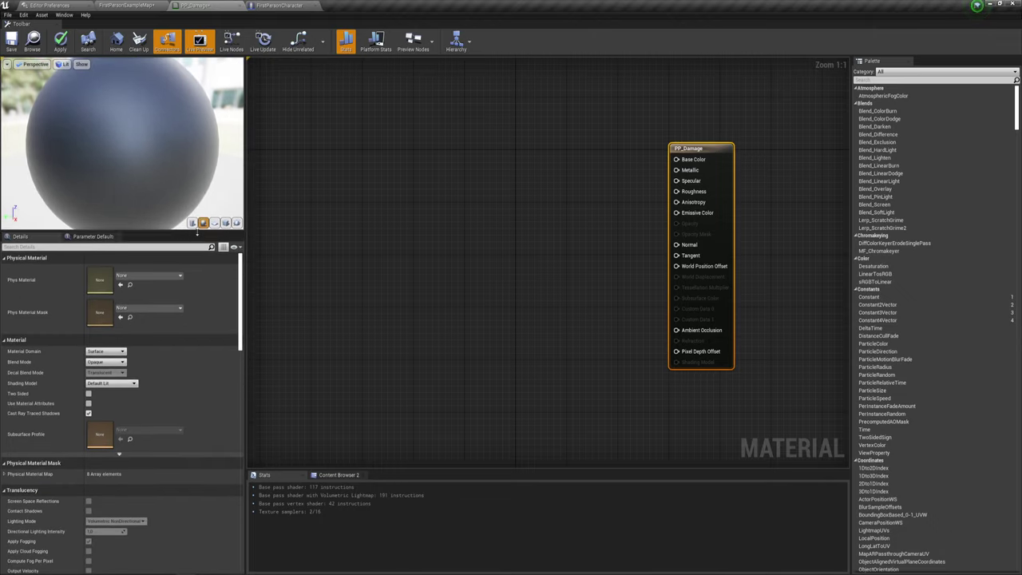
scroll(155, 150, "up", 3)
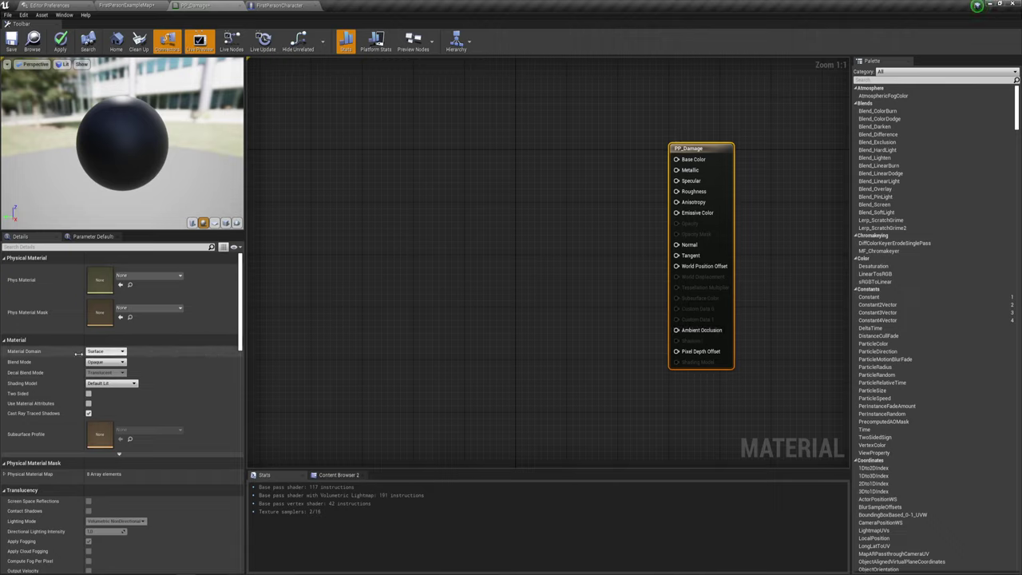
left_click(104, 351)
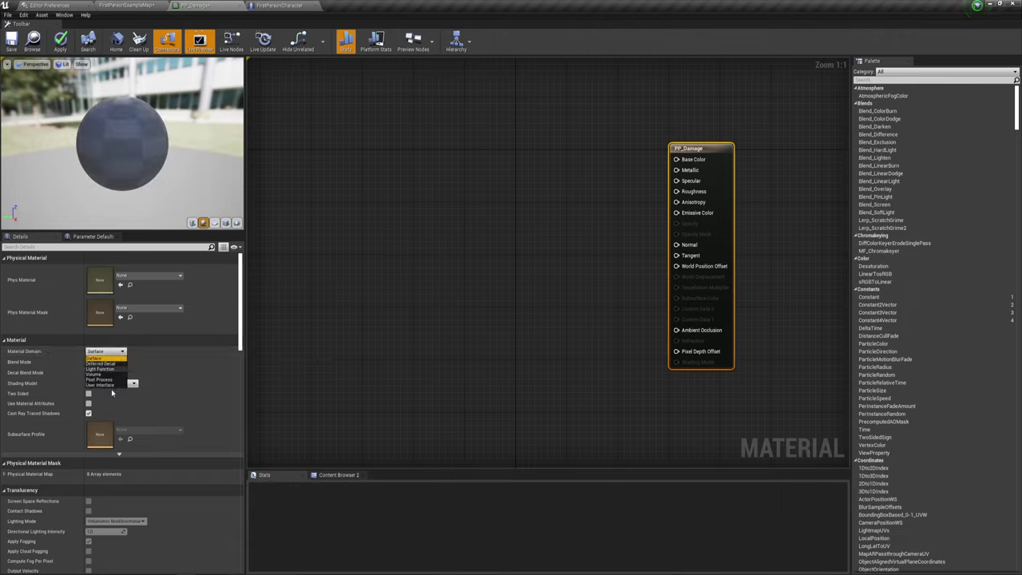
left_click(106, 380)
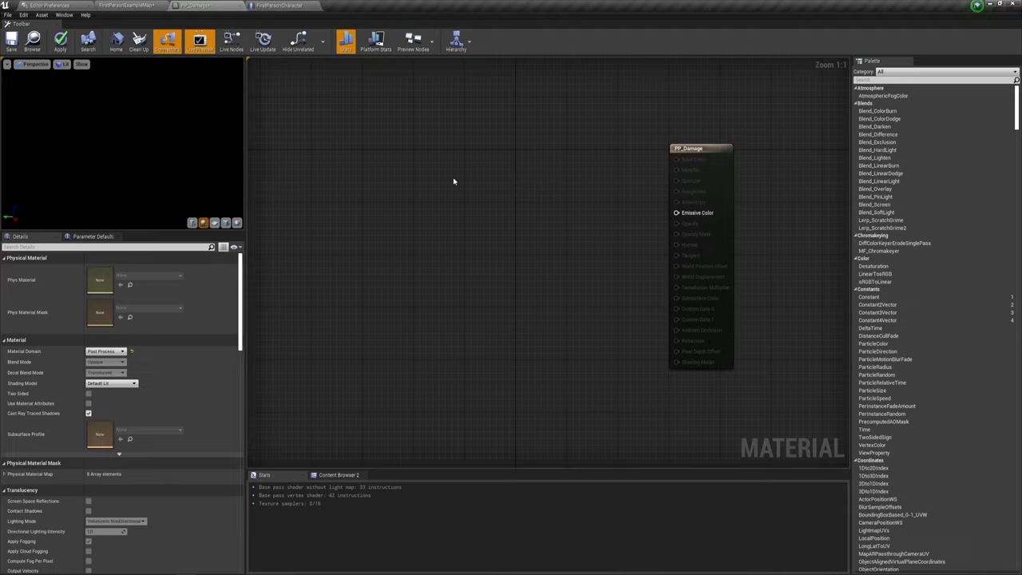
Add a SceneTexture node and set its Scene Texture Id to PostProcessInput0
right_click(395, 148)
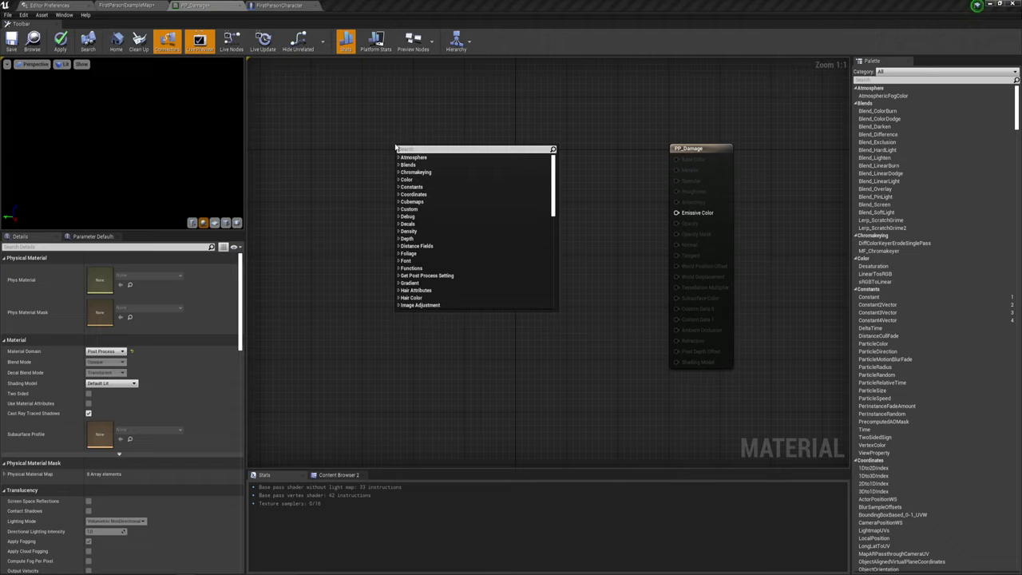
type("scene")
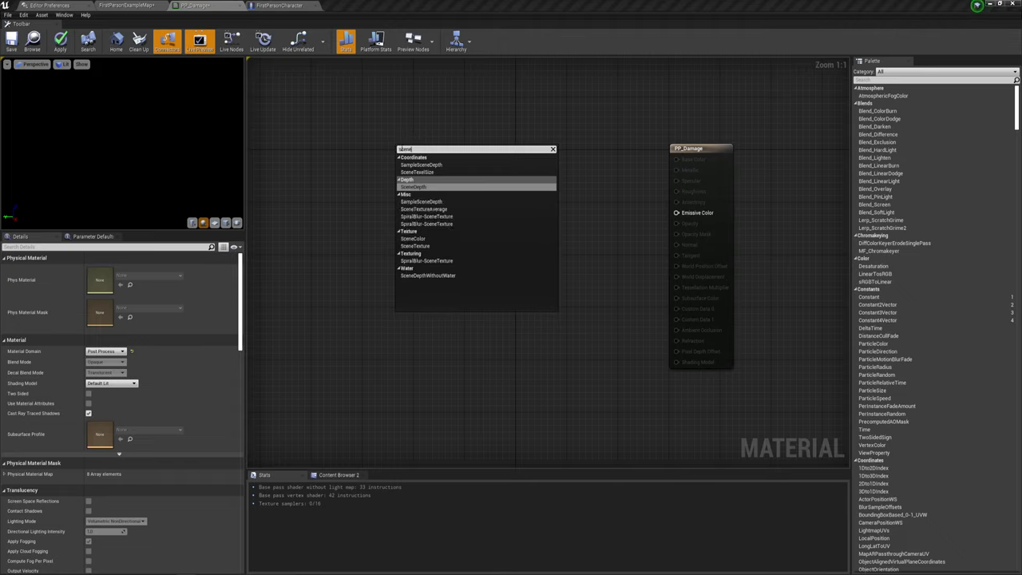
left_click(416, 248)
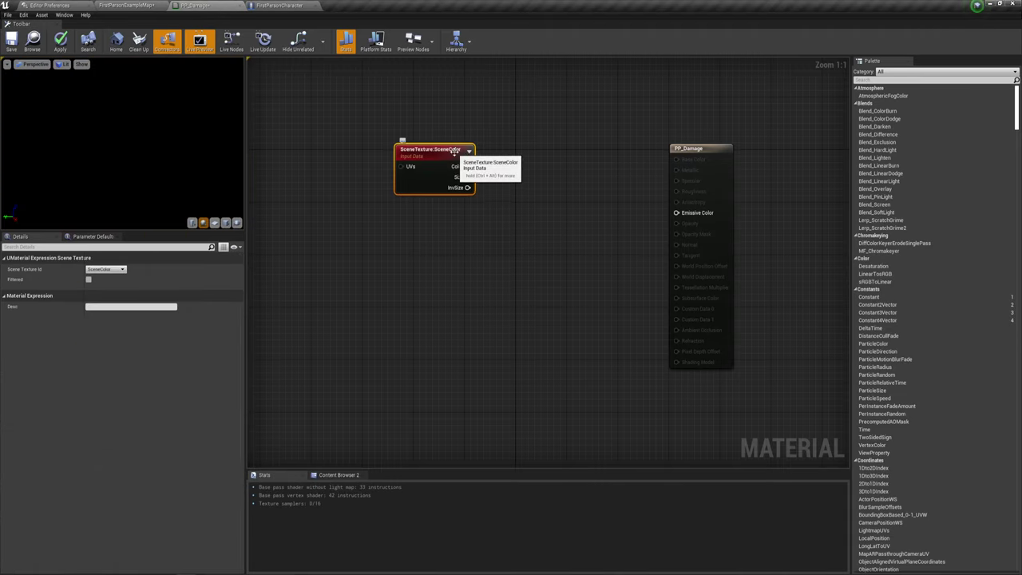
left_click(124, 271)
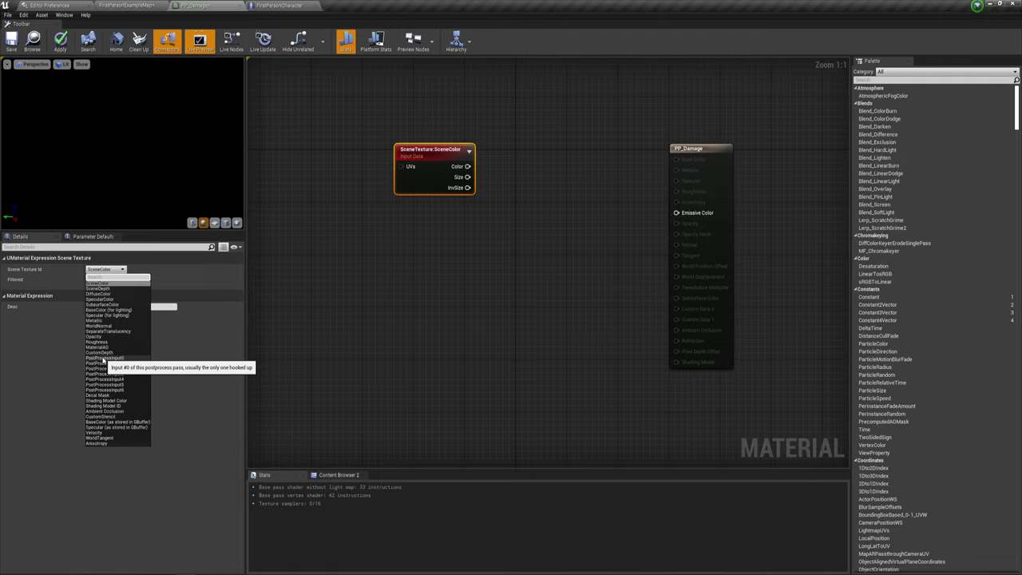
left_click(104, 360)
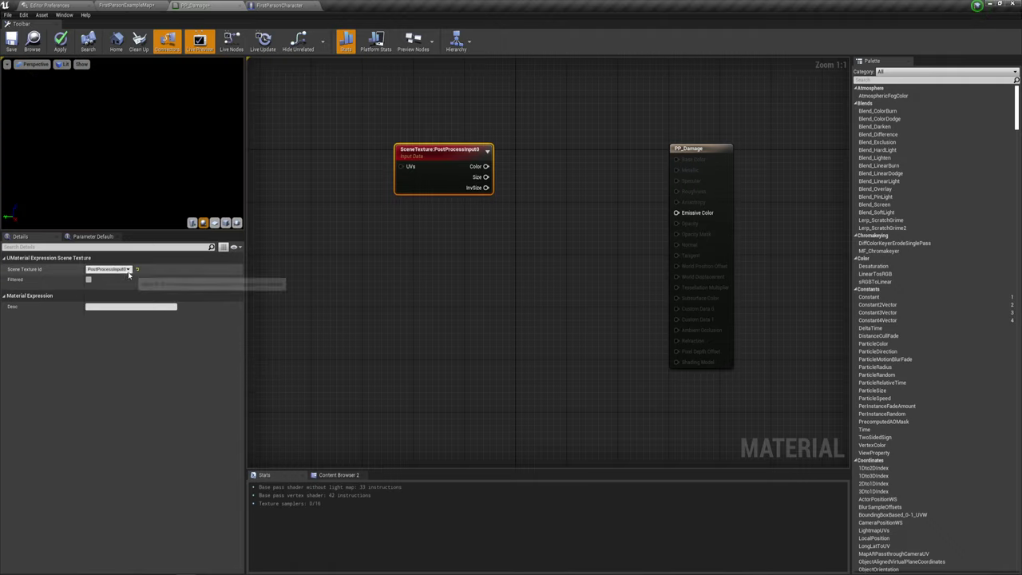
left_click(108, 269)
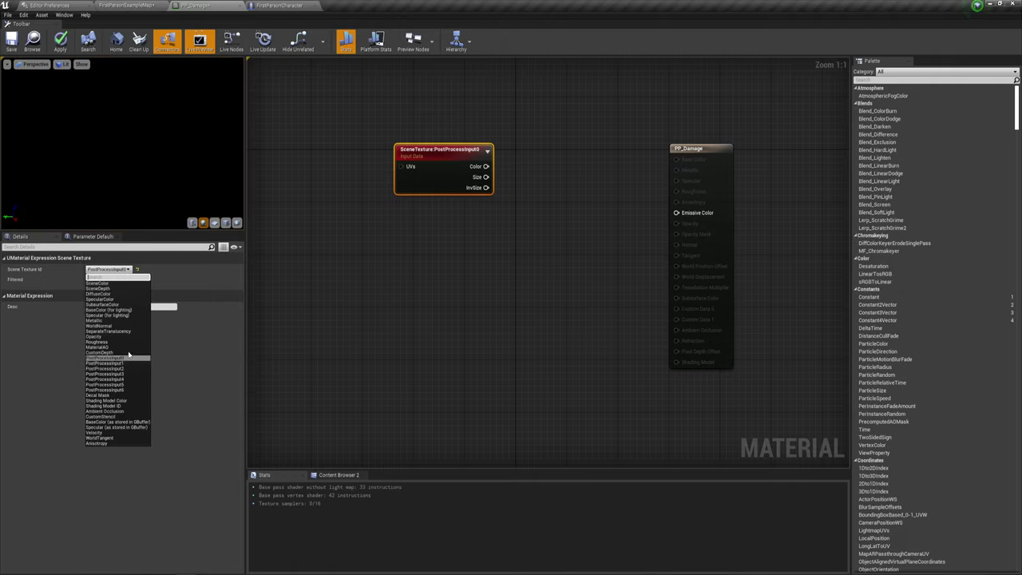
left_click(444, 250)
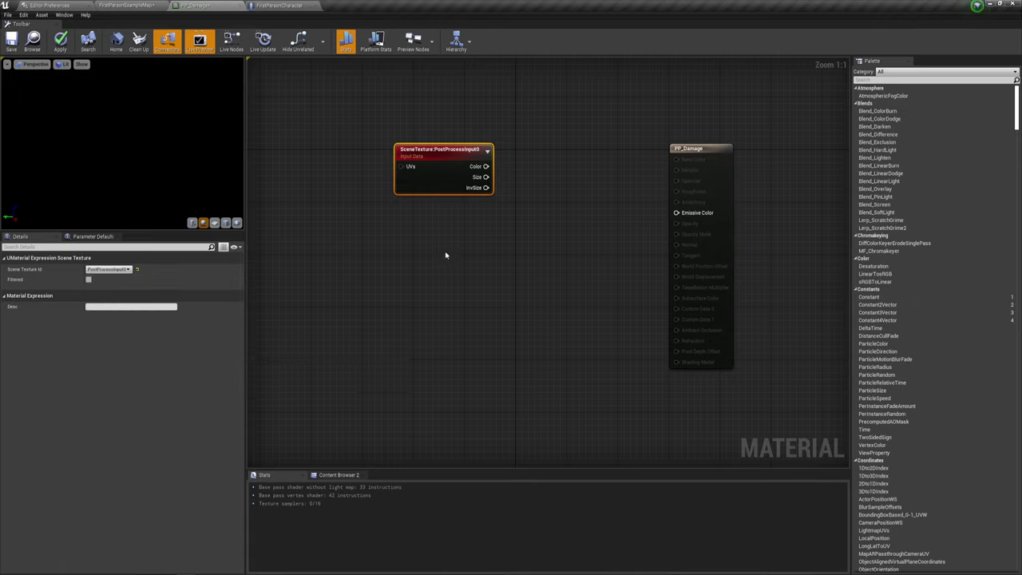
left_click(444, 251)
left_click(451, 151)
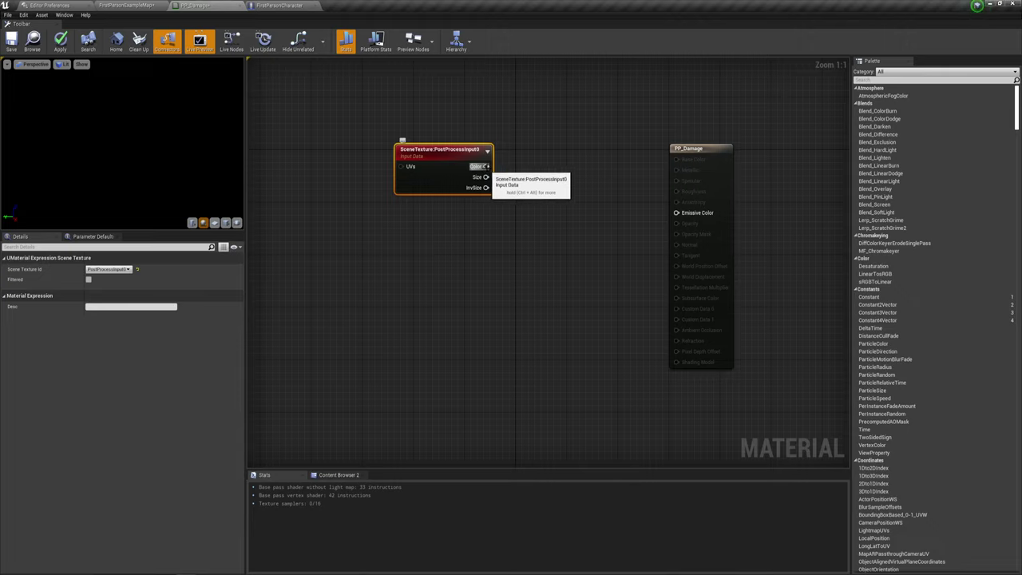
Add a ComponentMask node fed by the SceneTexture's Color, keeping R, G and B
left_click_drag(485, 166, 555, 173)
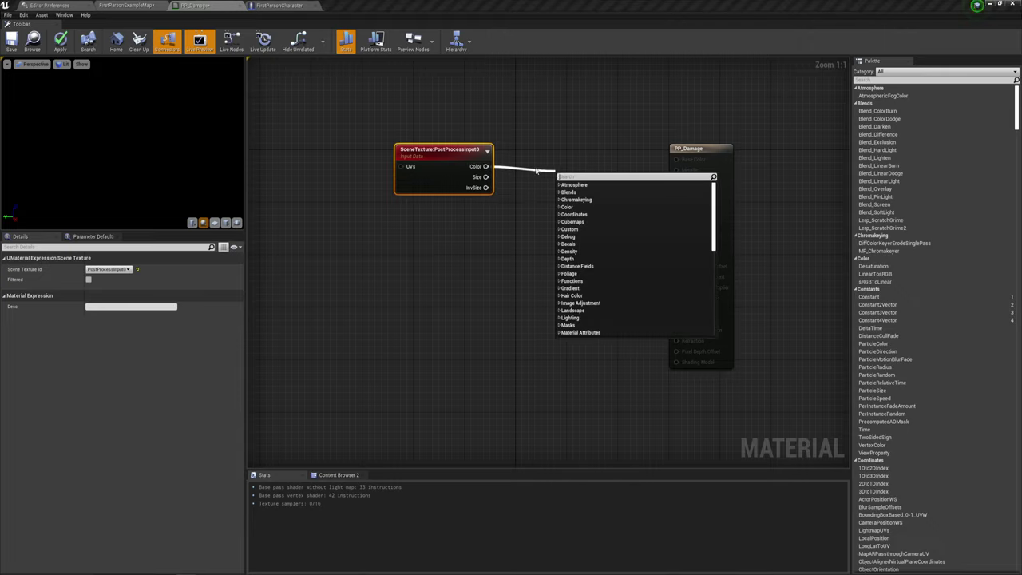
type("mask")
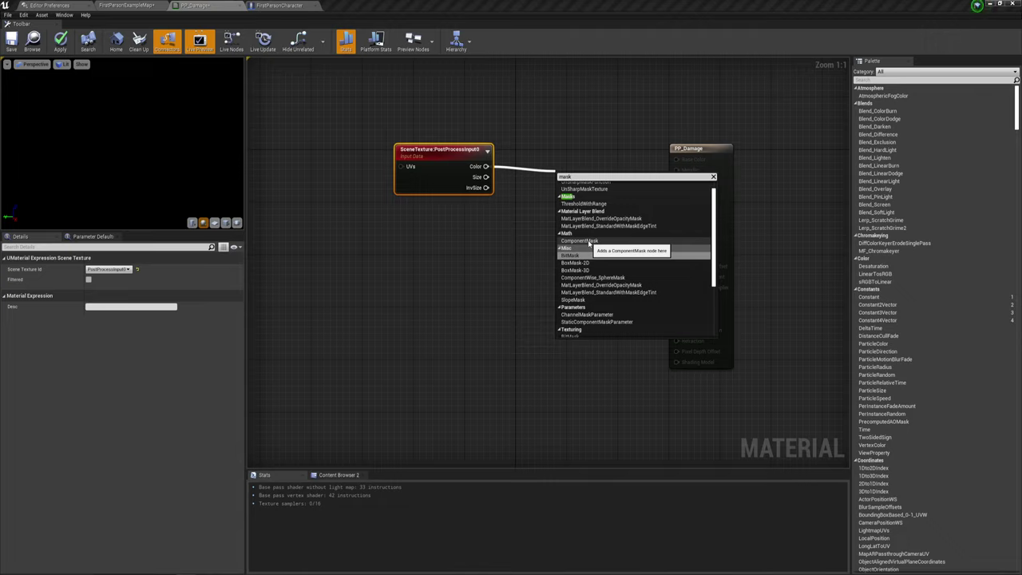
left_click(589, 242)
left_click_drag(576, 170, 539, 166)
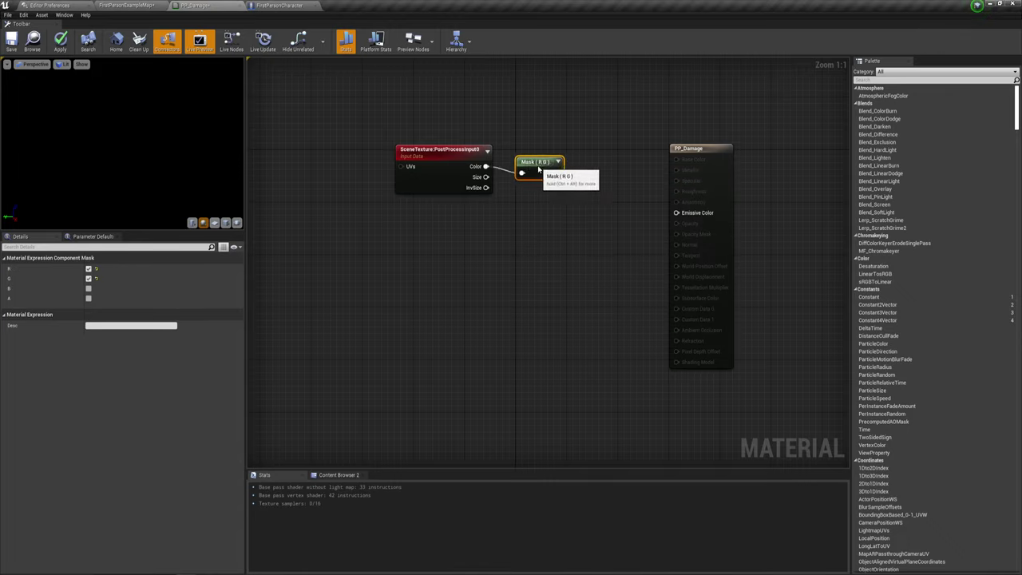
left_click(88, 289)
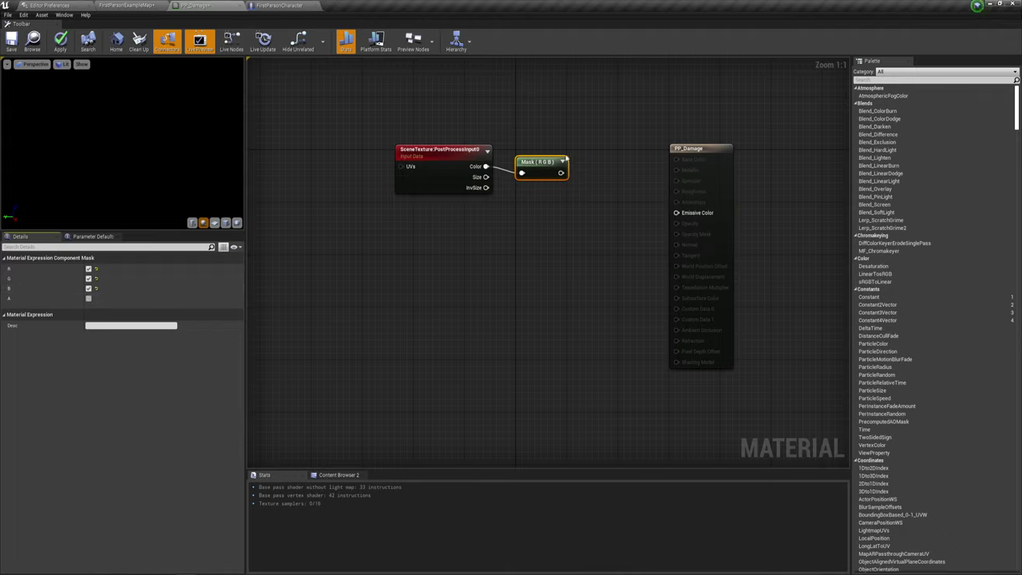
left_click(558, 233)
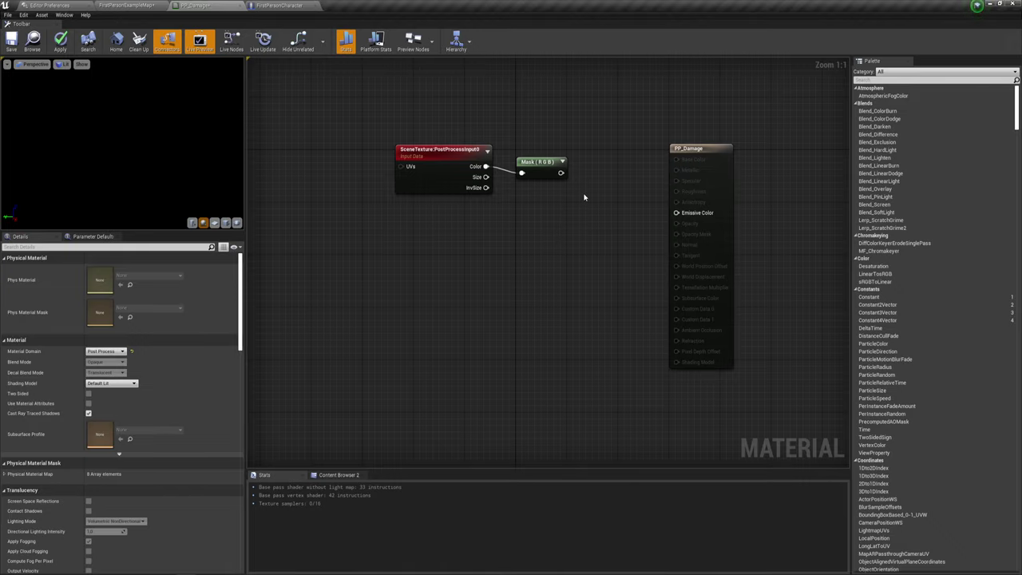
Place a Lerp node and feed the Mask (R G B) output into its A input
left_click(581, 202)
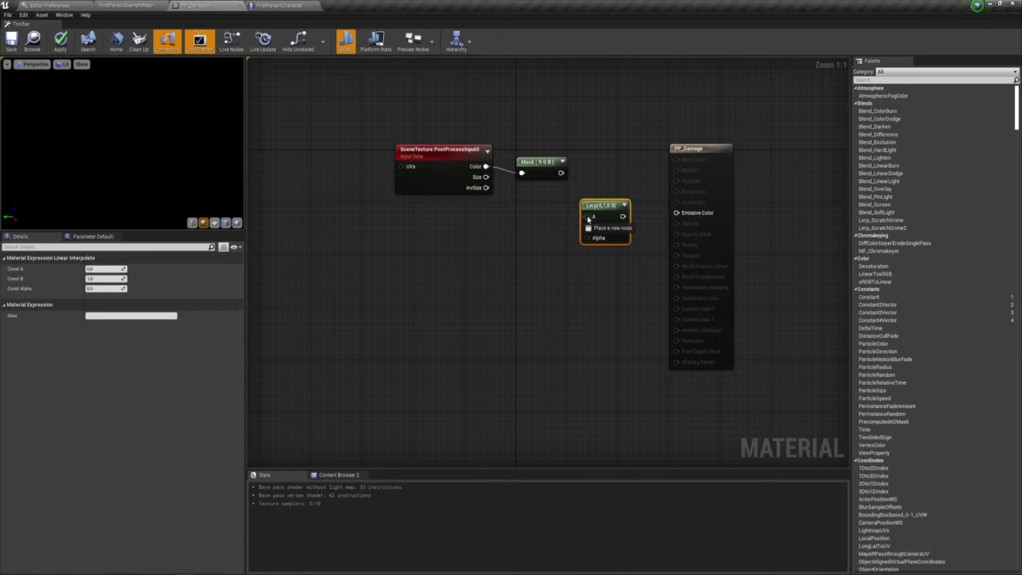
left_click_drag(588, 217, 561, 174)
left_click_drag(597, 206, 608, 202)
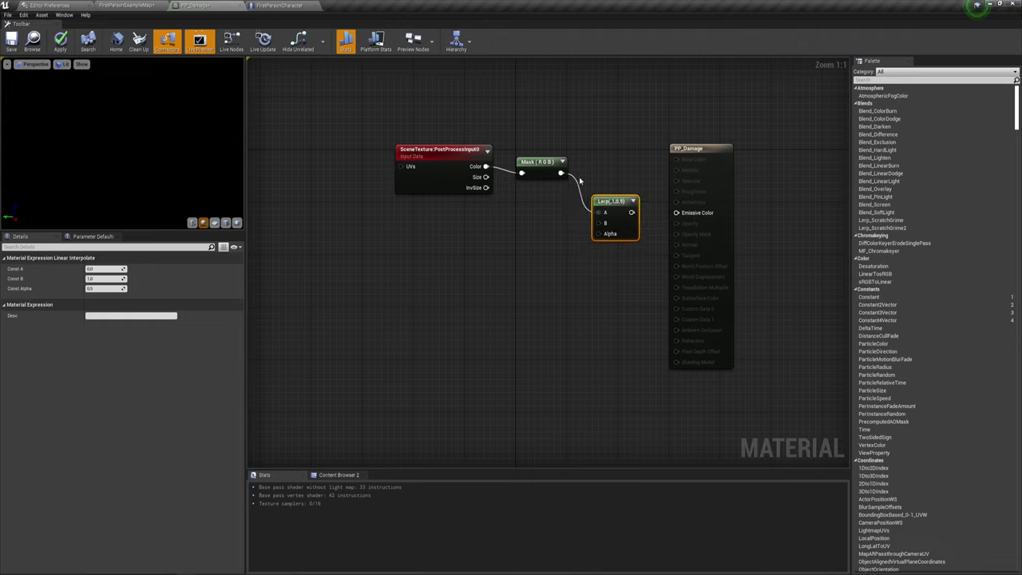
right_click(487, 235)
type("lerp")
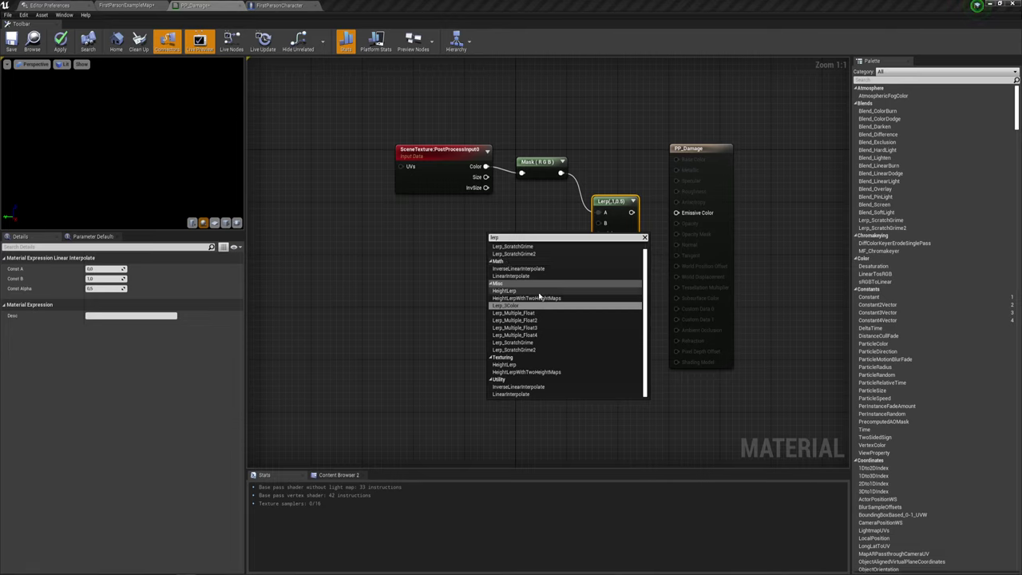
left_click(619, 165)
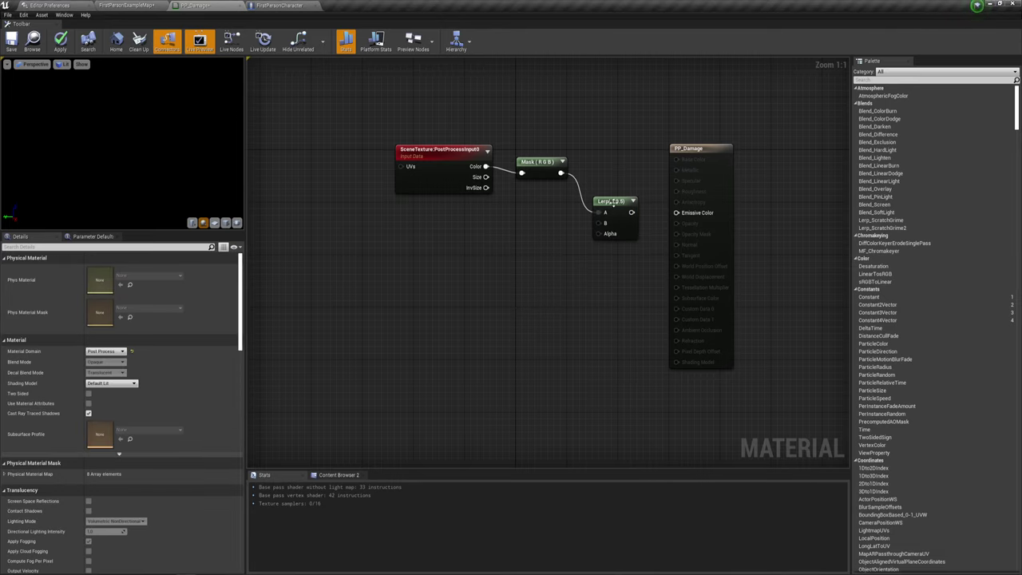
Connect the Lerp output to Emissive Color, then return to the FirstPersonExampleMap level
left_click_drag(631, 212, 676, 212)
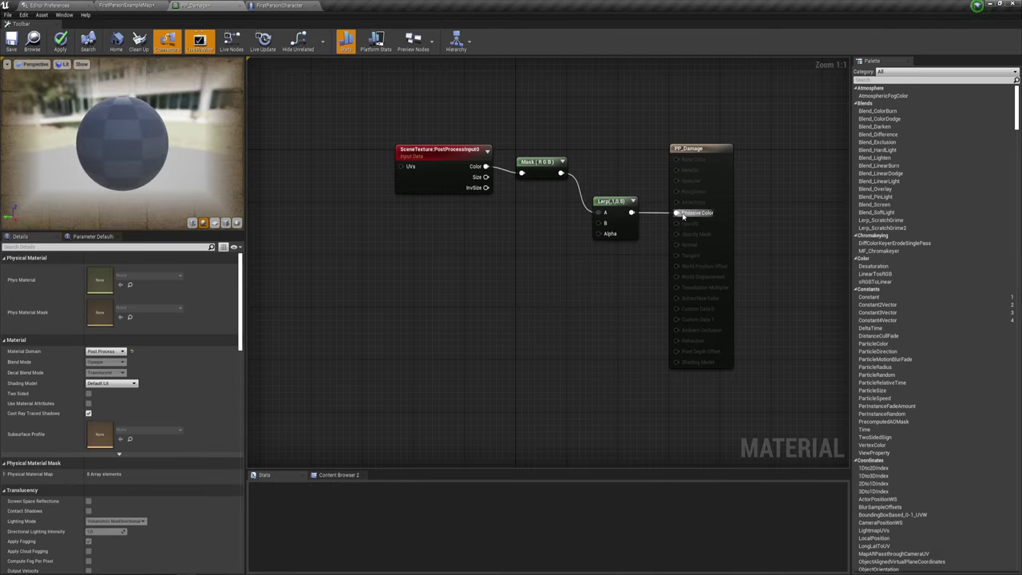
right_click_drag(553, 261, 594, 255)
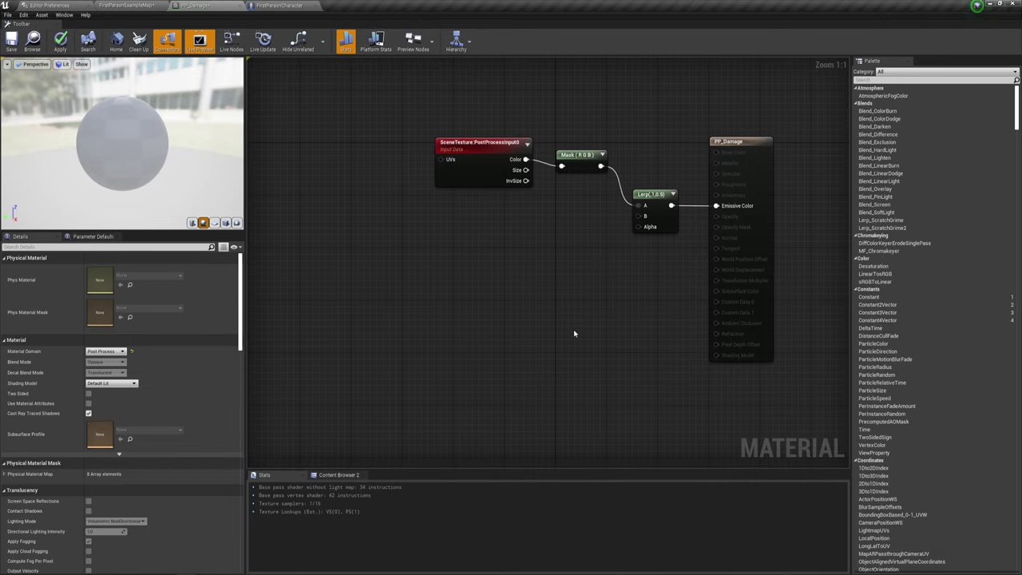
right_click_drag(573, 333, 546, 366)
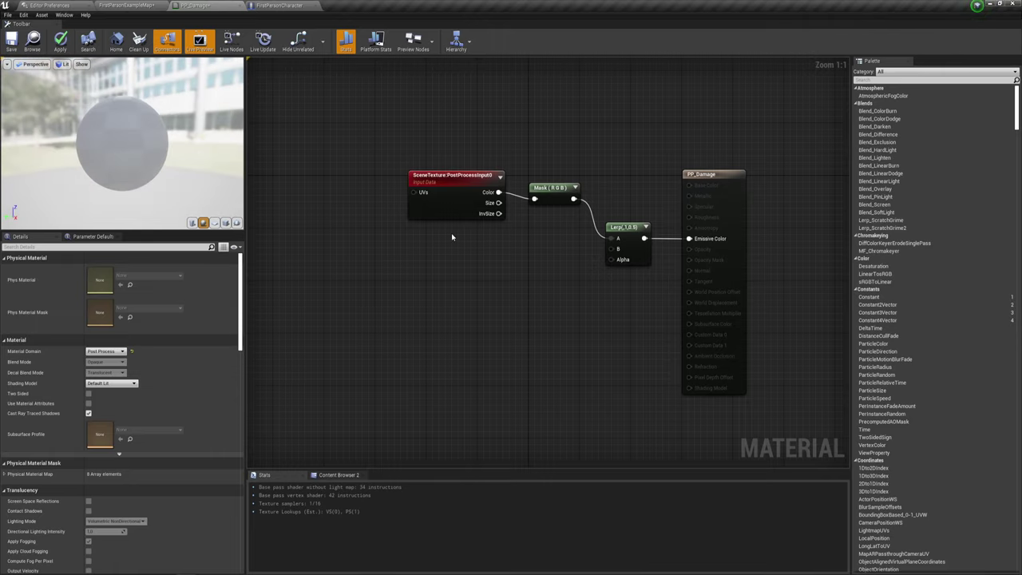
mouse_move(515, 298)
right_mouse_down()
mouse_move(503, 233)
mouse_move(570, 240)
right_mouse_up()
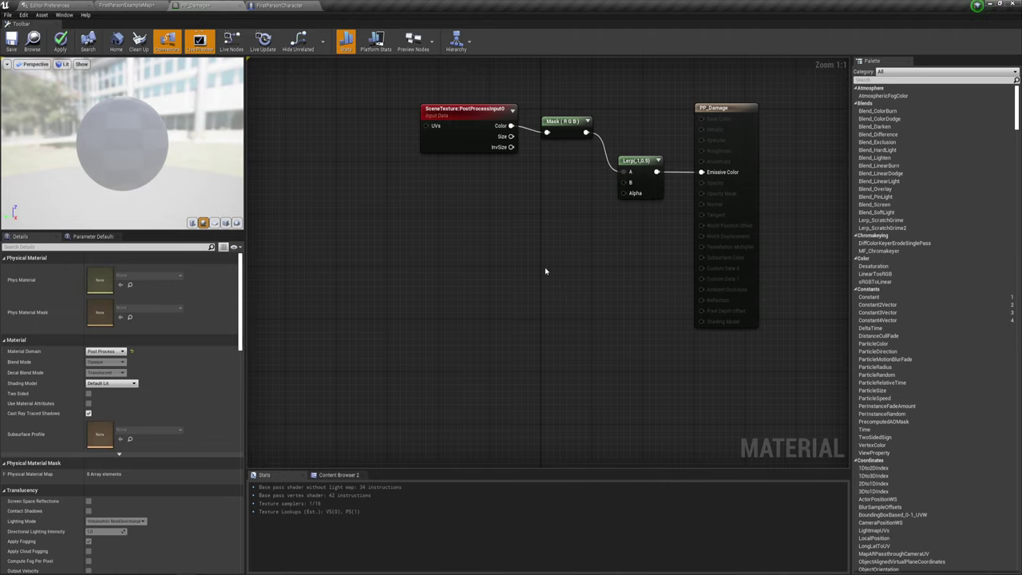
right_click_drag(545, 272, 552, 240)
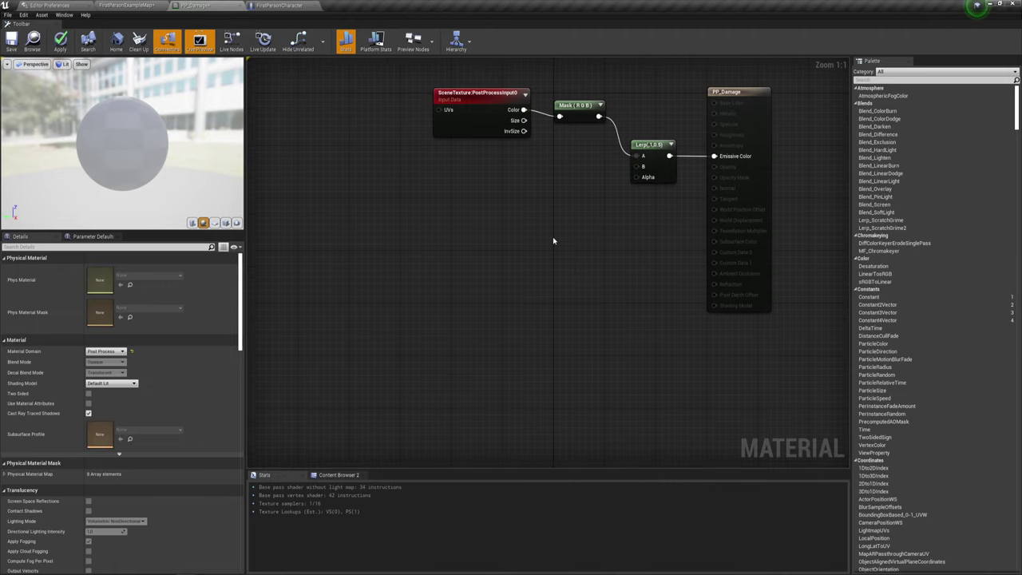
left_click(137, 4)
Start an import into the PostProcess folder and browse to the Desktop
right_click(158, 479)
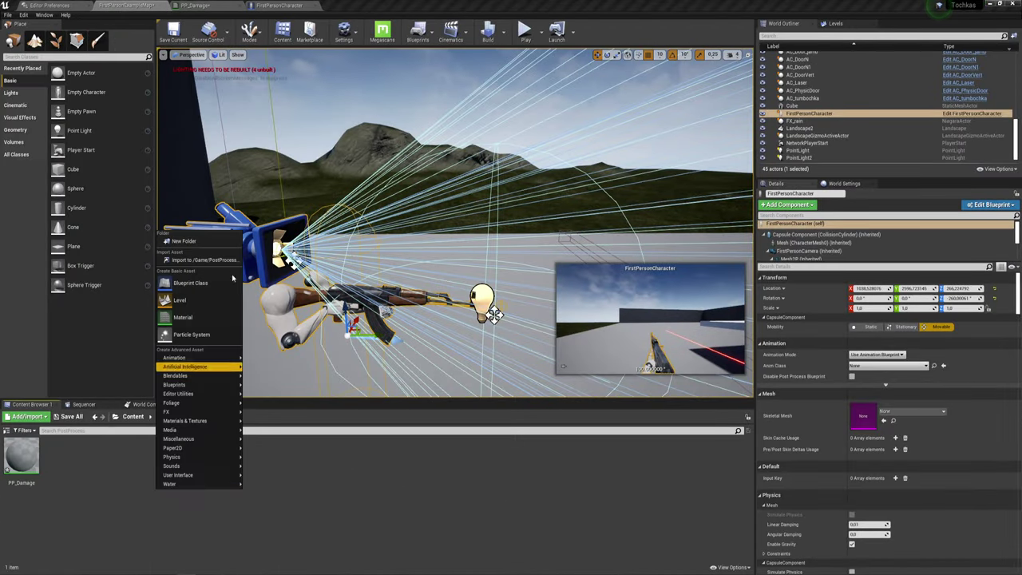
left_click(203, 259)
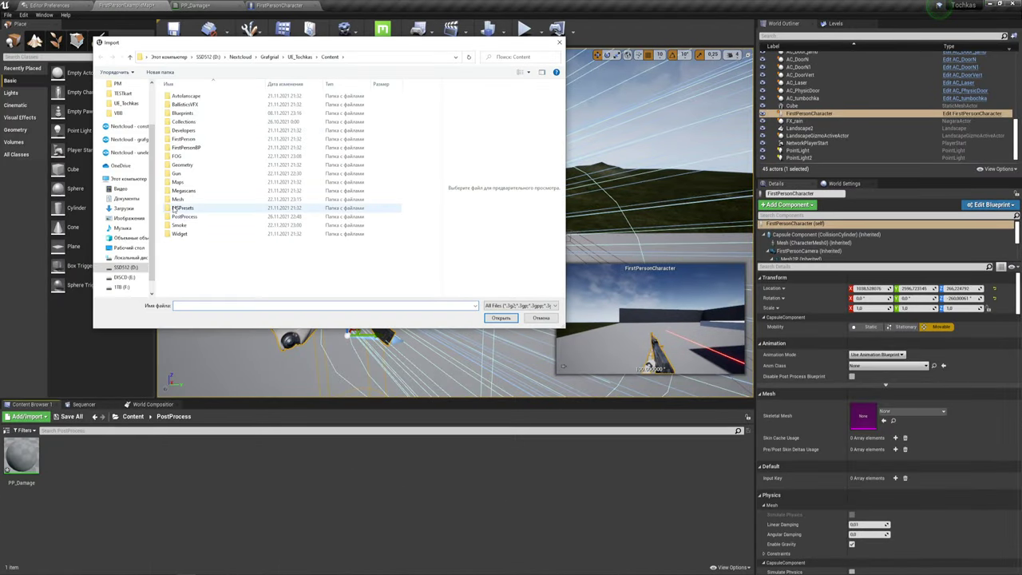
left_click(127, 247)
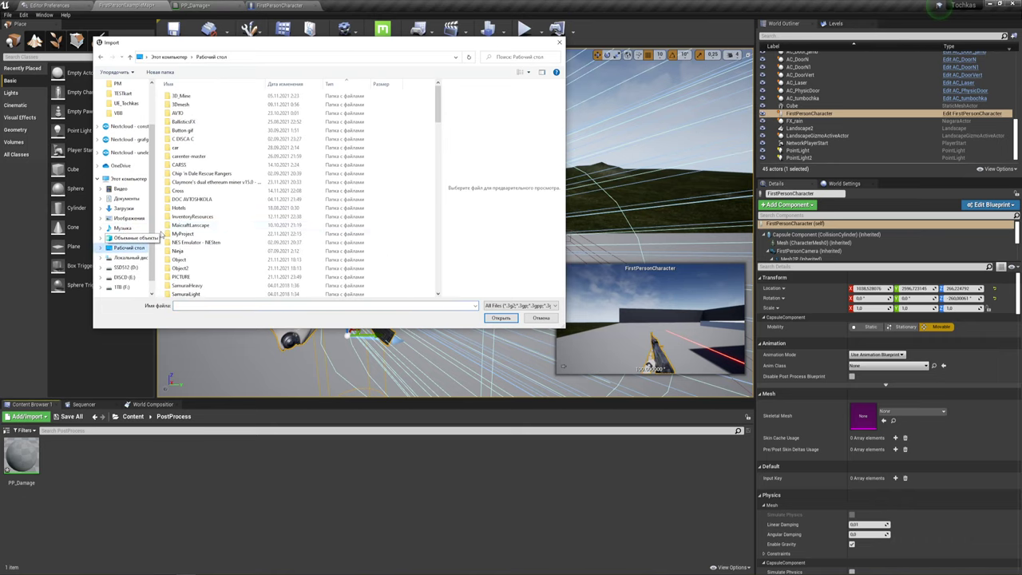
scroll(218, 229, "down", 5)
scroll(218, 228, "down", 5)
scroll(218, 228, "down", 5)
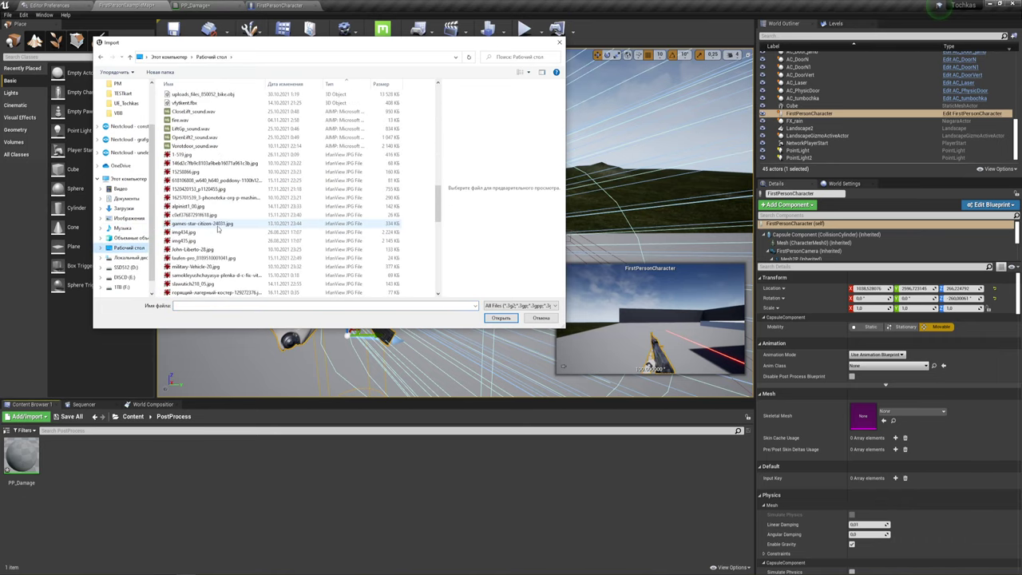
scroll(218, 229, "down", 4)
scroll(212, 239, "down", 1)
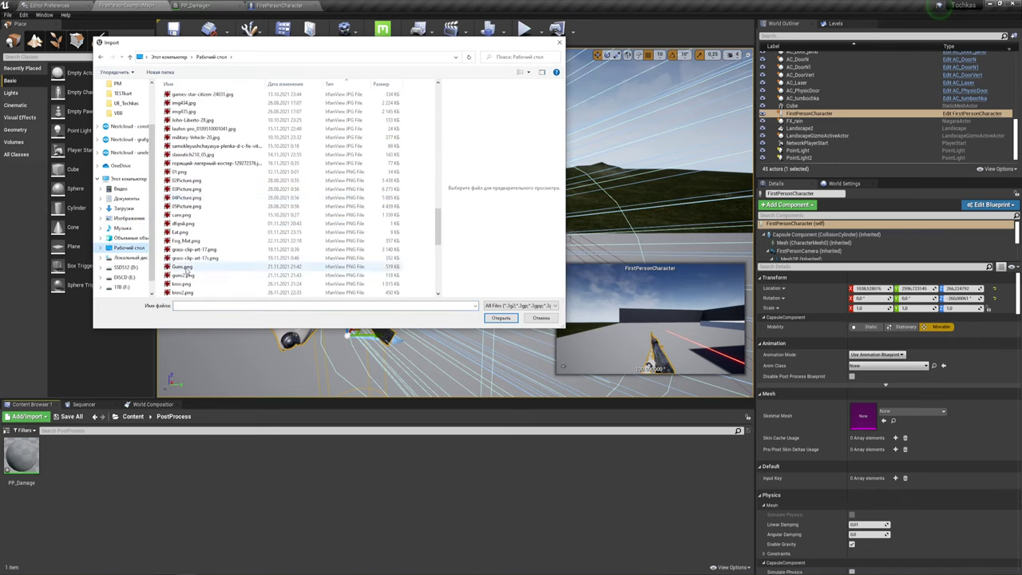
Import krov.png and krov2.png as textures and open krov in the texture editor
left_click(181, 283)
left_click(182, 292, "shift")
left_click(501, 317)
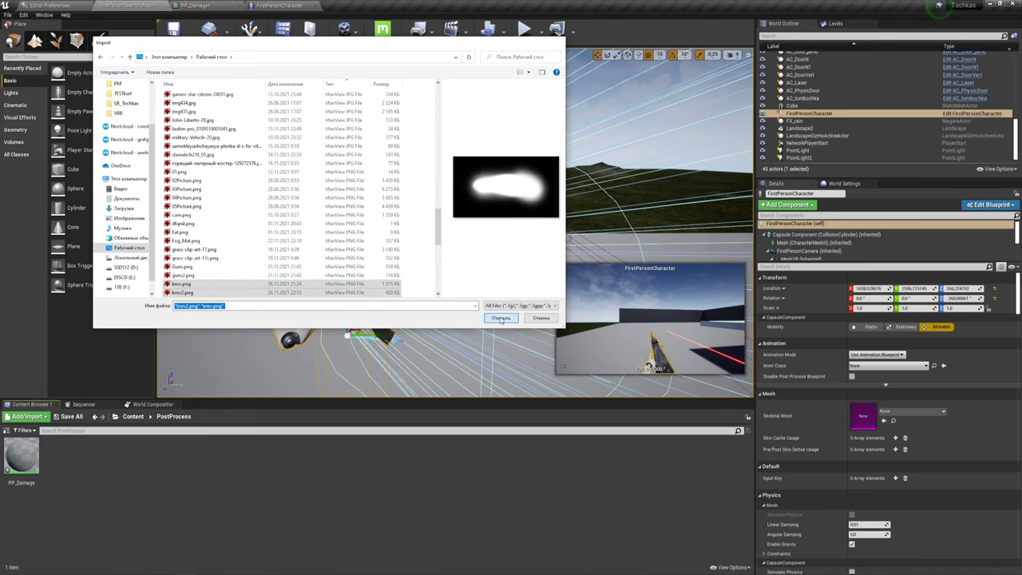
left_click(195, 485)
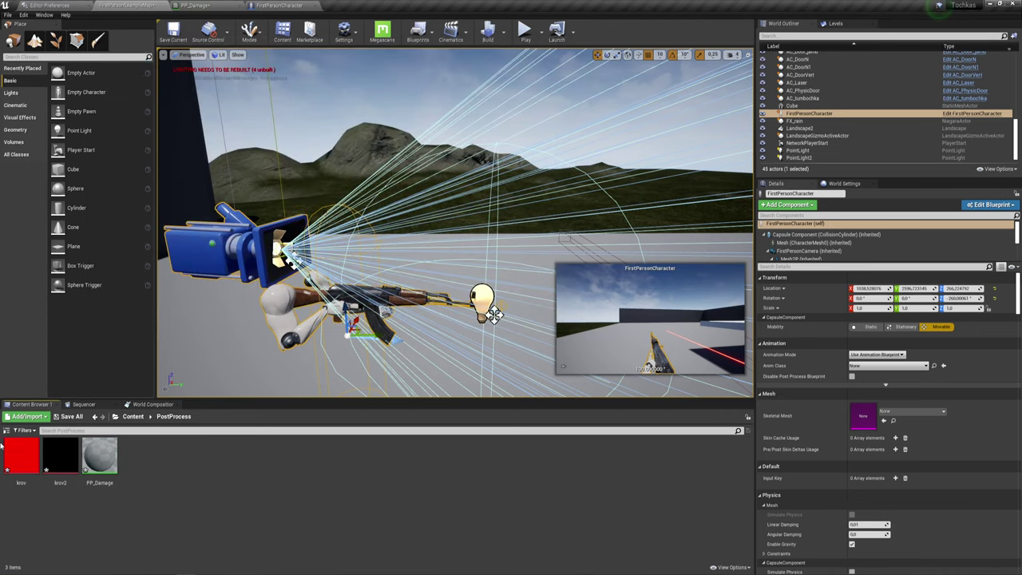
double_click(21, 455)
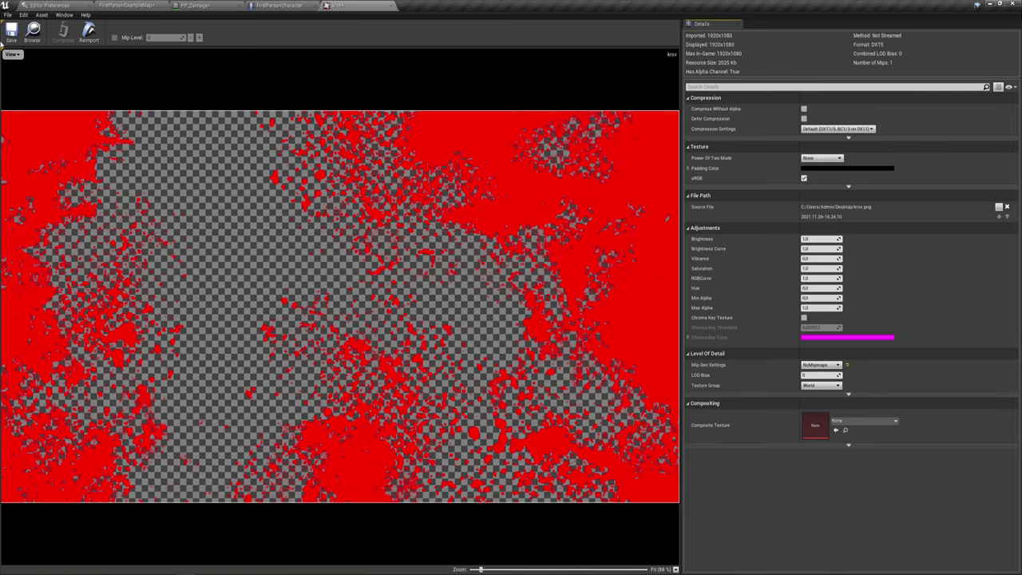
Close the krov texture, open and save the krov2 texture, then close its editor
left_click(393, 5)
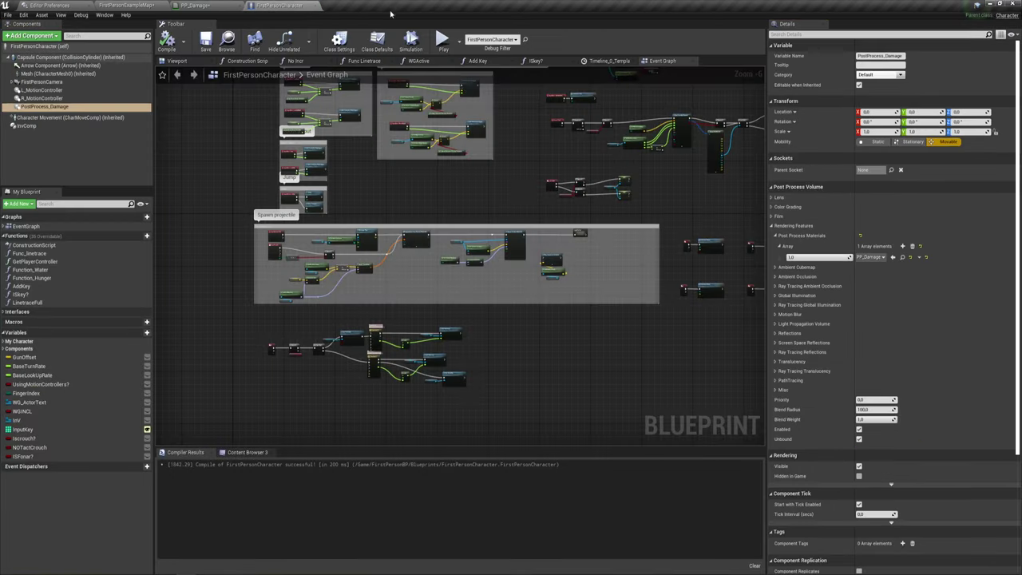
left_click(128, 6)
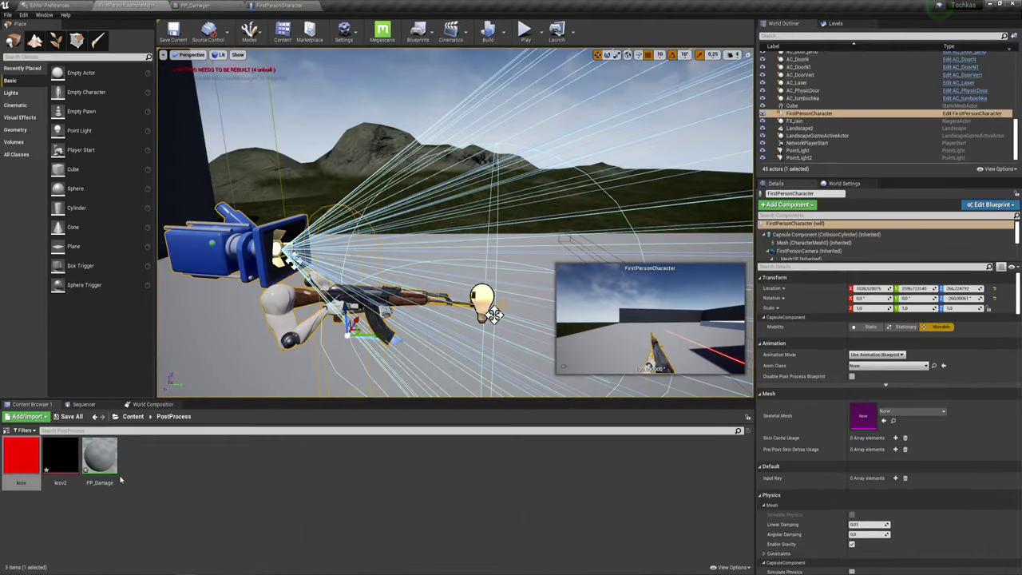
double_click(65, 454)
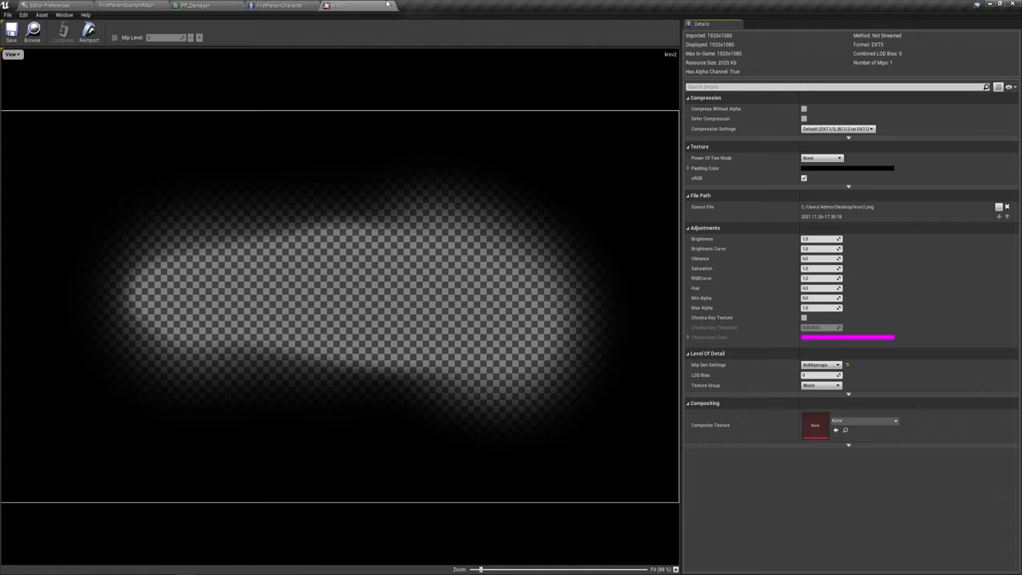
left_click(11, 32)
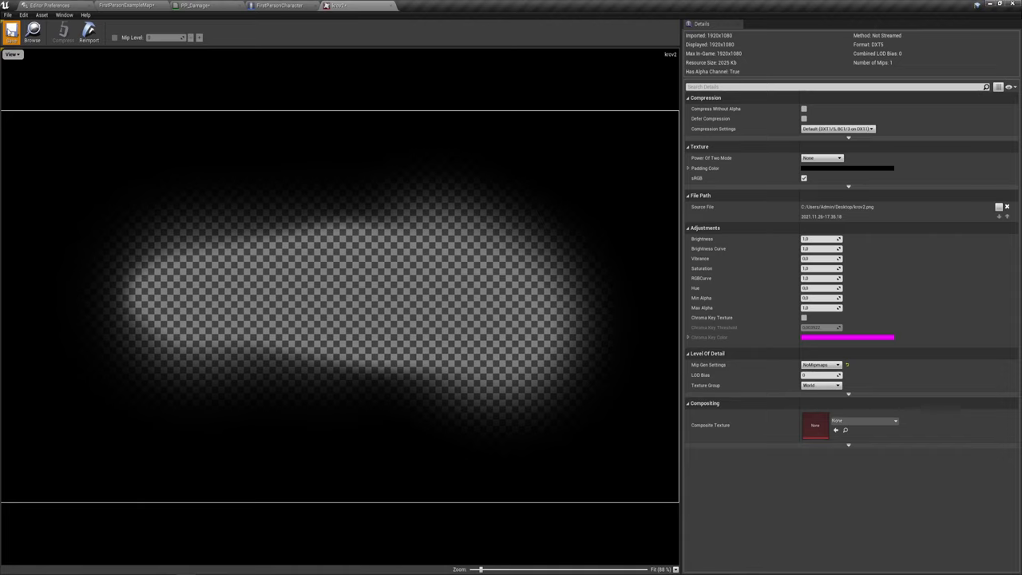
left_click(391, 6)
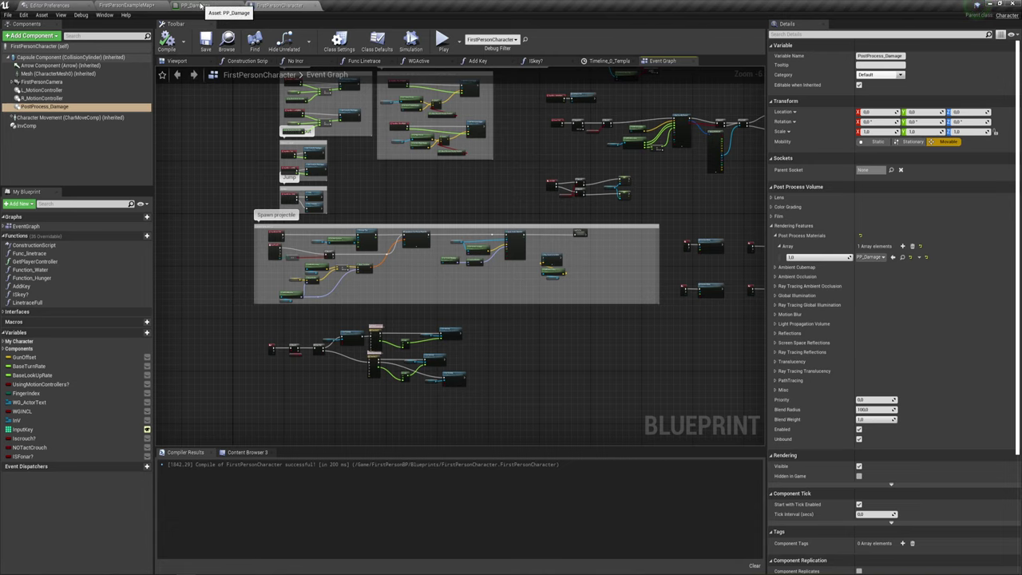
Drag the krov texture into the PP_Damage graph and wire its RGB into Lerp B
left_click(200, 6)
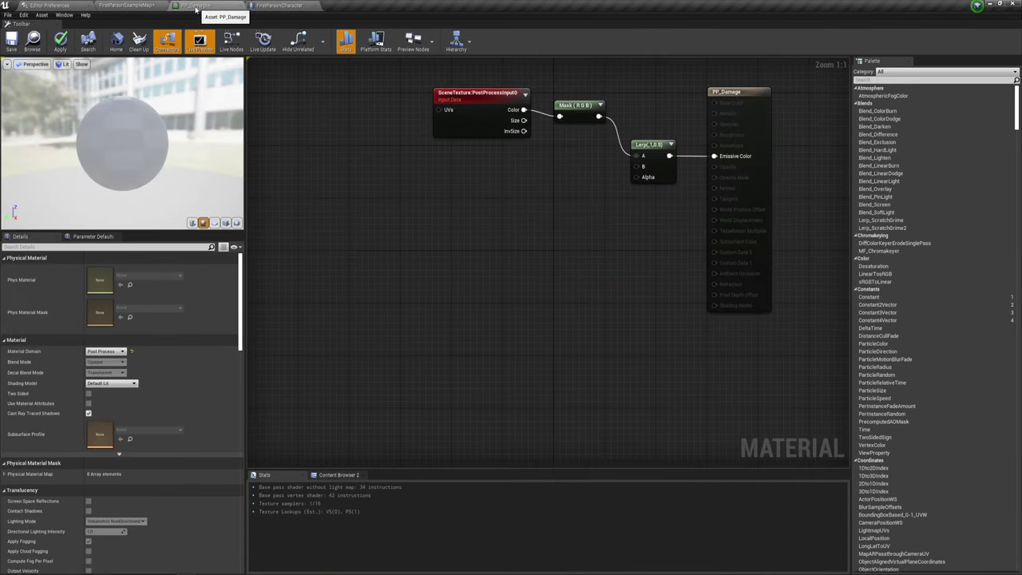
right_click_drag(581, 233, 590, 246)
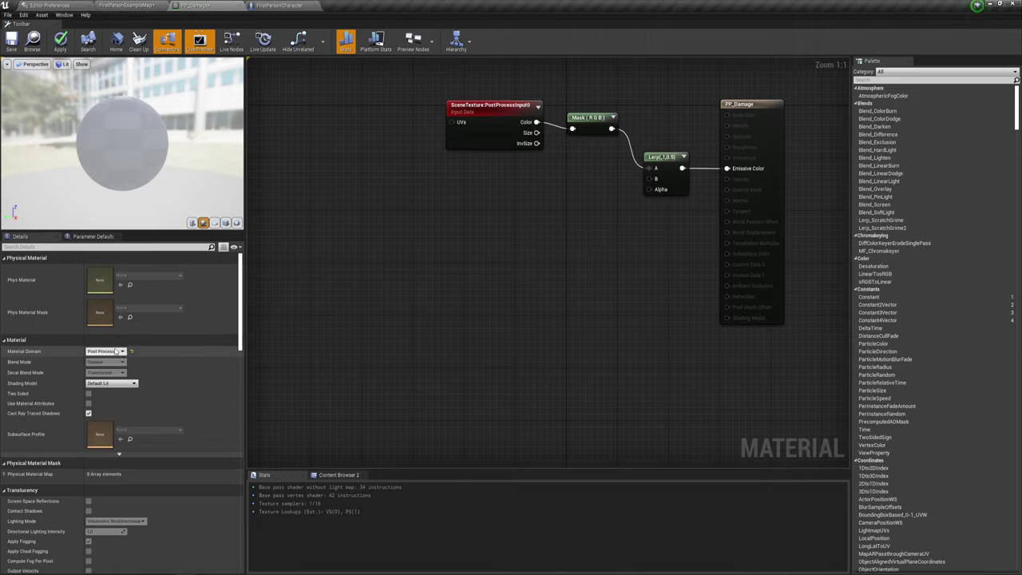
mouse_move(440, 260)
right_mouse_down()
mouse_move(447, 279)
mouse_move(410, 276)
right_mouse_up()
left_click(136, 5)
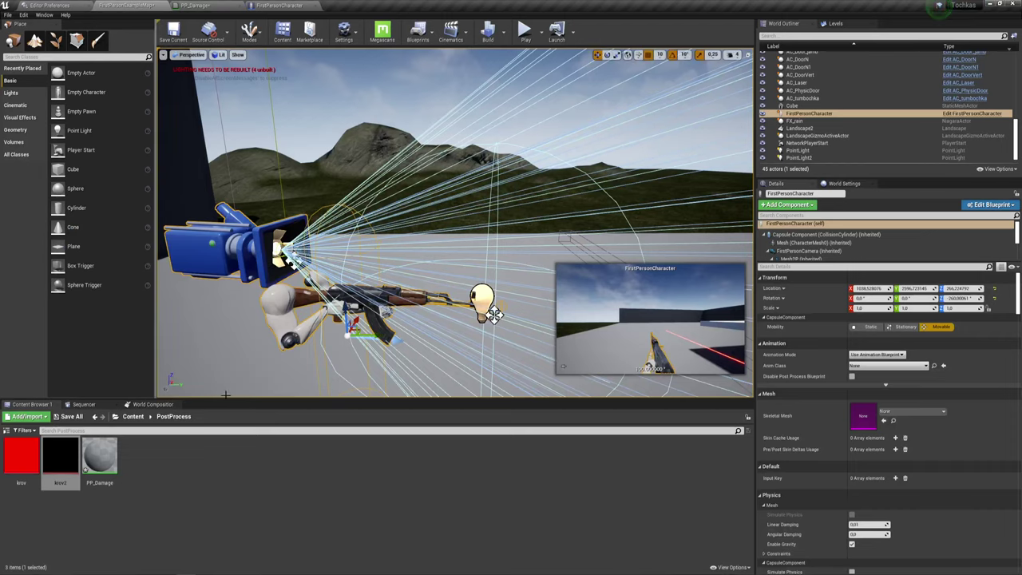
mouse_move(22, 457)
left_mouse_down()
mouse_move(304, 10)
mouse_move(215, 4)
mouse_move(491, 251)
left_mouse_up()
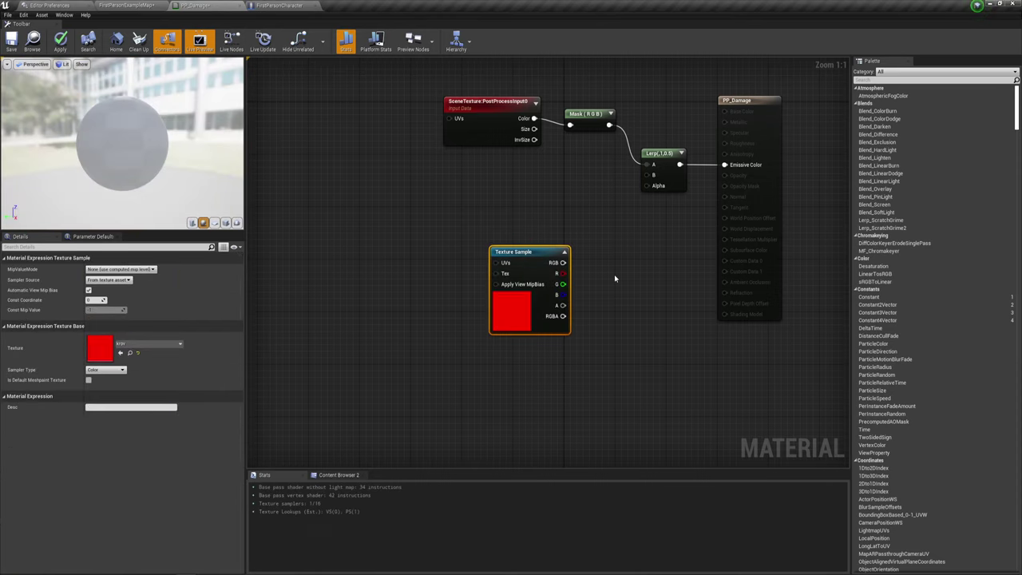
right_click_drag(613, 269, 603, 252)
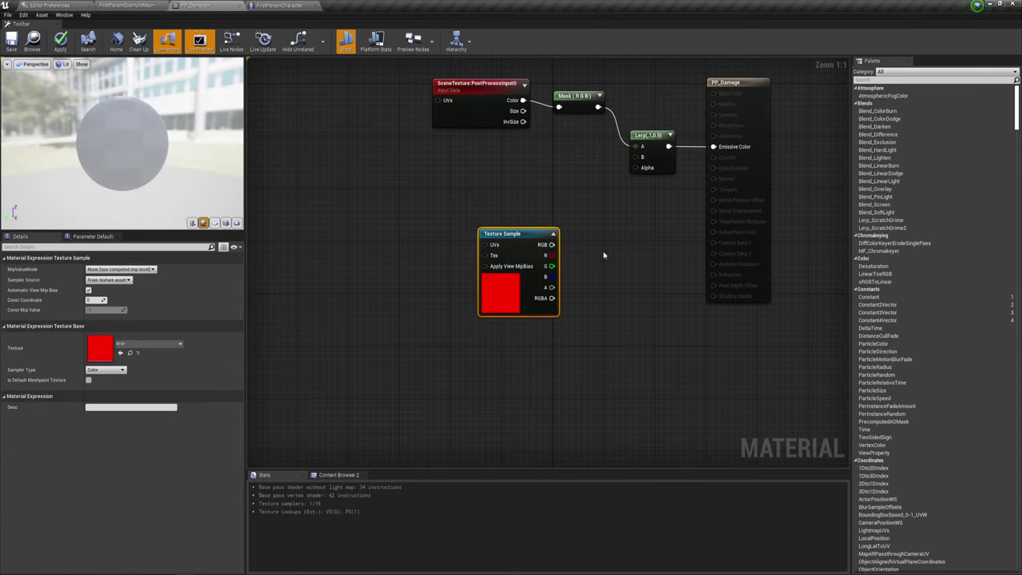
mouse_move(551, 244)
left_mouse_down()
mouse_move(636, 171)
mouse_move(636, 157)
left_mouse_up()
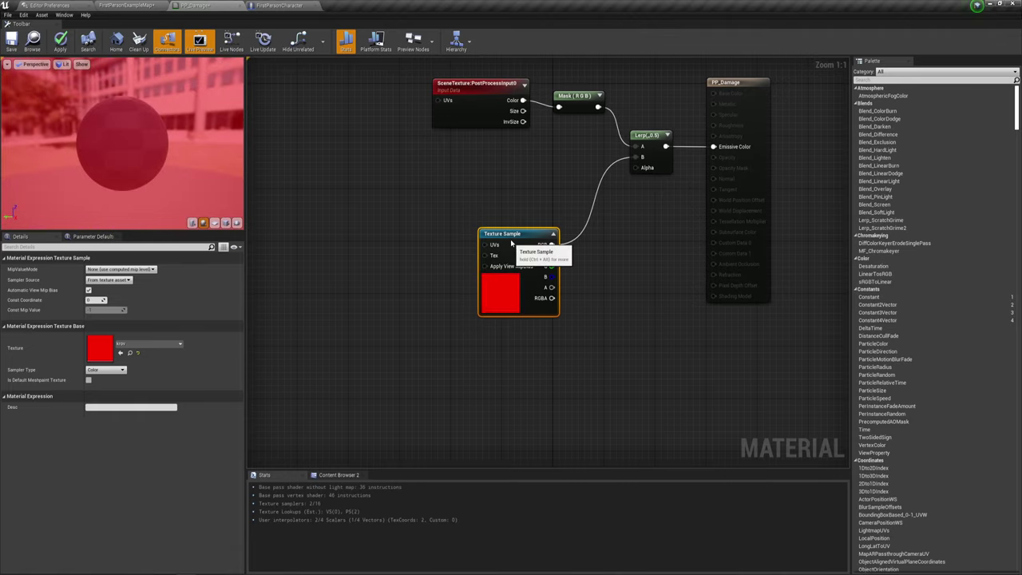
mouse_move(507, 241)
left_mouse_down()
mouse_move(505, 202)
mouse_move(491, 202)
left_mouse_up()
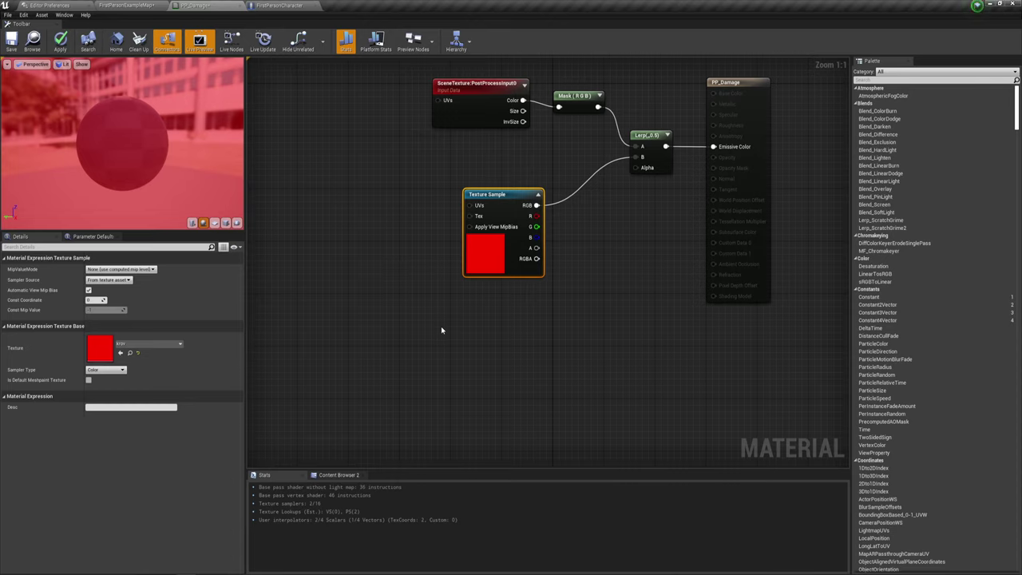
Search the PP_Damage node menu for 'Scree' to add a screen UV node
right_click_drag(417, 330, 486, 349)
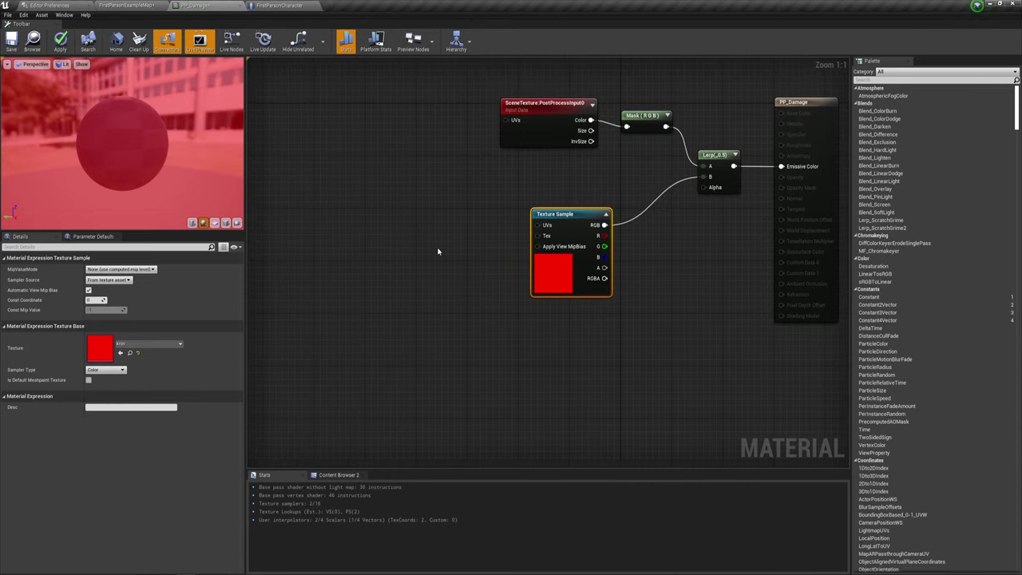
right_click(365, 214)
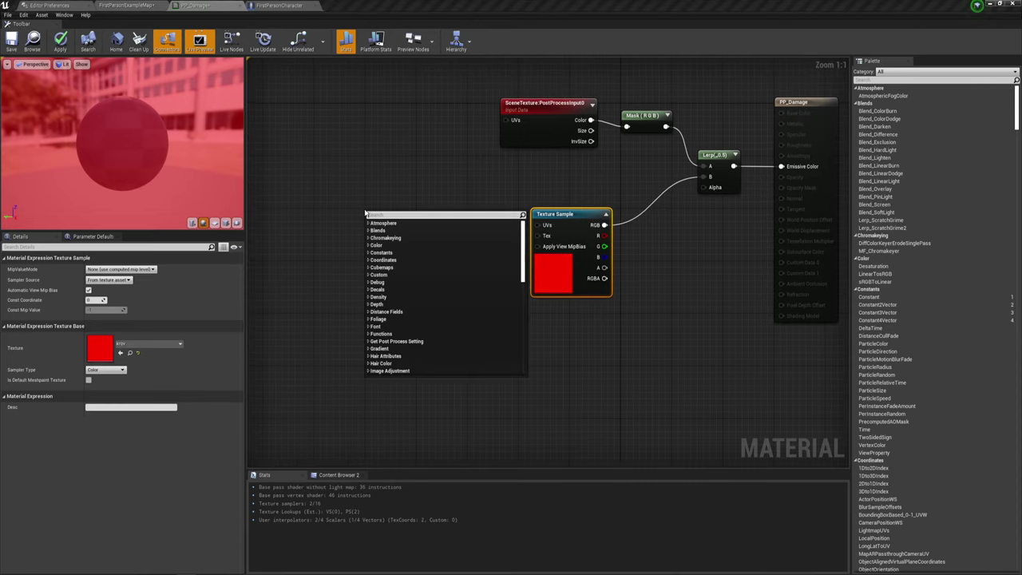
type("Scree")
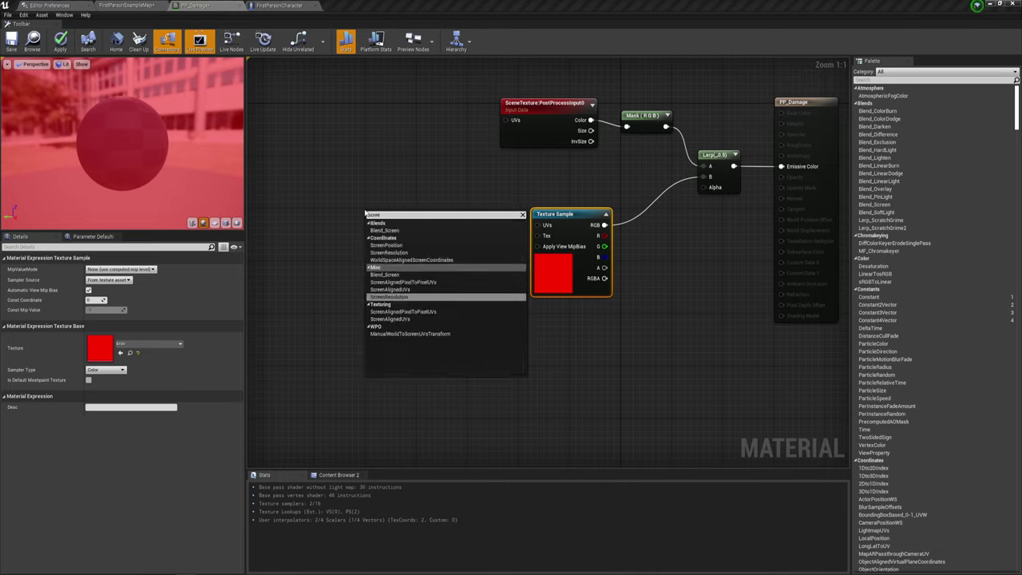
Add a ScreenAlignedUVs node and connect it to the krov Texture Sample's UVs pin
left_click(399, 289)
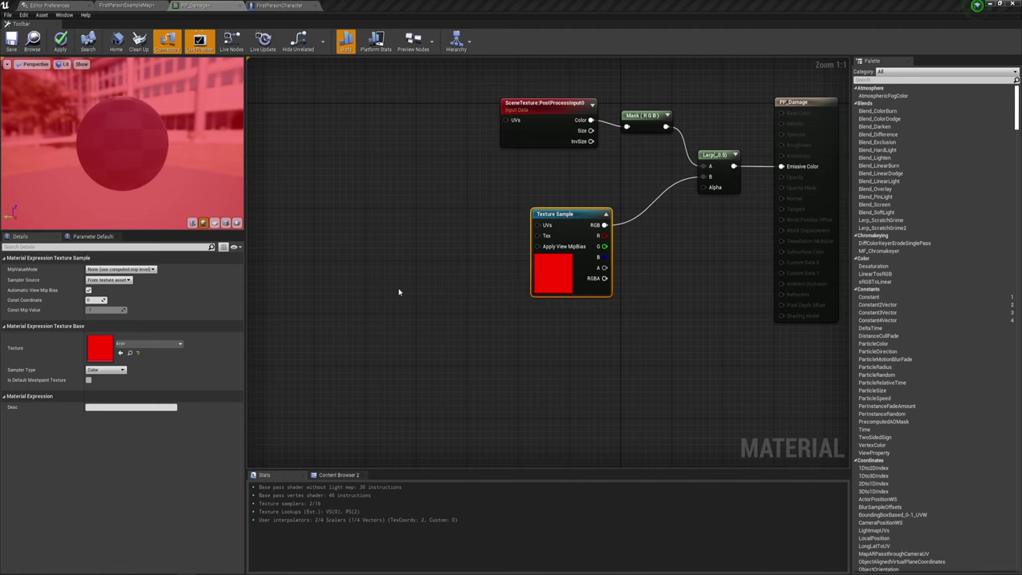
left_click_drag(401, 226, 396, 225)
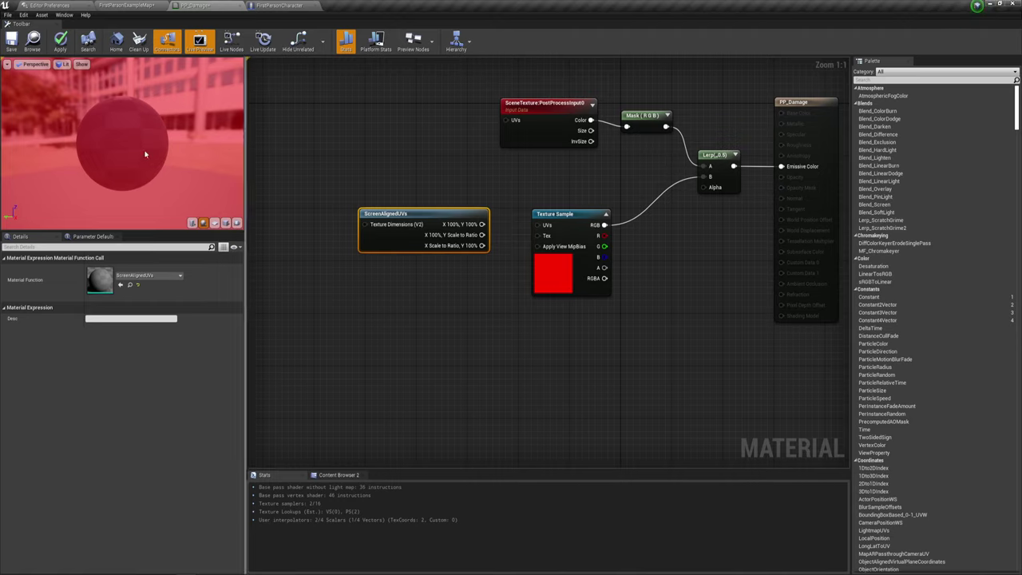
left_click_drag(483, 224, 539, 225)
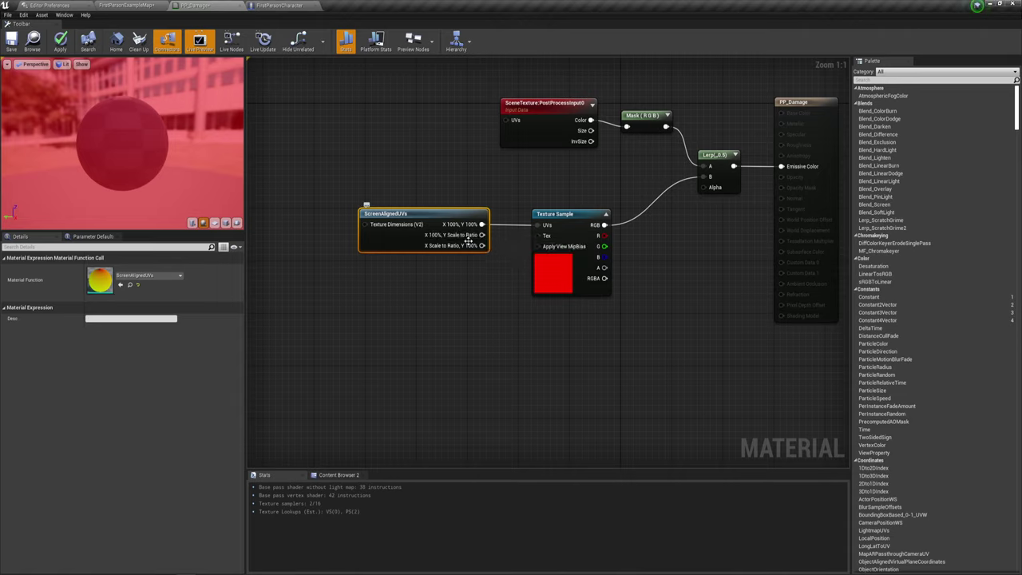
left_click(495, 294)
right_click_drag(516, 286, 511, 230)
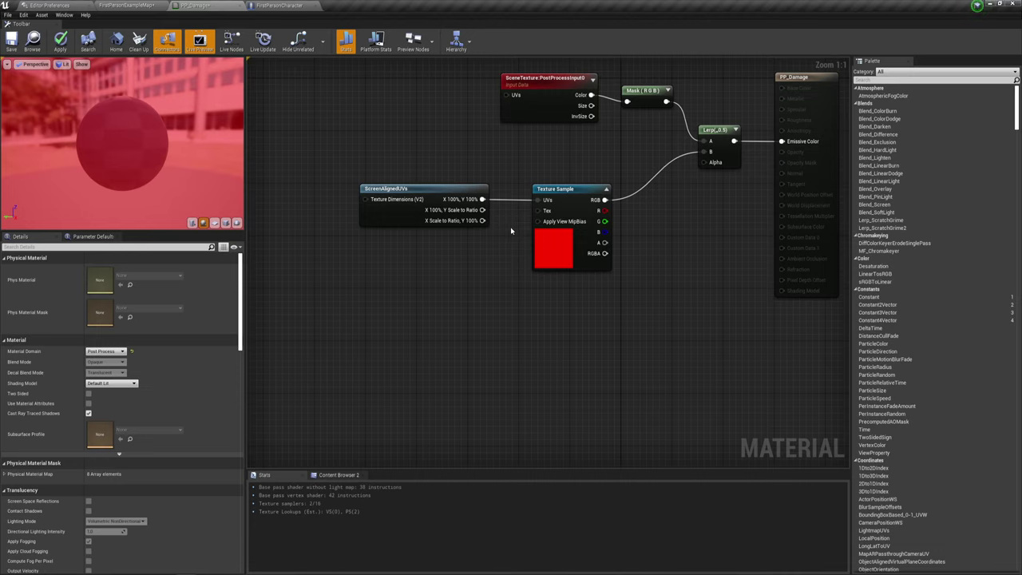
right_click_drag(583, 330, 470, 286)
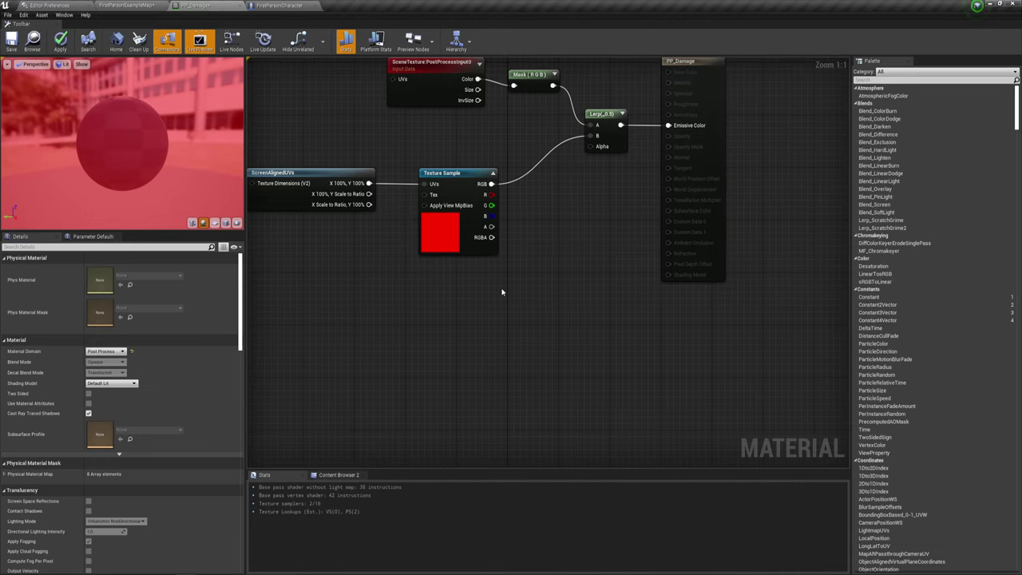
mouse_move(502, 293)
right_mouse_down()
mouse_move(529, 228)
mouse_move(516, 252)
right_mouse_up()
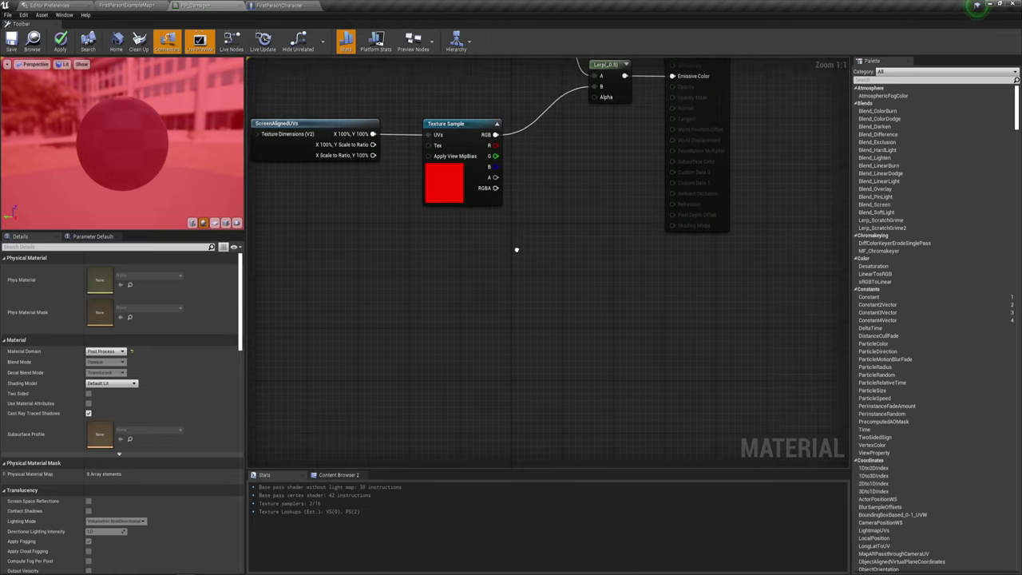
Route the krov texture's alpha through a new Multiply node into the Lerp Alpha input
left_click(514, 182)
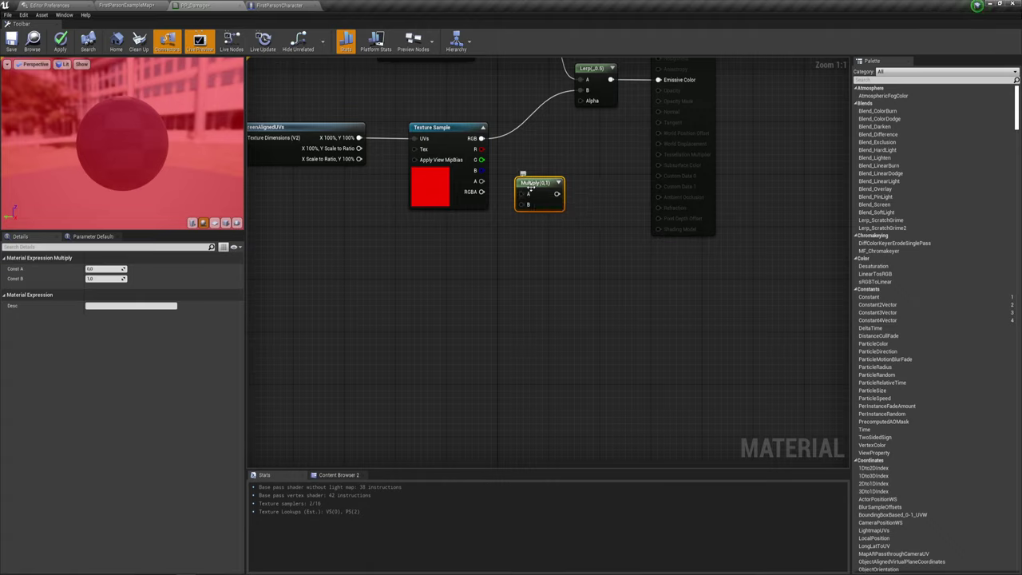
mouse_move(522, 194)
left_mouse_down()
mouse_move(480, 182)
mouse_move(543, 202)
left_mouse_up()
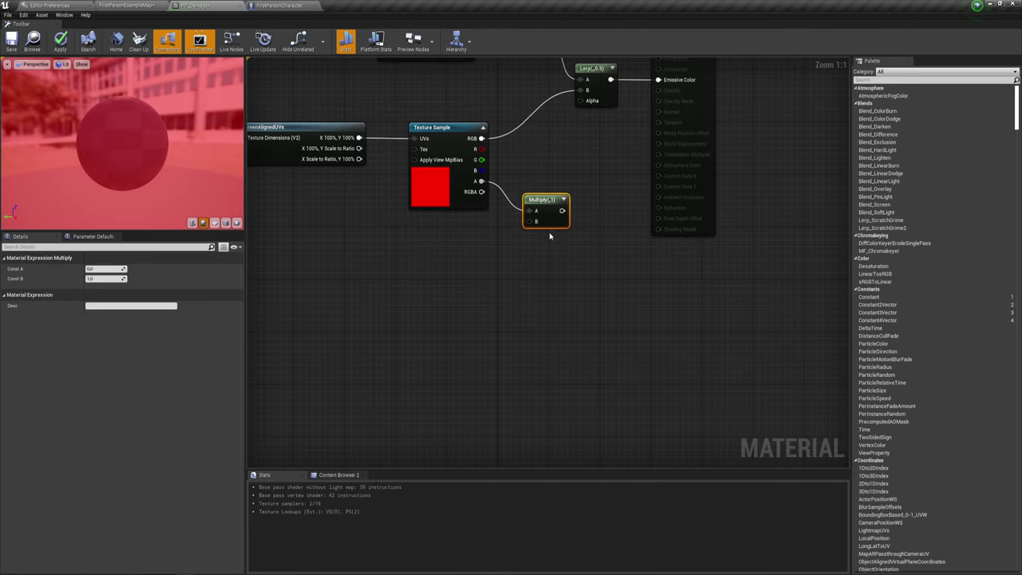
right_click_drag(537, 255, 506, 242)
left_click_drag(529, 204, 544, 104)
left_click_drag(547, 99, 547, 95)
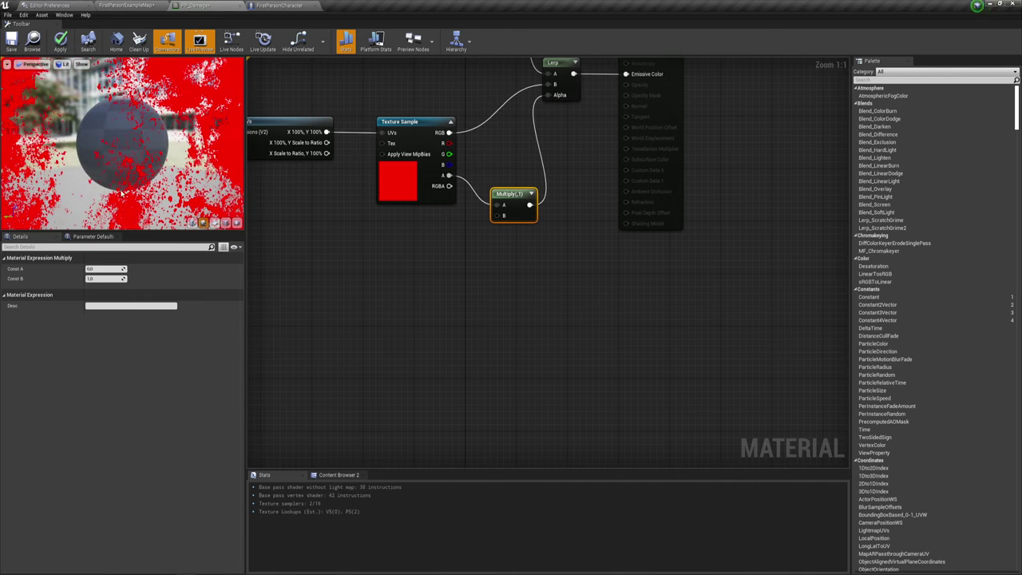
right_click_drag(638, 283, 668, 311)
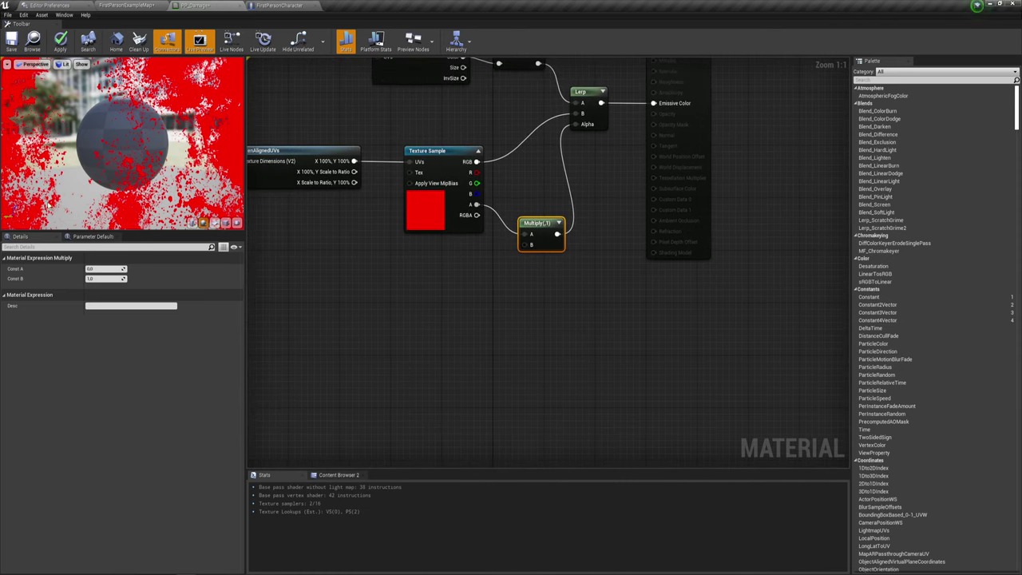
right_click_drag(561, 294, 609, 237)
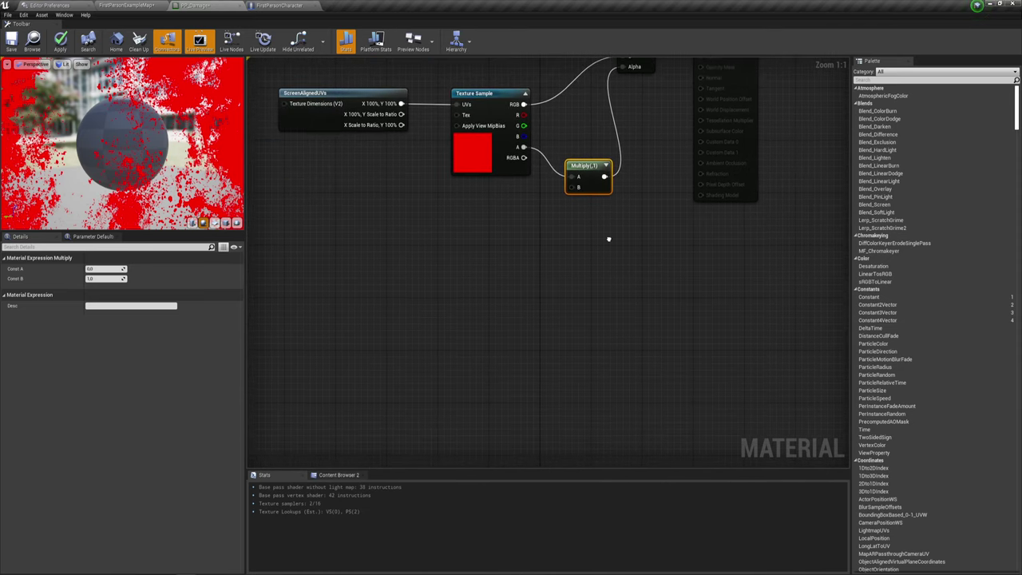
right_click(449, 259)
left_click(458, 226)
left_click(462, 244)
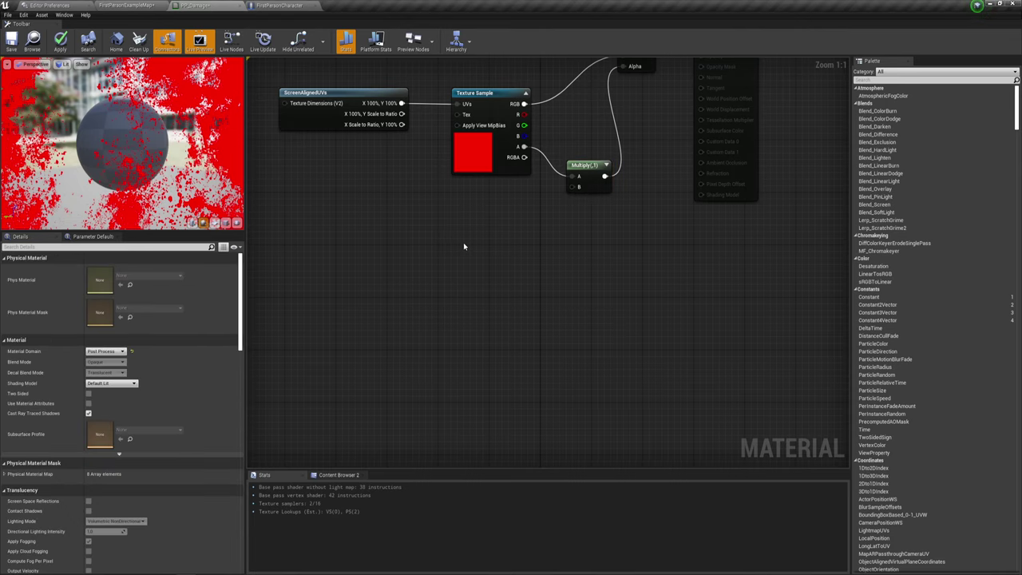
Create a new Material Parameter Collection asset in the PostProcess folder
left_click(142, 5)
right_click(203, 460)
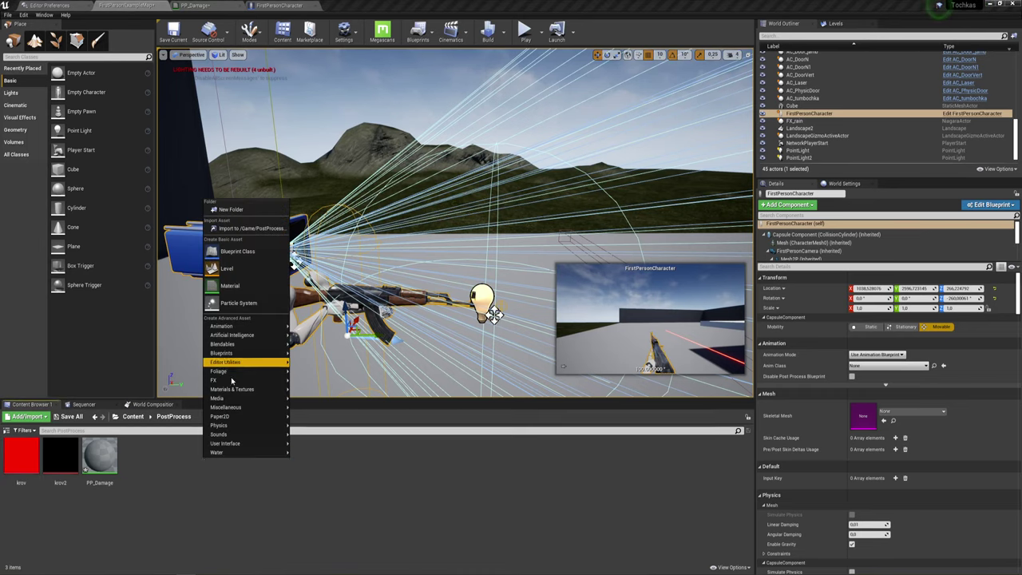
mouse_move(233, 389)
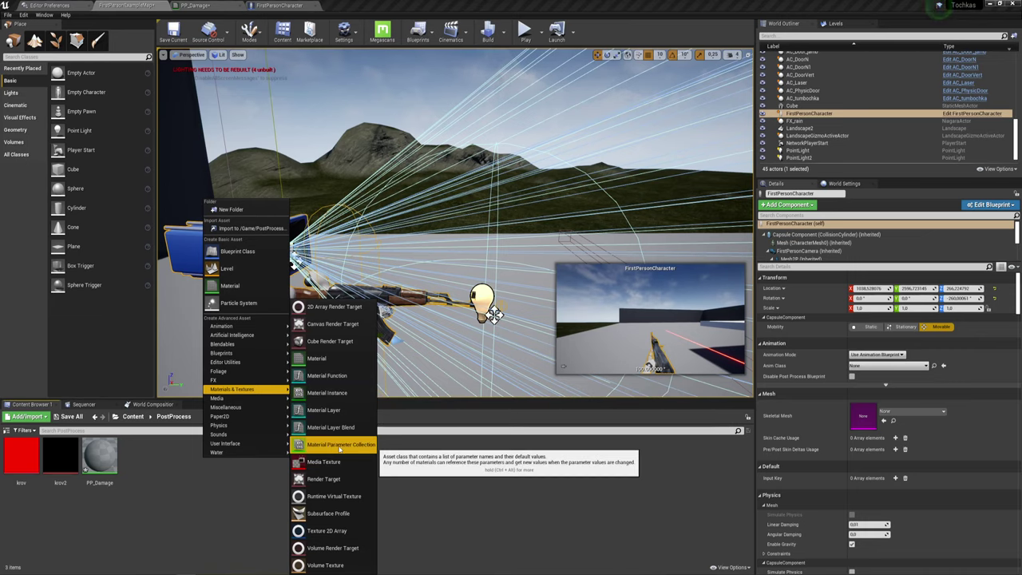
left_click(339, 448)
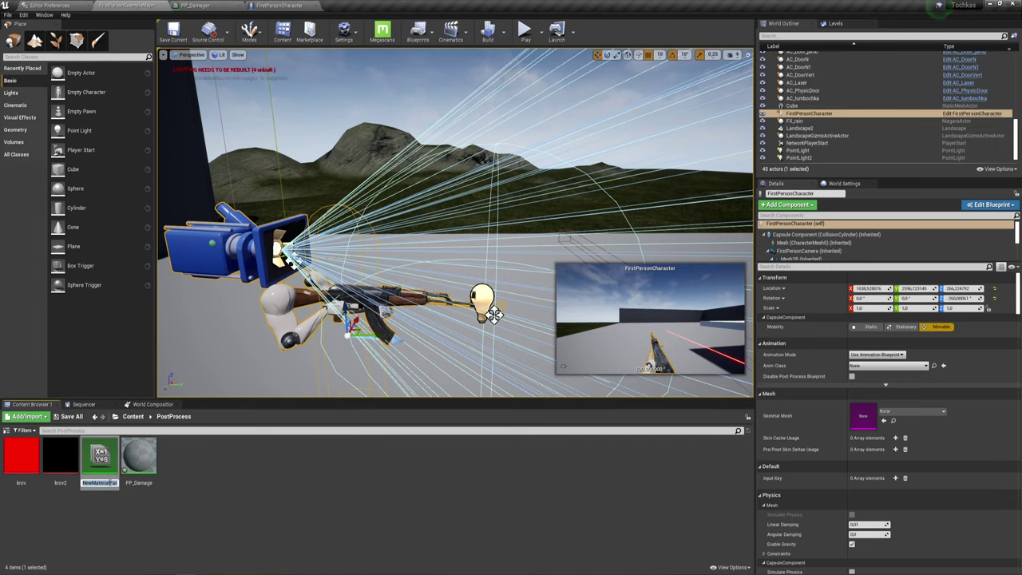
left_click(87, 483)
key("Return")
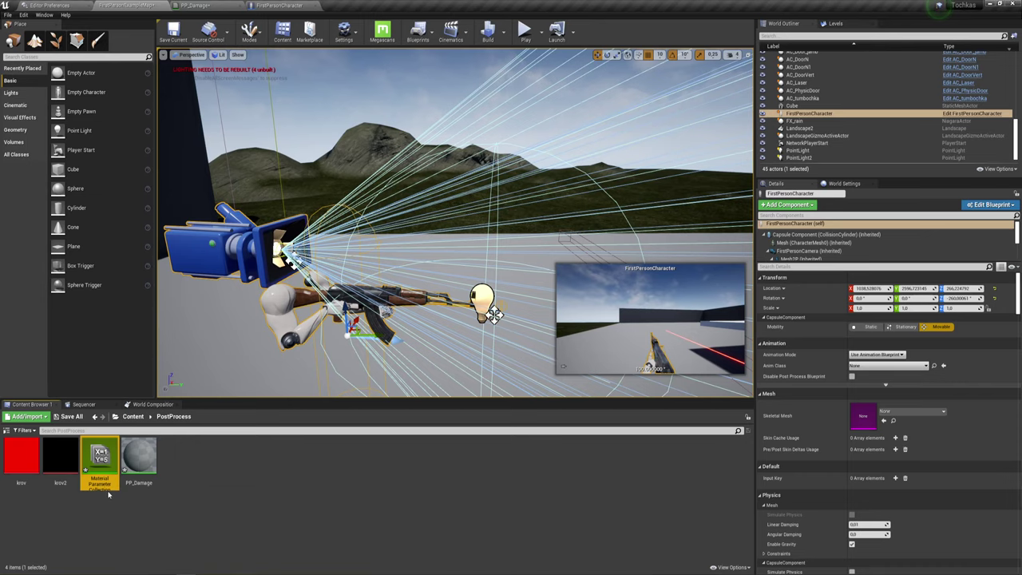
Rename the collection to MaterialParameter and open it in its editor
left_click(107, 483)
left_click(107, 484)
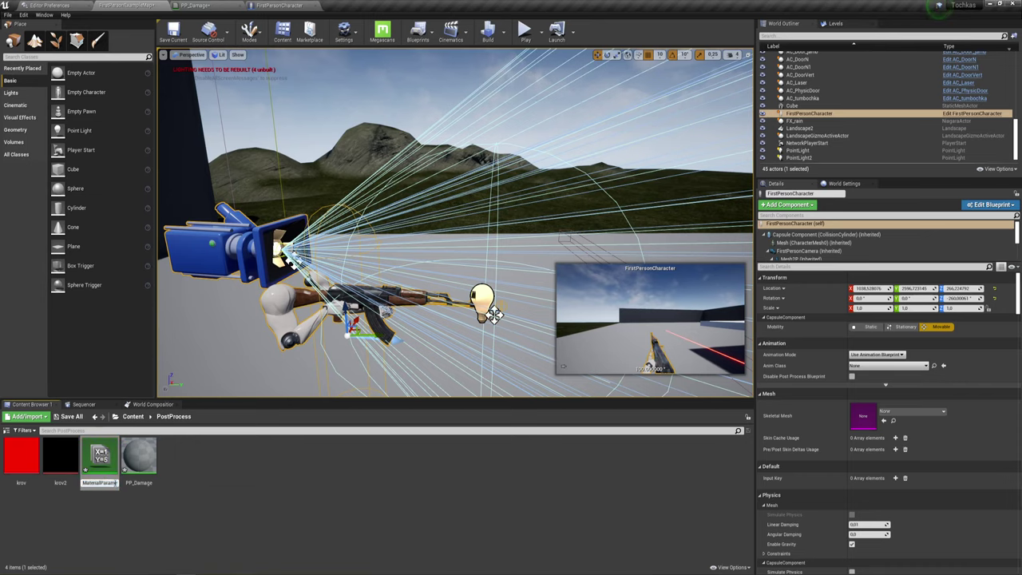
type("r")
key("Return")
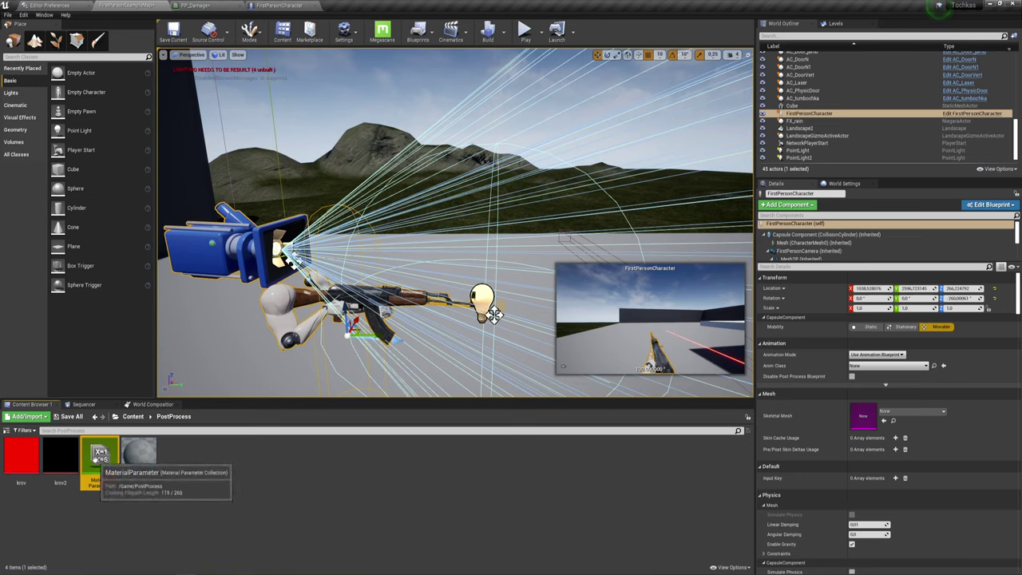
double_click(100, 455)
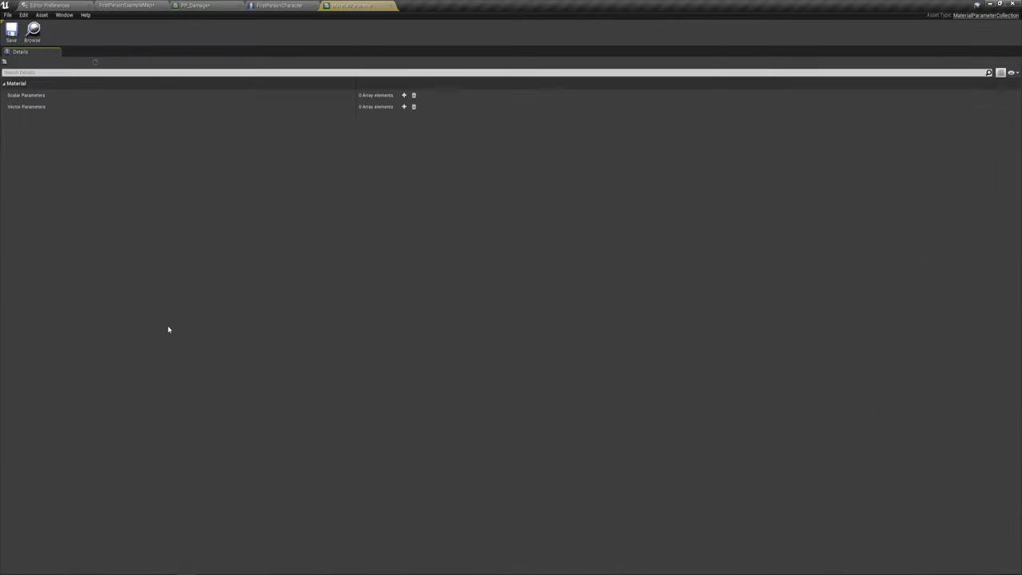
Add scalar parameter element 0 named DAMAGE (default 0.0), then go back to PP_Damage
left_click(403, 95)
left_click(9, 106)
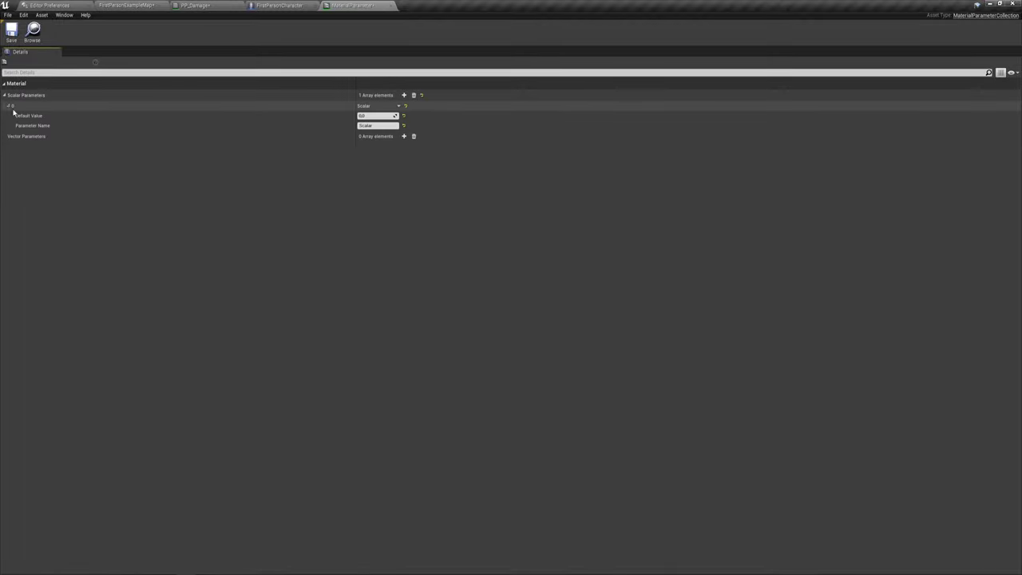
left_click(376, 125)
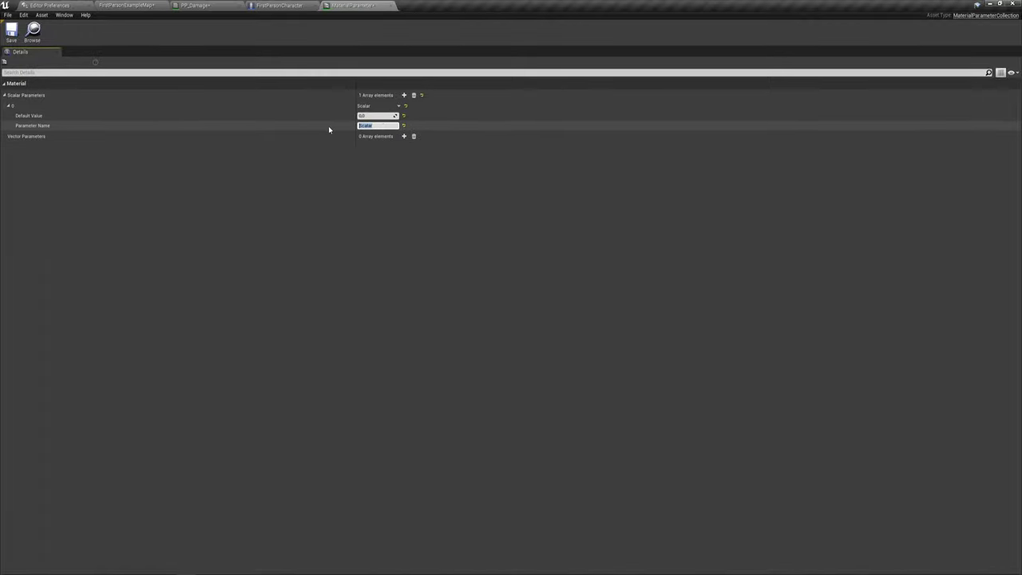
type("DA")
type("MAGE")
key("Return")
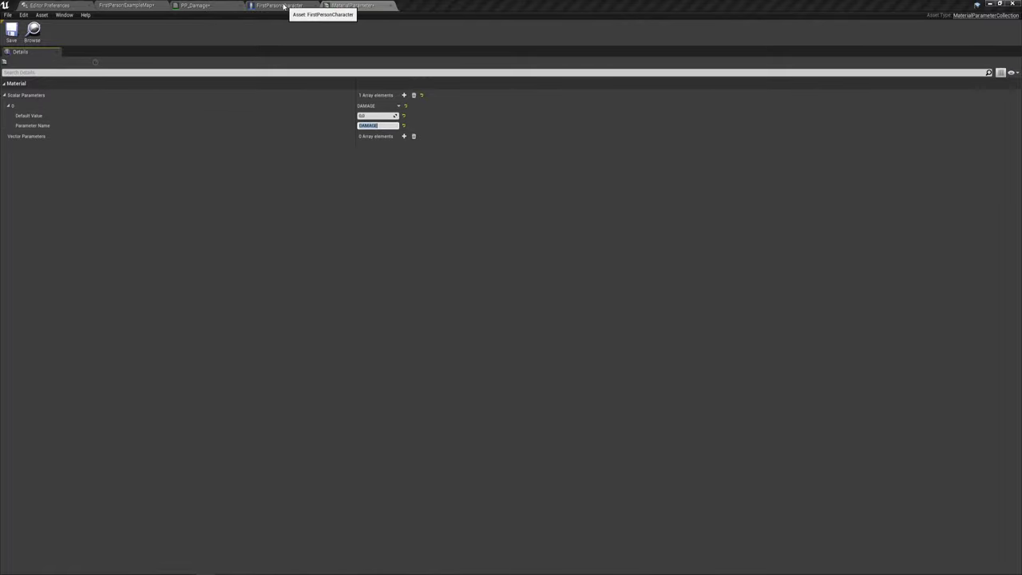
left_click(198, 6)
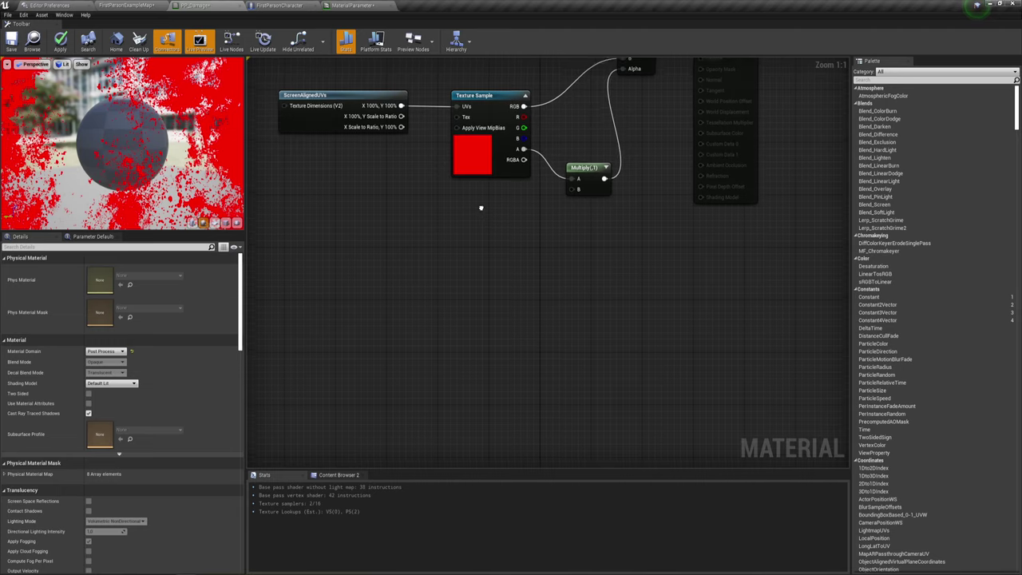
Add a Collection Parameter node to the PP_Damage graph via a 'coll' search
right_click_drag(481, 208, 489, 253)
right_click_drag(549, 274, 551, 242)
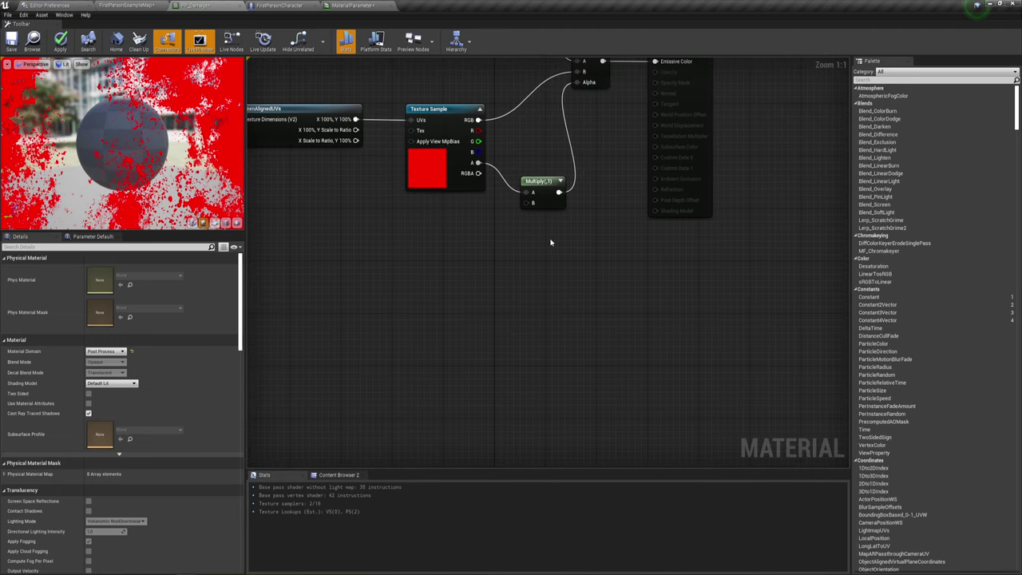
right_click_drag(438, 234, 435, 237)
right_click(420, 237)
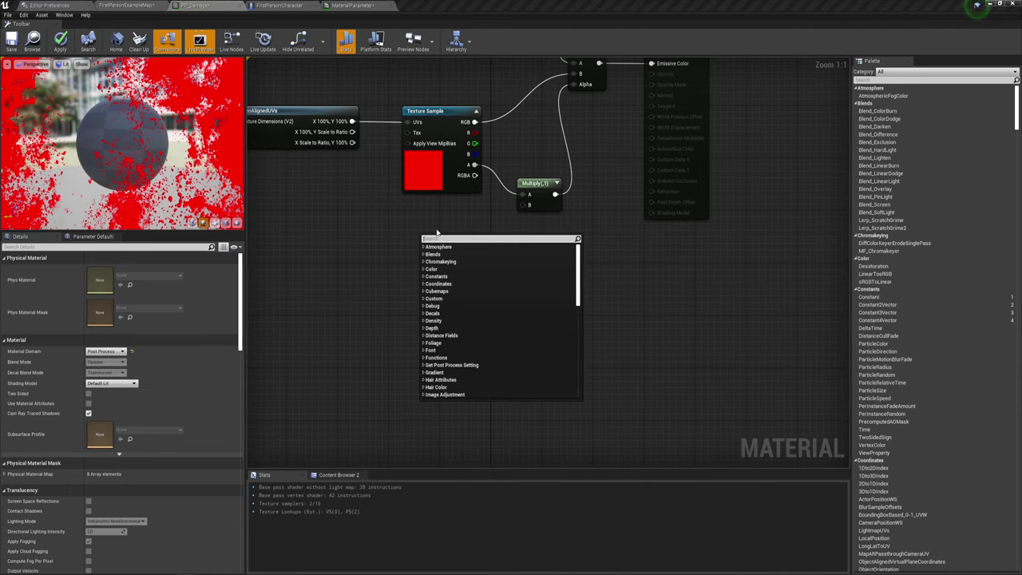
type("coll")
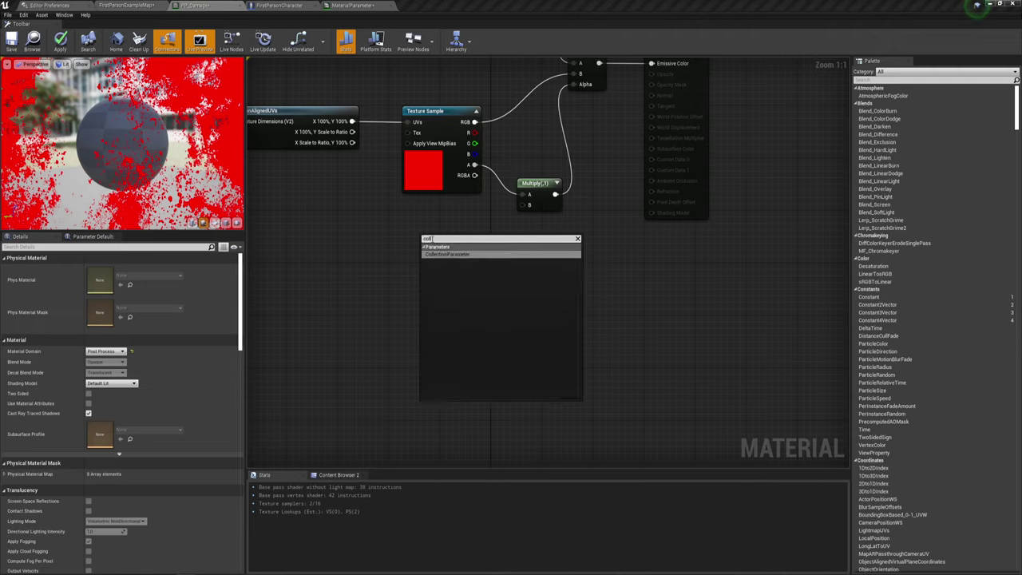
left_click(447, 254)
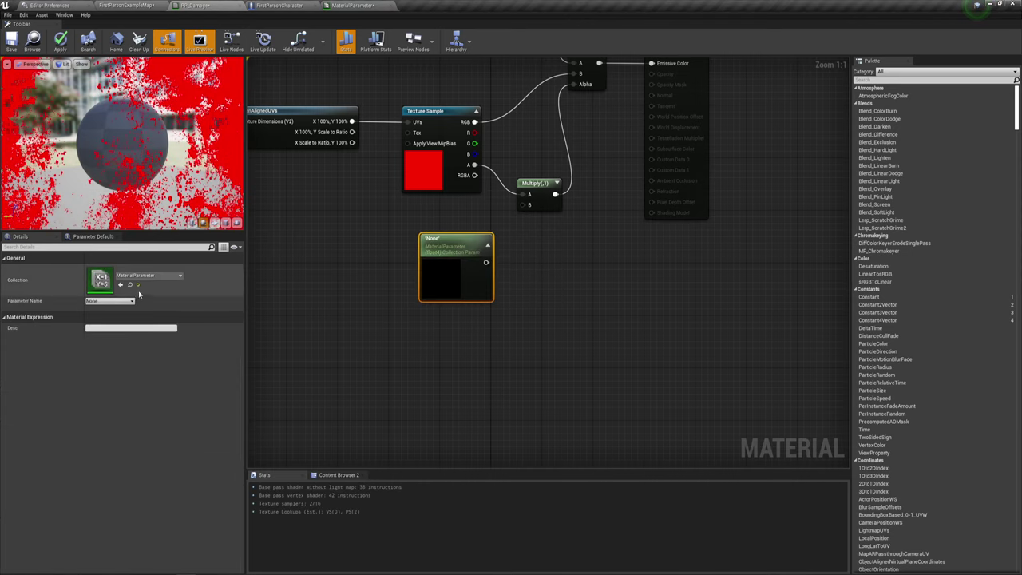
Set the node to the MaterialParameter collection's DAMAGE parameter and wire it into Multiply B
left_click(115, 302)
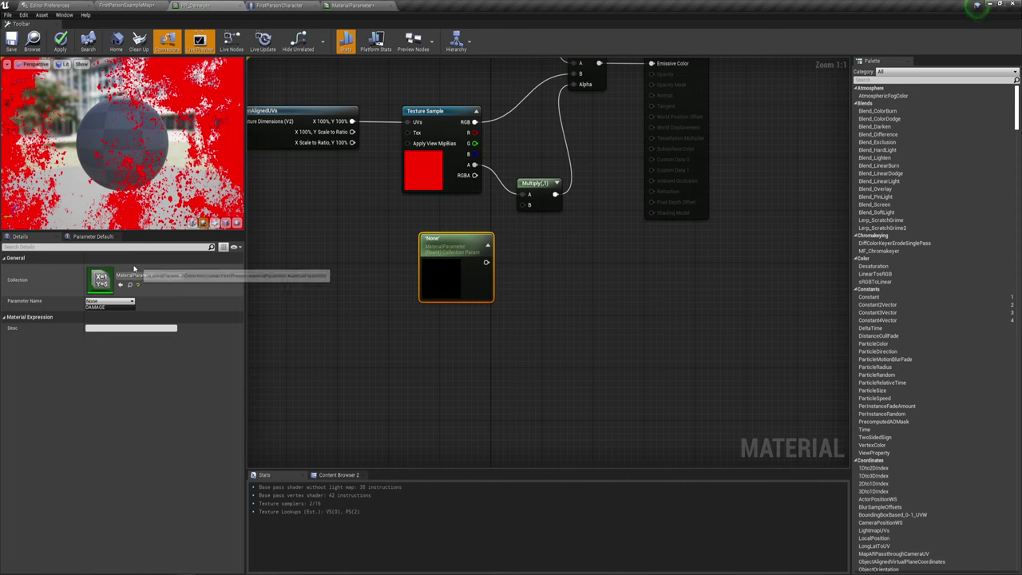
left_click(128, 5)
left_click(100, 459)
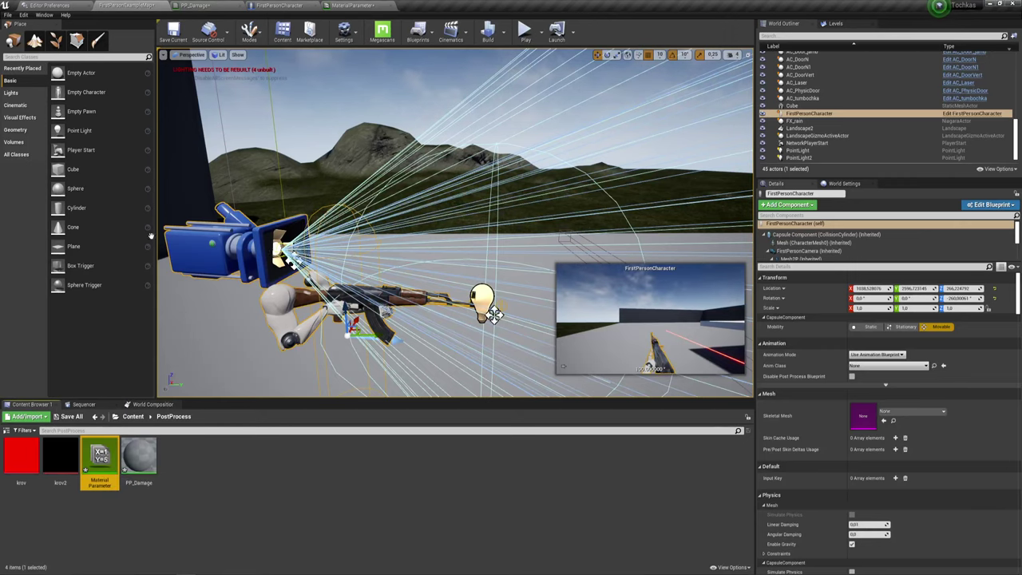
left_click(204, 5)
left_click(120, 286)
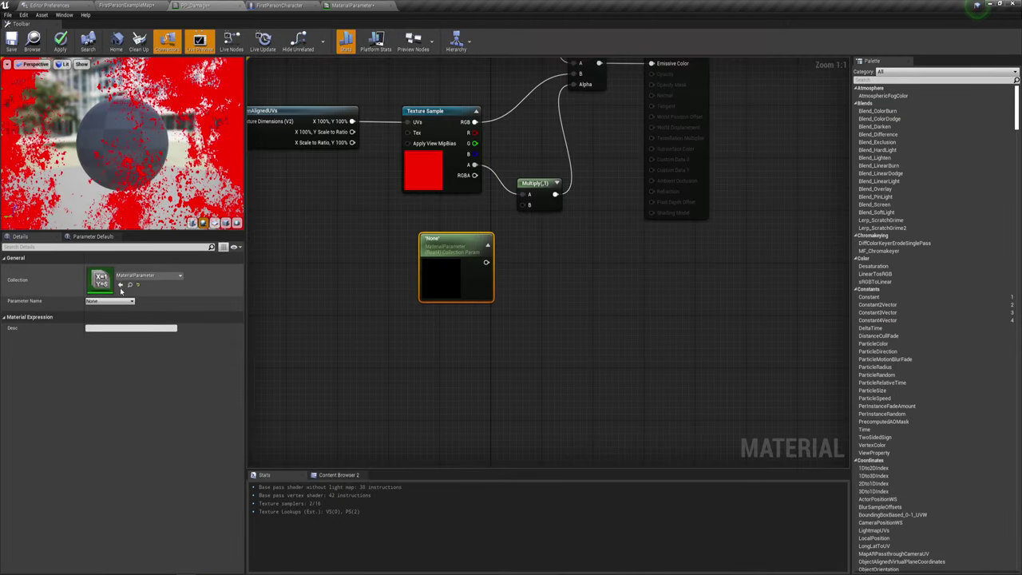
left_click(108, 301)
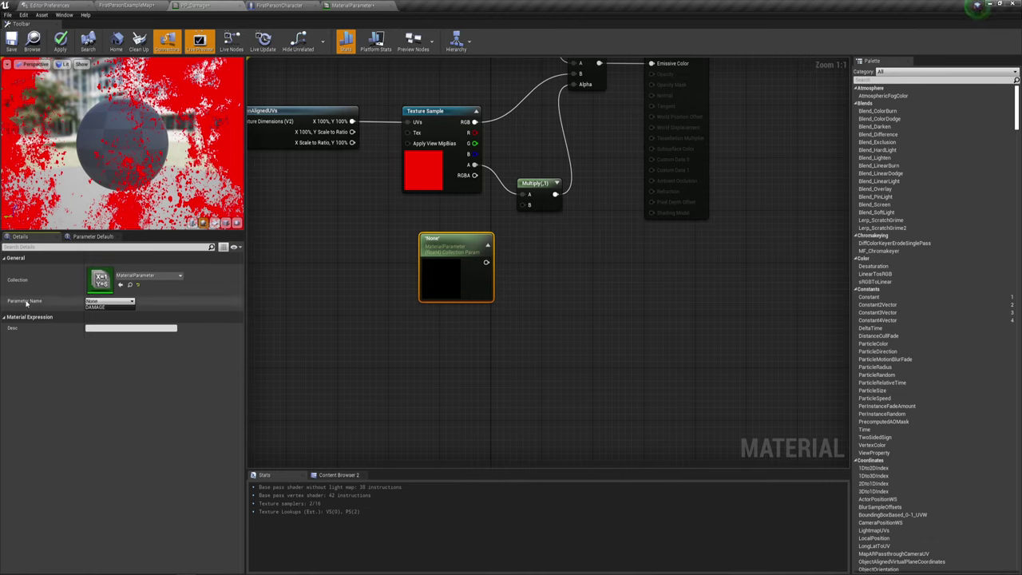
left_click(100, 309)
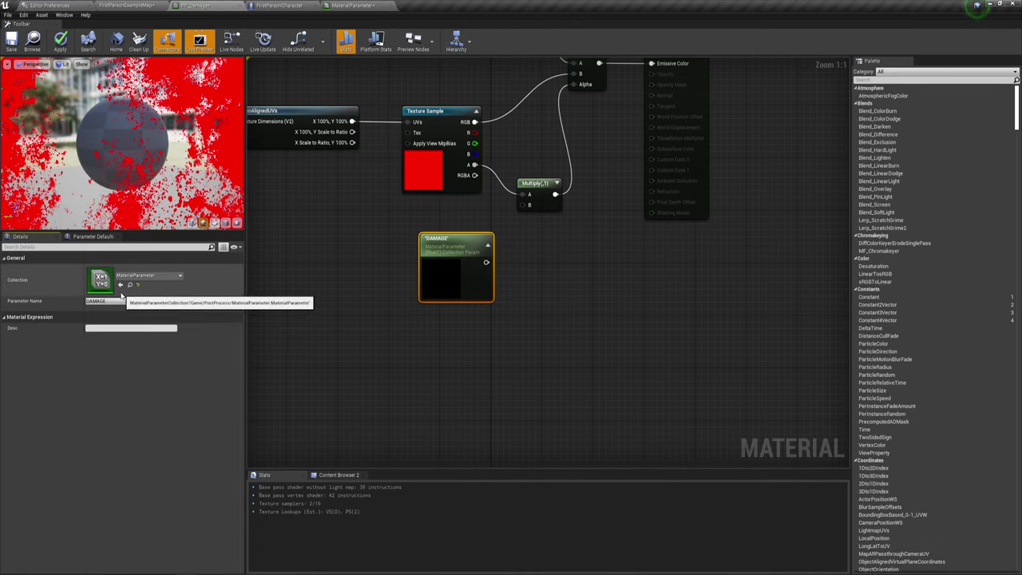
left_click_drag(485, 262, 526, 210)
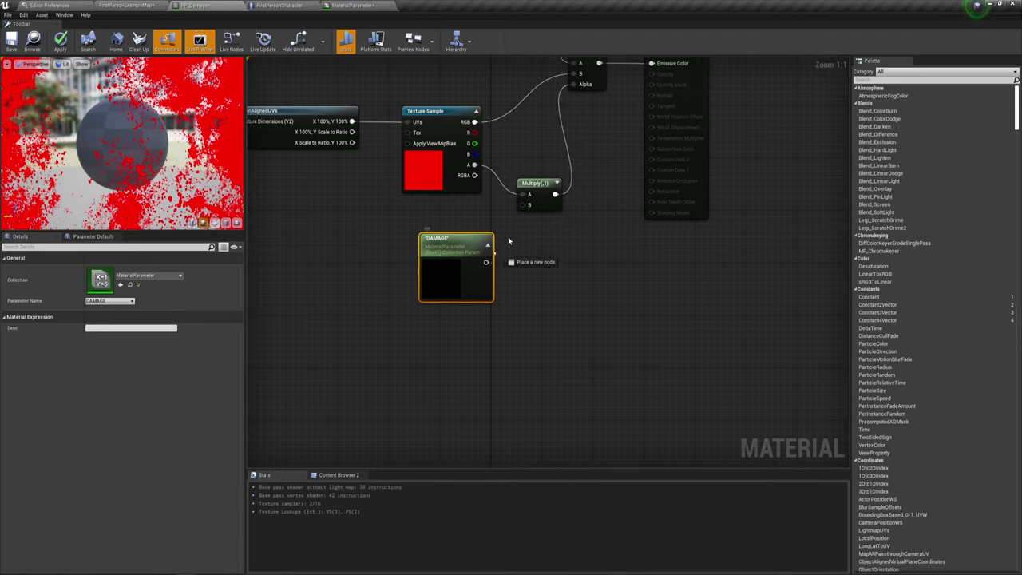
left_click_drag(469, 240, 470, 231)
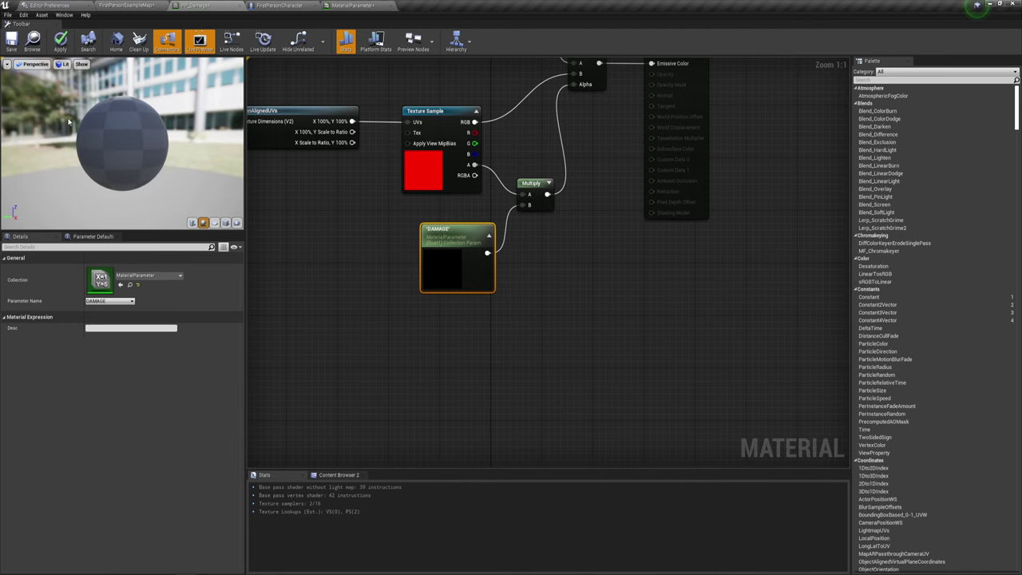
Edit the DAMAGE default value in the MaterialParameter collection, then close the collection editor
left_click(130, 6)
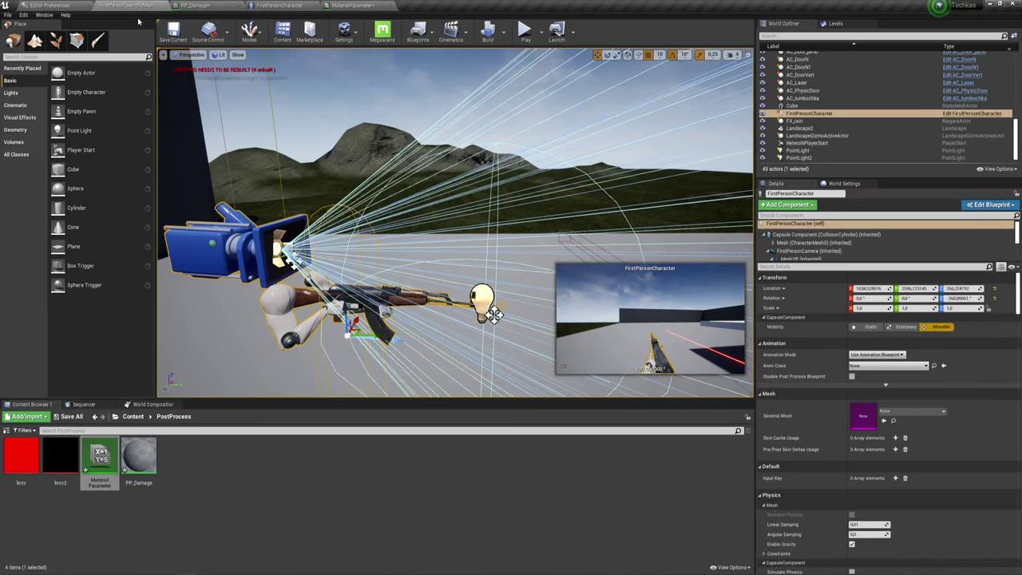
left_click(354, 5)
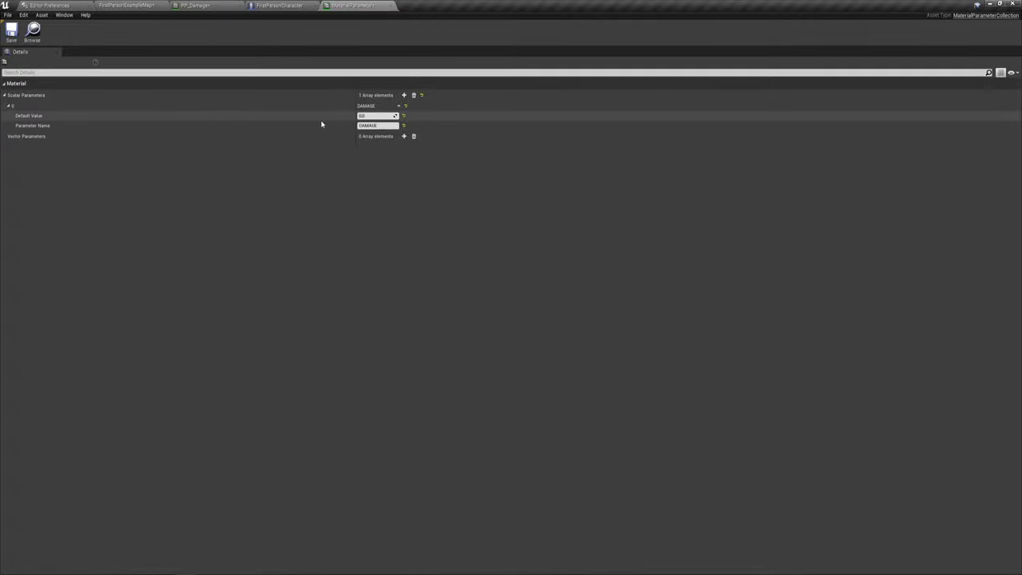
left_click(375, 116)
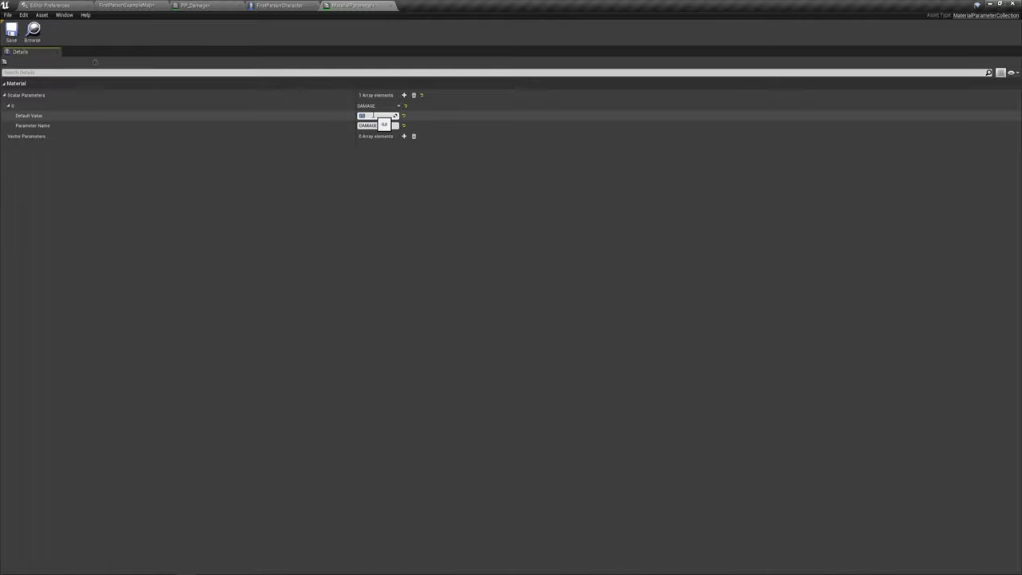
left_click(11, 30)
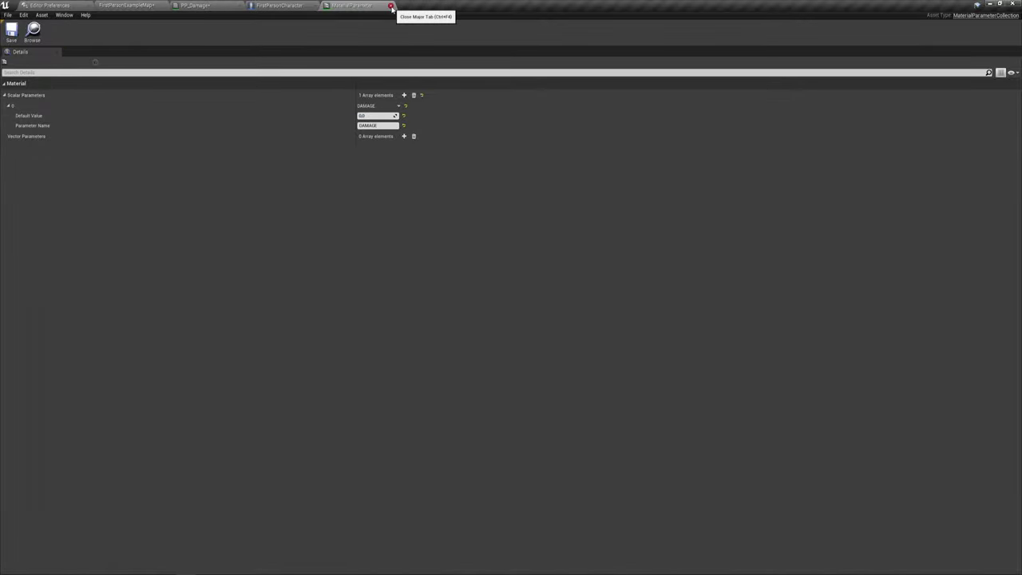
left_click(391, 6)
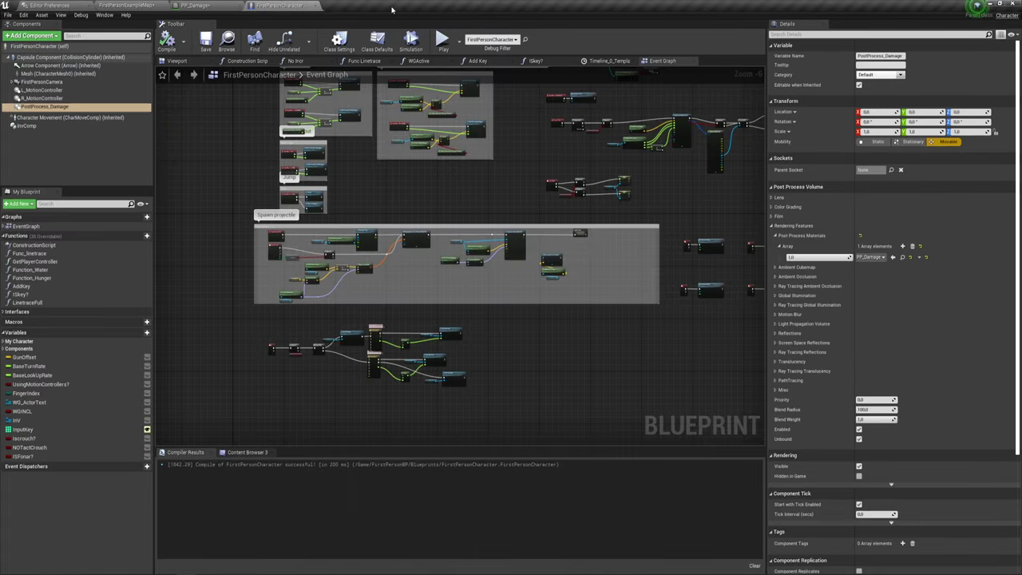
Save the PP_Damage material and switch to the FirstPersonCharacter blueprint
left_click(195, 5)
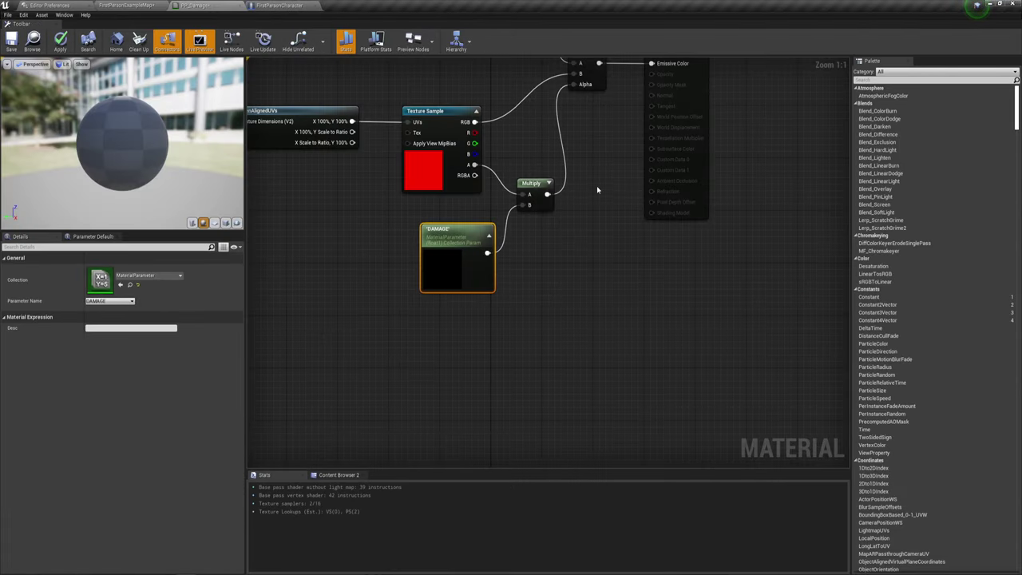
mouse_move(597, 189)
right_mouse_down()
mouse_move(631, 299)
mouse_move(673, 281)
right_mouse_up()
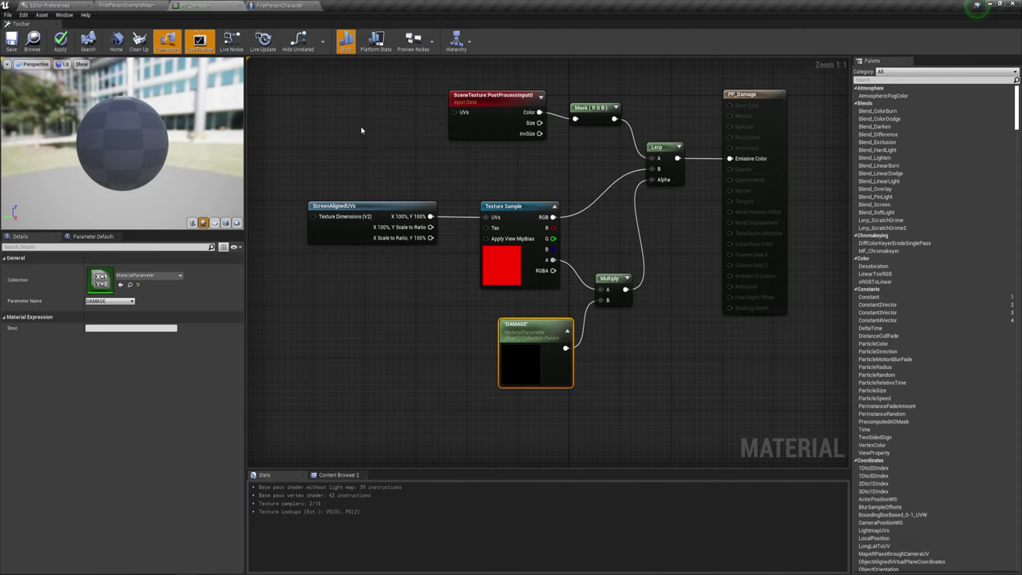
left_click_drag(361, 130, 675, 376)
left_click(716, 354)
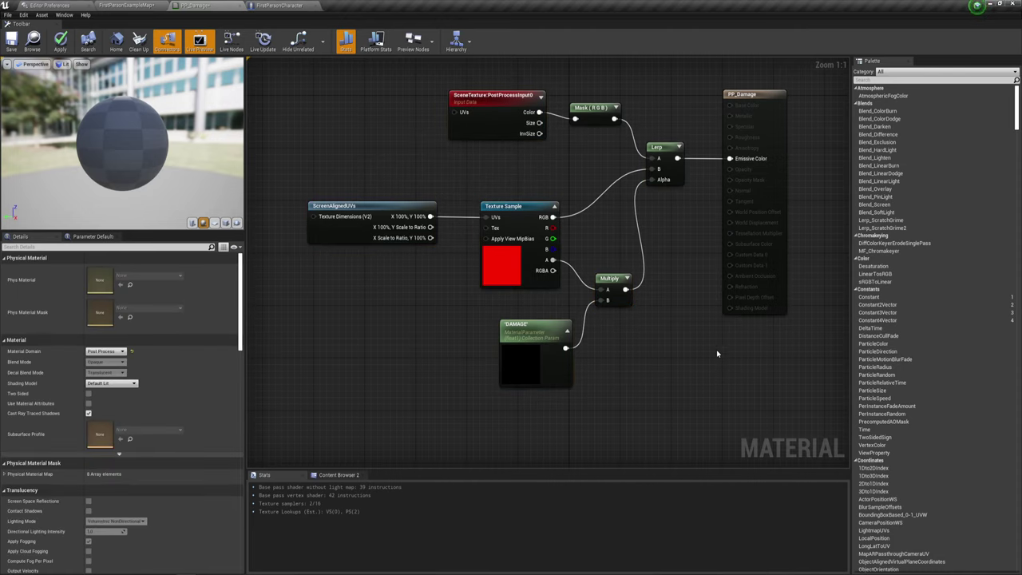
left_click(768, 115)
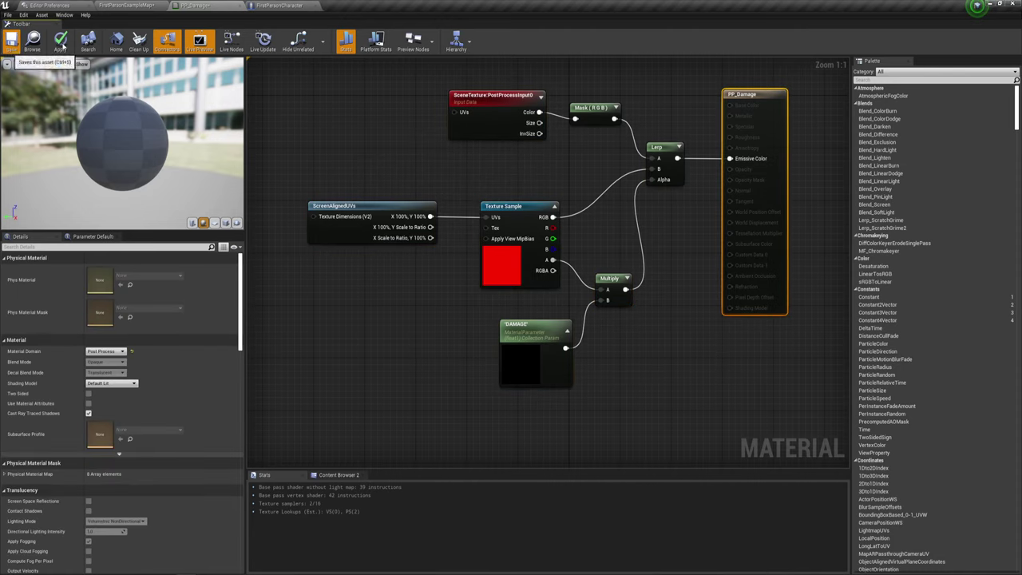
left_click(11, 41)
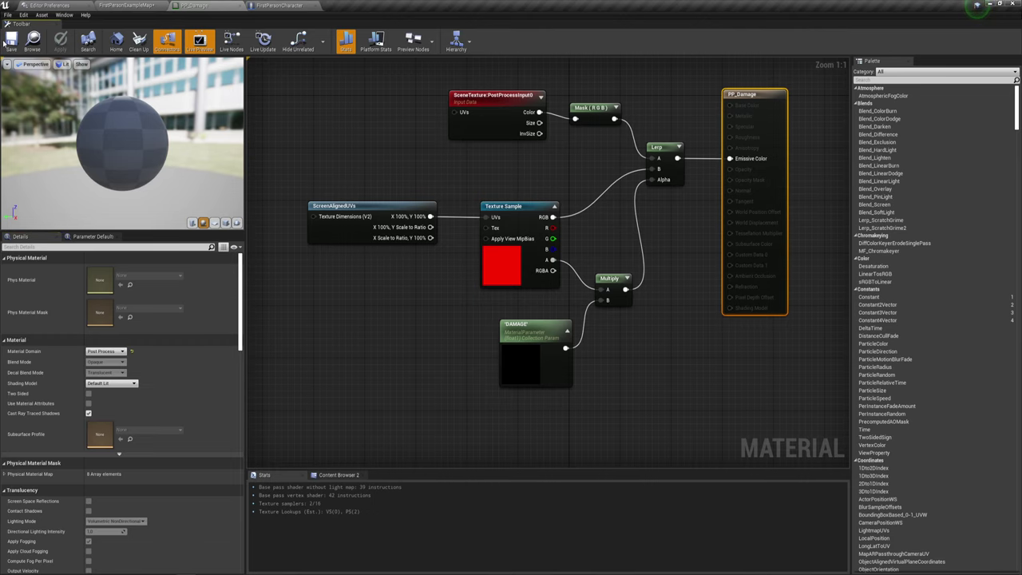
left_click(275, 5)
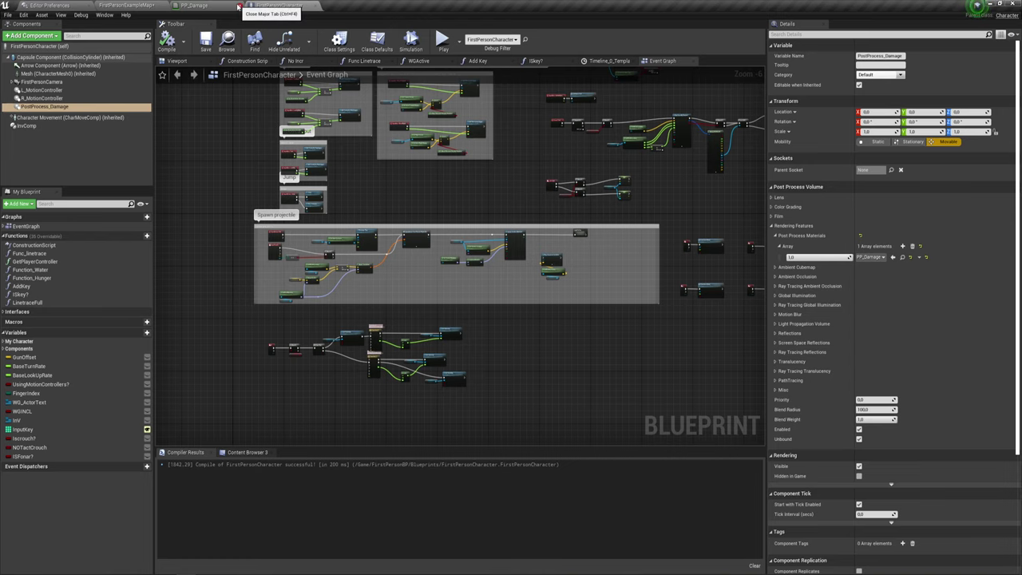
Select the AC_Laser actor in FirstPersonExampleMap and open its blueprint with Edit AC_Laser
left_click(135, 6)
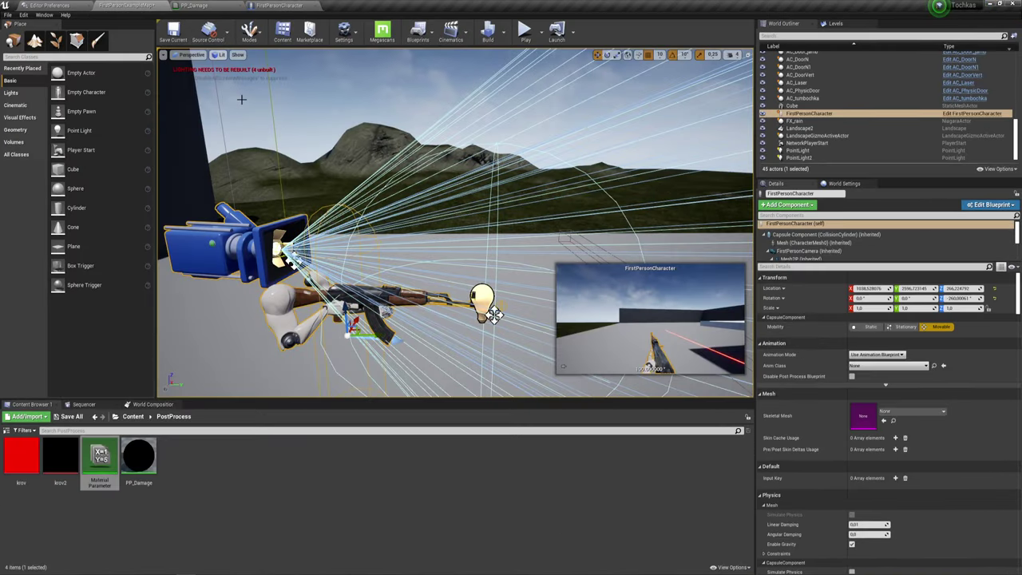
right_click_drag(496, 274, 496, 274)
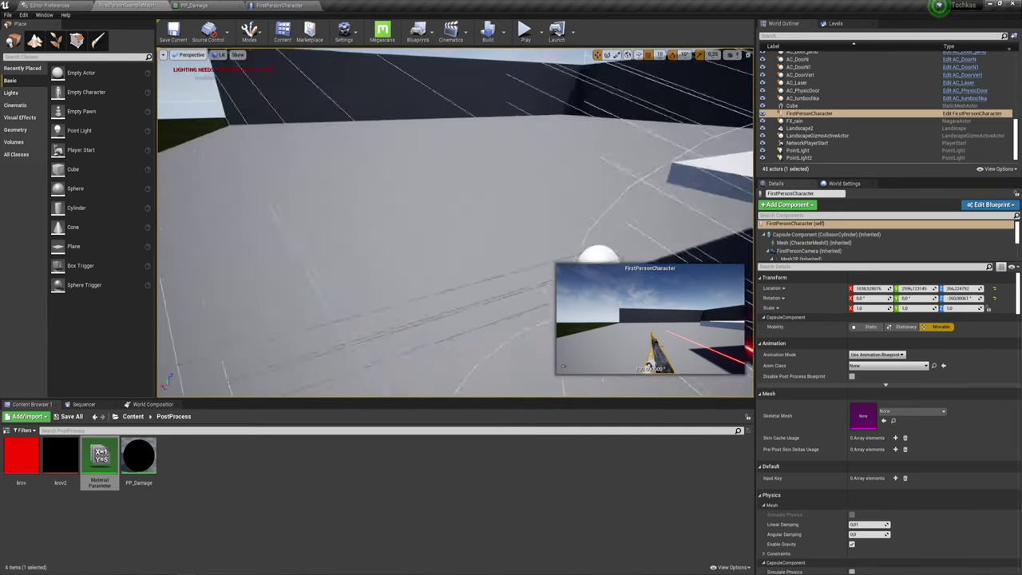
left_click(341, 243)
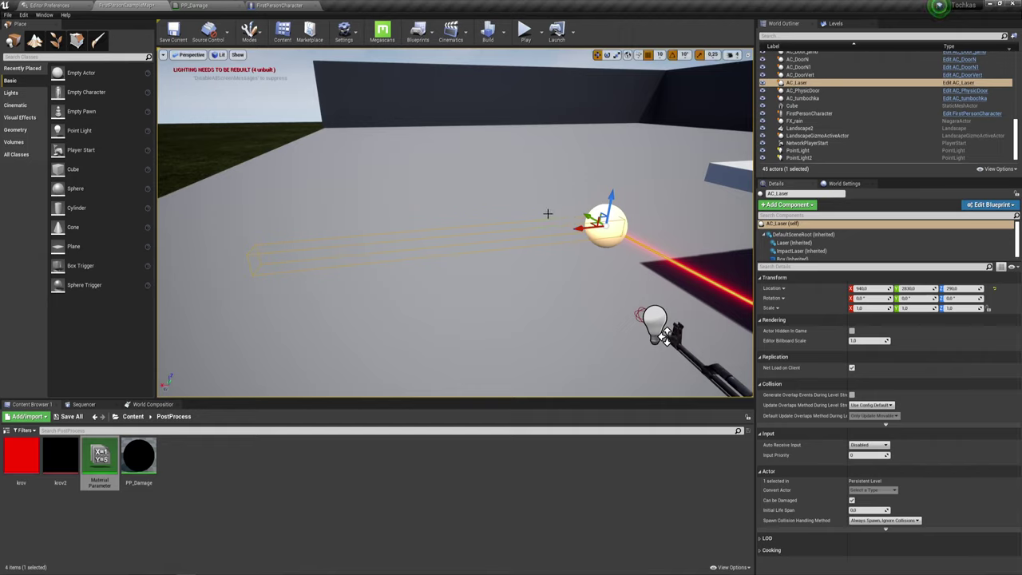
left_click(957, 83)
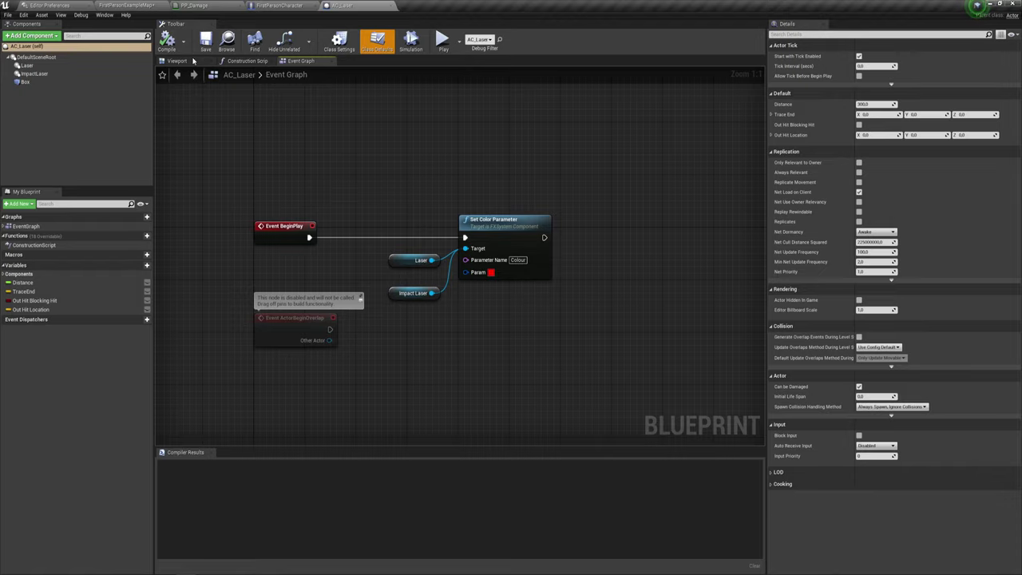
In AC_Laser's Viewport, select the Box collision component and show its Add Event menu
left_click_drag(401, 163, 530, 346)
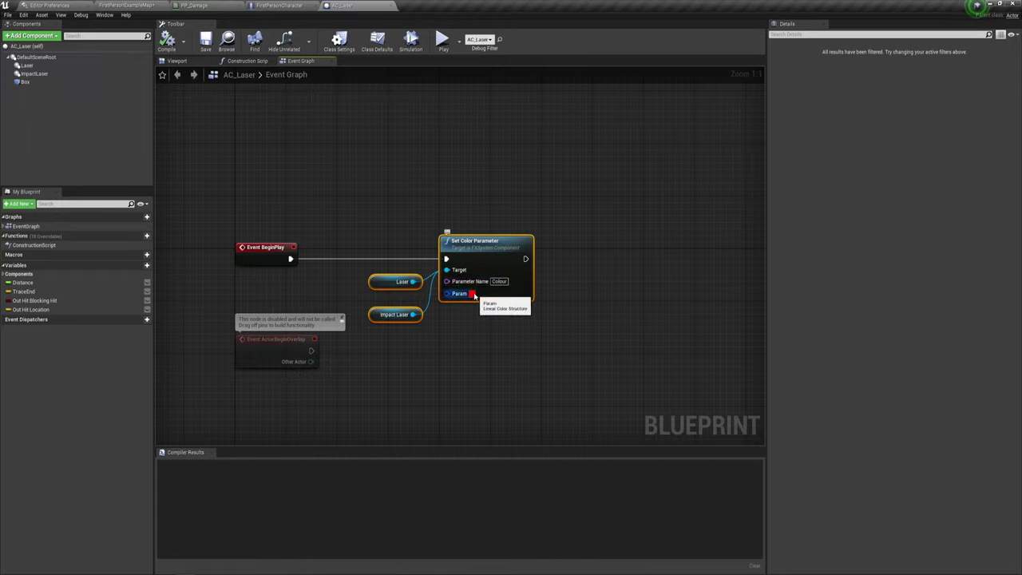
left_click_drag(448, 313, 512, 354)
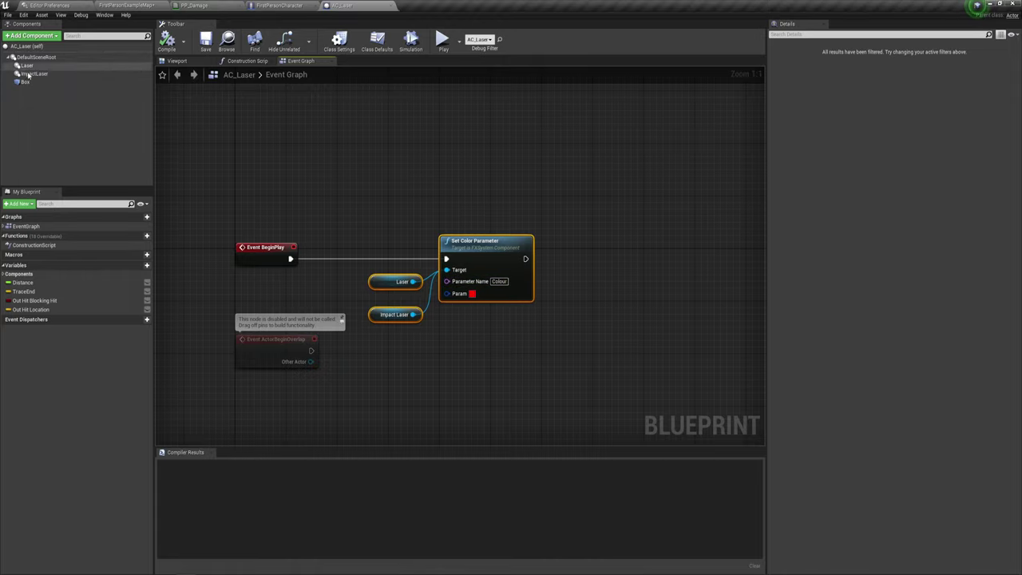
left_click(176, 61)
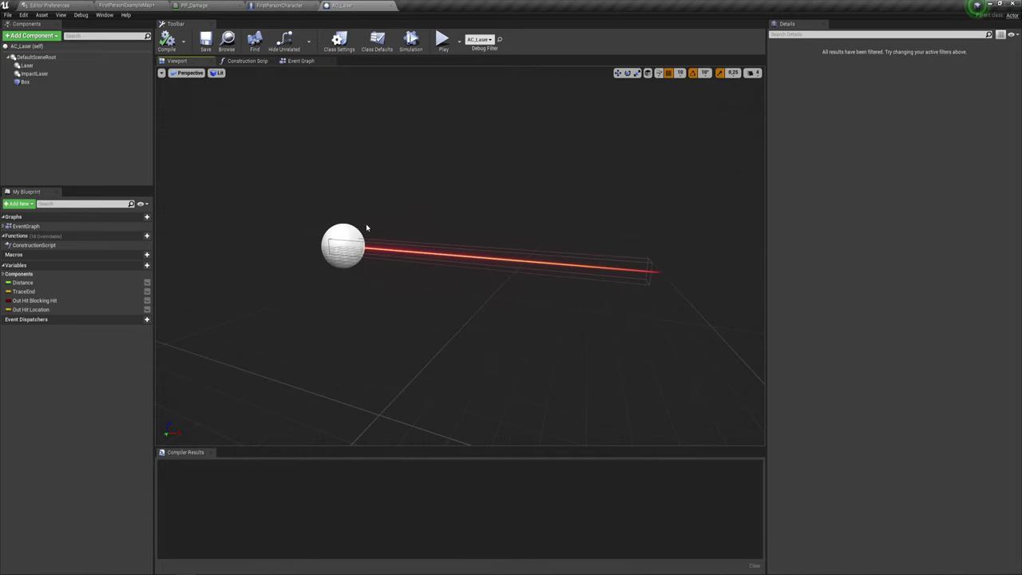
left_click(637, 258)
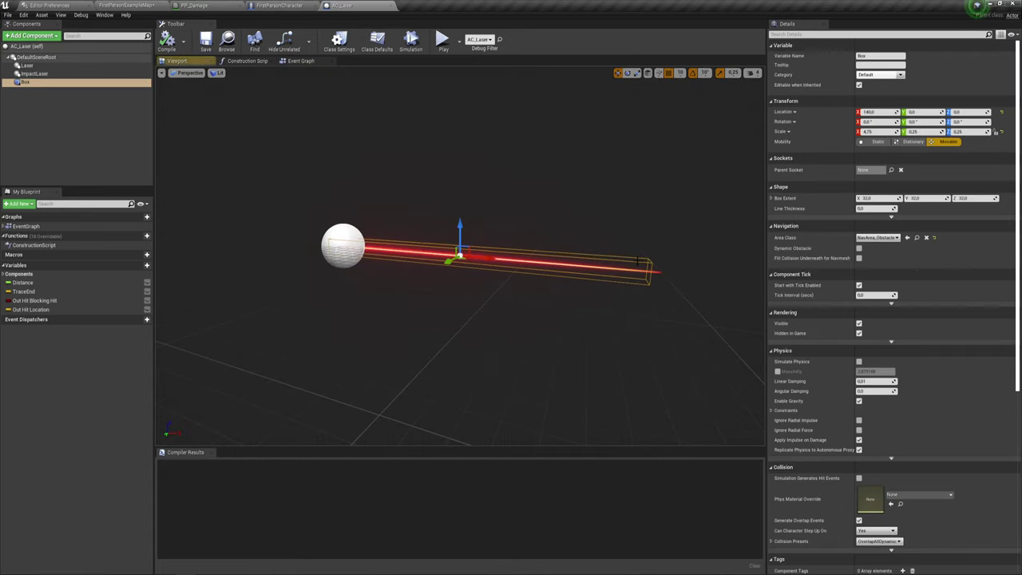
right_click(24, 83)
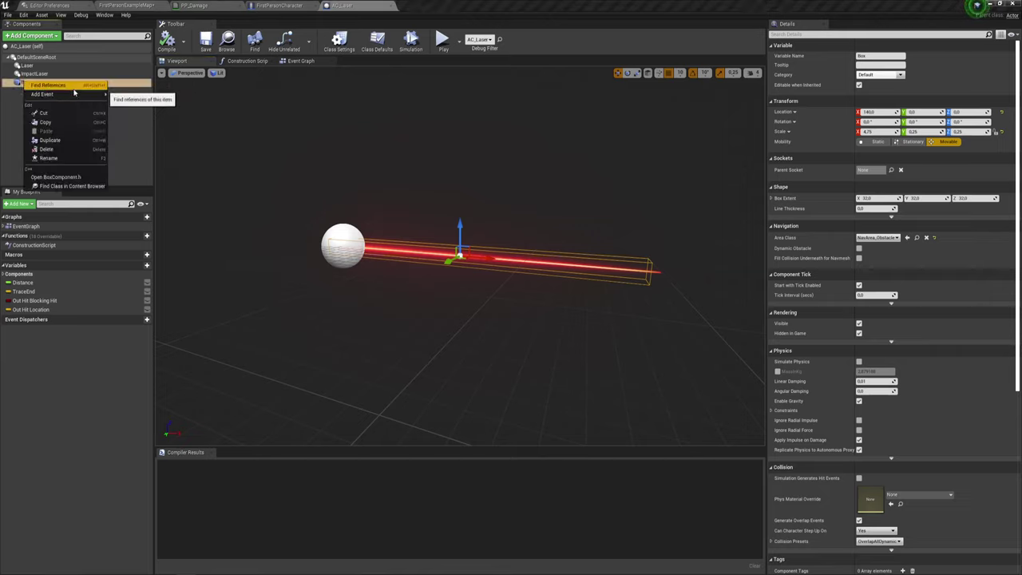
mouse_move(74, 95)
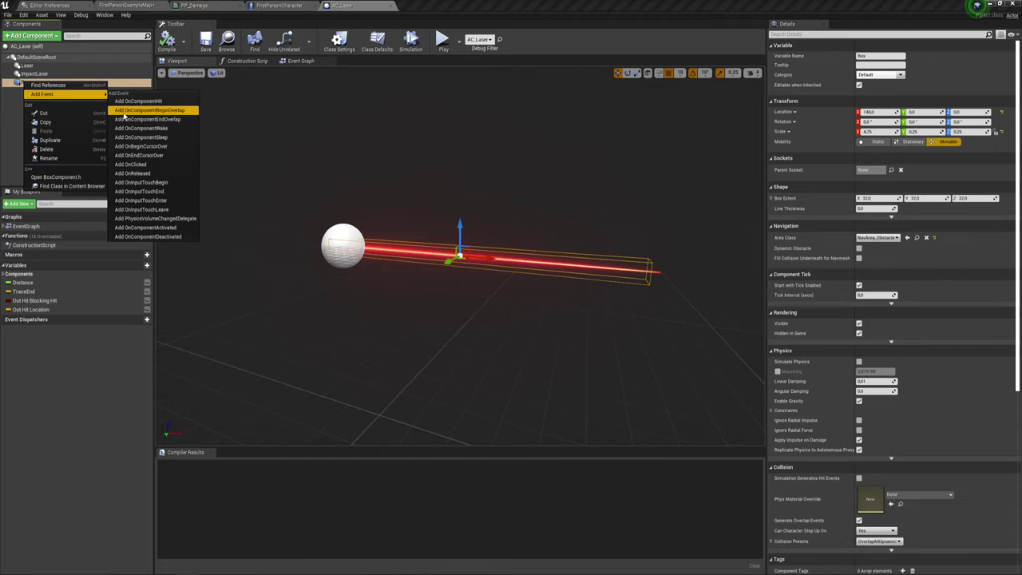
Add a Box begin-overlap event and compare its Other Actor to Get Player Character with an == node
left_click(176, 112)
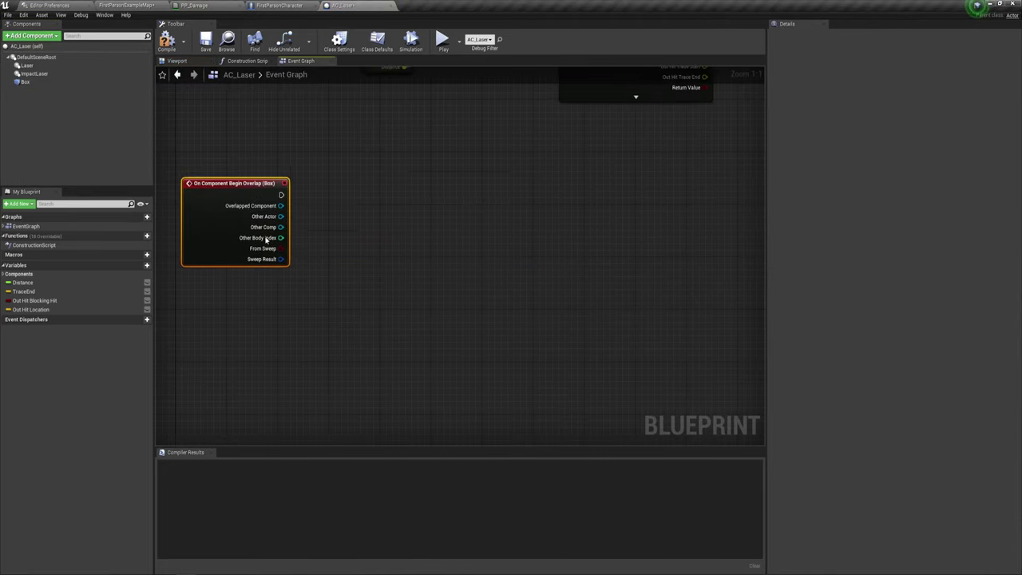
left_click_drag(312, 239, 378, 250)
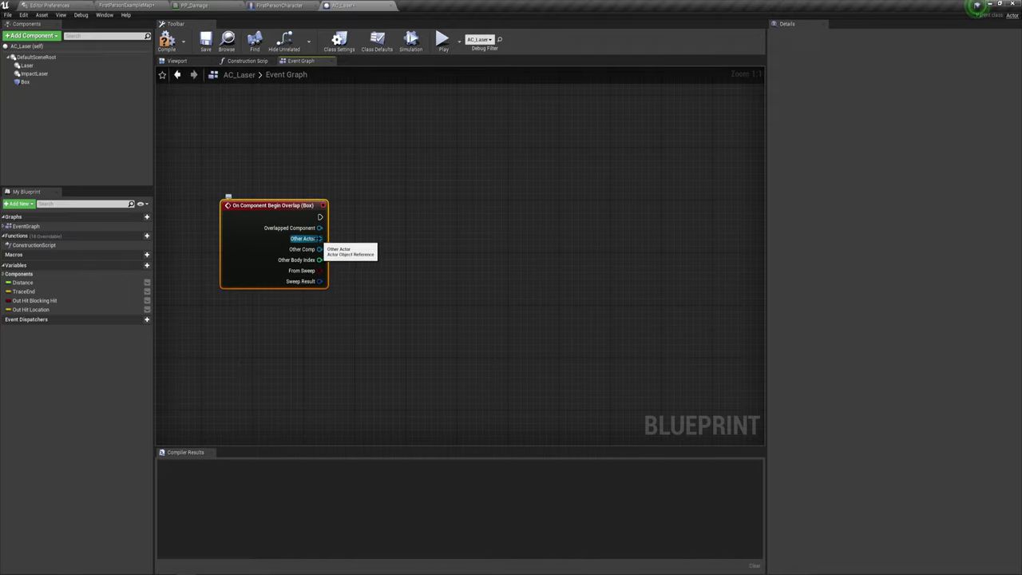
type("==")
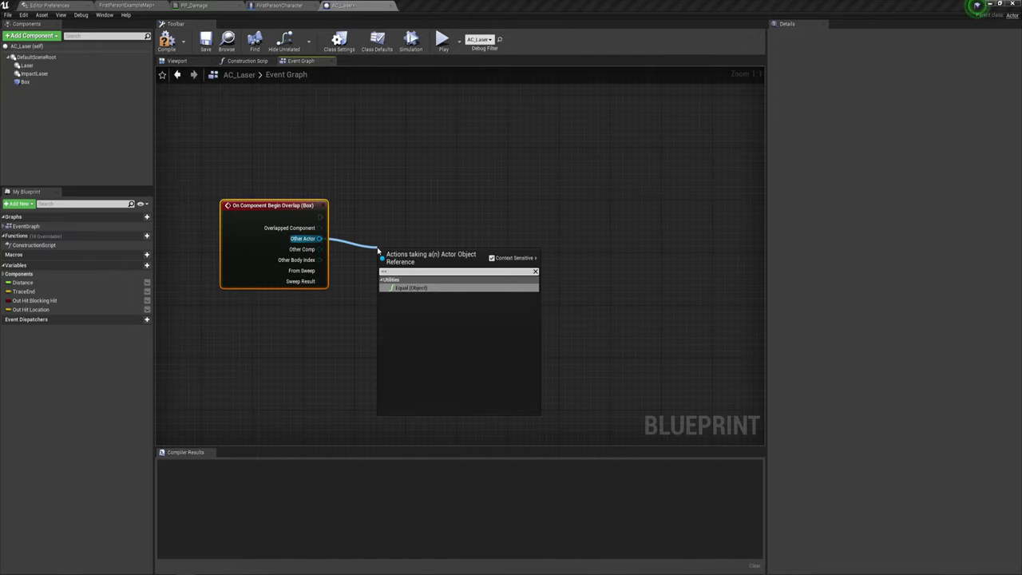
key("Return")
left_click_drag(388, 262, 387, 302)
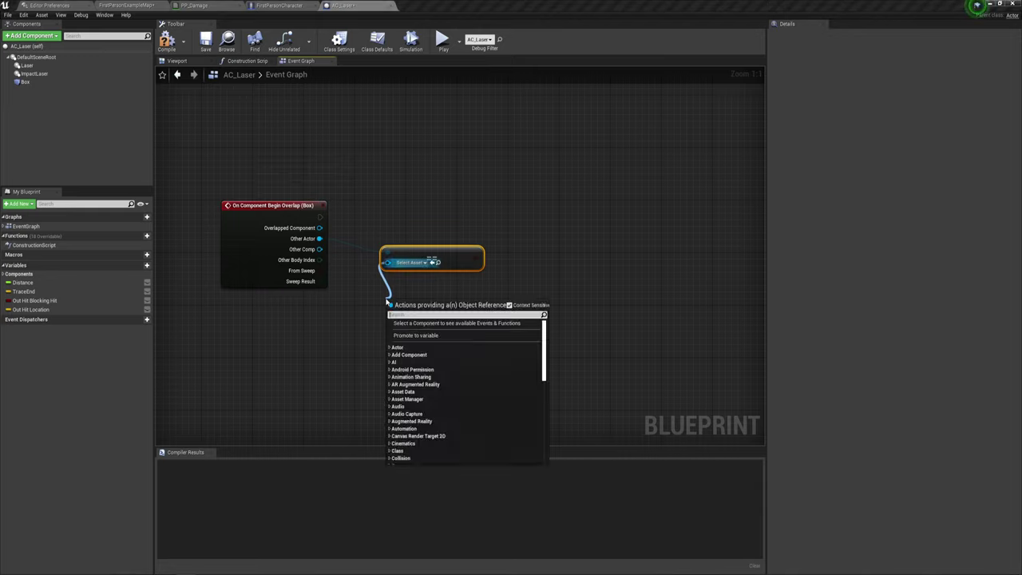
type("get pla")
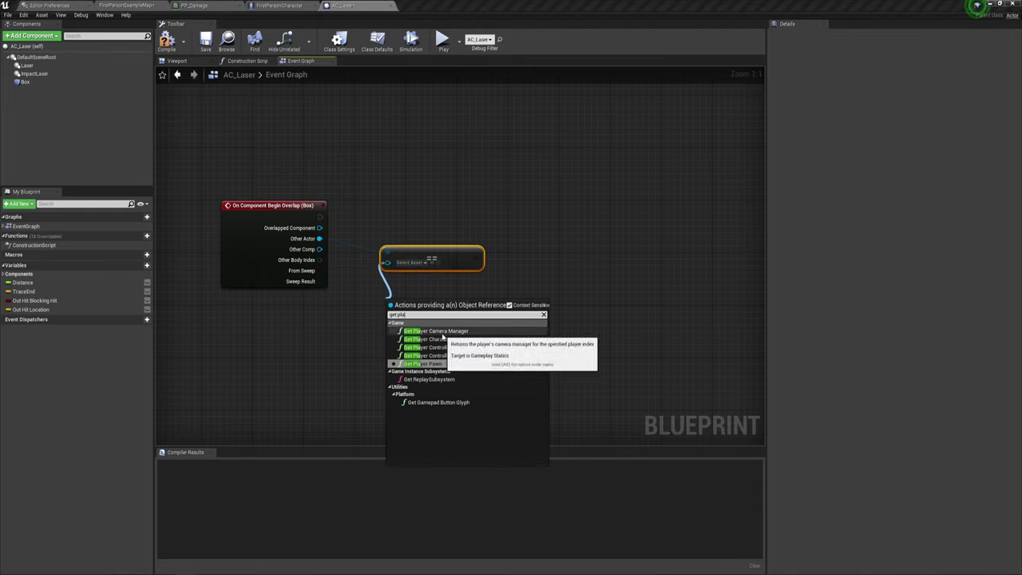
left_click(439, 340)
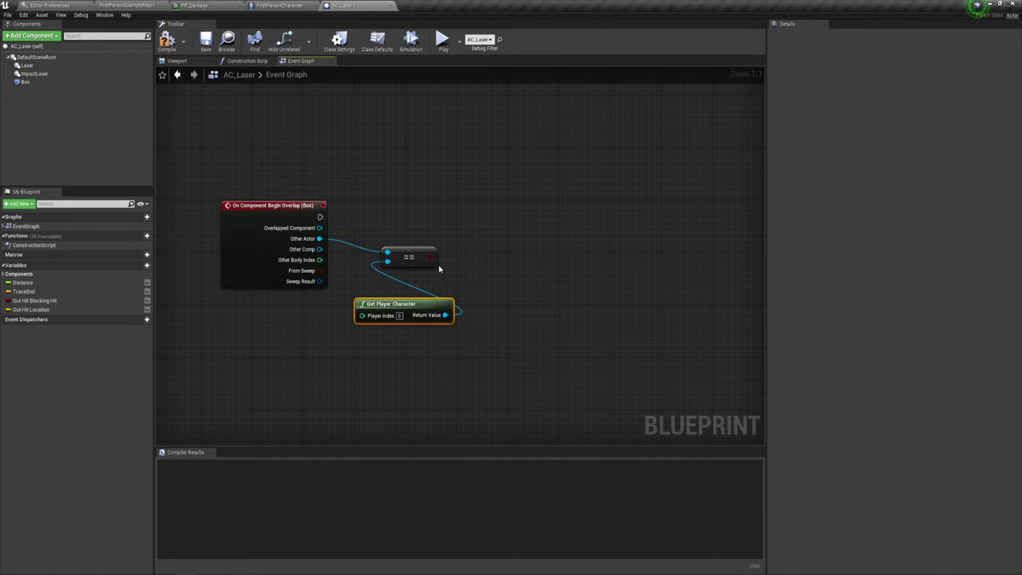
Place a Branch after the overlap event and pull a wire from Get Player Character's output
left_click(444, 193)
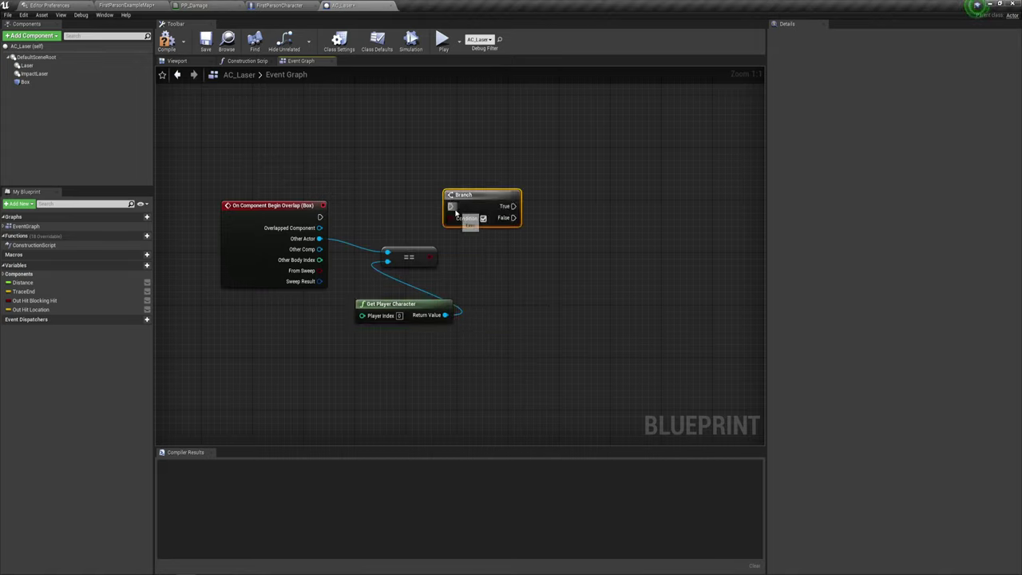
left_click_drag(449, 206, 320, 216)
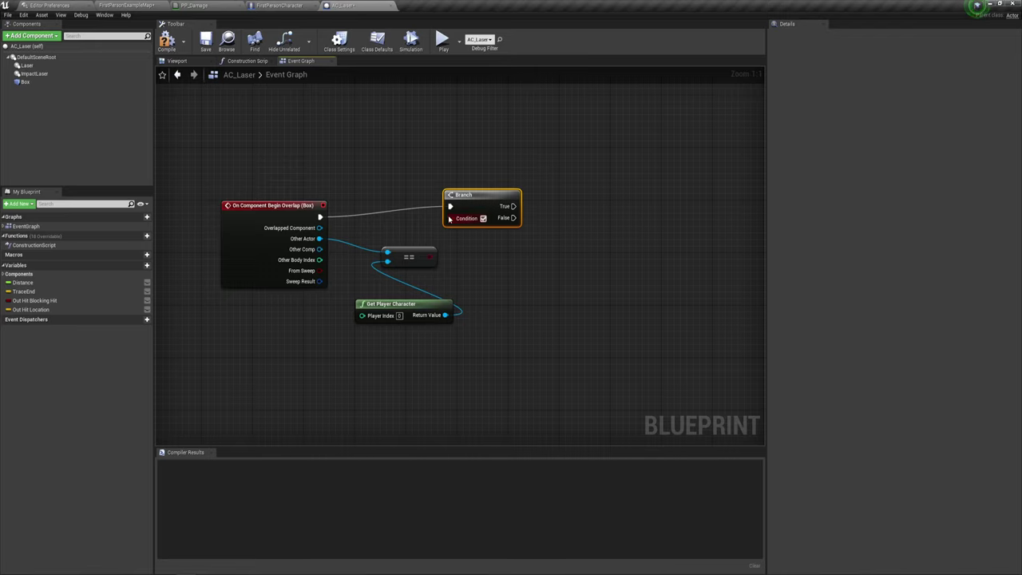
left_click_drag(478, 207, 479, 224)
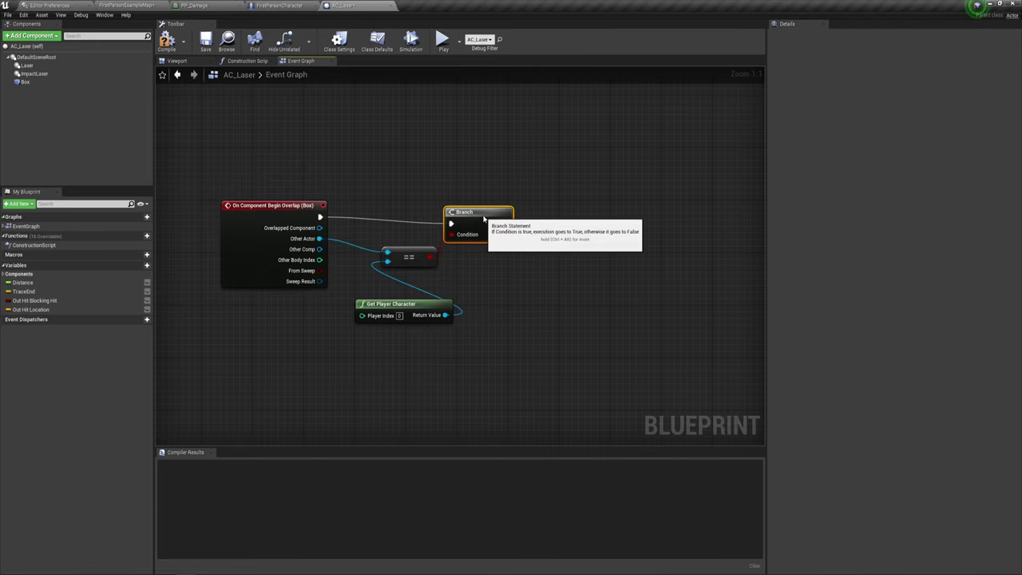
right_click_drag(480, 225, 416, 220)
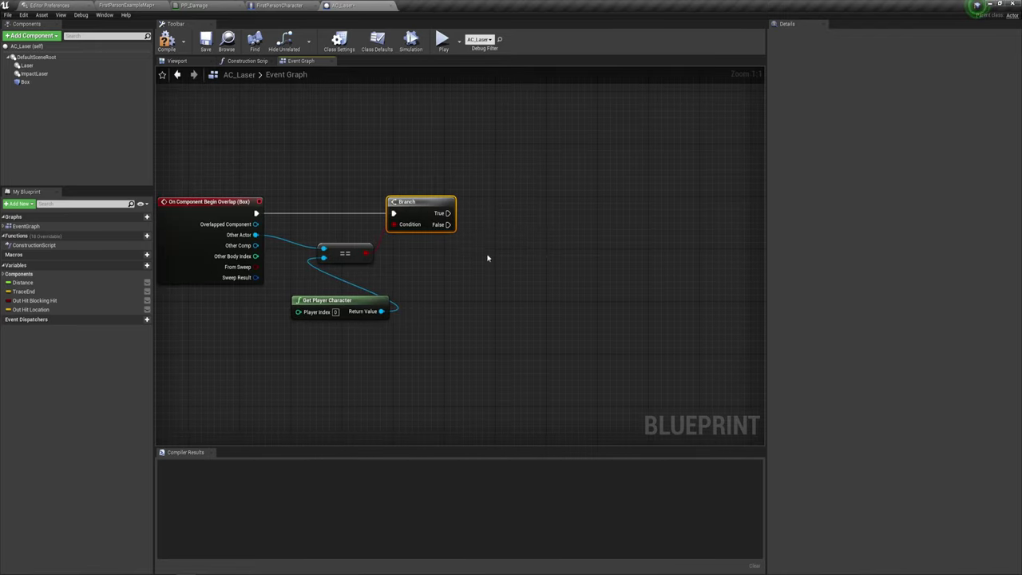
right_click_drag(479, 258, 408, 246)
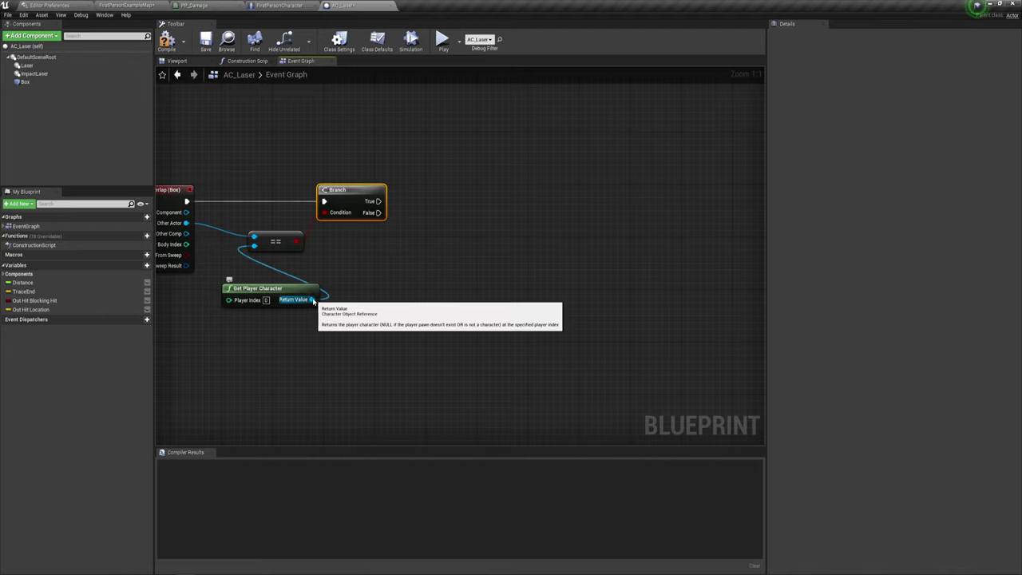
left_click_drag(308, 298, 437, 250)
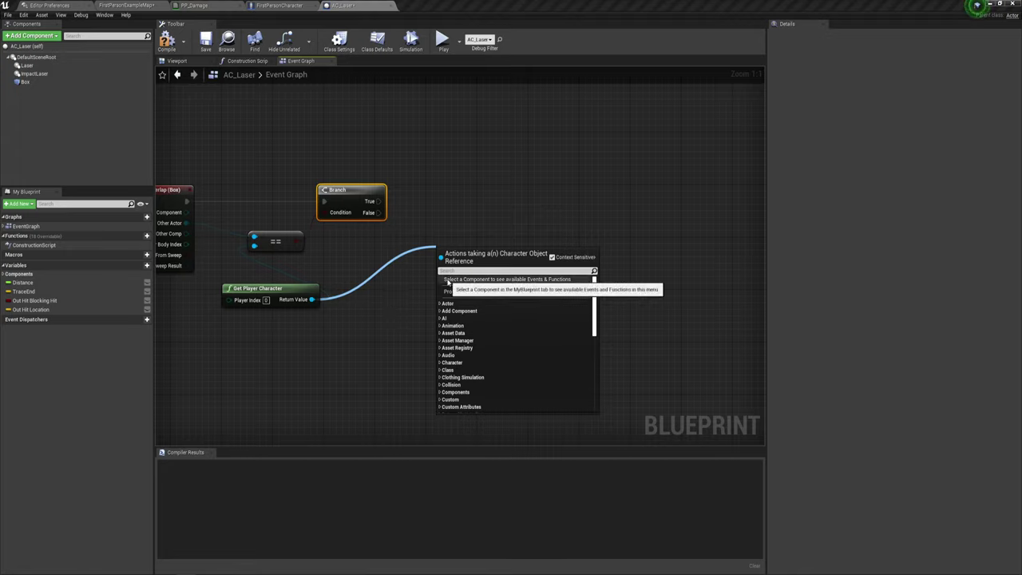
Add a Cast To FirstPersonCharacter node fed by Get Player Character
type("cast")
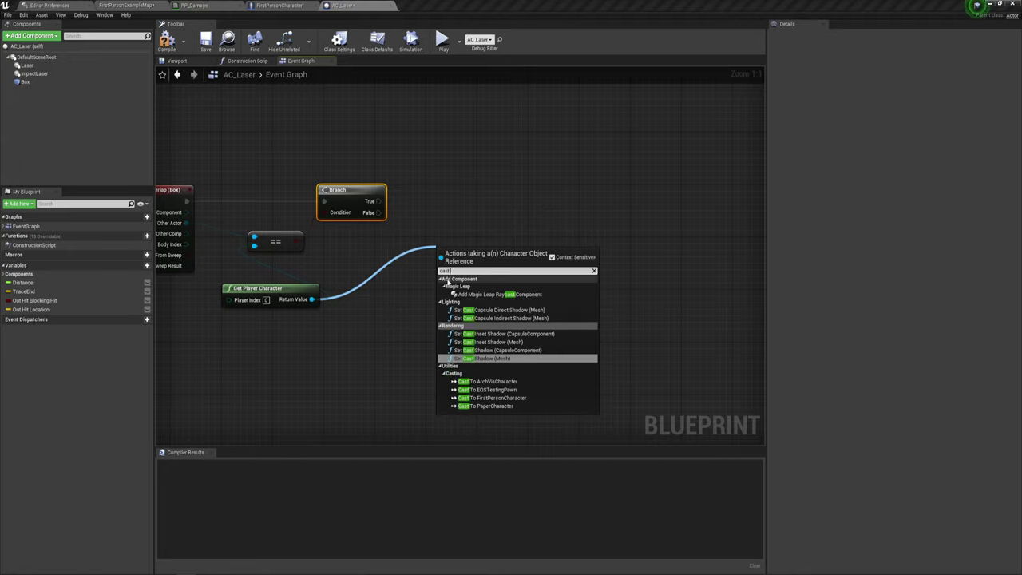
type(" to")
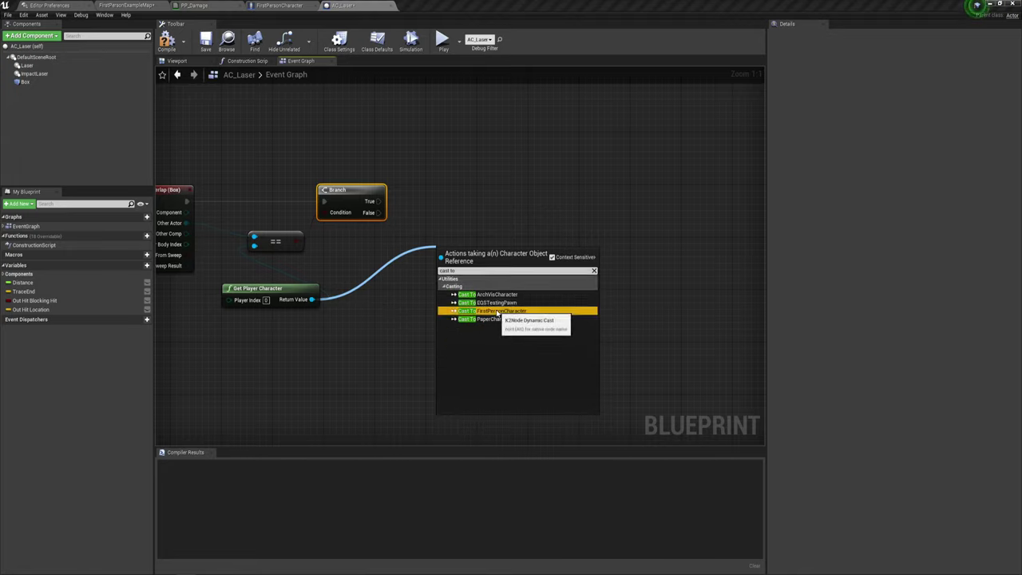
left_click(486, 310)
left_click_drag(479, 250, 460, 250)
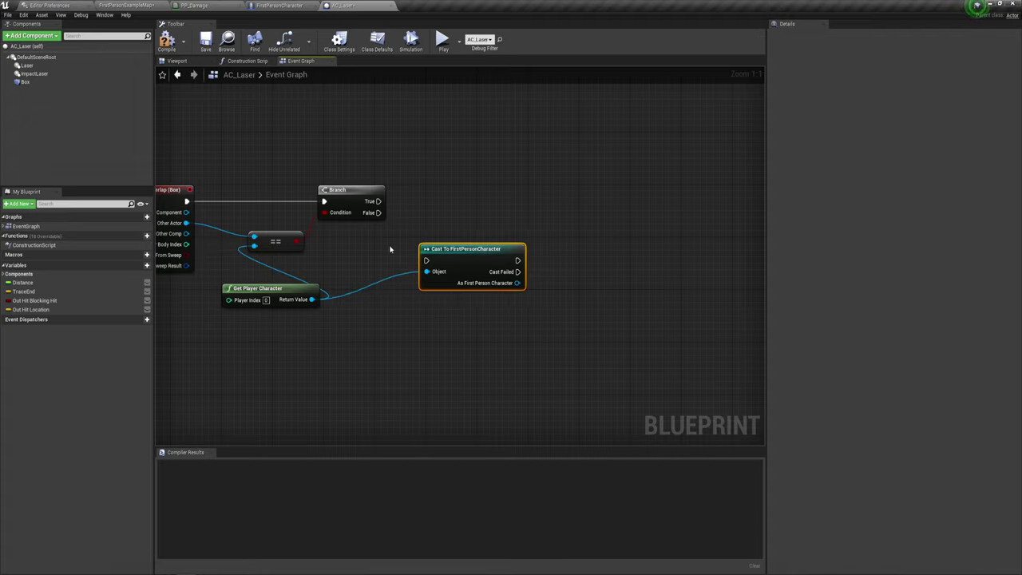
left_click_drag(390, 243, 594, 343)
Convert the cast to a pure cast, then switch to the FirstPersonCharacter blueprint
right_click(516, 261)
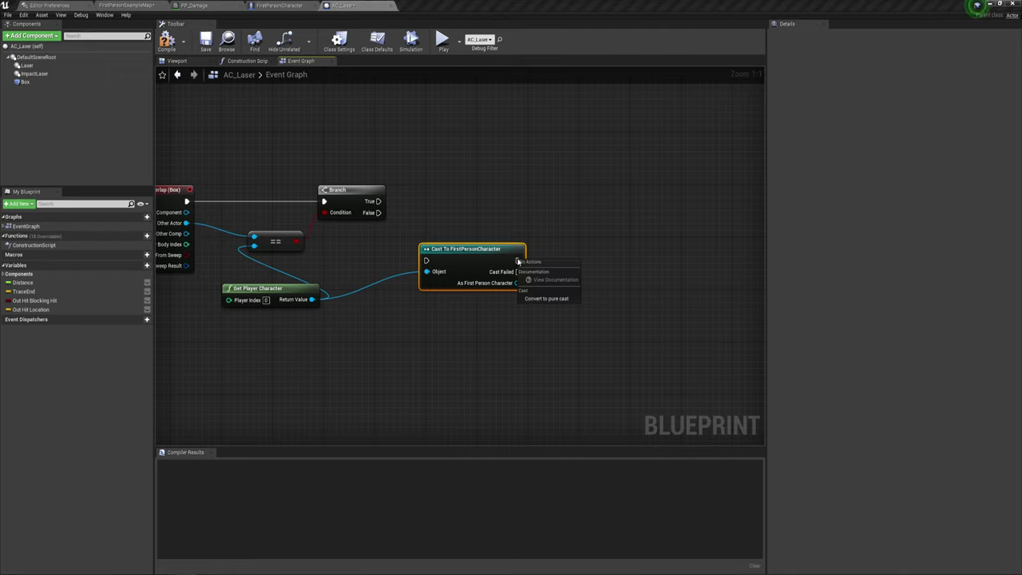
left_click(543, 298)
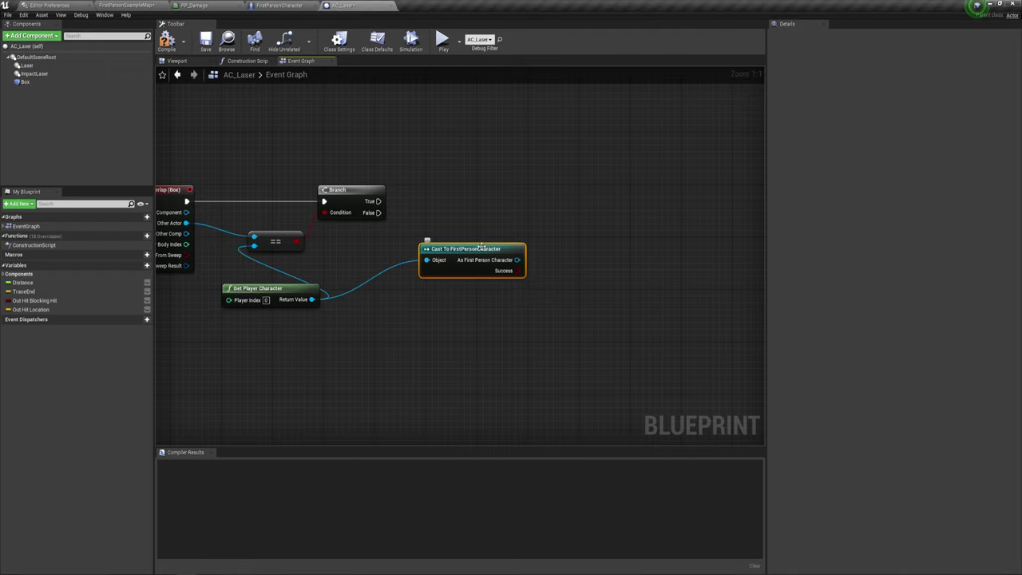
mouse_move(482, 248)
left_mouse_down()
mouse_move(430, 234)
mouse_move(445, 283)
left_mouse_up()
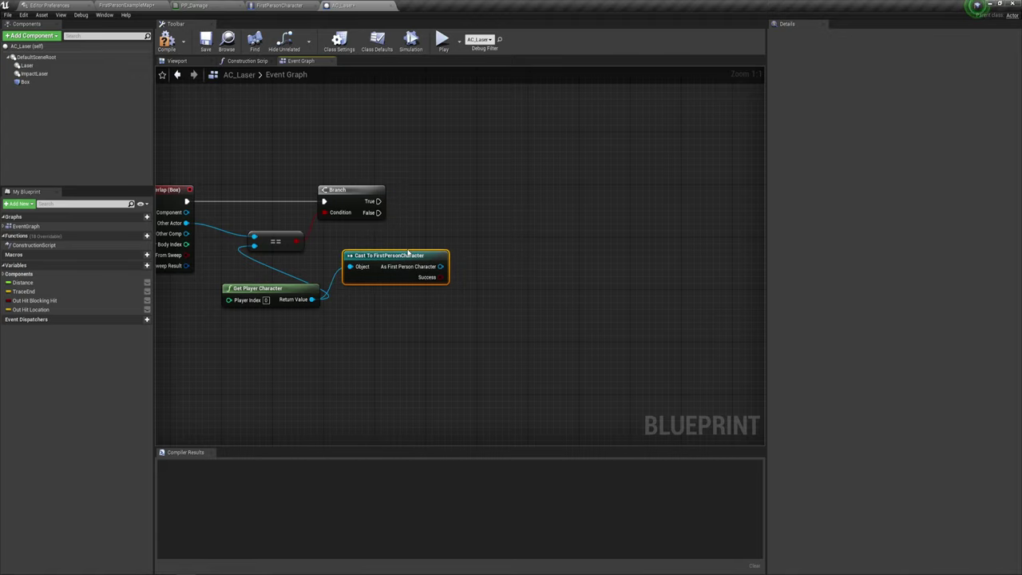
right_click_drag(475, 301, 475, 312)
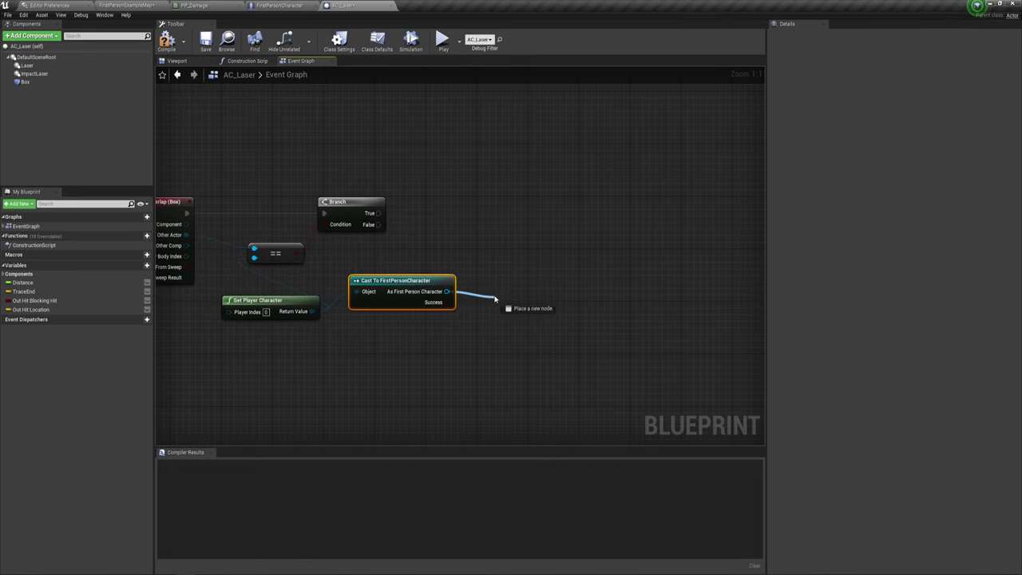
left_click_drag(447, 292, 495, 300)
left_click(279, 6)
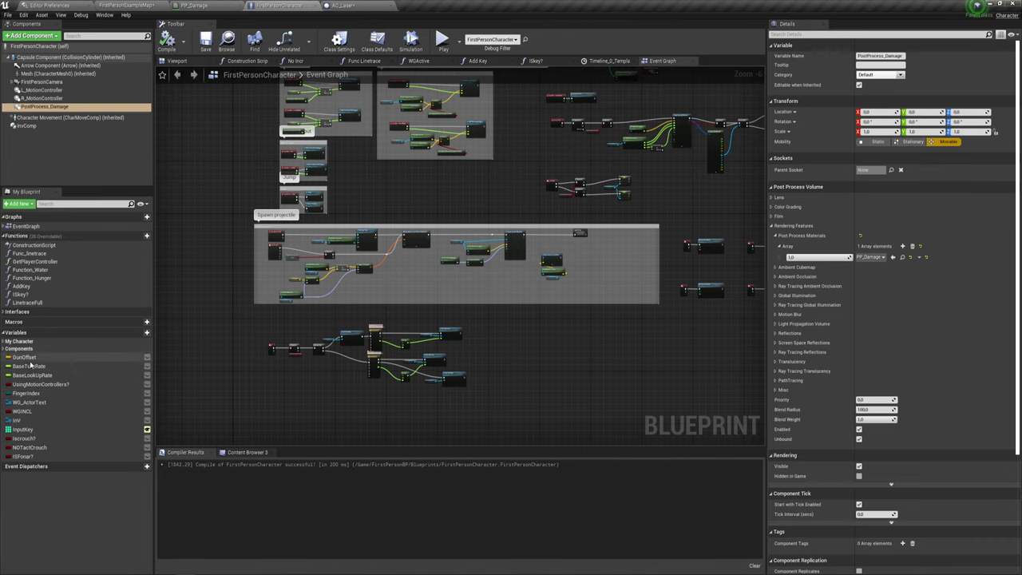
Add a new Float variable named HP to FirstPersonCharacter
left_click(149, 331)
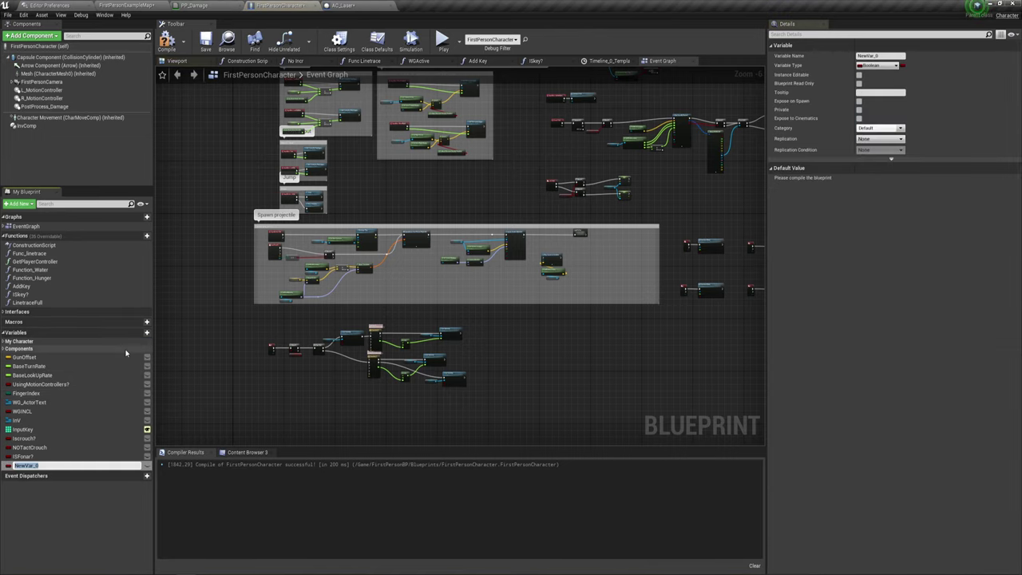
type("HP")
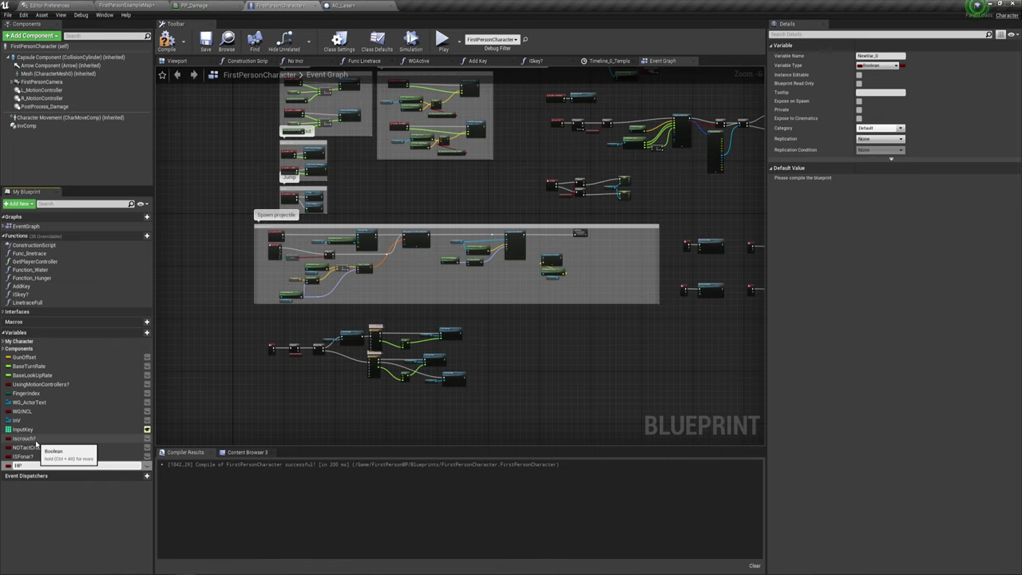
key("Return")
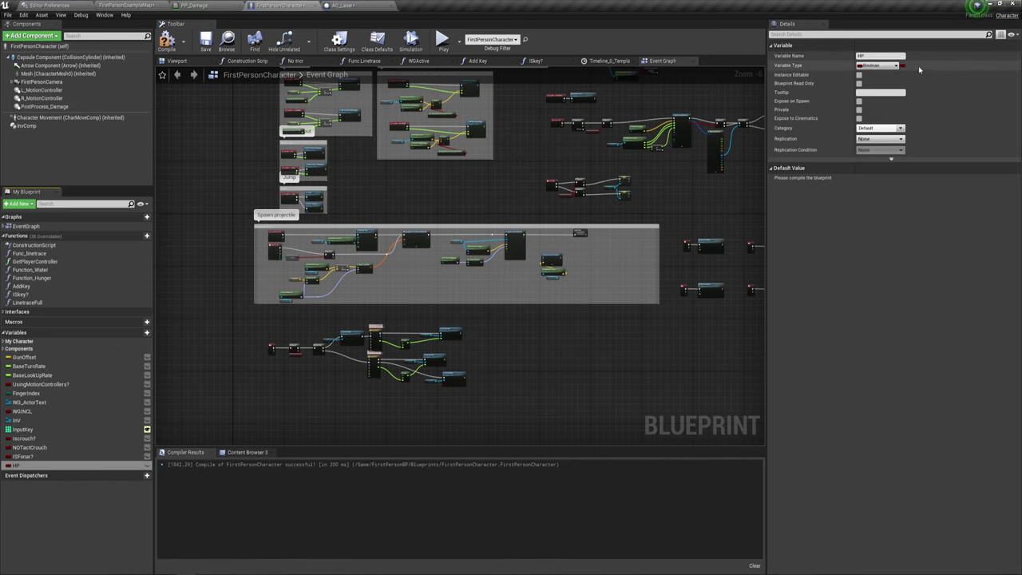
left_click(895, 65)
left_click(797, 118)
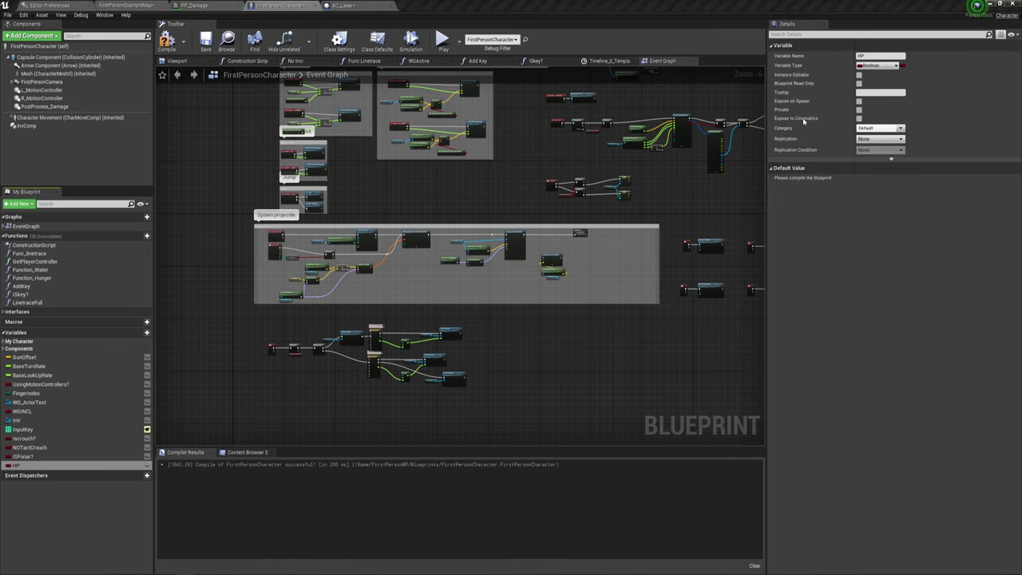
Compile, set HP's default value to 100, and compile again
left_click(167, 39)
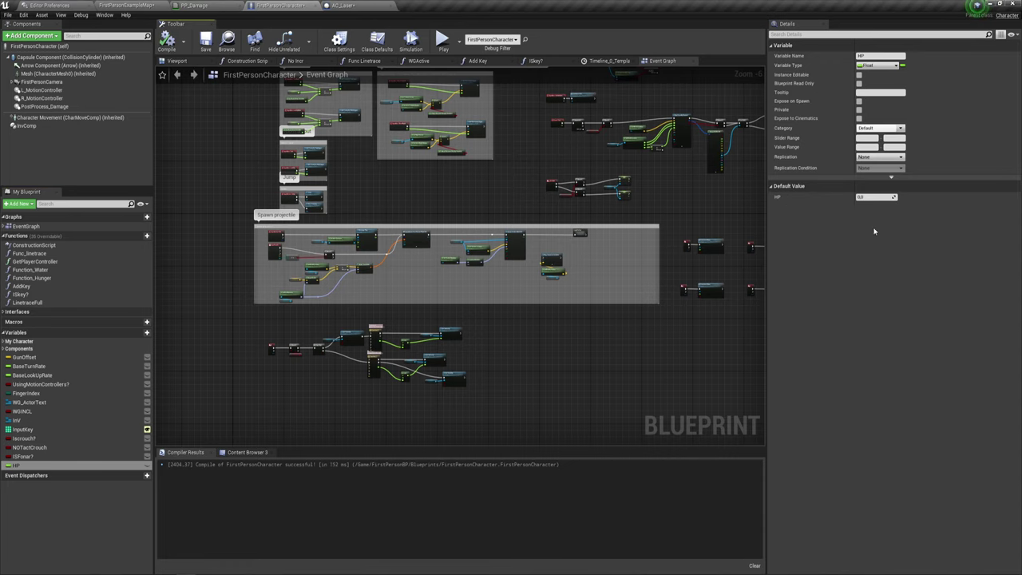
left_click(866, 197)
type("100")
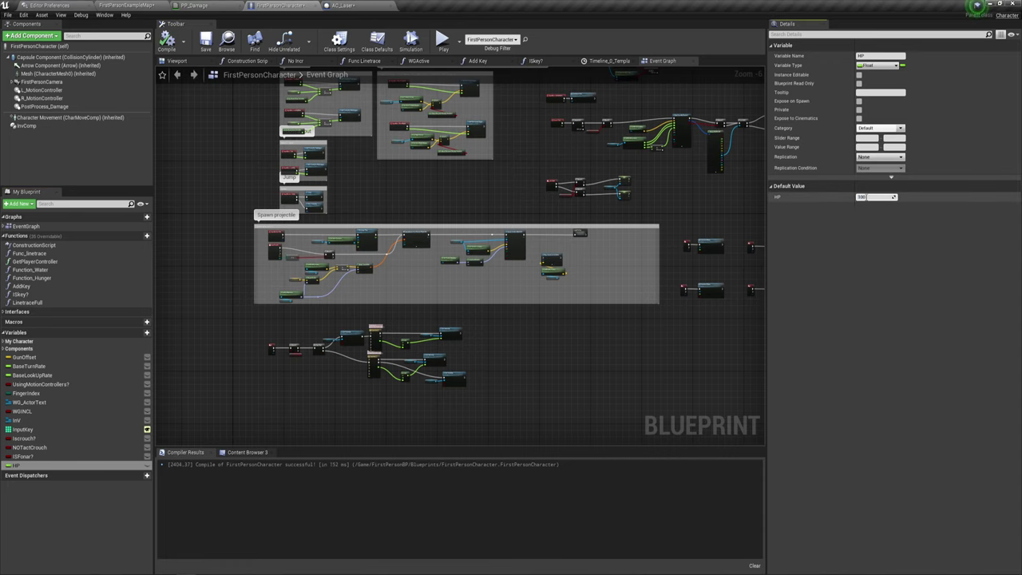
key("Return")
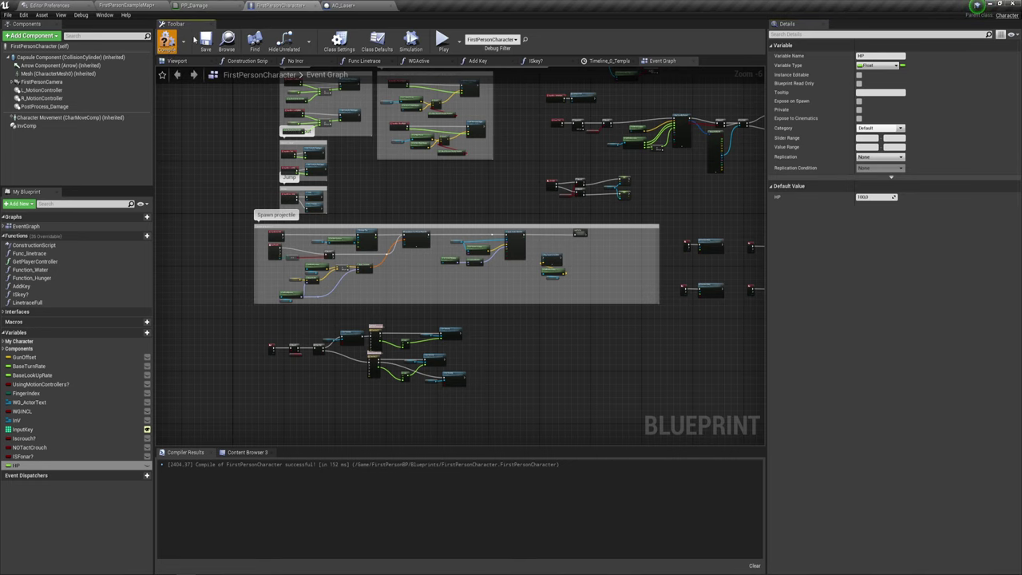
left_click(167, 39)
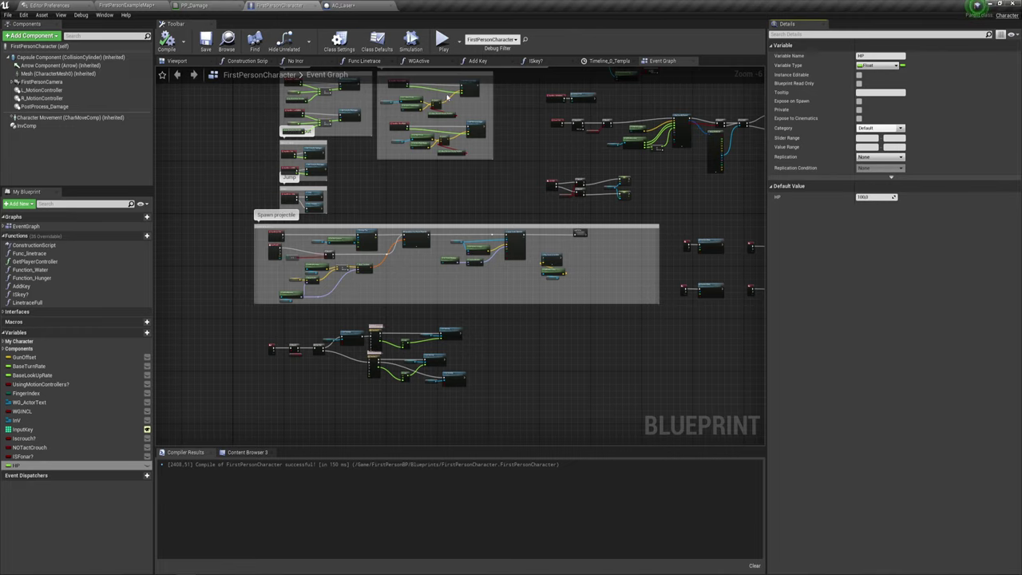
left_click(363, 4)
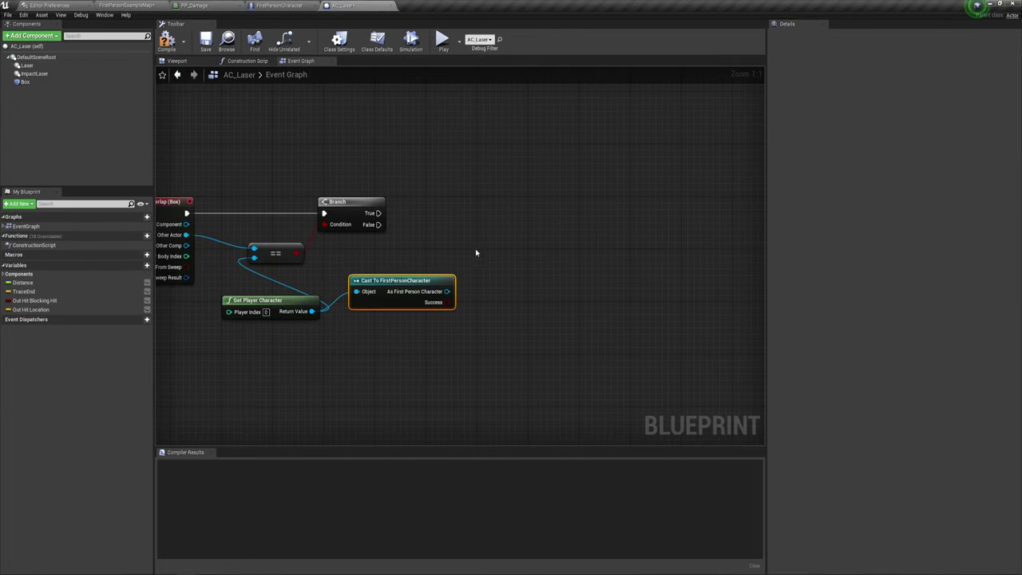
right_click_drag(471, 255, 412, 242)
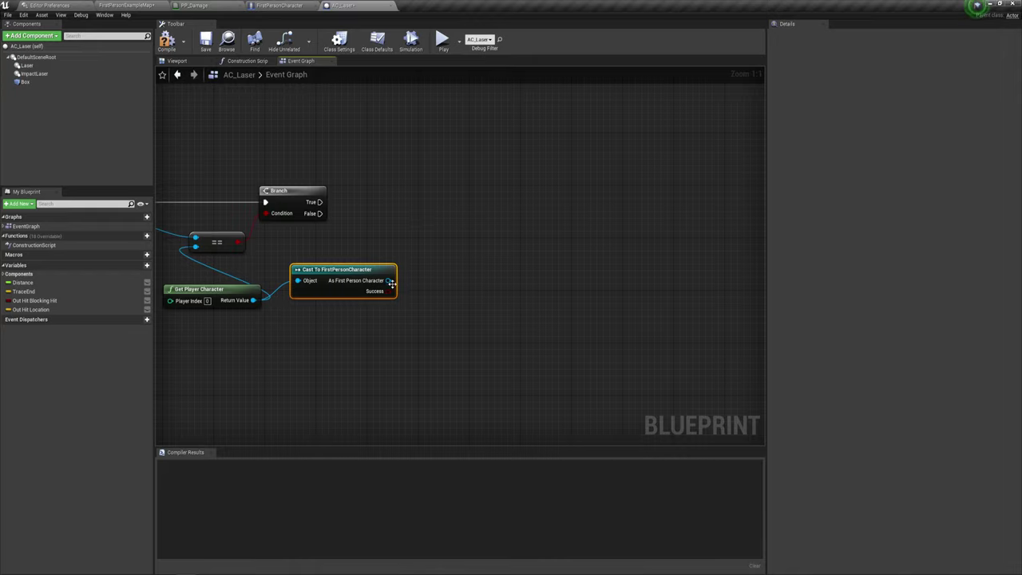
left_click(278, 5)
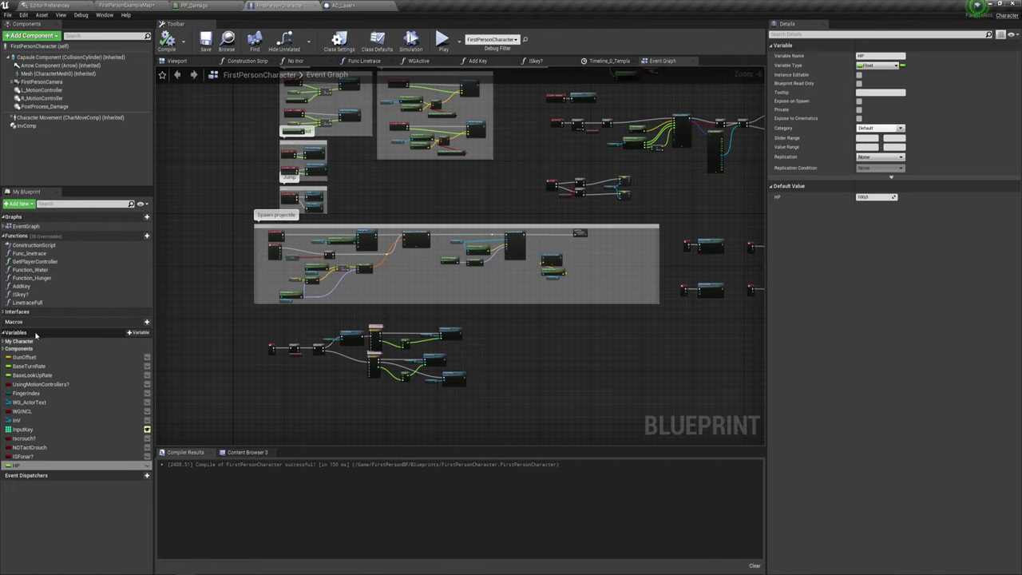
Create a new function named DAMAGE and centre the view on its entry node
left_click(138, 237)
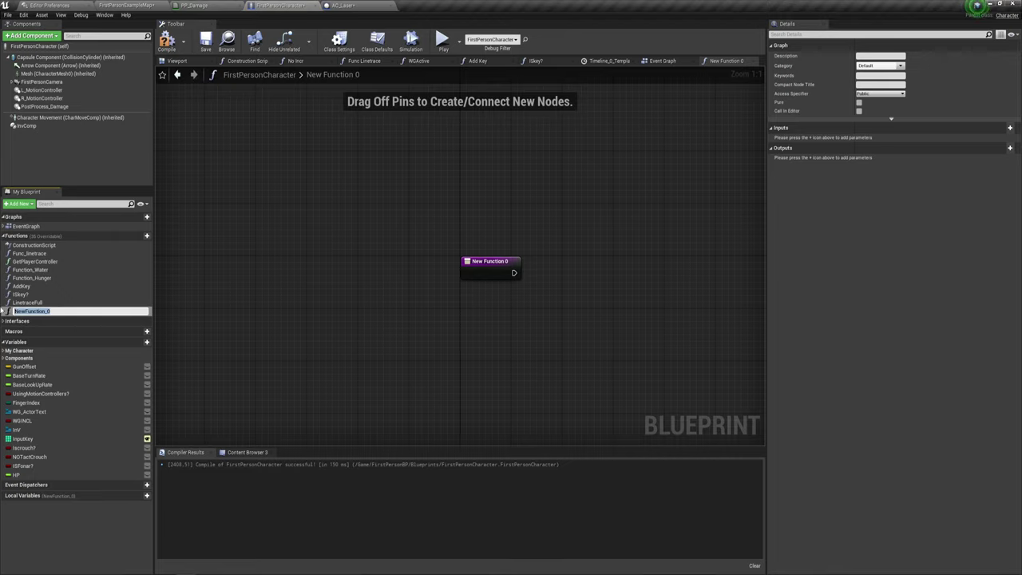
type("DAMAGE")
key("Return")
right_click_drag(552, 309, 386, 264)
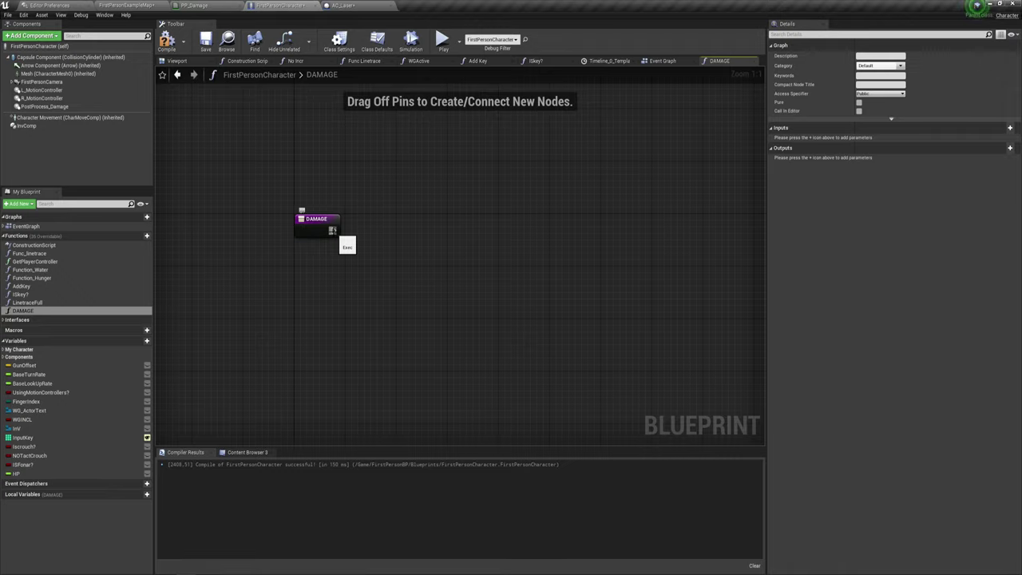
Add a Branch after the DAMAGE entry, driven by a float comparison on HP
left_click_drag(332, 231, 424, 231)
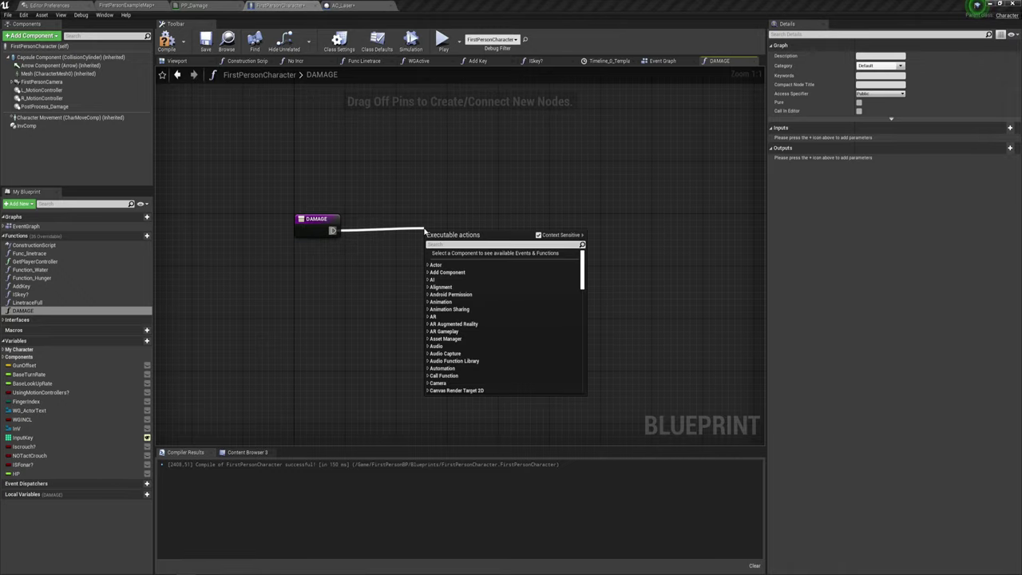
type("bra")
key("Return")
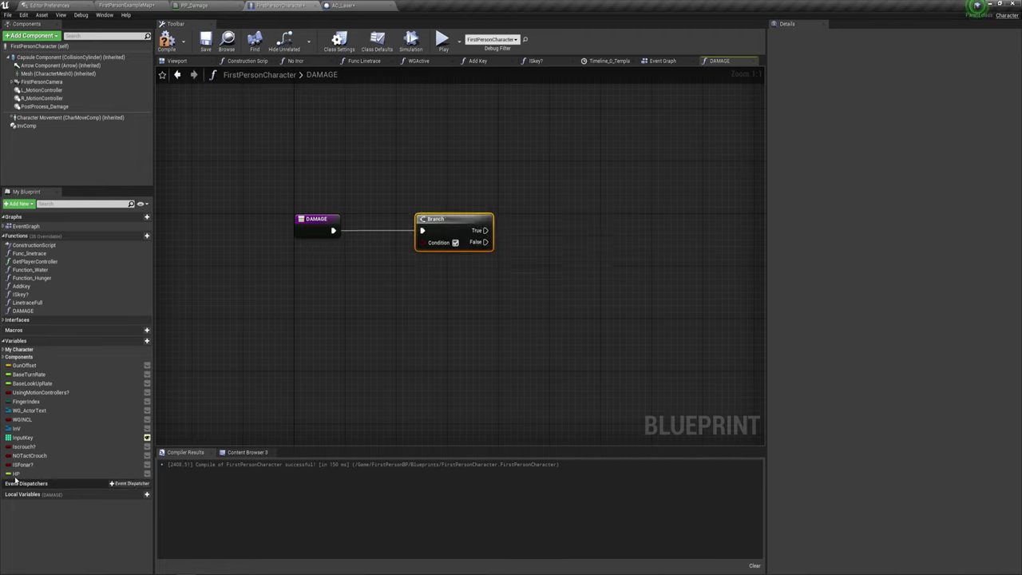
mouse_move(16, 473)
left_mouse_down("ctrl")
mouse_move(313, 296)
mouse_move(389, 284)
left_mouse_up("ctrl")
type("<")
key("Return")
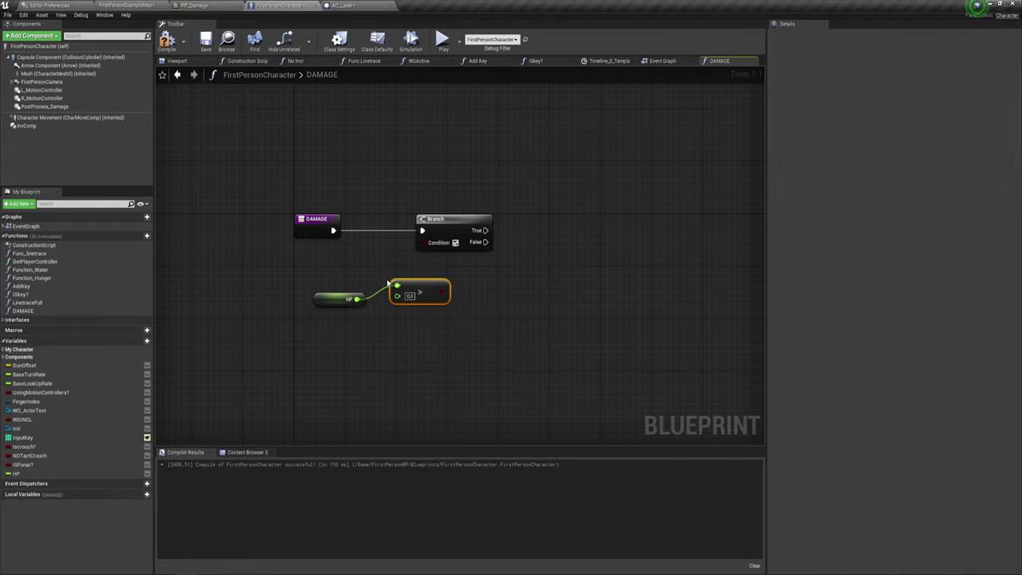
left_click_drag(441, 292, 422, 242)
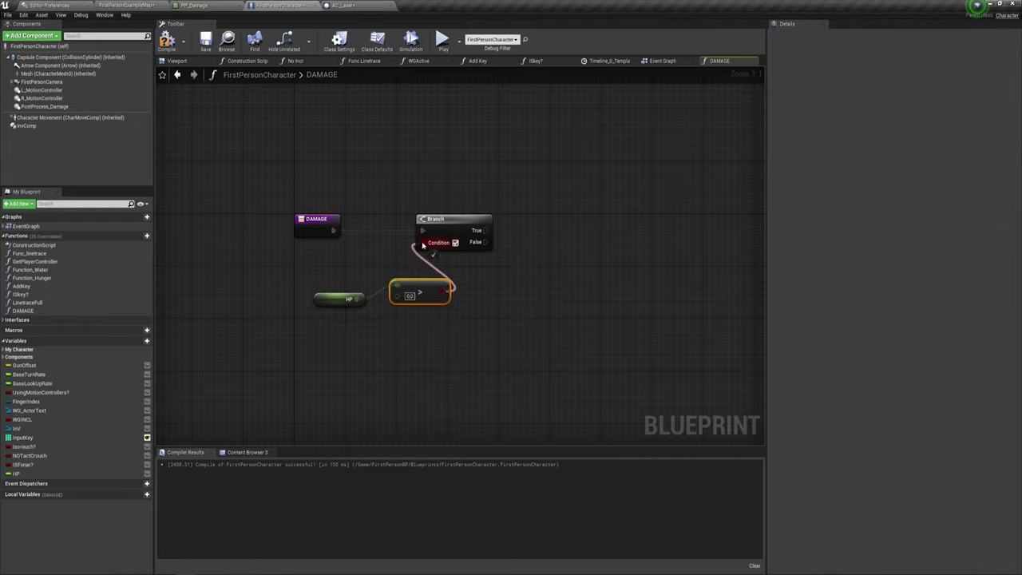
left_click_drag(425, 286, 426, 263)
left_click_drag(340, 298, 411, 285)
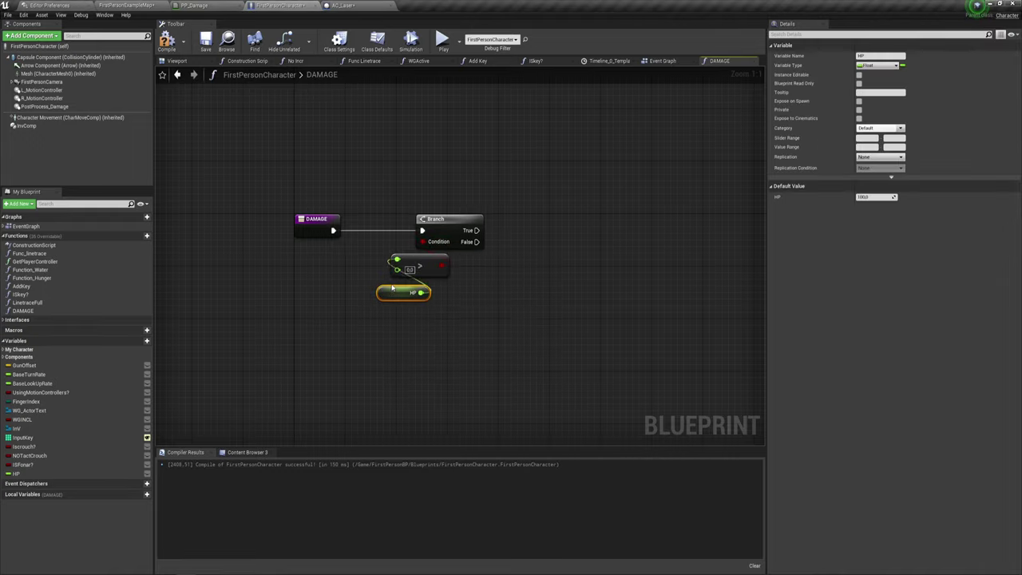
right_click_drag(474, 320, 356, 356)
Add a second Branch on the True path and wire a Branch condition to a new DAMAGE input
left_click_drag(359, 264, 429, 227)
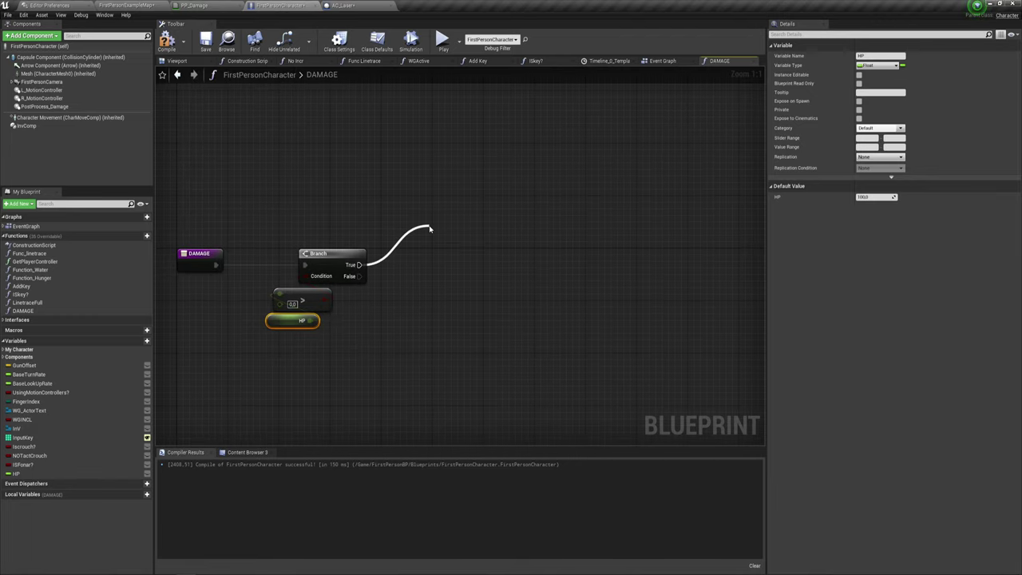
left_click(403, 259)
right_click_drag(384, 265, 390, 290)
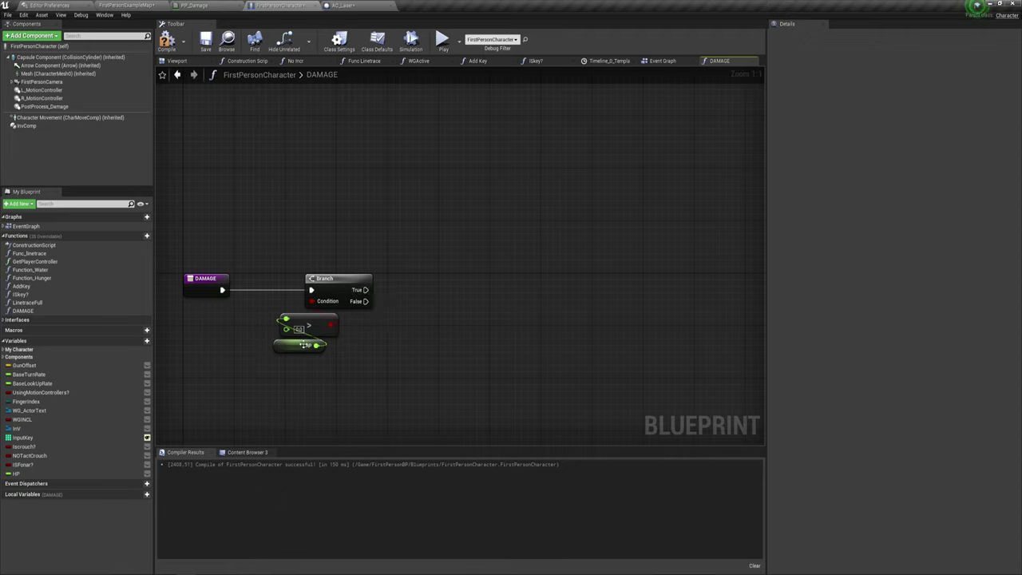
left_click(291, 346)
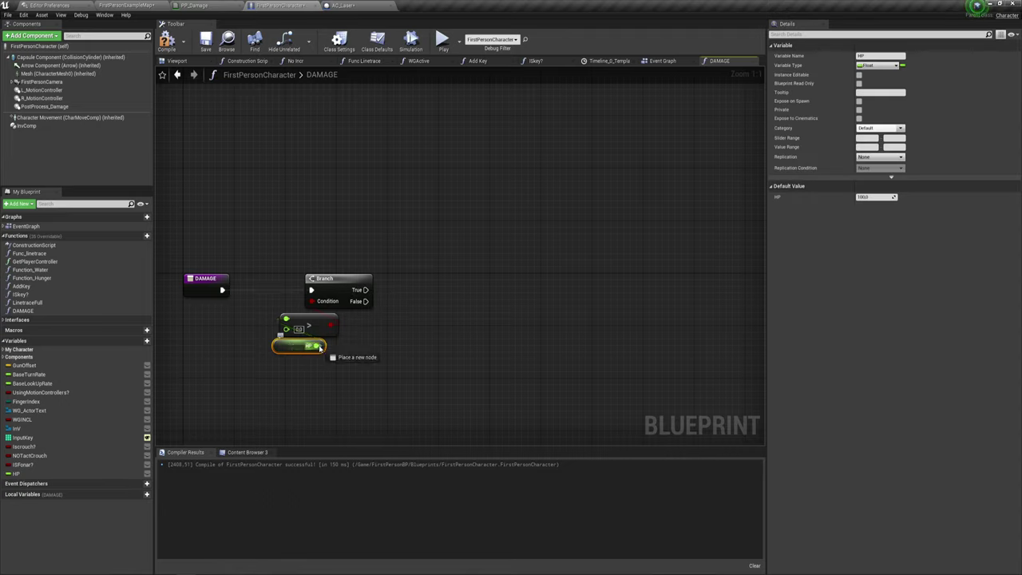
left_click_drag(317, 345, 444, 269)
left_click(380, 308)
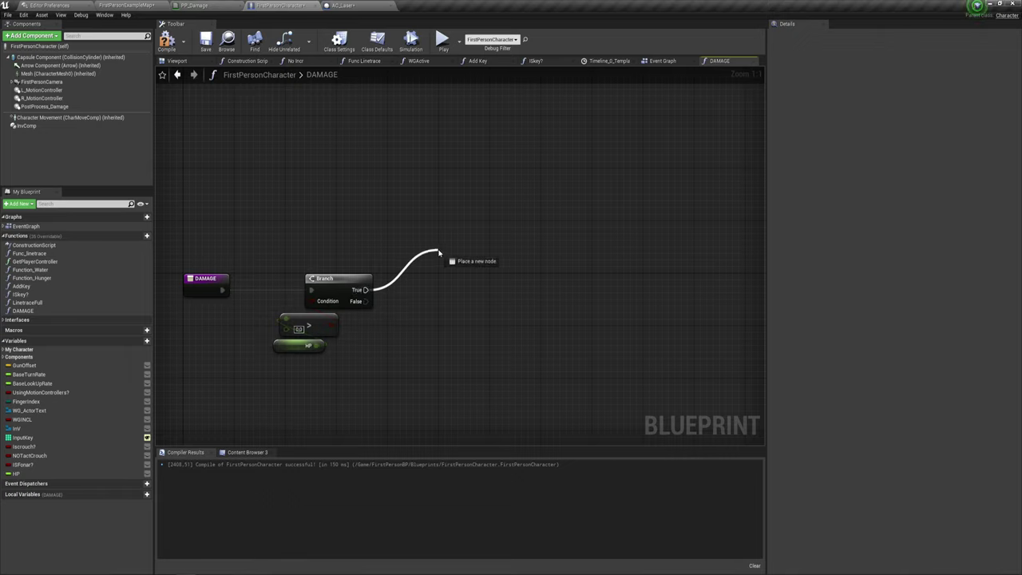
left_click_drag(364, 290, 439, 252)
type("bra")
key("Return")
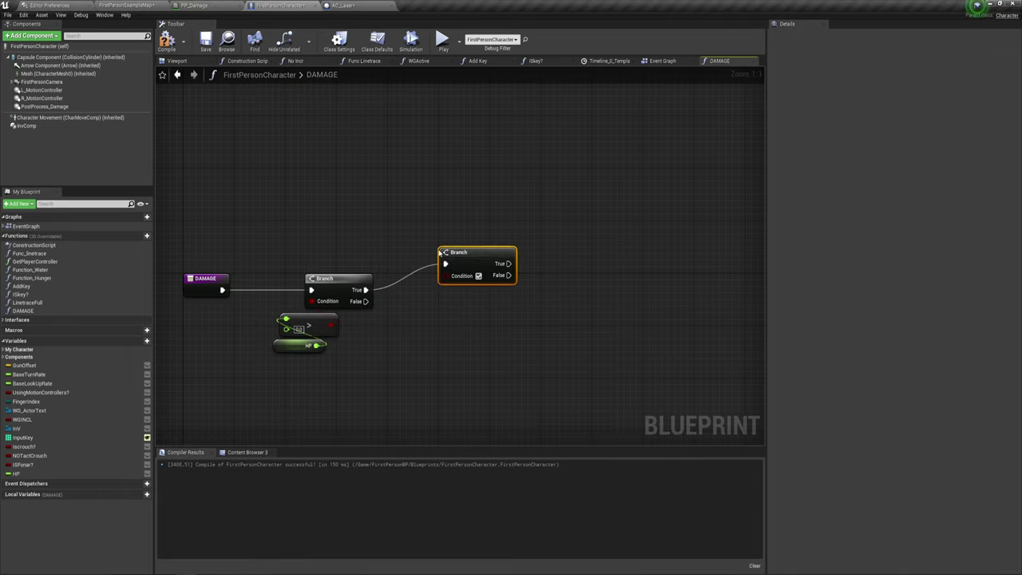
left_click_drag(476, 252, 205, 296)
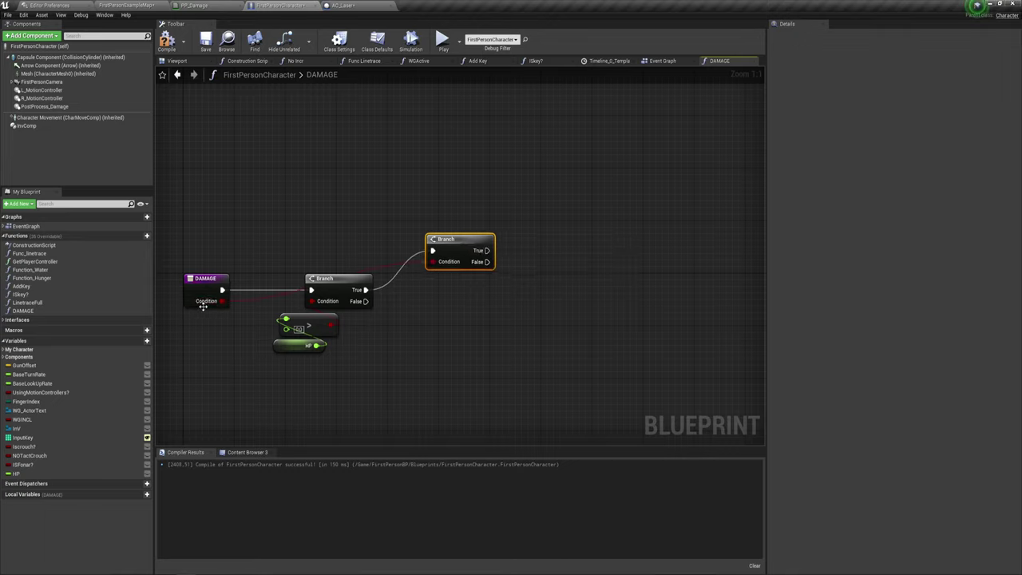
Rename the DAMAGE function's Condition input to 'Is Damage?'
left_click(196, 276)
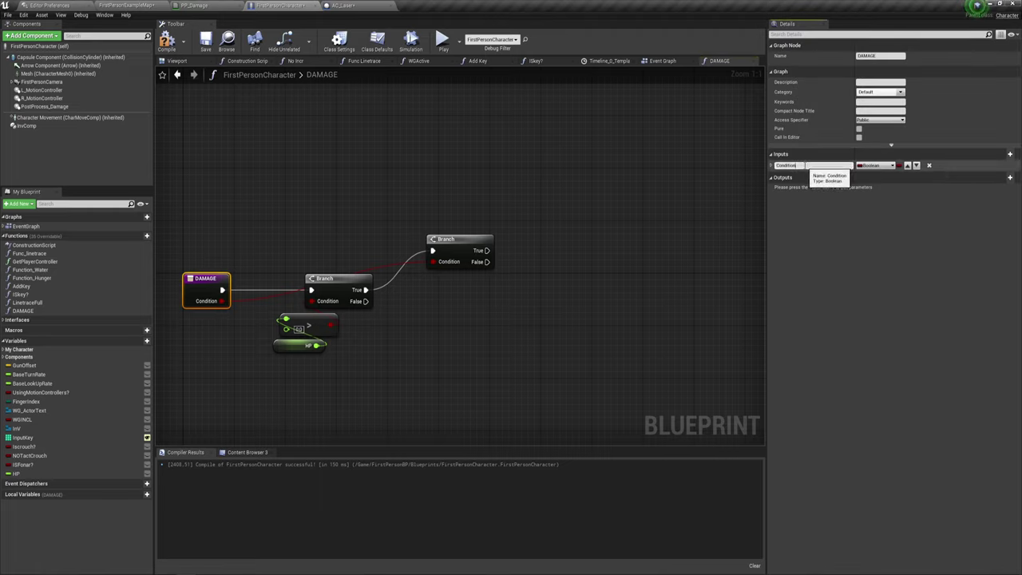
left_click(807, 165)
type("hi")
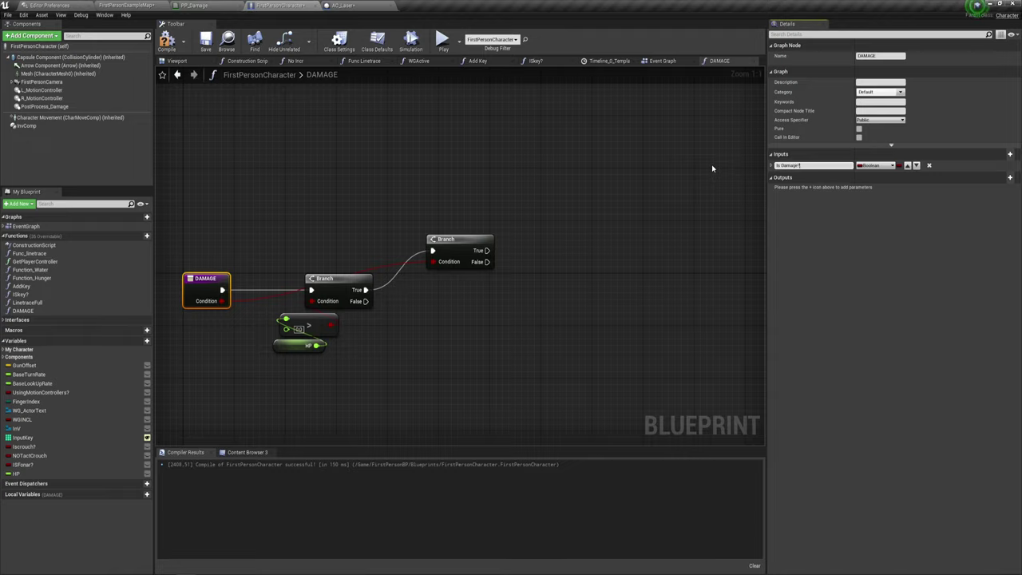
left_click(863, 227)
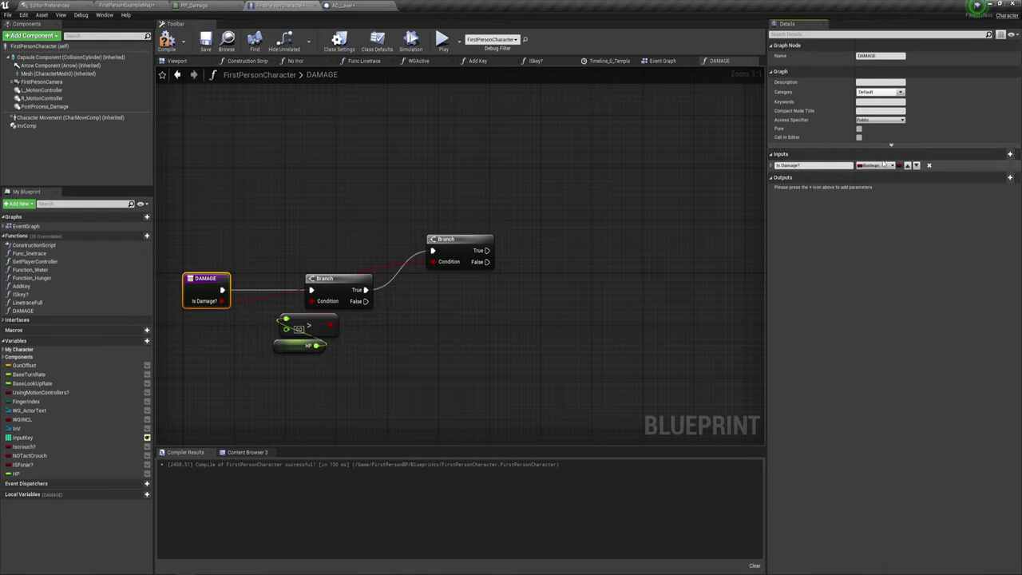
right_click_drag(469, 303, 476, 296)
Place an HP getter in the DAMAGE graph and delete a mistakenly added compare node
left_click_drag(493, 253, 588, 217)
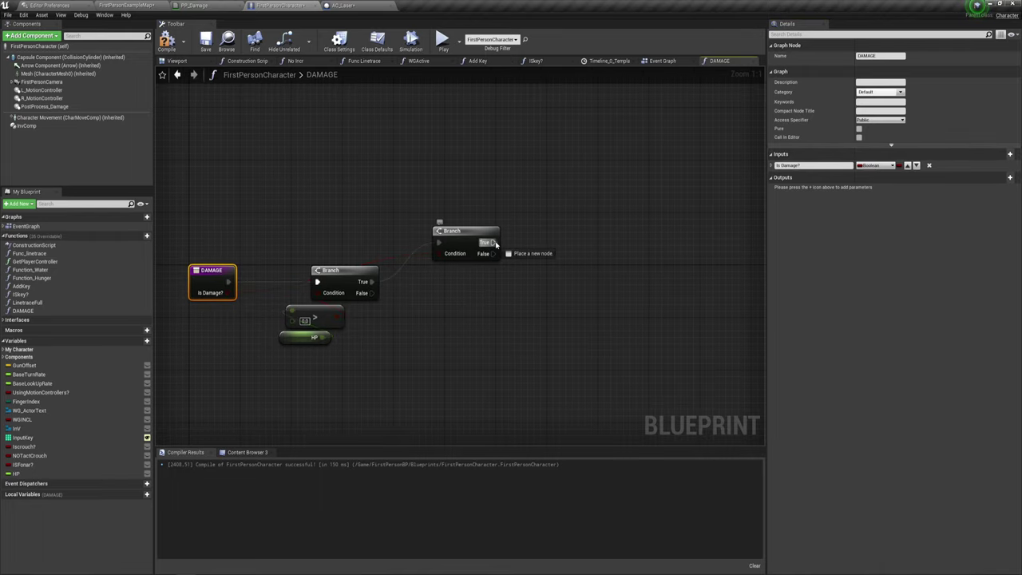
left_click(546, 309)
right_click_drag(546, 309, 498, 307)
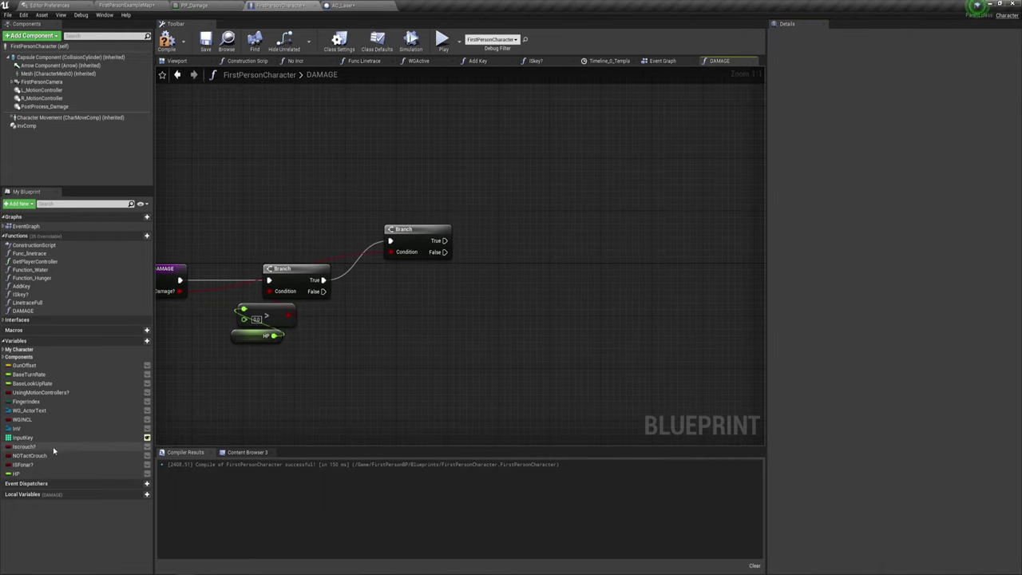
mouse_move(16, 473)
left_mouse_down()
mouse_move(473, 327)
mouse_move(473, 252)
left_mouse_up()
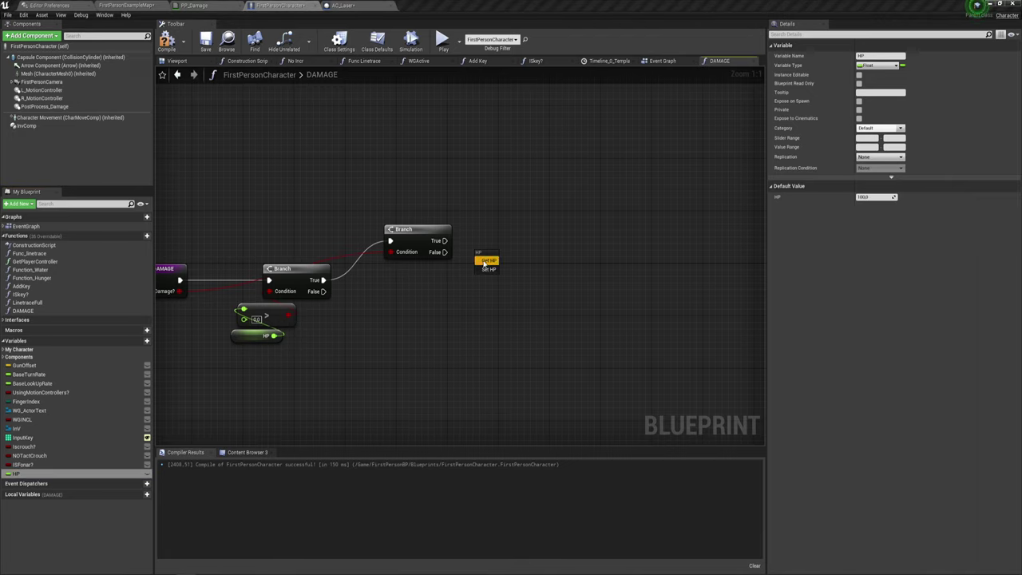
right_click_drag(541, 257, 479, 288)
left_click_drag(452, 287, 488, 230)
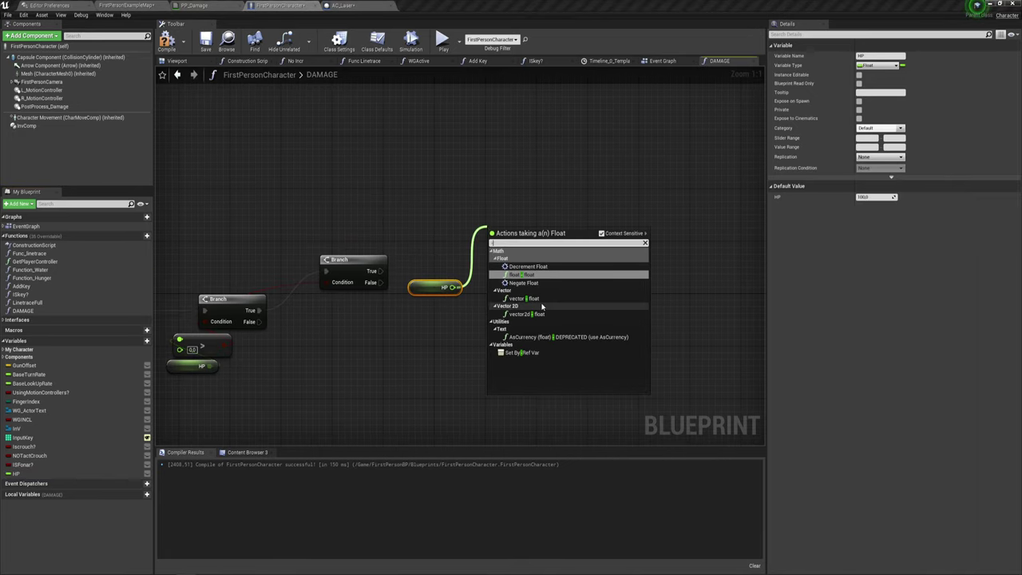
left_click(529, 273)
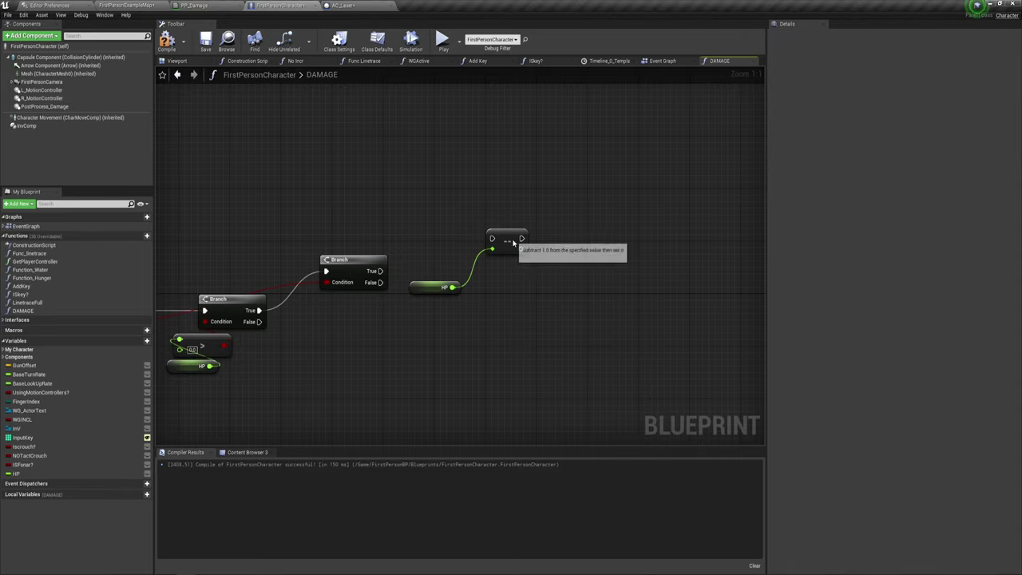
left_click(511, 241)
key("Delete")
Add an HP minus float node and feed its result into a SET HP node
left_click_drag(450, 288, 481, 230)
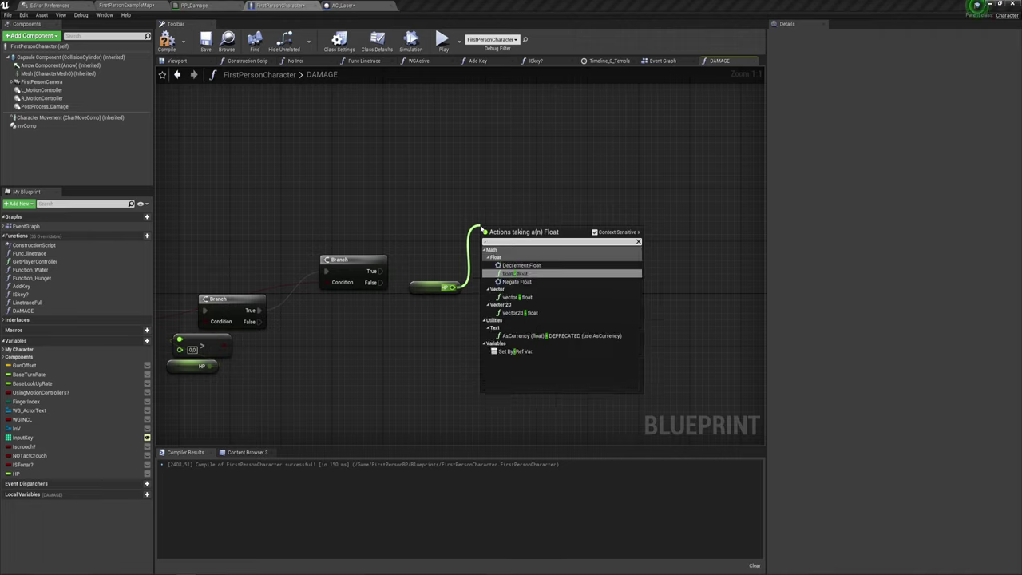
left_click(525, 277)
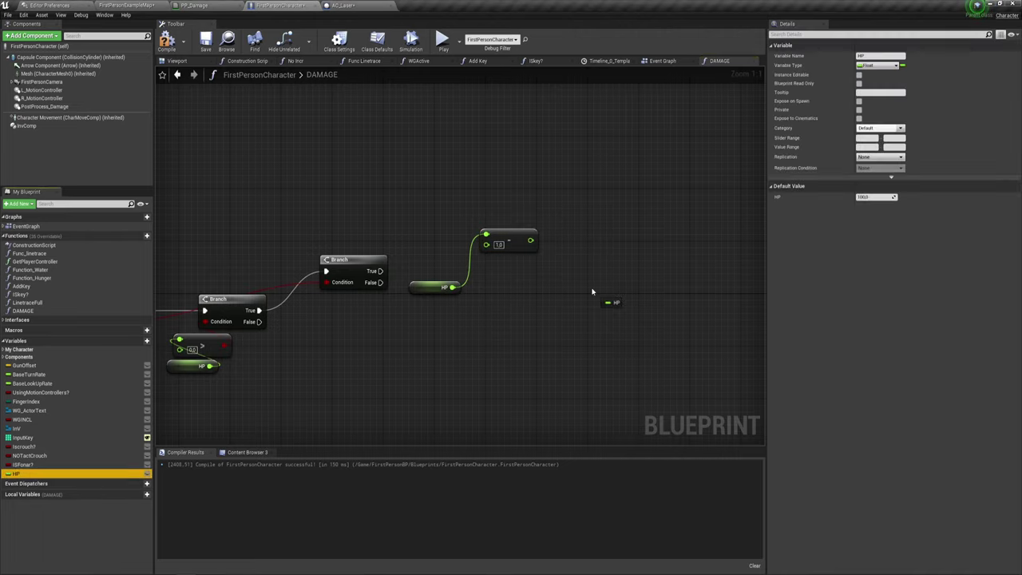
mouse_move(15, 474)
left_mouse_down("alt")
mouse_move(561, 177)
mouse_move(380, 271)
left_mouse_up("alt")
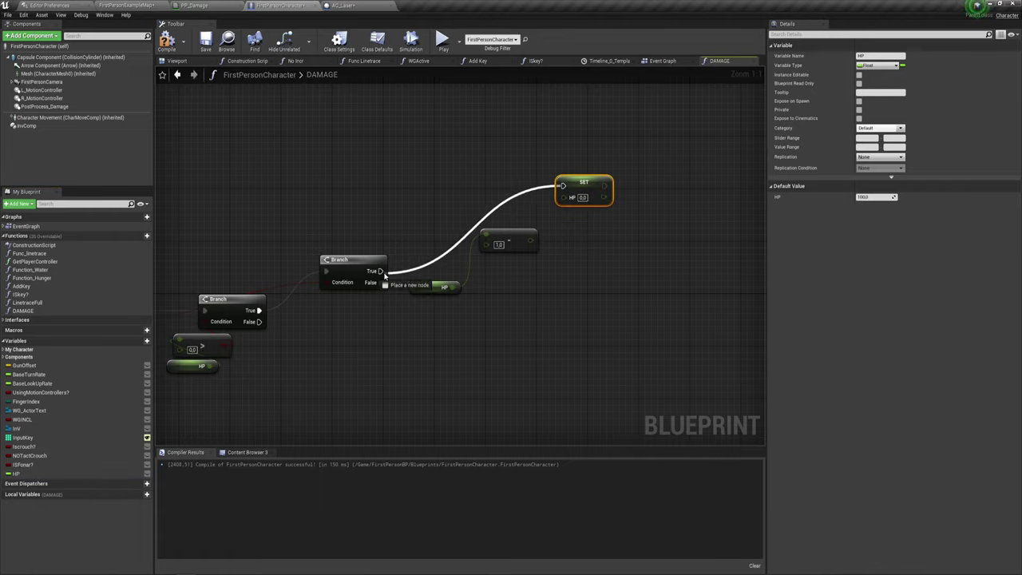
left_click_drag(530, 240, 563, 196)
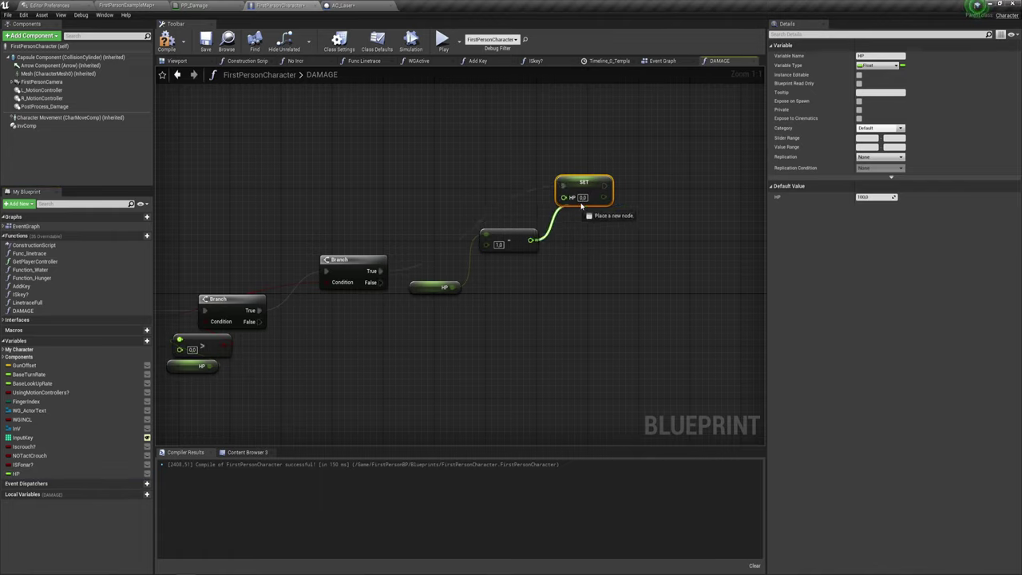
right_click_drag(476, 312, 594, 236)
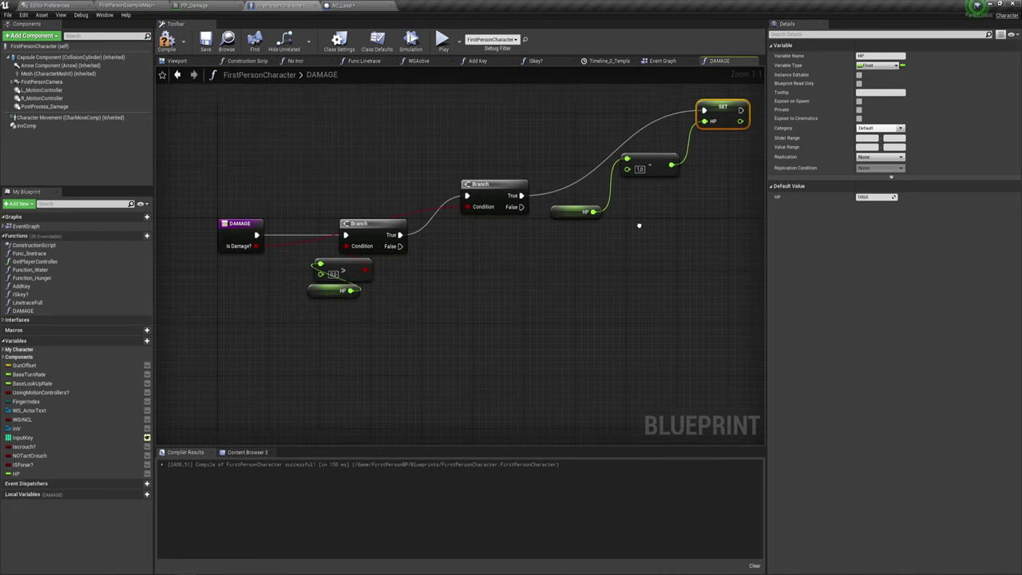
Wire the subtract node's second pin onto DAMAGE to create the To HP float input
left_click_drag(605, 170, 220, 252)
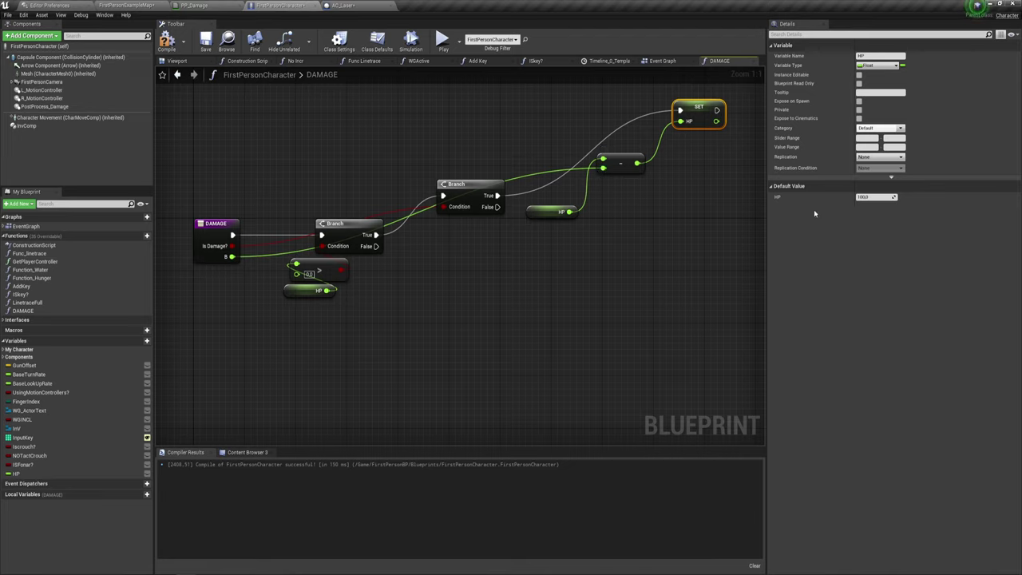
left_click(206, 231)
type("toHP")
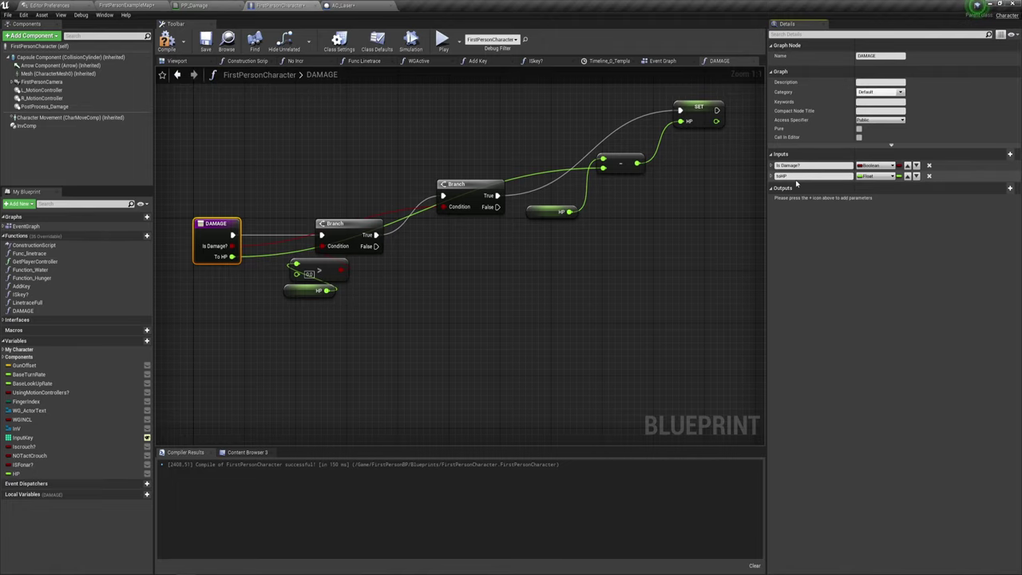
Add an HP plus float node beside the HP getter
right_click_drag(667, 227, 590, 250)
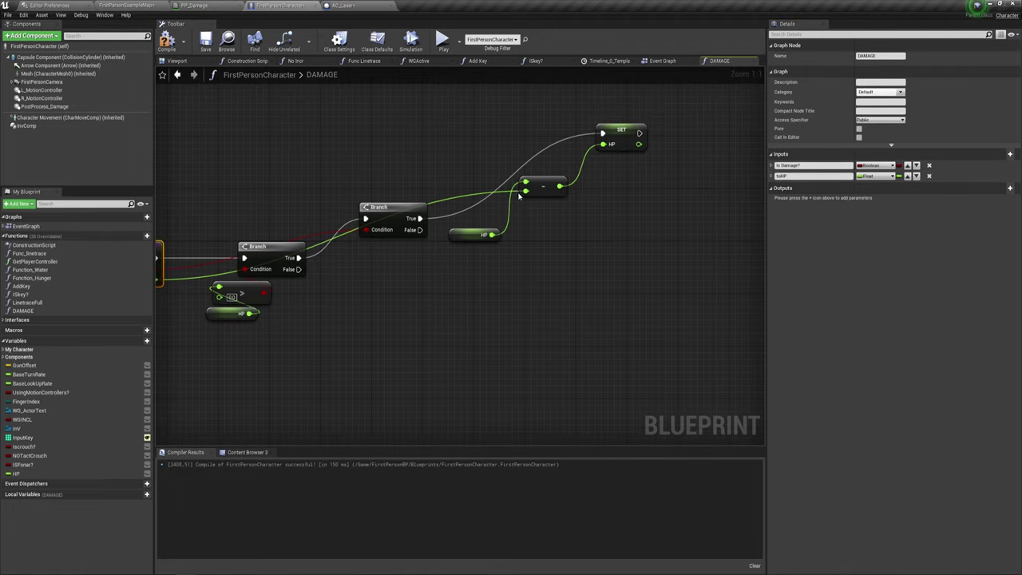
right_click_drag(583, 170, 640, 138)
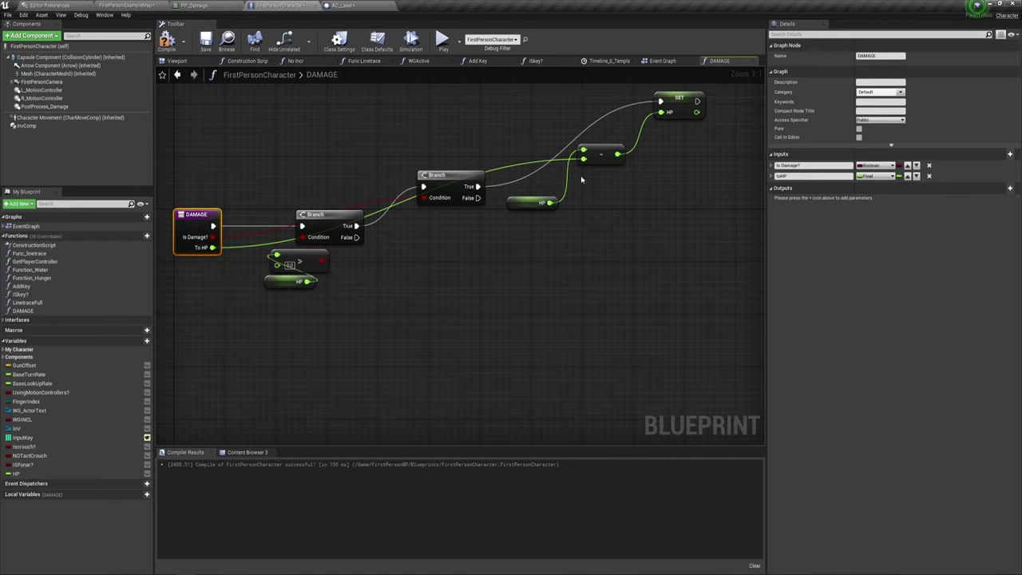
right_click_drag(581, 179, 462, 236)
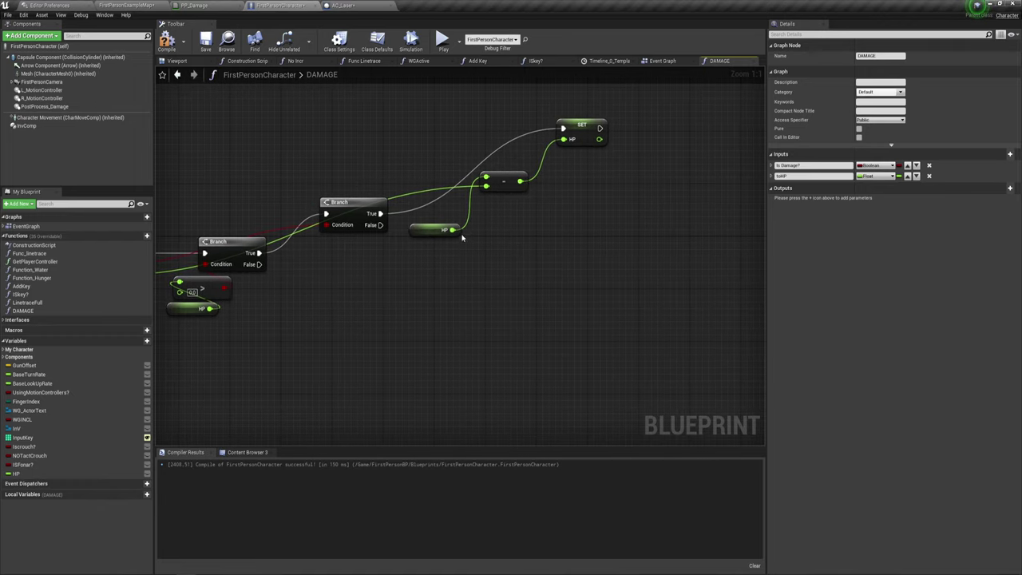
left_click_drag(452, 230, 550, 289)
type("+")
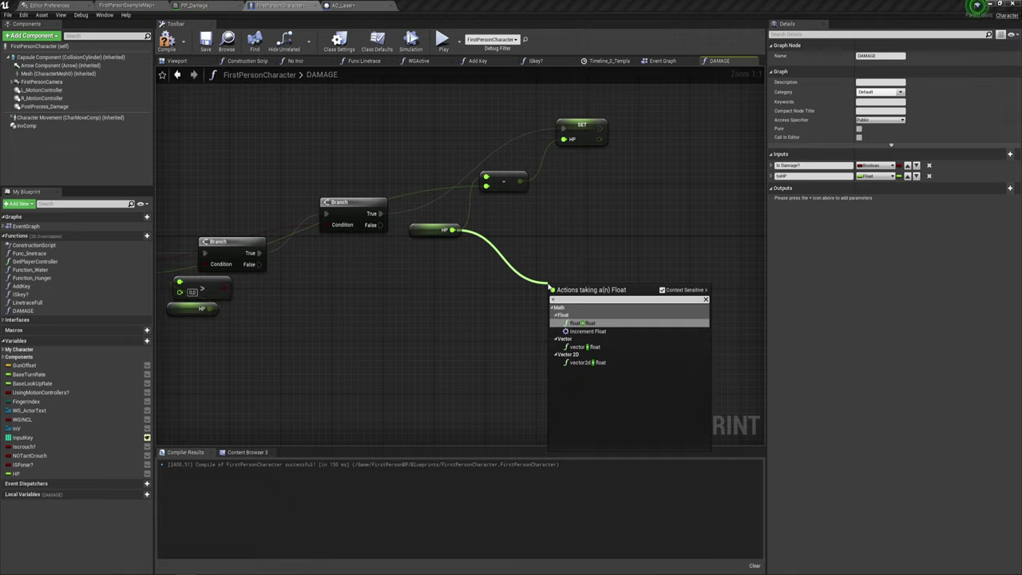
left_click(586, 328)
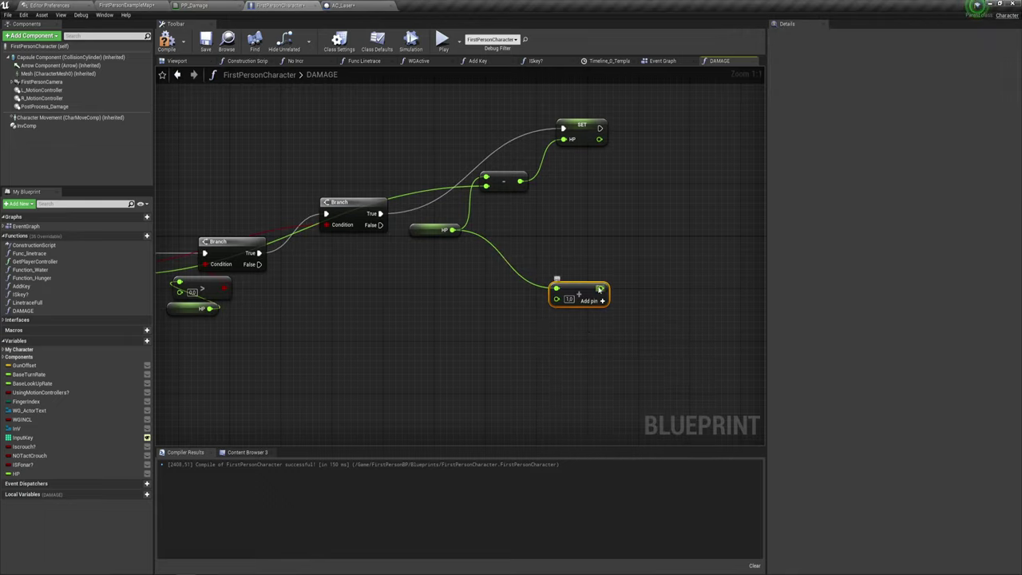
left_click_drag(593, 302, 522, 275)
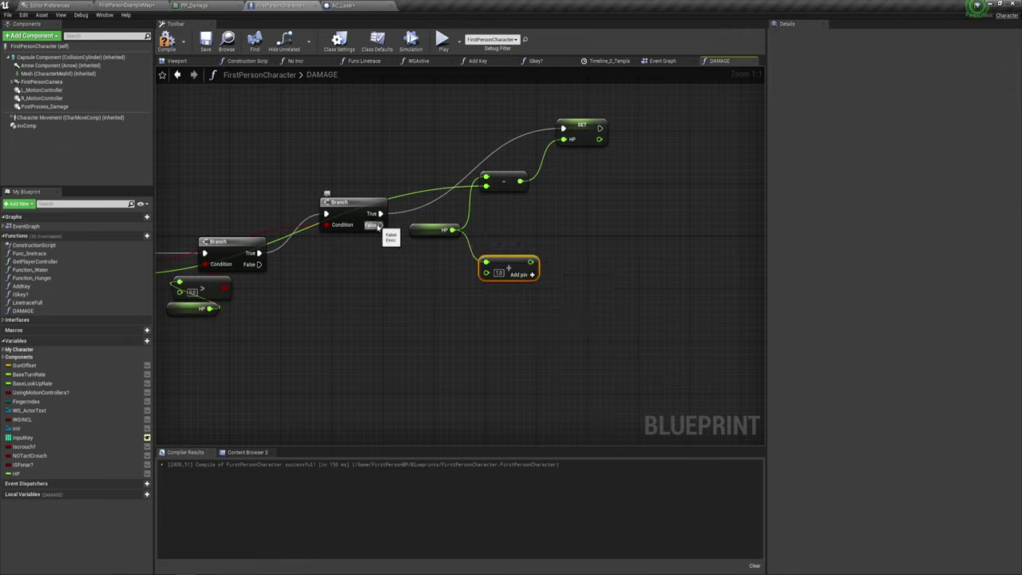
Duplicate the HP setter, feed it the Add result, and connect To HP to the Add node
left_click(570, 125)
key("ctrl+c")
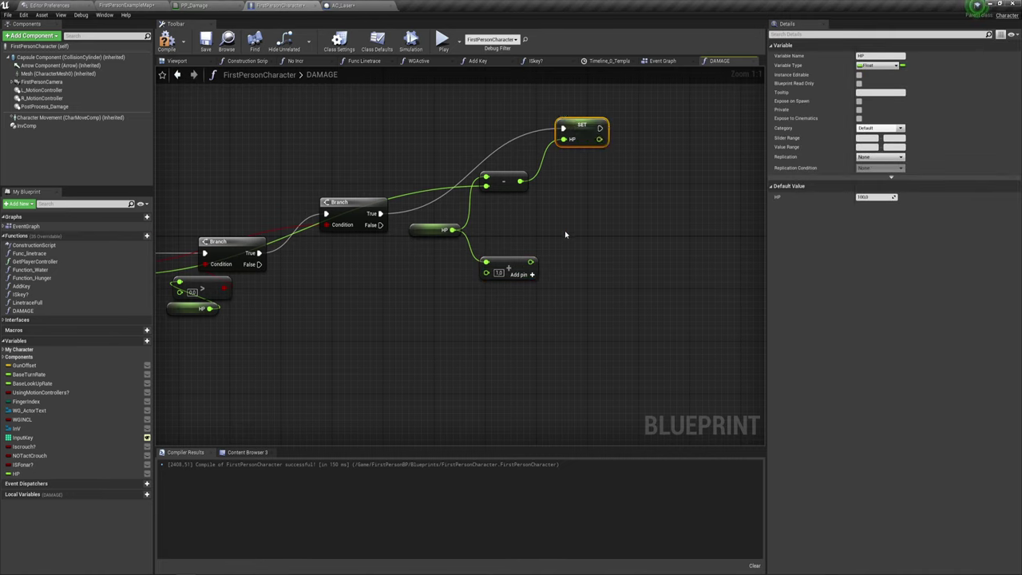
key("ctrl+v")
mouse_move(570, 231)
left_mouse_down()
mouse_move(573, 285)
mouse_move(380, 224)
left_mouse_up()
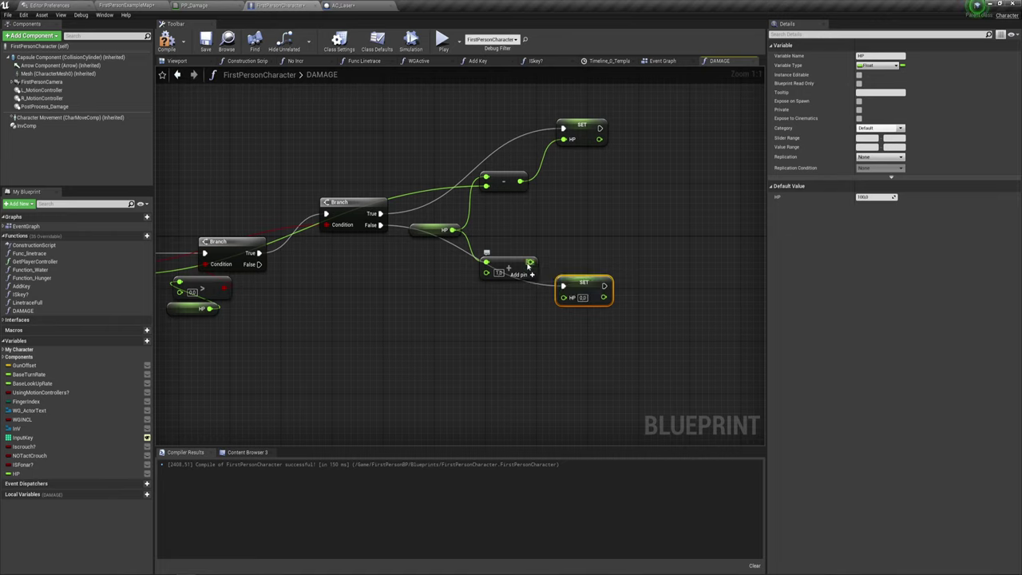
left_click_drag(531, 261, 564, 297)
left_click_drag(486, 272, 258, 277)
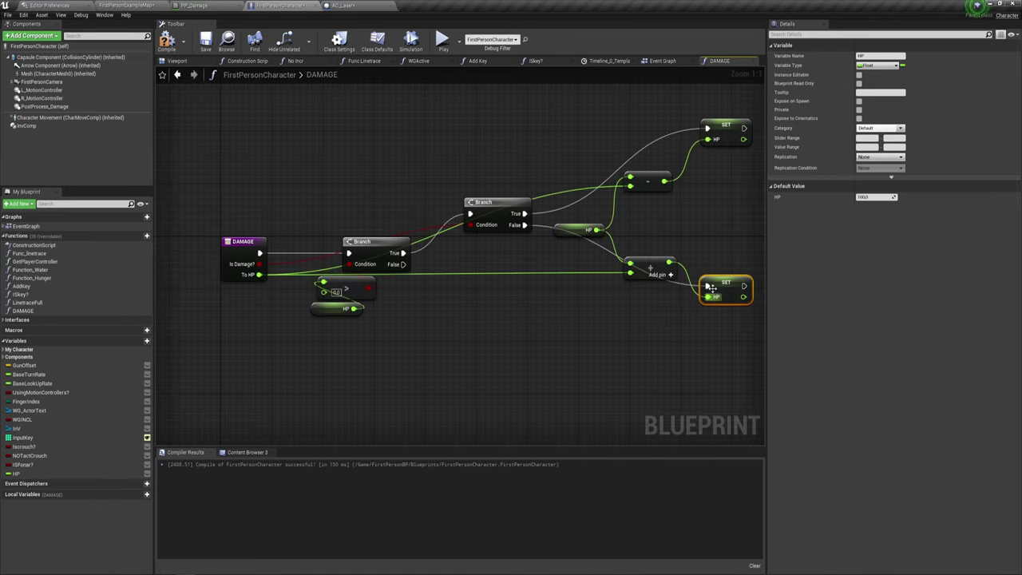
scroll(611, 283, "down", 1)
Insert a Clamp (float) with Max 100 between the subtraction and the upper HP setter
right_click_drag(572, 292, 513, 289)
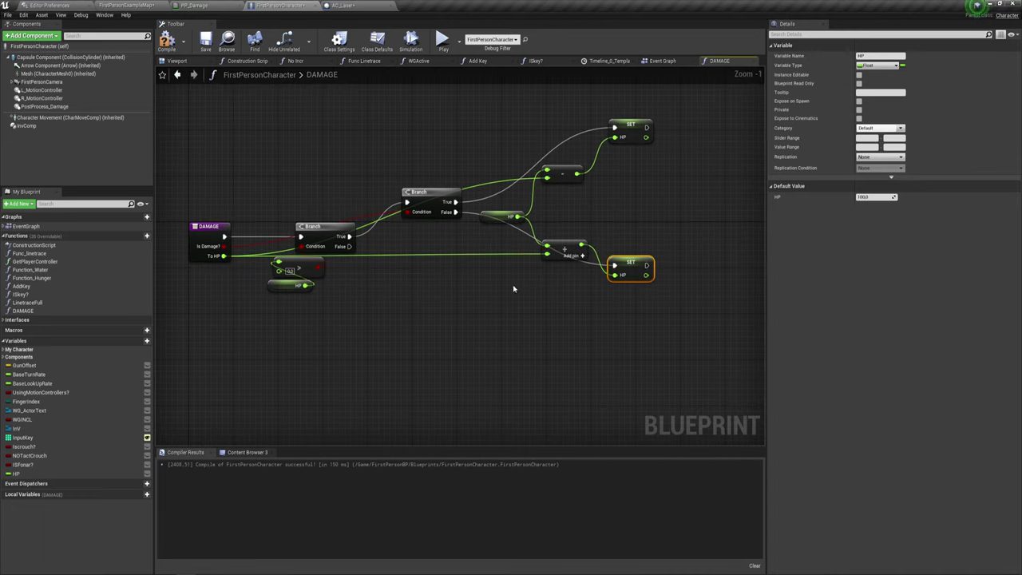
right_click_drag(670, 238, 585, 274)
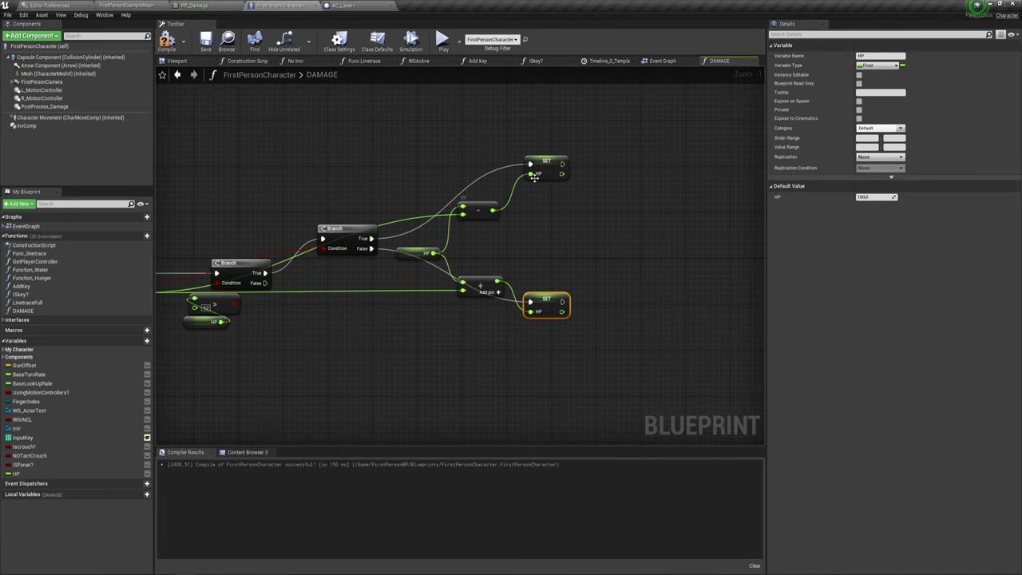
left_click_drag(545, 161, 596, 161)
left_click_drag(492, 210, 554, 206)
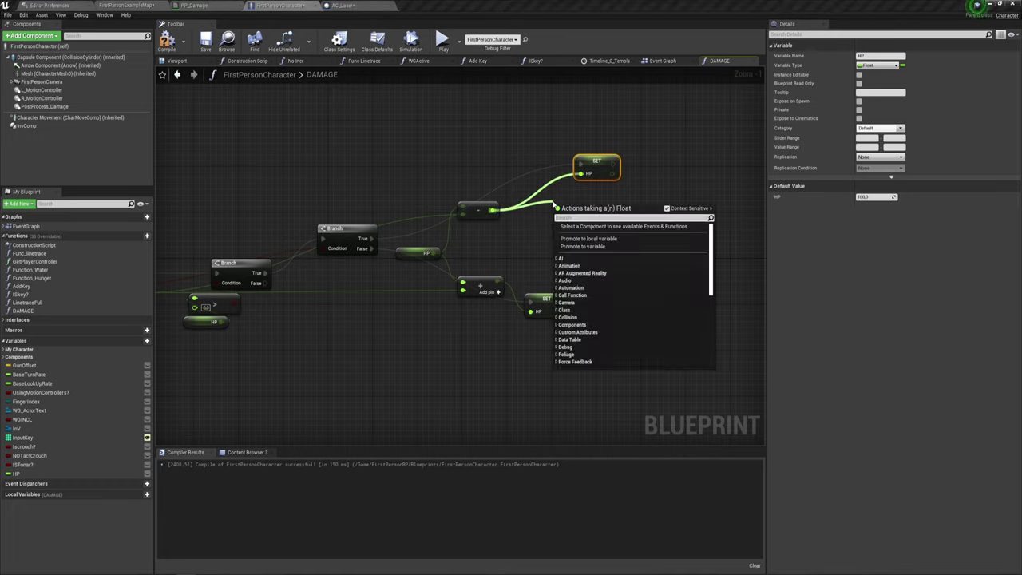
type("cla")
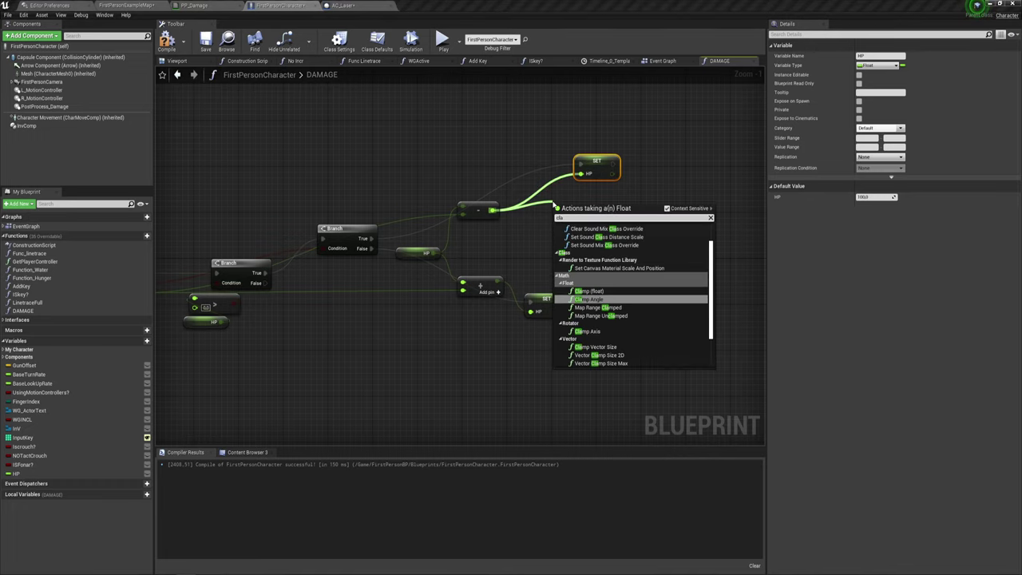
left_click(589, 290)
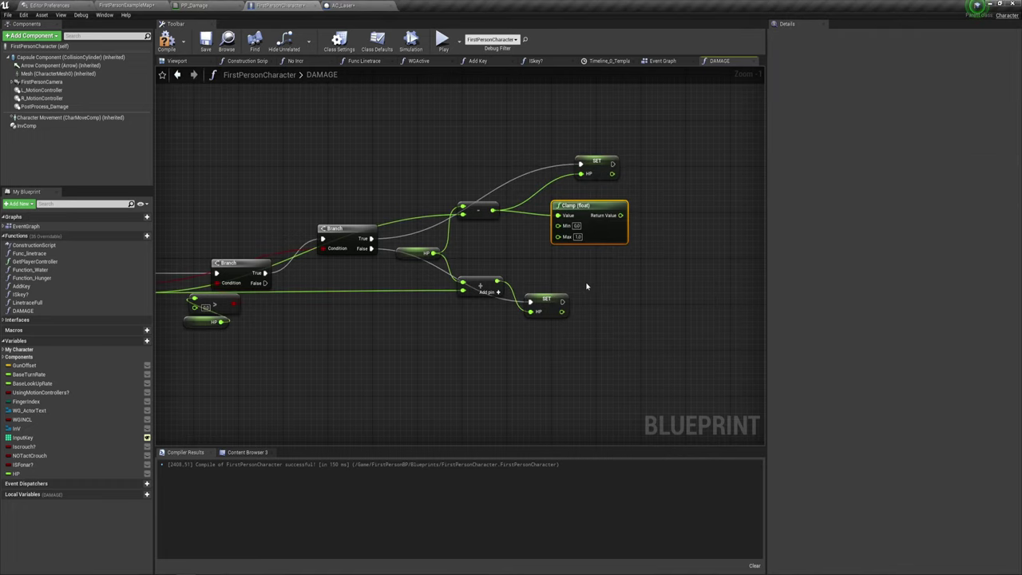
scroll(633, 252, "up", 1)
right_click_drag(633, 252, 562, 290)
left_click_drag(547, 247, 503, 199)
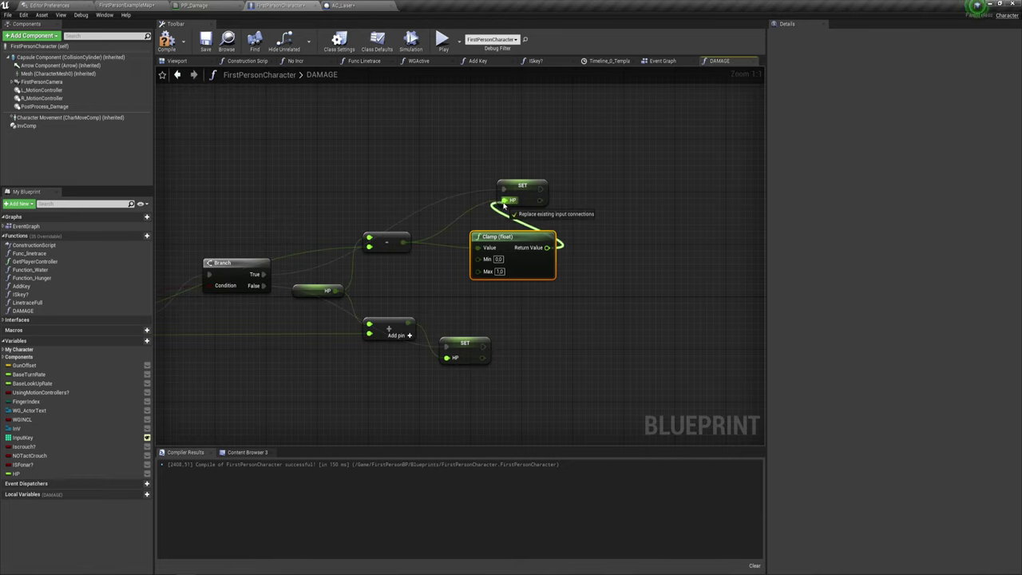
left_click_drag(518, 240, 485, 220)
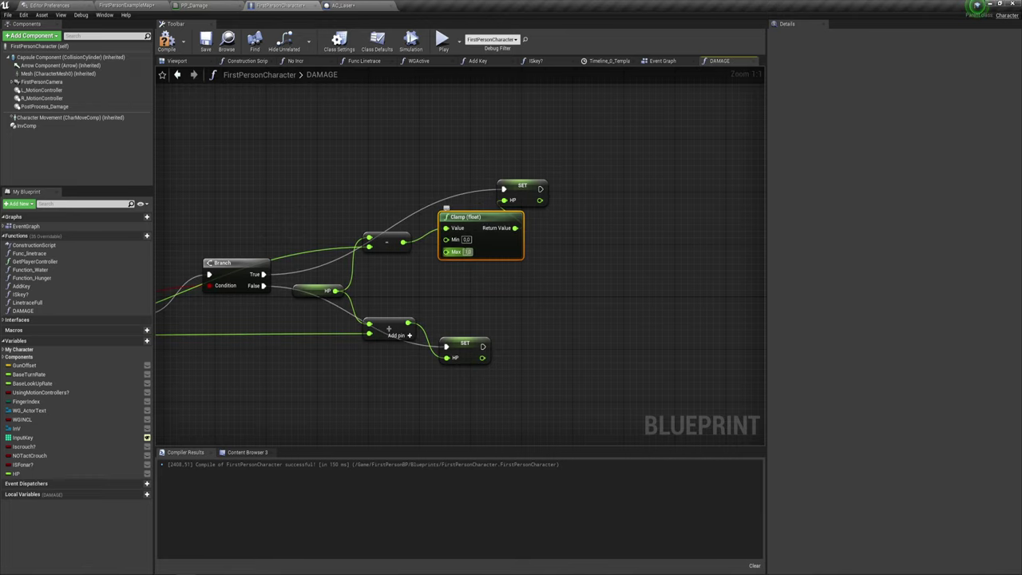
type("100")
key("Return")
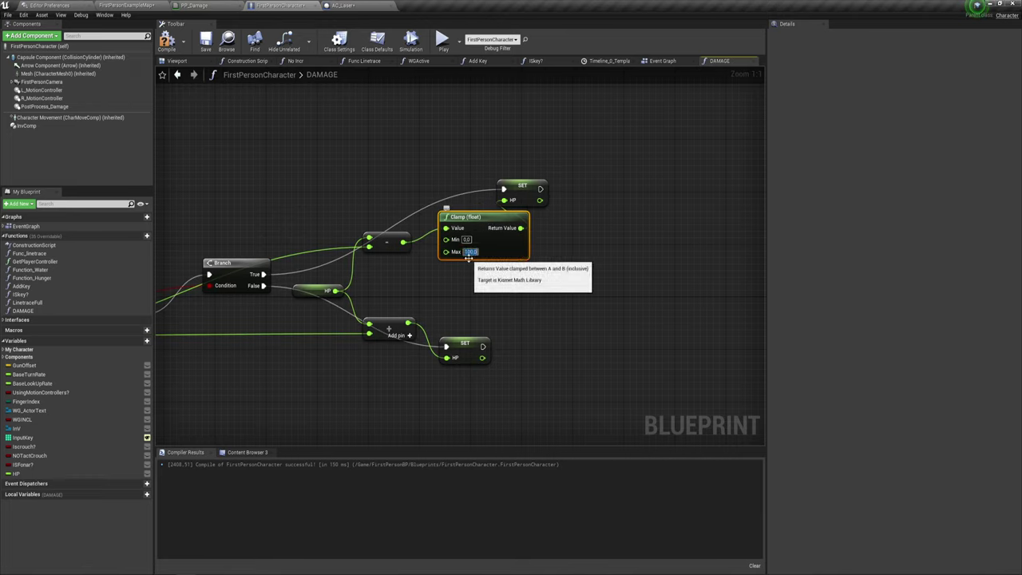
Duplicate the Clamp and route the Add result through it into the lower HP setter
right_click_drag(582, 346, 579, 293)
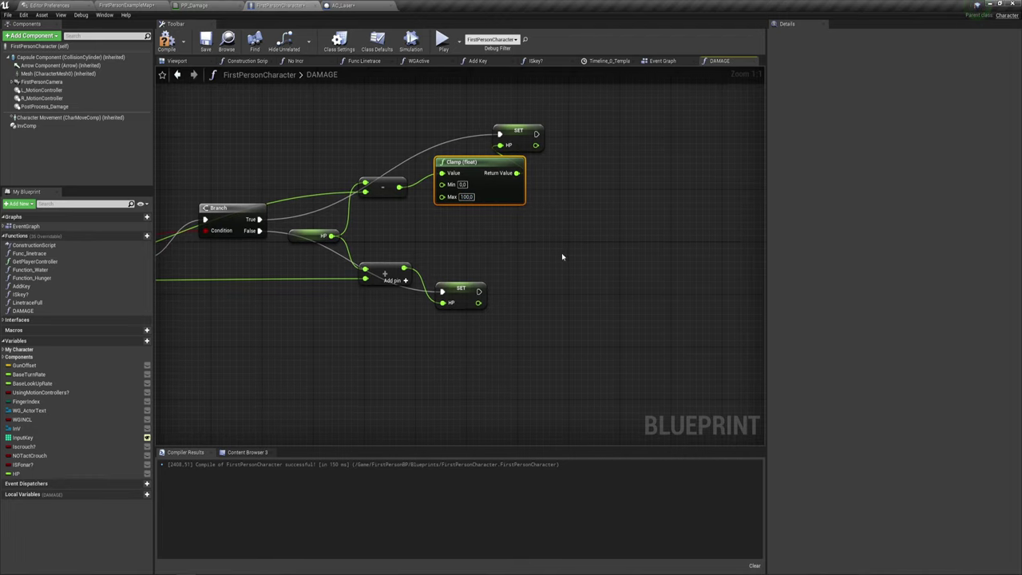
left_click(461, 286)
left_click(470, 164)
left_click_drag(463, 286, 564, 308)
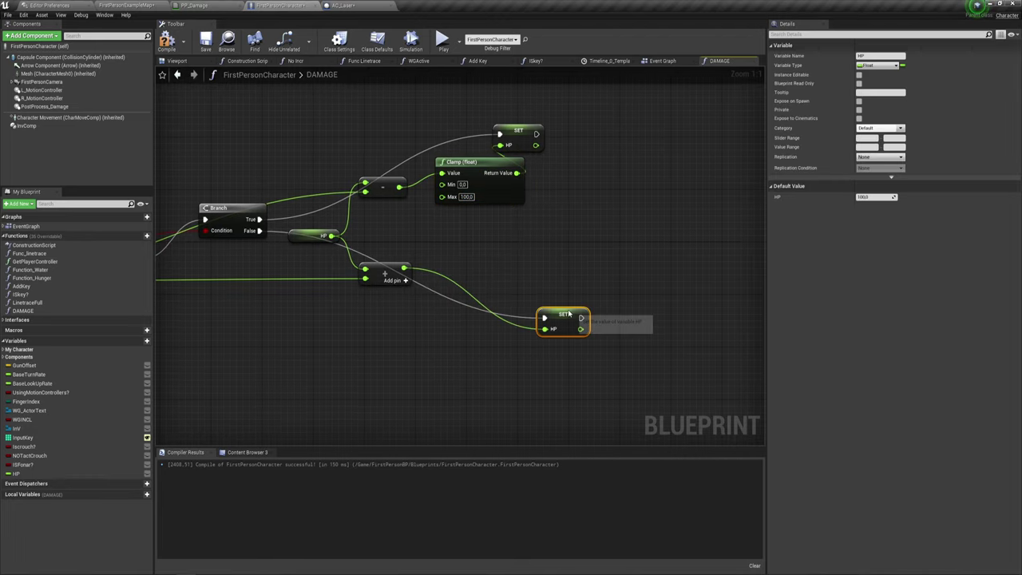
left_click(471, 162)
key("ctrl+c")
key("ctrl+v")
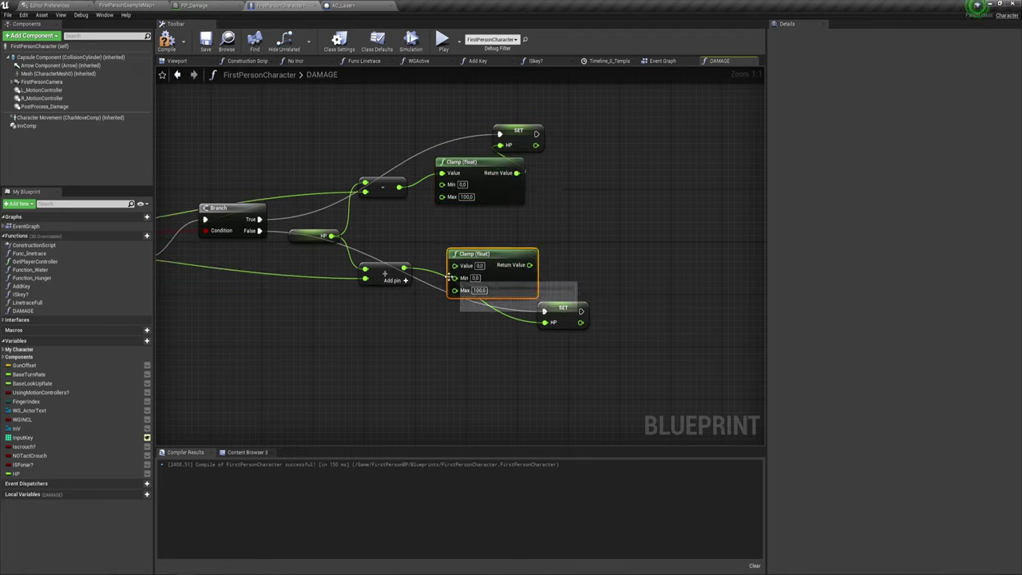
mouse_move(478, 295)
left_mouse_down()
mouse_move(453, 333)
mouse_move(406, 270)
left_mouse_up()
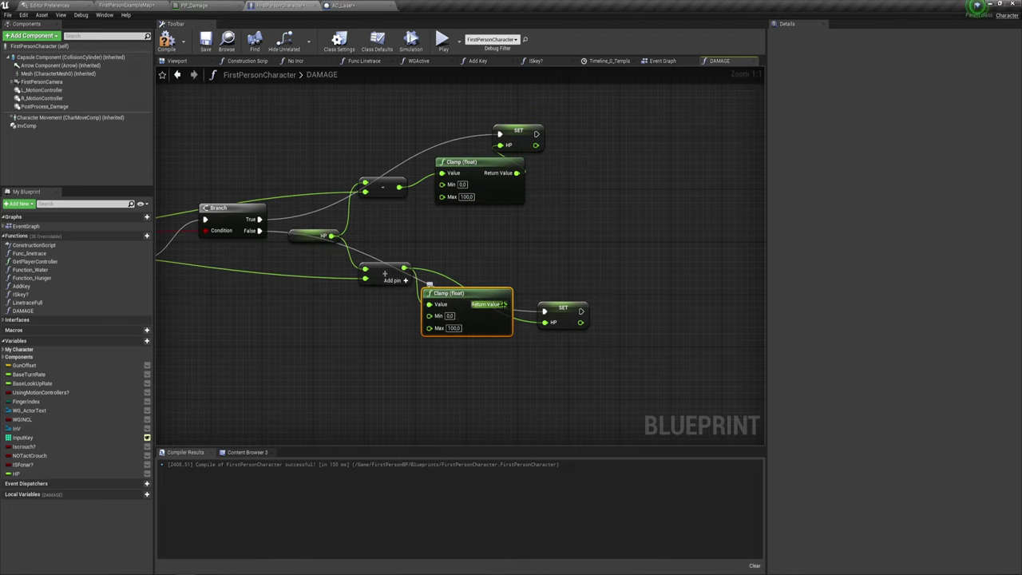
left_click_drag(504, 304, 545, 322)
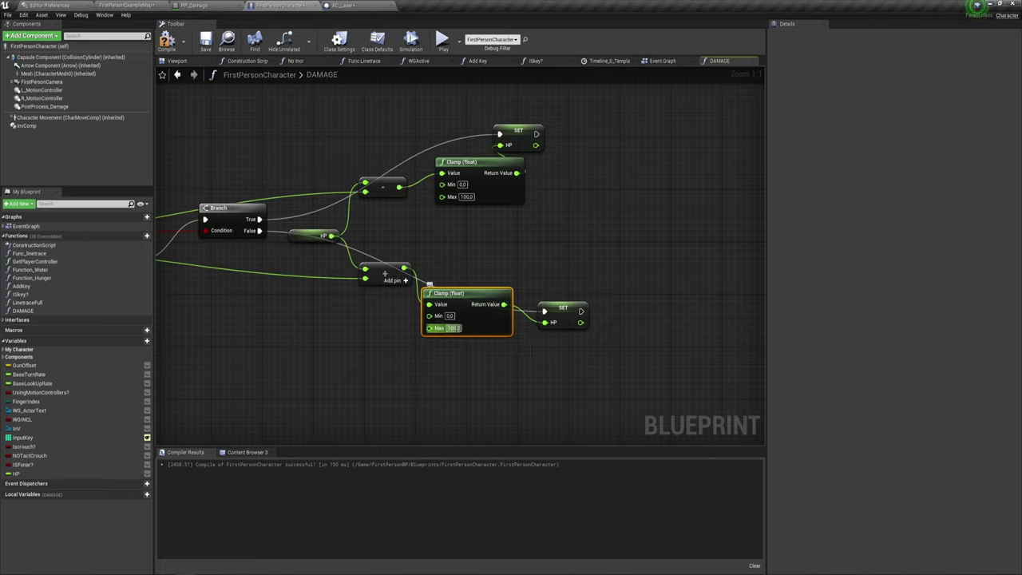
Set the lower Clamp's maximum to 100 and review the whole DAMAGE function
left_click(453, 328)
left_click_drag(471, 293, 477, 306)
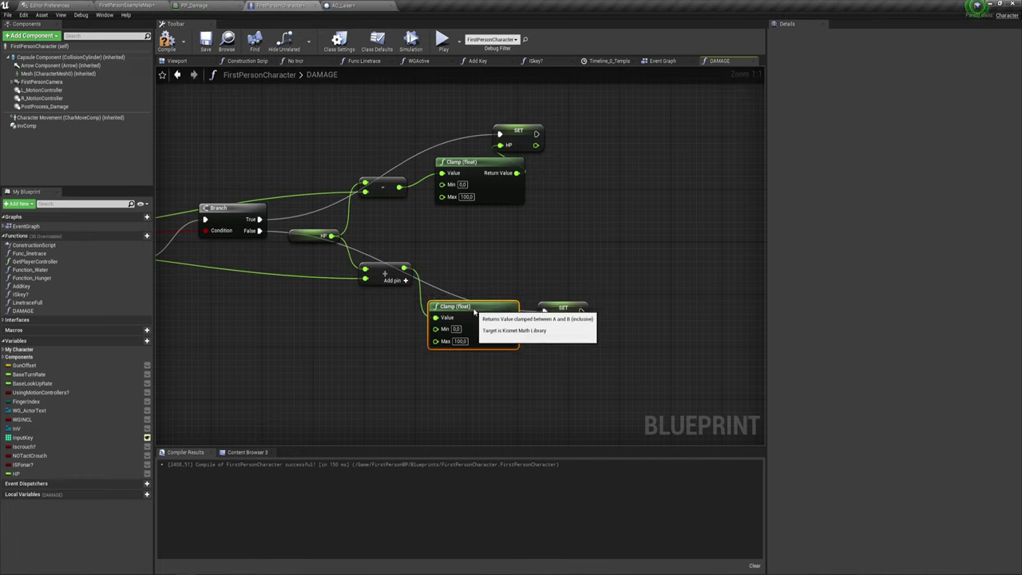
left_click(564, 305)
right_click_drag(520, 273, 556, 266)
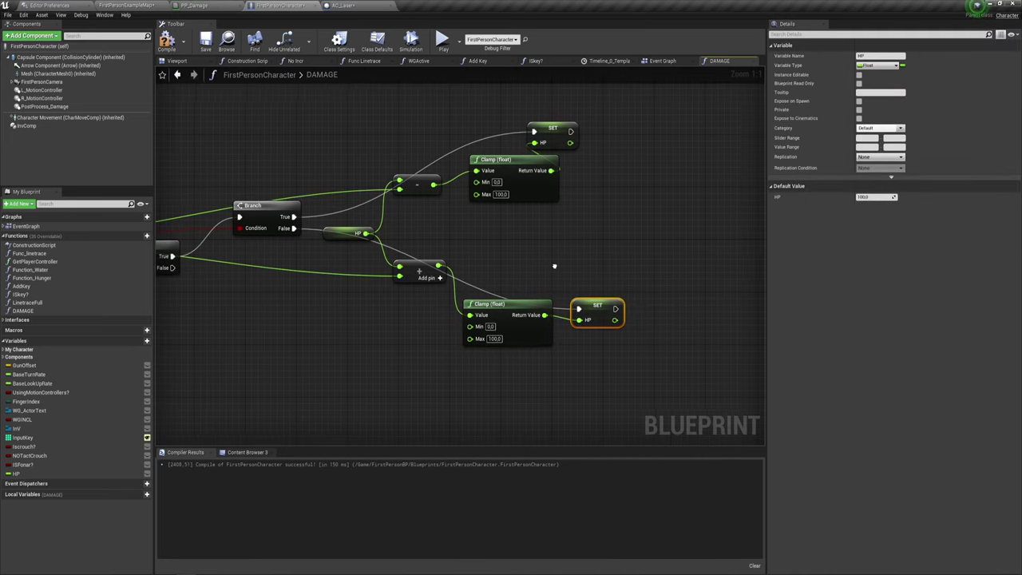
right_click_drag(388, 246, 500, 240)
scroll(518, 227, "down", 1)
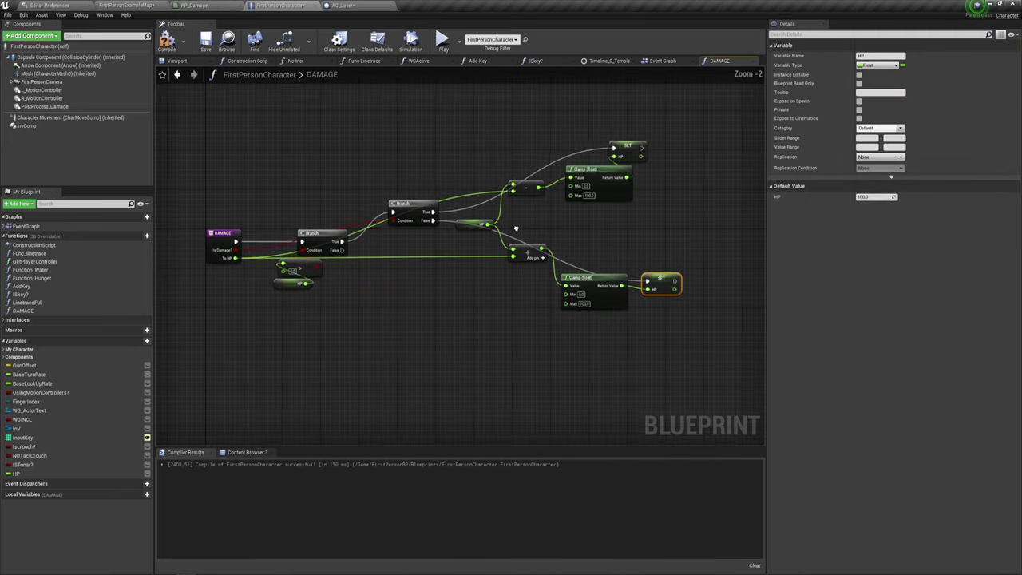
scroll(519, 228, "down", 1)
Compile the character Blueprint with the DAMAGE graph as it stands
left_click_drag(207, 166, 491, 318)
left_click(533, 279)
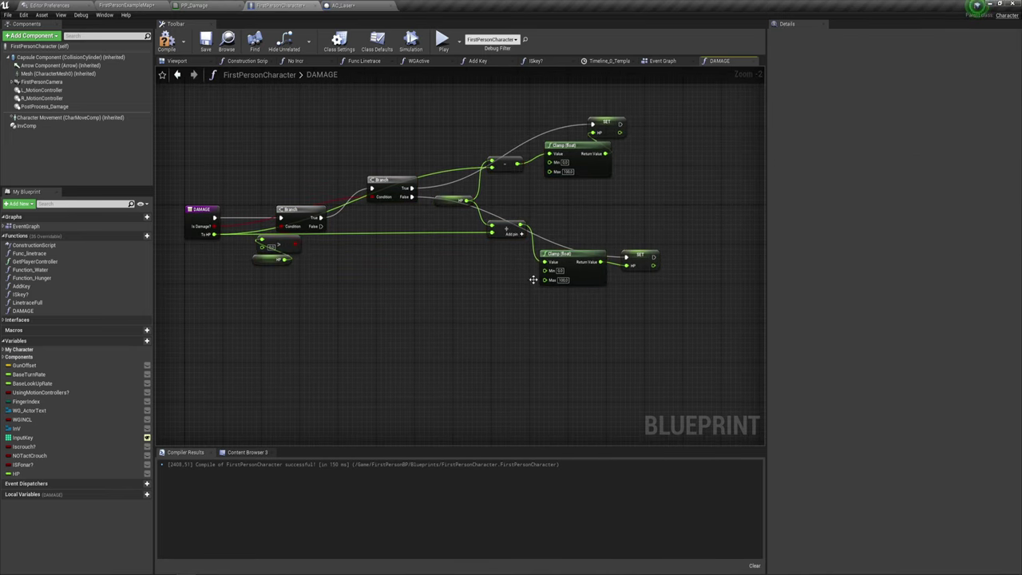
left_click(170, 46)
Add a Print String after the upper SET HP node that prints the new HP
right_click_drag(536, 193, 510, 221)
left_click(615, 153)
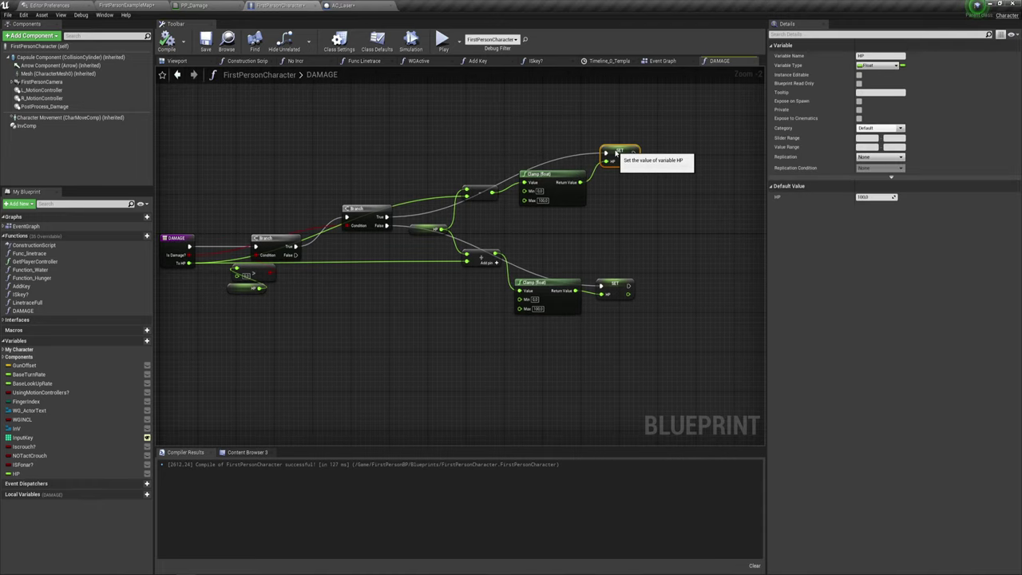
right_click_drag(595, 170, 495, 188)
left_click_drag(534, 170, 567, 168)
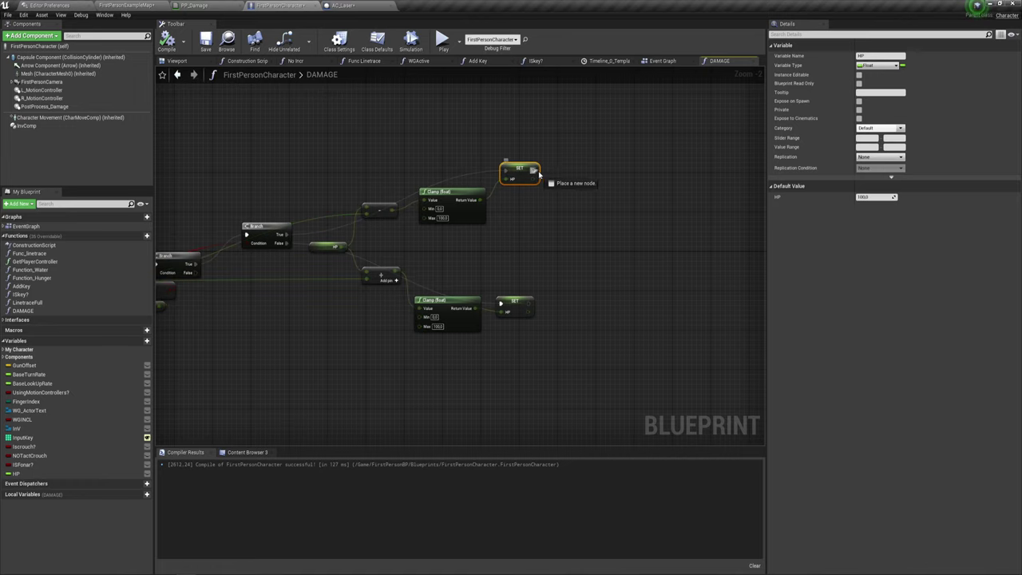
type("pri")
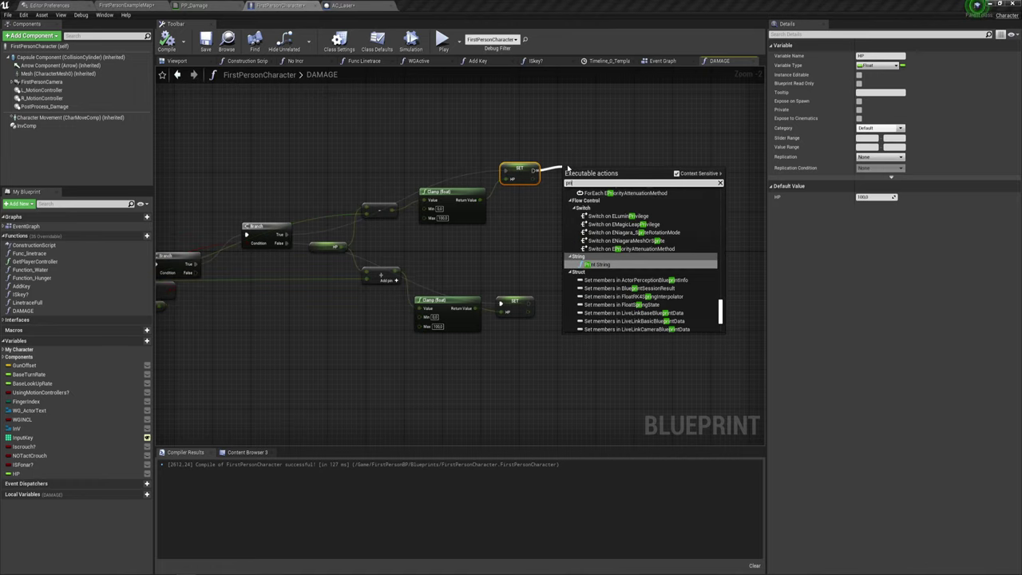
key("Return")
scroll(567, 169, "up", 2)
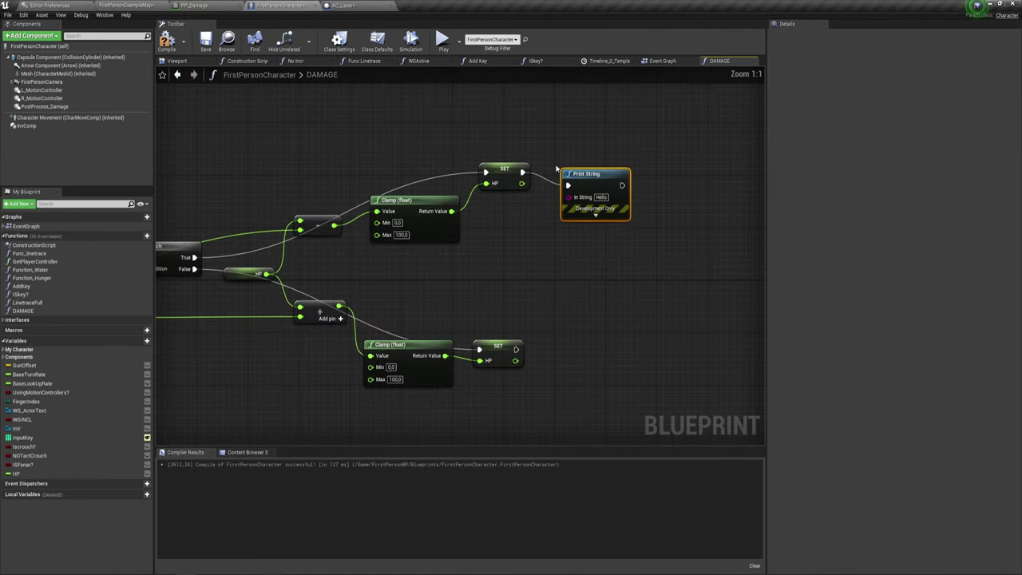
left_click_drag(523, 184, 568, 198)
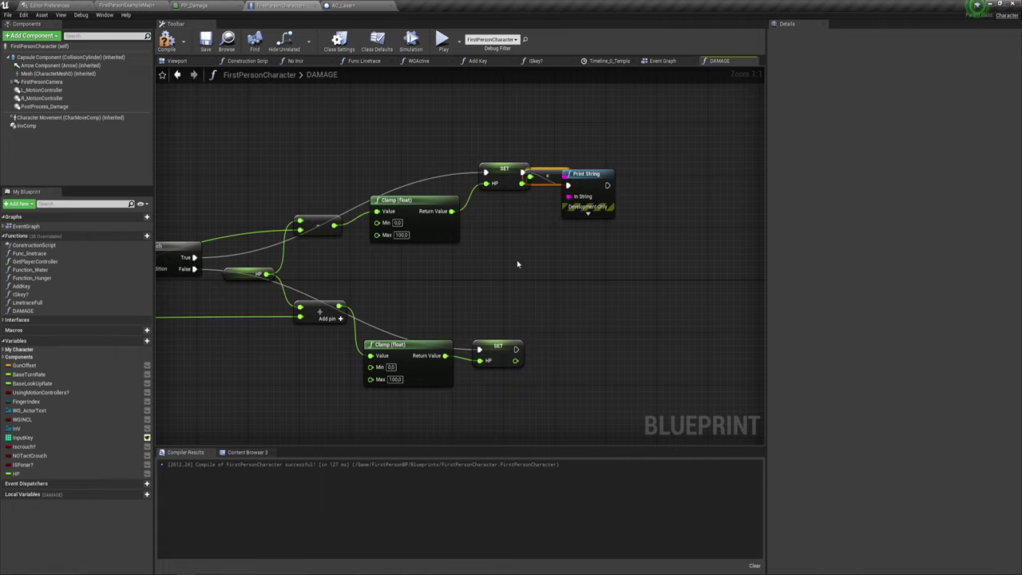
Paste a copy of the Print String after the lower SET HP, wire its HP, and recompile
right_click_drag(533, 214, 455, 187)
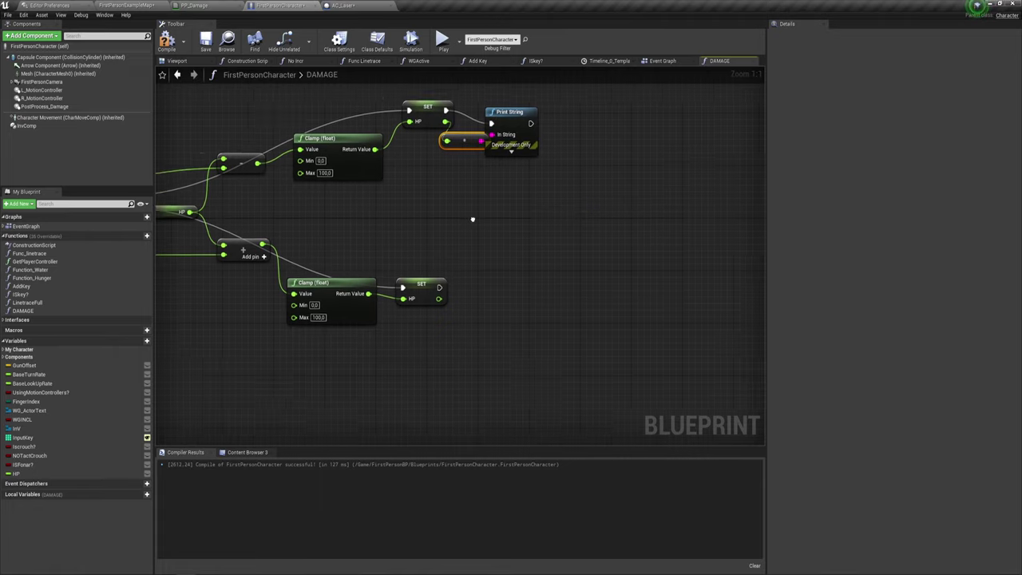
key("ctrl+c")
key("ctrl+v")
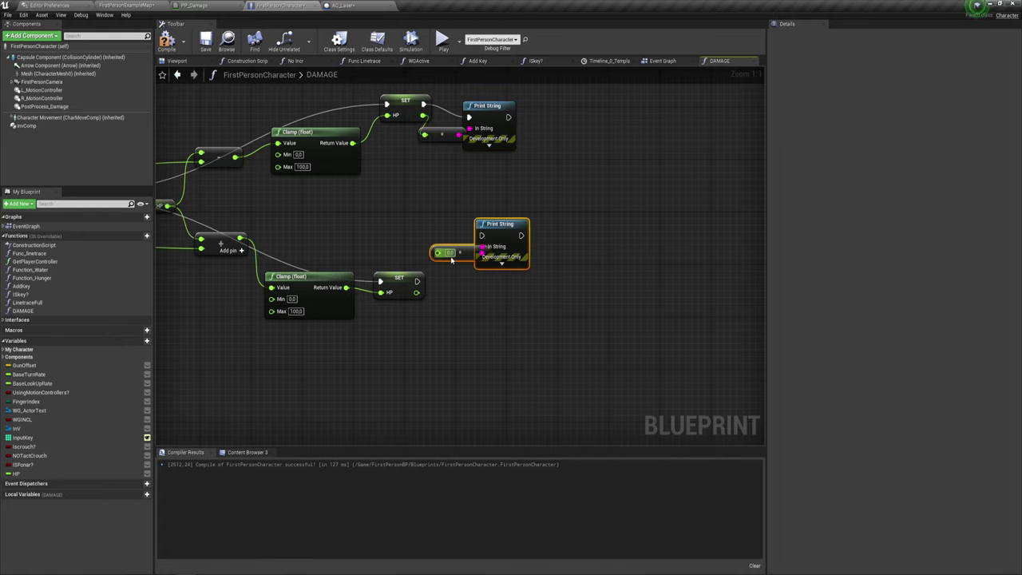
mouse_move(480, 245)
left_mouse_down()
mouse_move(414, 302)
mouse_move(482, 238)
mouse_move(525, 264)
left_mouse_up()
right_click_drag(423, 218, 559, 232)
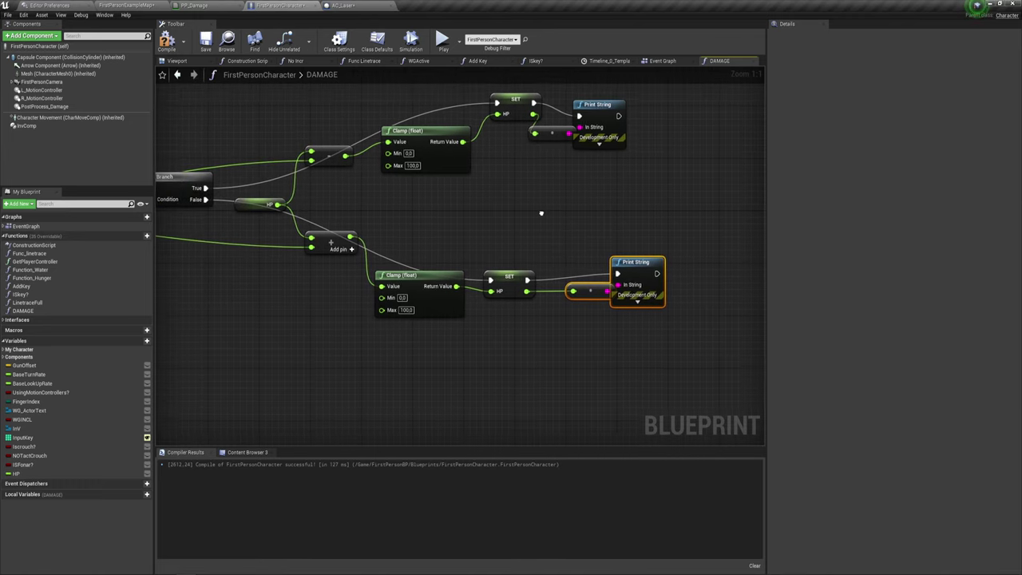
left_click(166, 40)
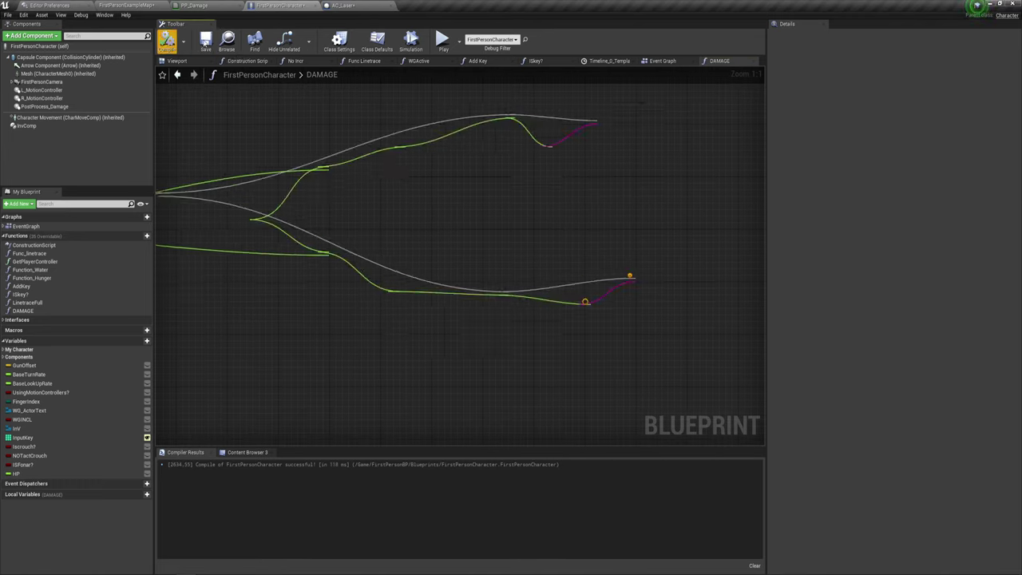
In AC_Laser's Event Graph, call DAMAGE on the cast As First Person Character output
left_click(364, 7)
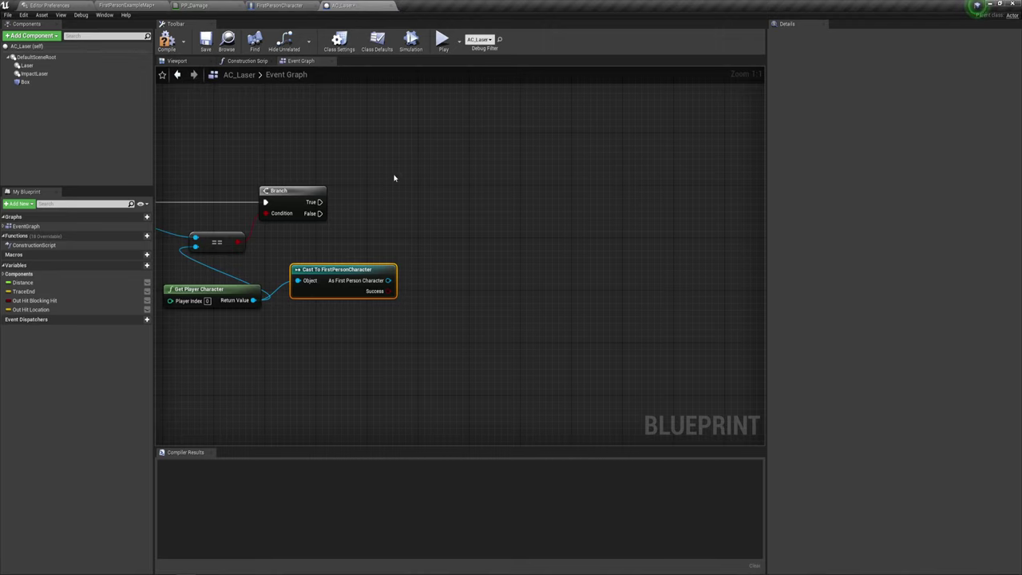
left_click_drag(470, 229, 506, 206)
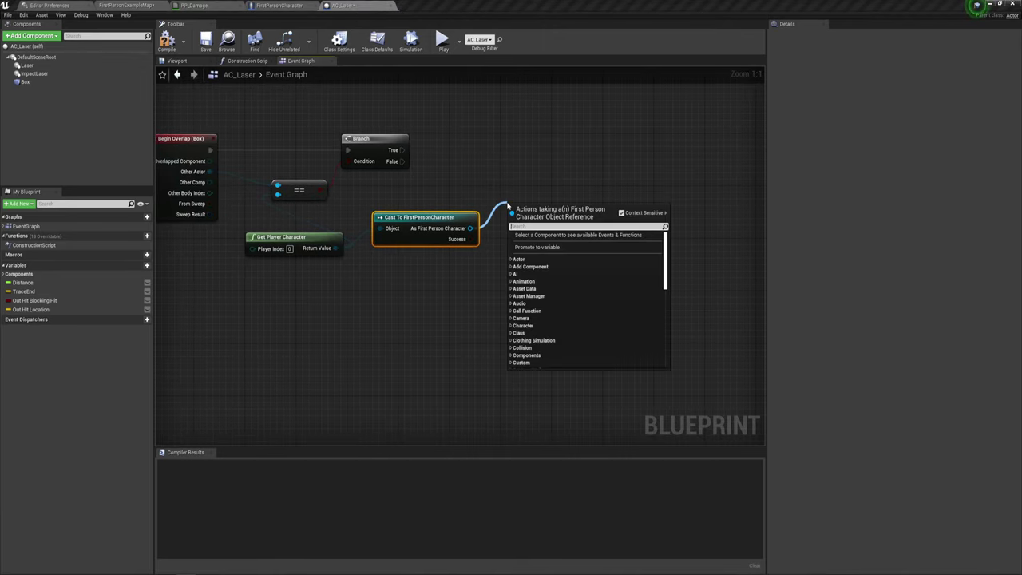
type("da")
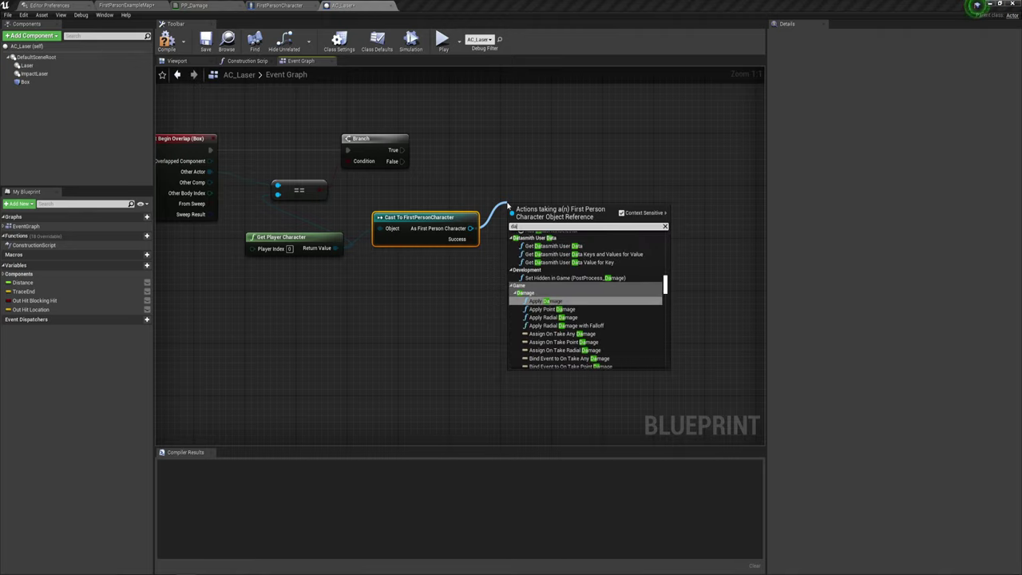
type("mage")
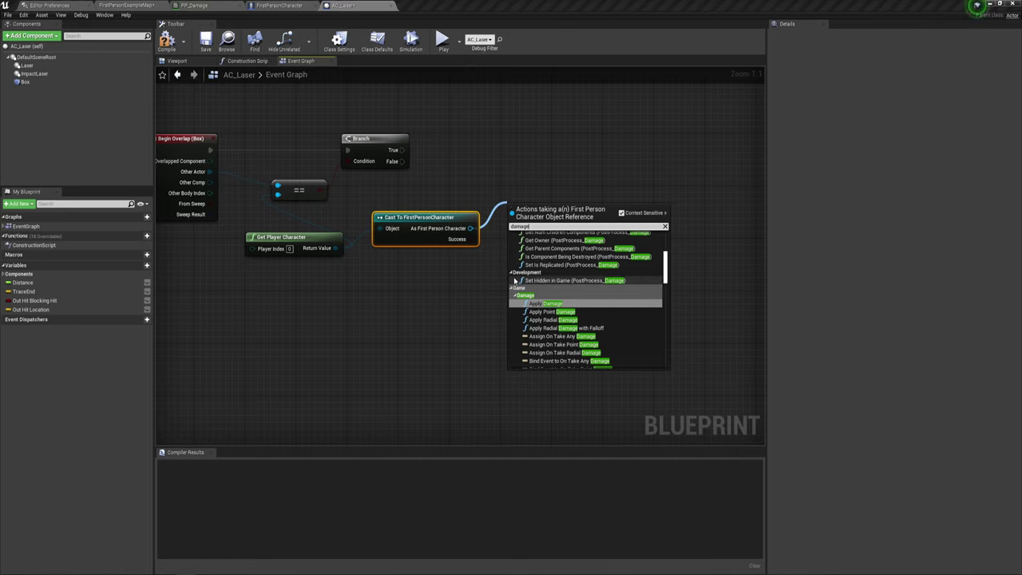
scroll(539, 295, "down", 5)
scroll(539, 295, "up", 3)
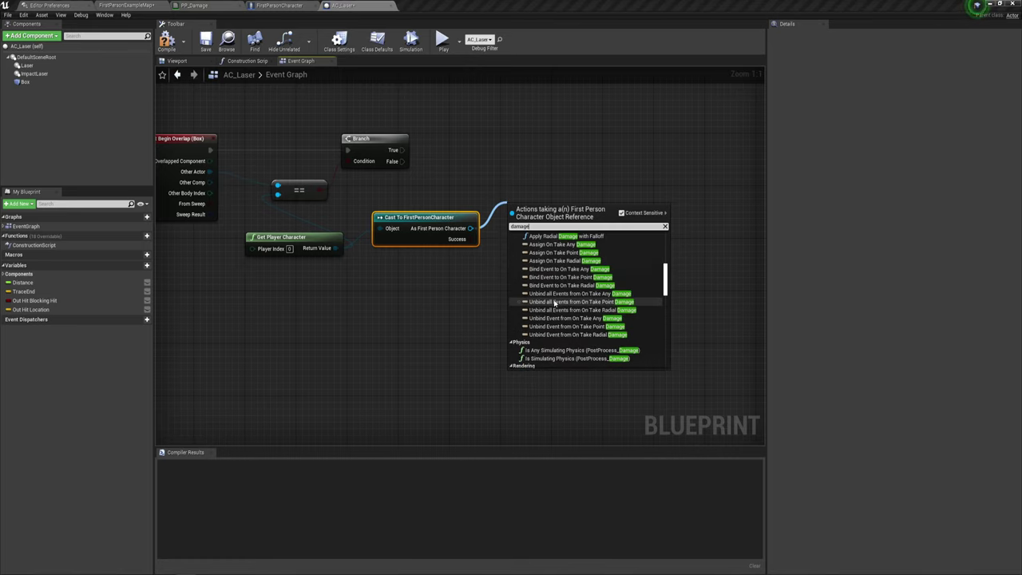
scroll(539, 295, "up", 3)
scroll(556, 311, "up", 2)
scroll(556, 312, "up", 2)
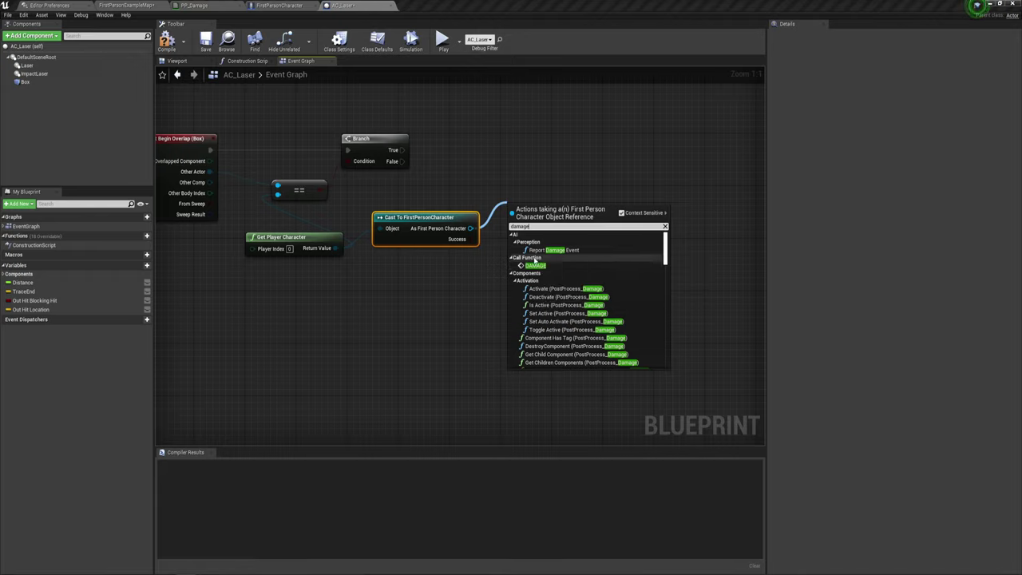
left_click(515, 265)
left_click_drag(496, 153, 522, 139)
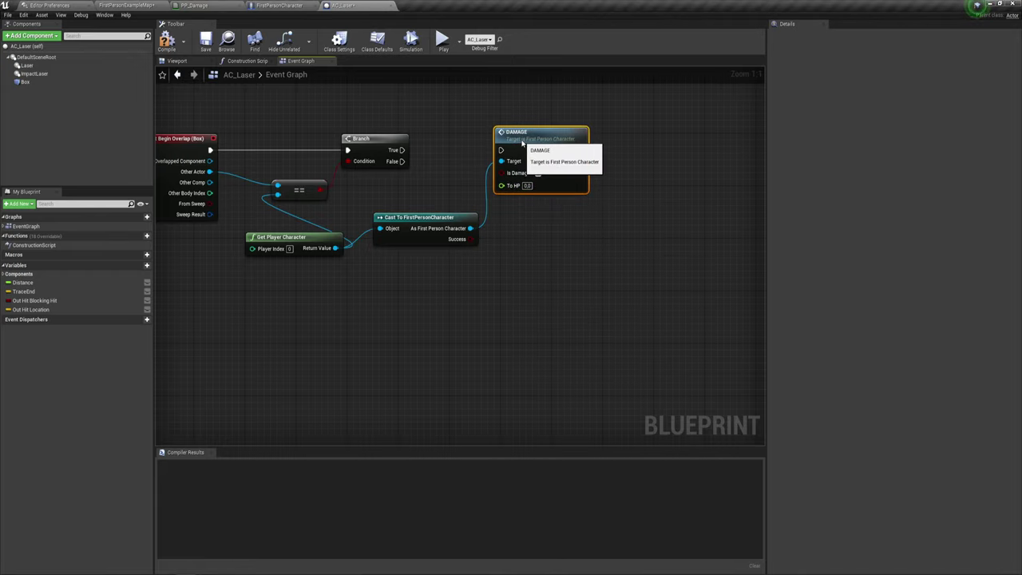
Run DAMAGE from the Branch's True output and tick Is Damage?
left_click_drag(402, 150, 502, 150)
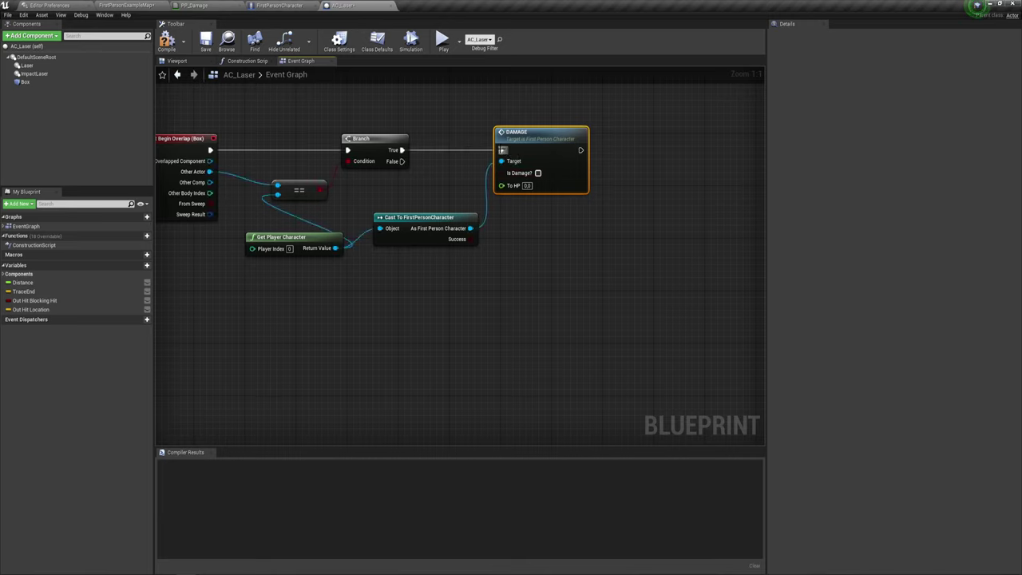
right_click_drag(429, 202, 431, 212)
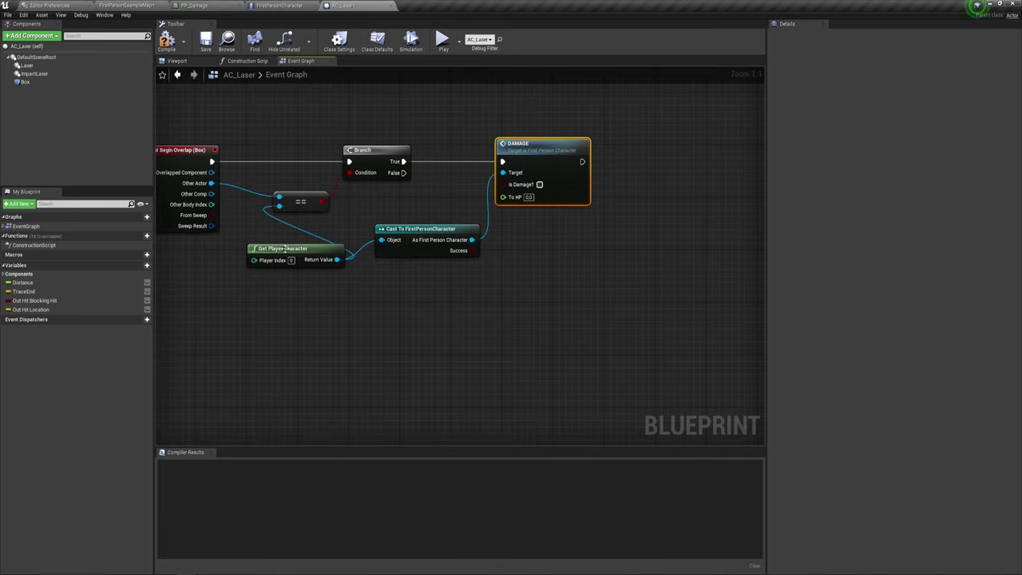
left_click_drag(286, 277, 364, 175)
left_click_drag(452, 119, 580, 296)
right_click_drag(587, 230, 601, 252)
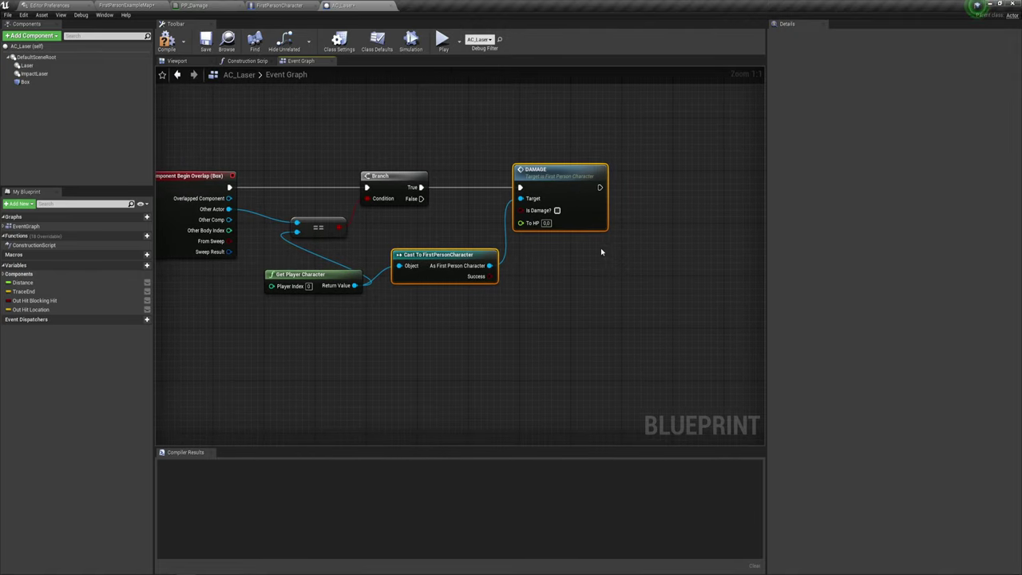
left_click(557, 209)
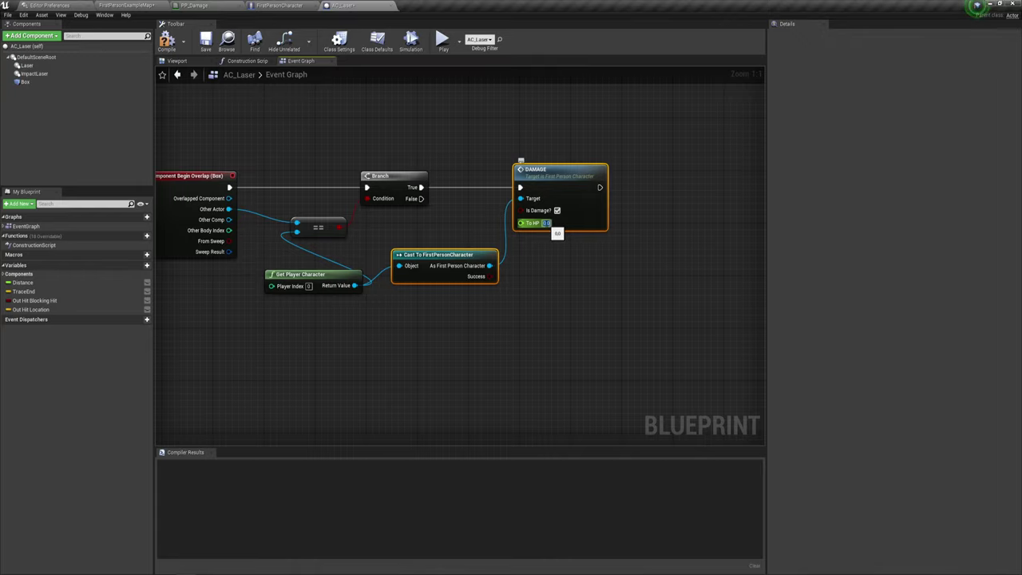
Pan the graph left and drag a wire from DAMAGE's exec output to list follow-up actions
left_click(540, 245)
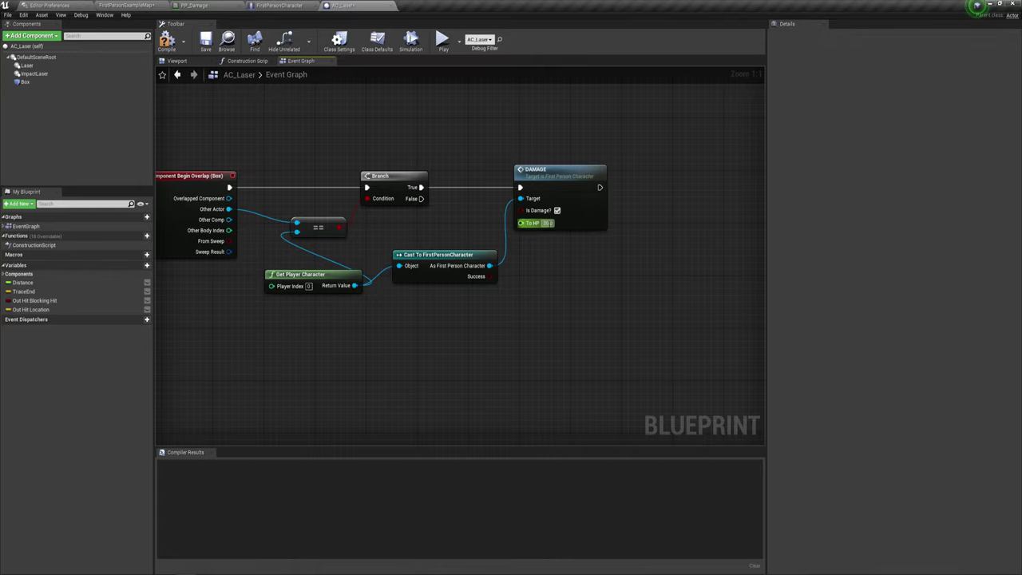
right_click_drag(549, 276, 506, 290)
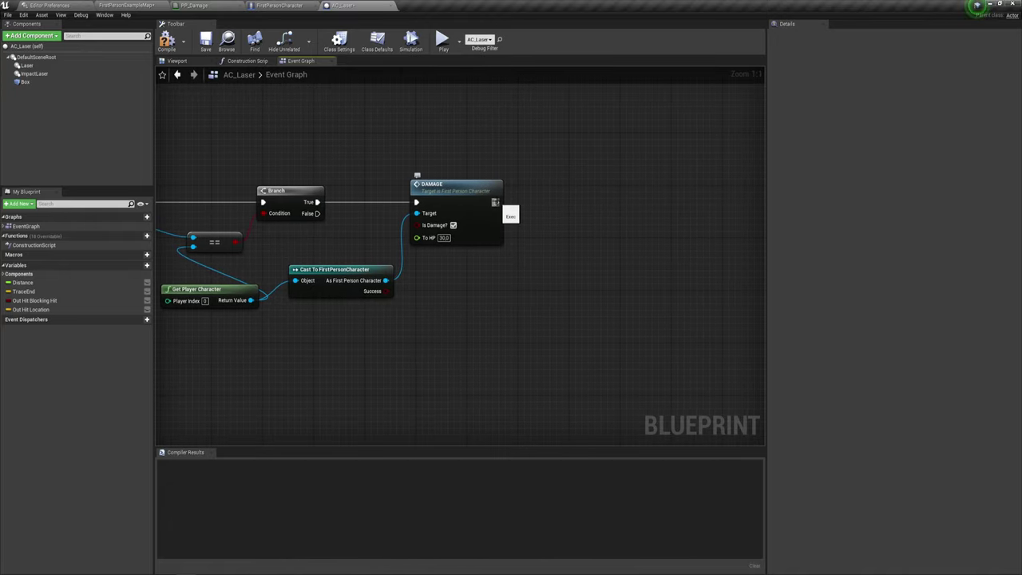
right_click_drag(535, 234, 472, 249)
left_click_drag(431, 216, 493, 207)
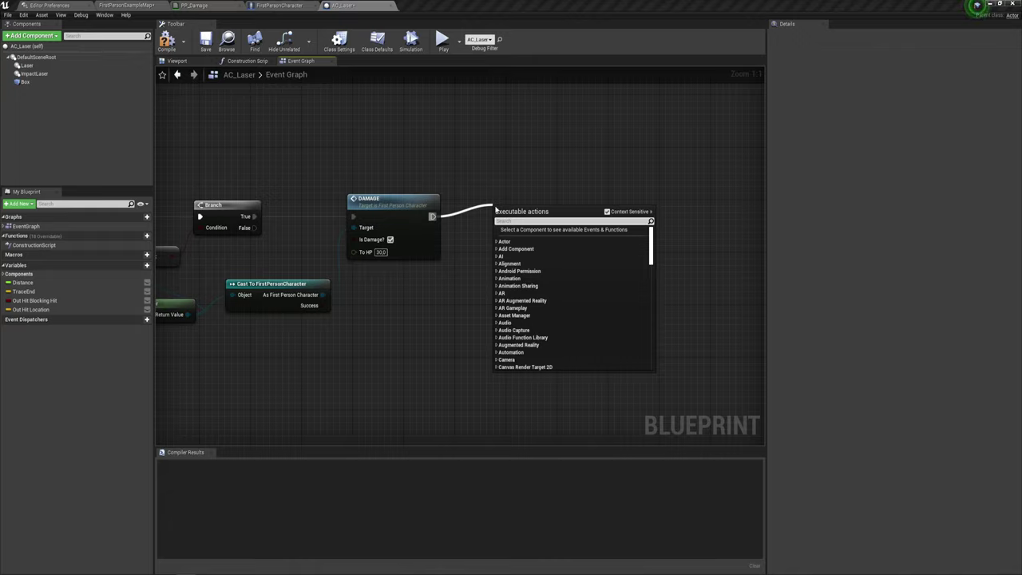
Add a Timeline node wired from DAMAGE to Play from Start, and give it float track NewTrack_0
type("time")
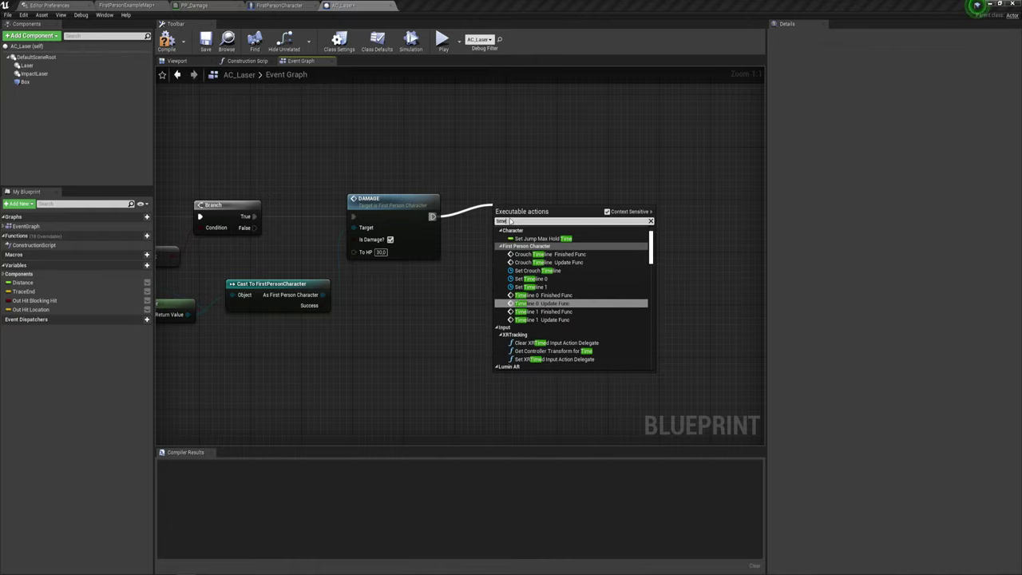
left_click_drag(652, 247, 655, 357)
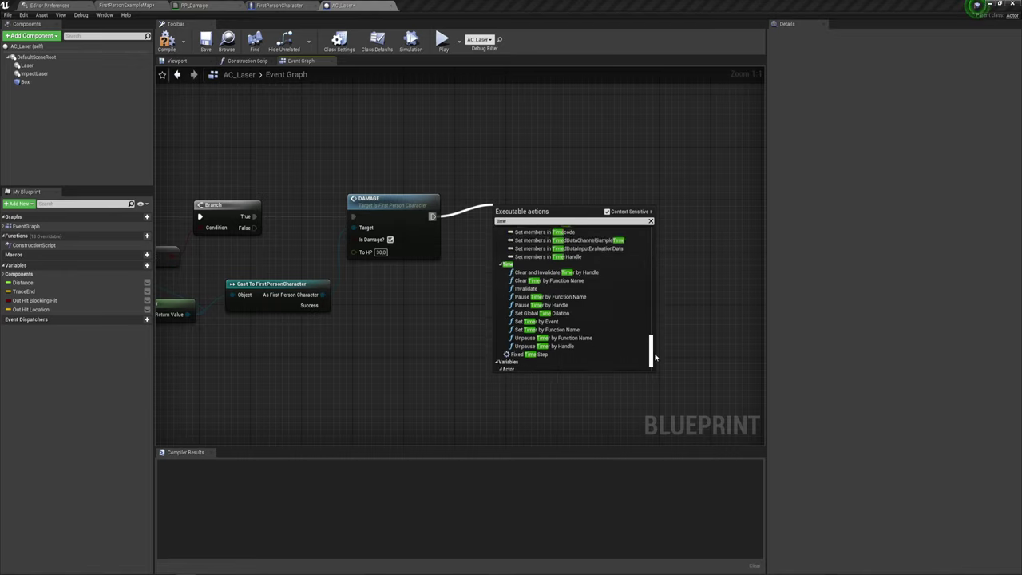
left_click(530, 363)
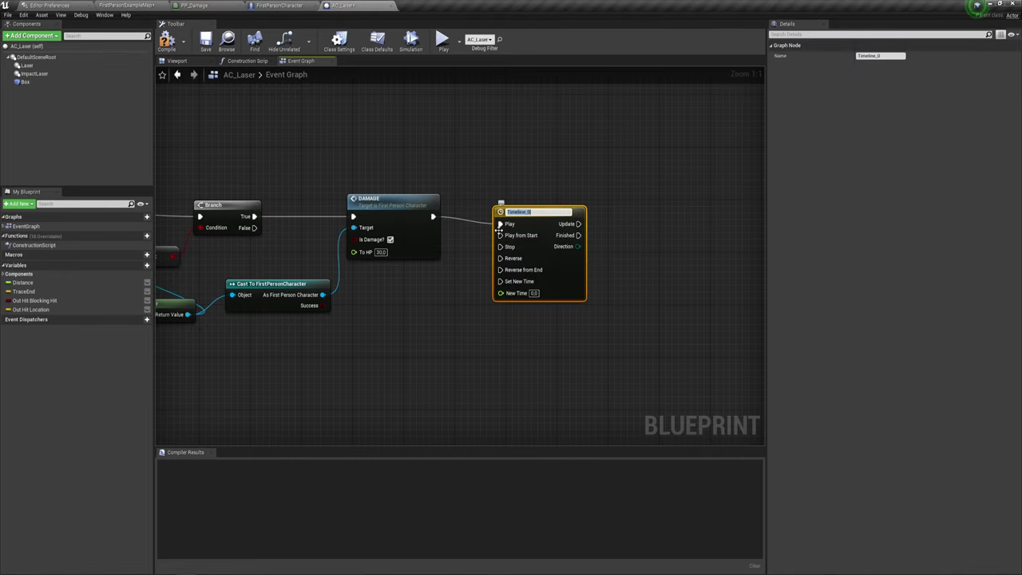
mouse_move(433, 217)
left_mouse_down()
mouse_move(499, 235)
mouse_move(515, 205)
left_mouse_up()
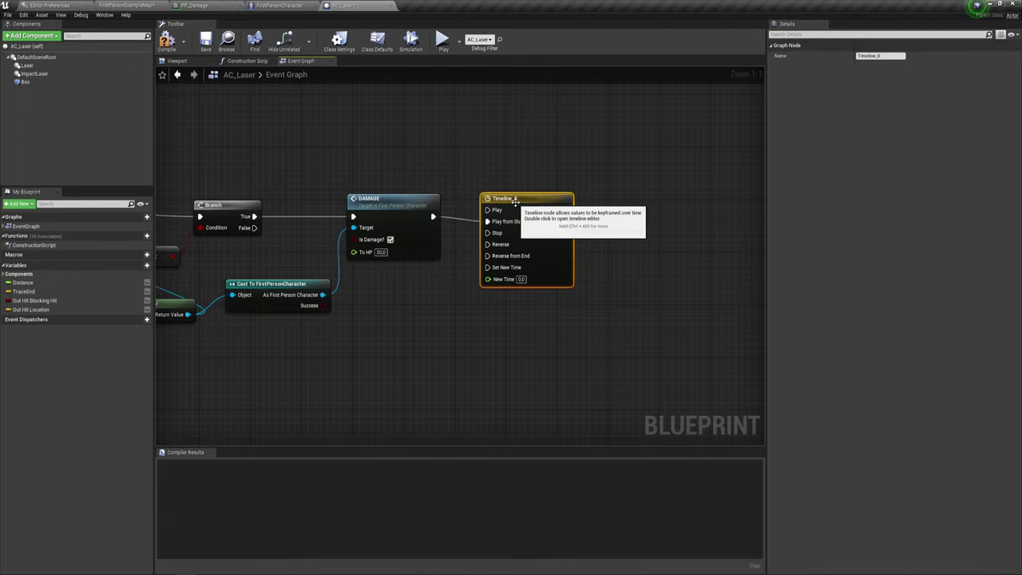
double_click(515, 201)
left_click(165, 83)
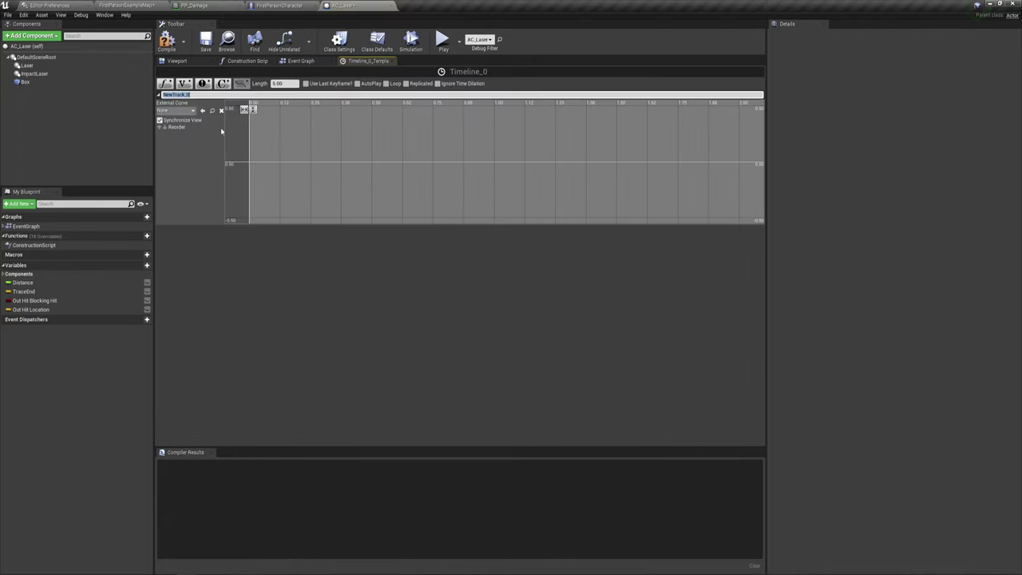
Add keys to the NewTrack_0 curve and move the time-zero key to time 1.0
left_click(263, 161, "shift")
left_click(420, 141, "shift")
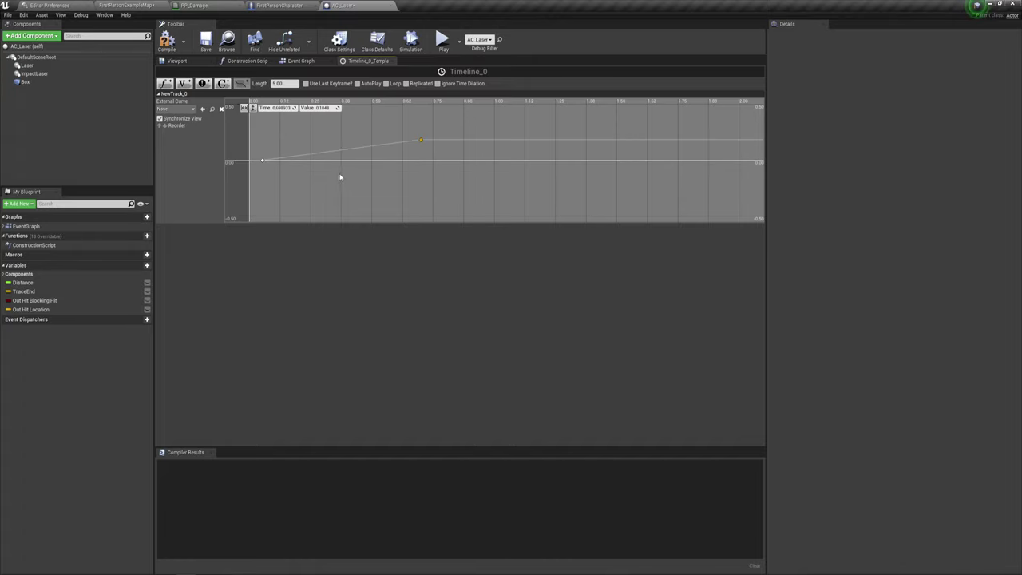
left_click(263, 160)
left_click(420, 141)
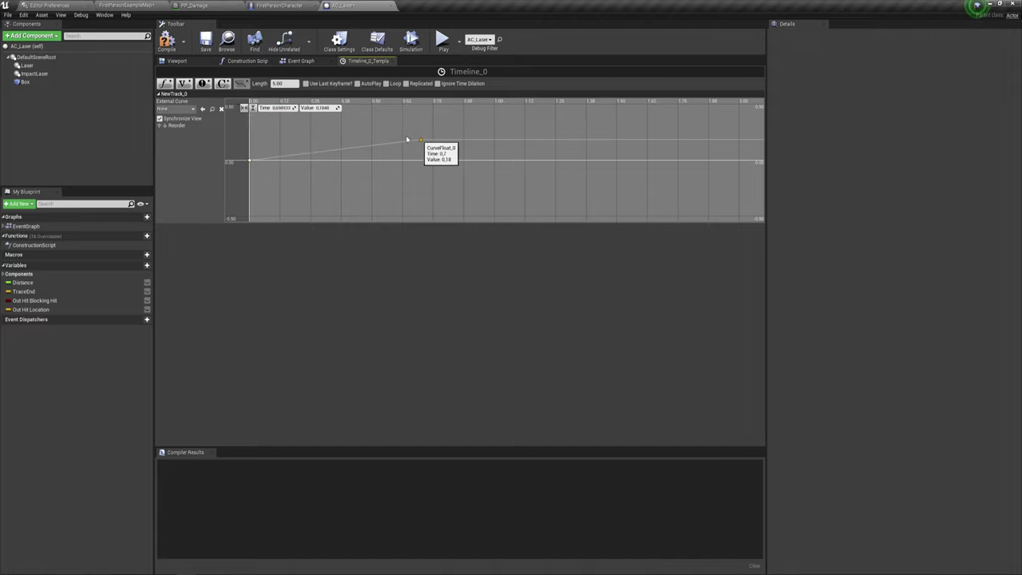
left_click(278, 108)
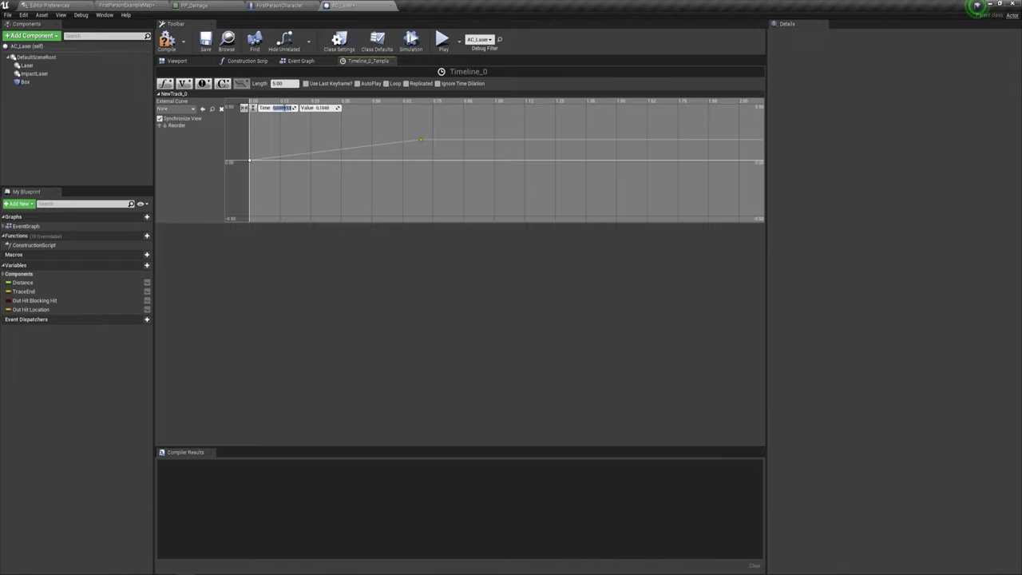
left_click(250, 162)
type("1")
left_click(324, 108)
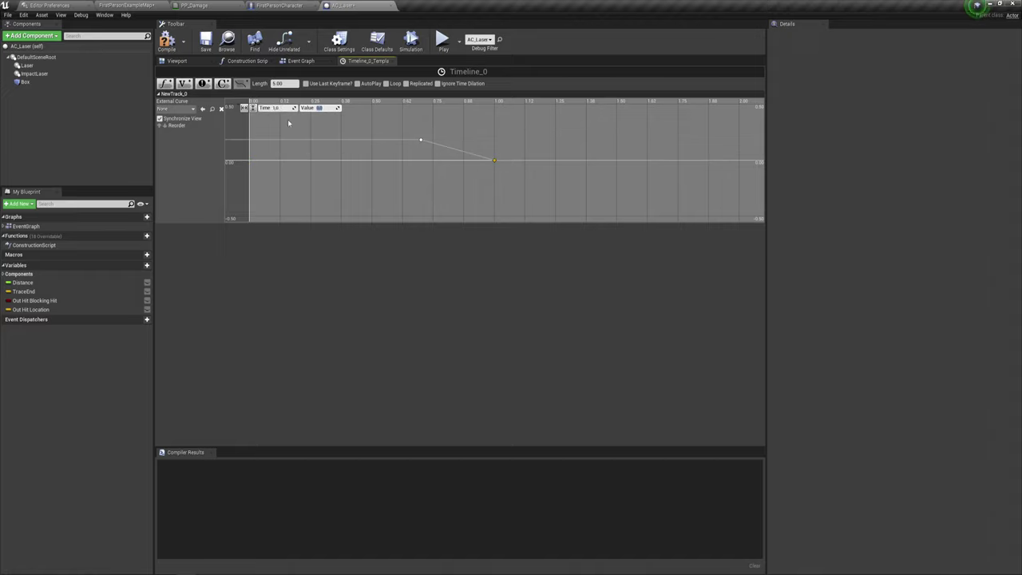
Set the middle key's value to 0 and move the time-1.0 key to 0.7
left_click(420, 139)
left_click(285, 108)
key("Tab")
type("0")
key("Return")
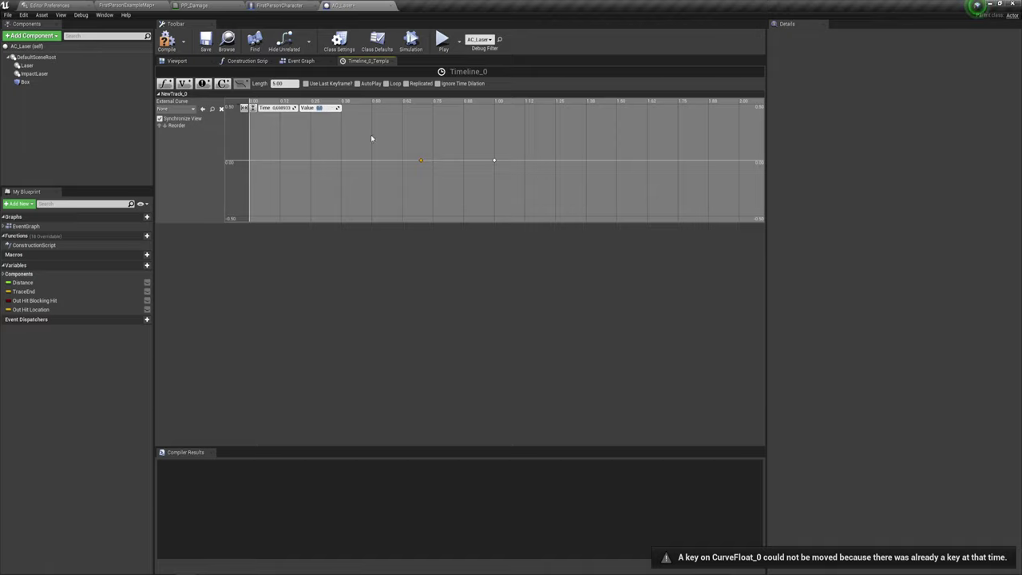
left_click(494, 161)
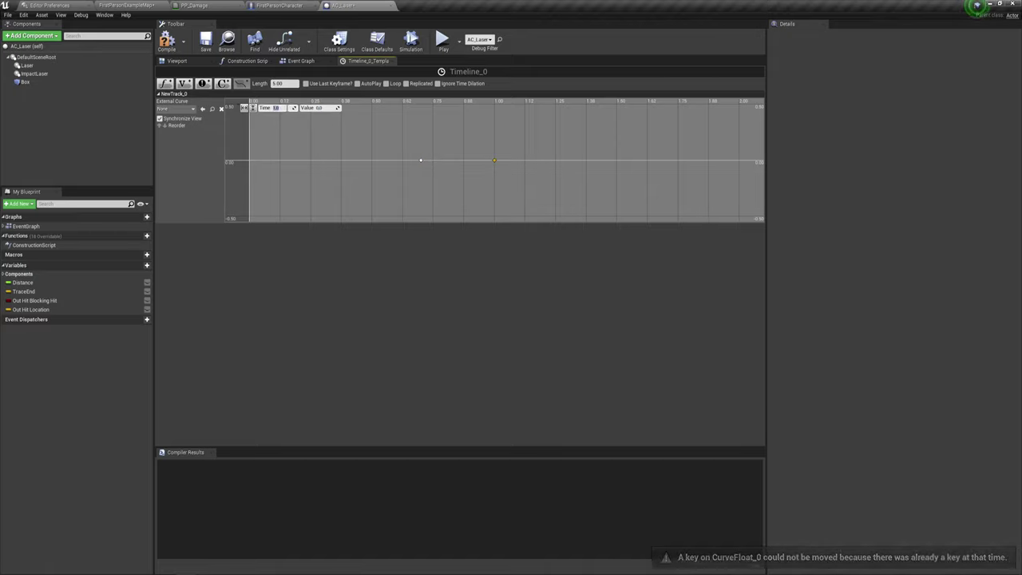
left_click(280, 108)
type("0.7")
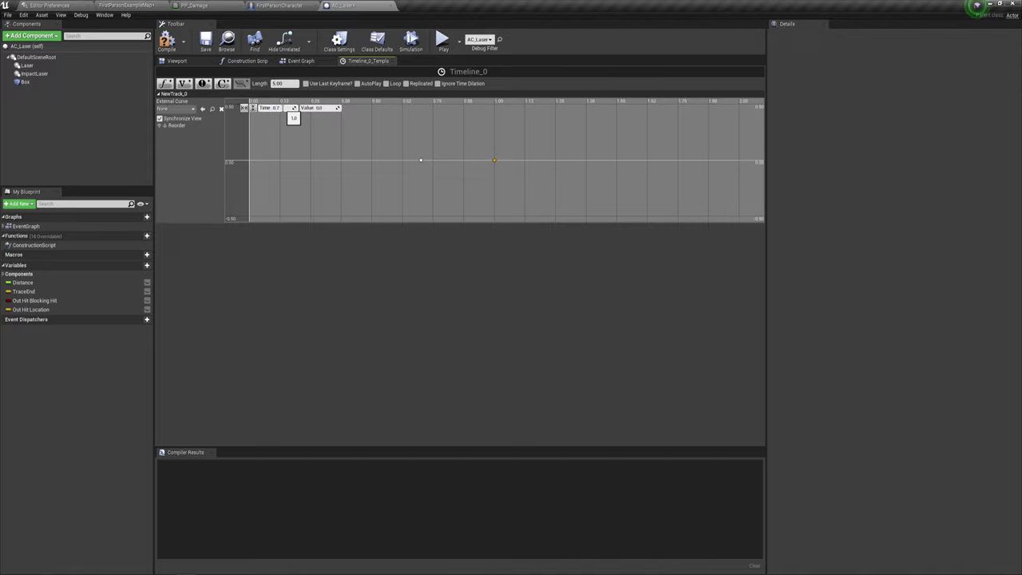
key("Tab")
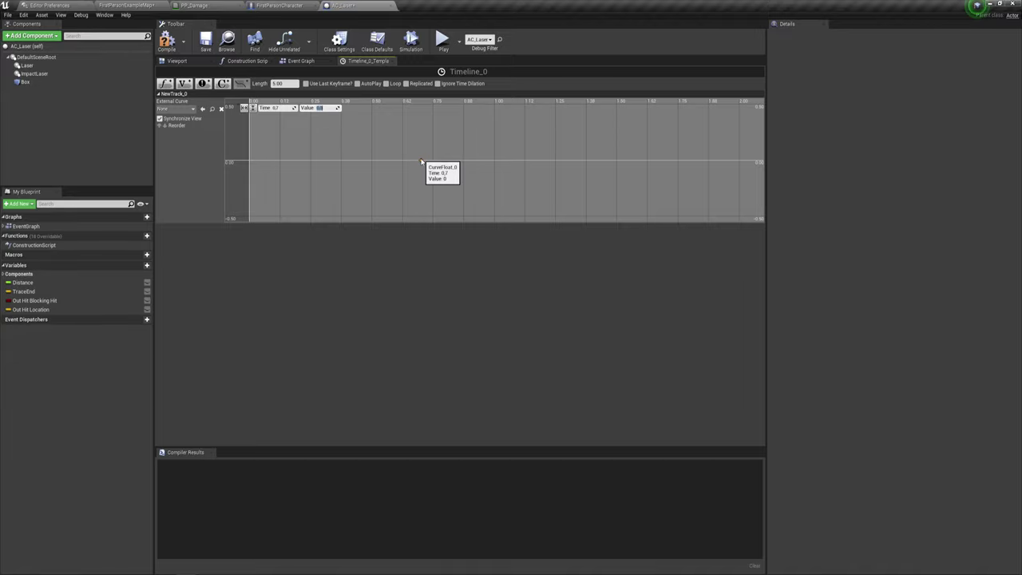
Add a key at time 0 with value 1 and set the timeline length to 0.70
scroll(418, 174, "down", 5)
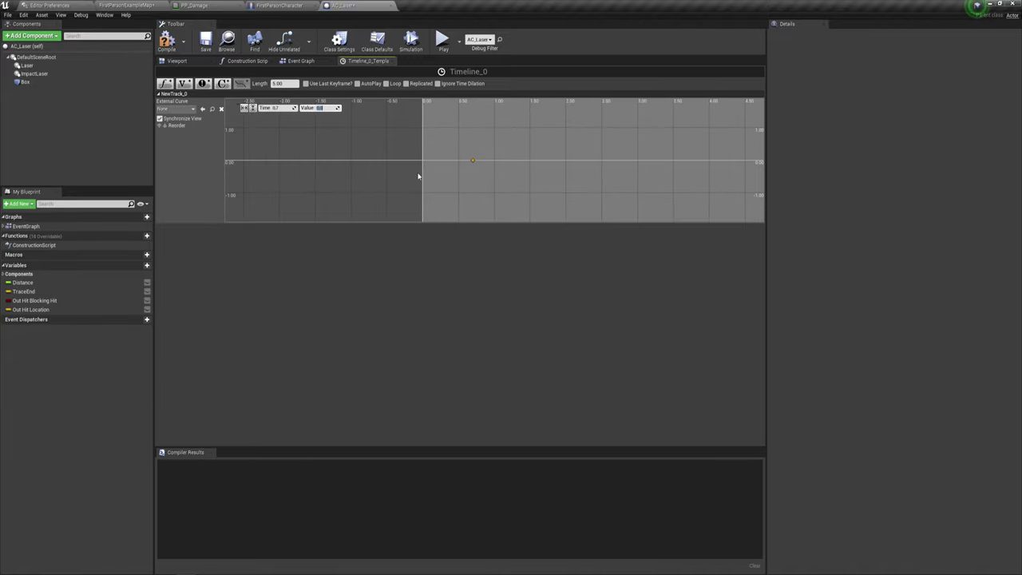
scroll(417, 175, "up", 3)
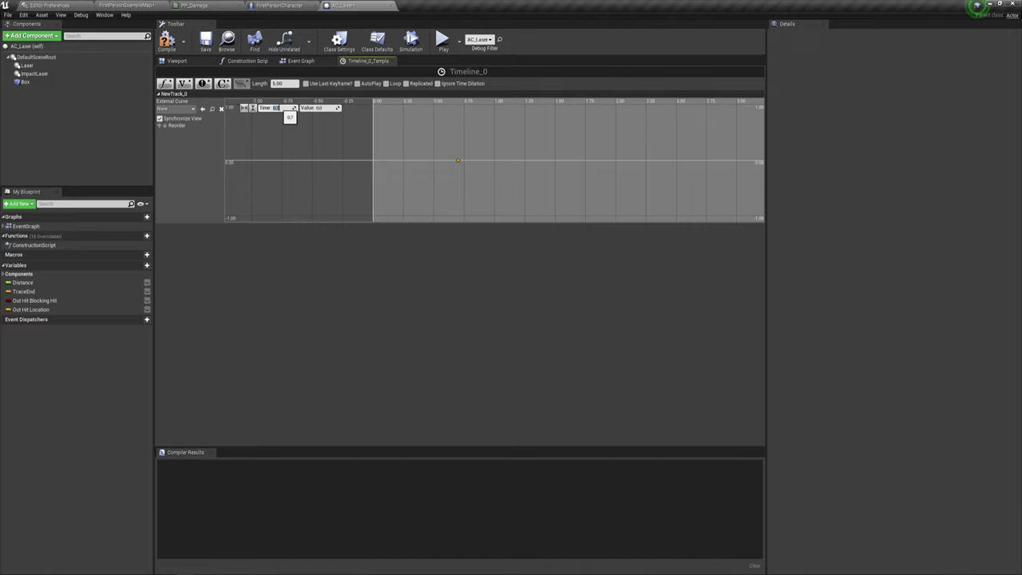
left_click(386, 133, "shift")
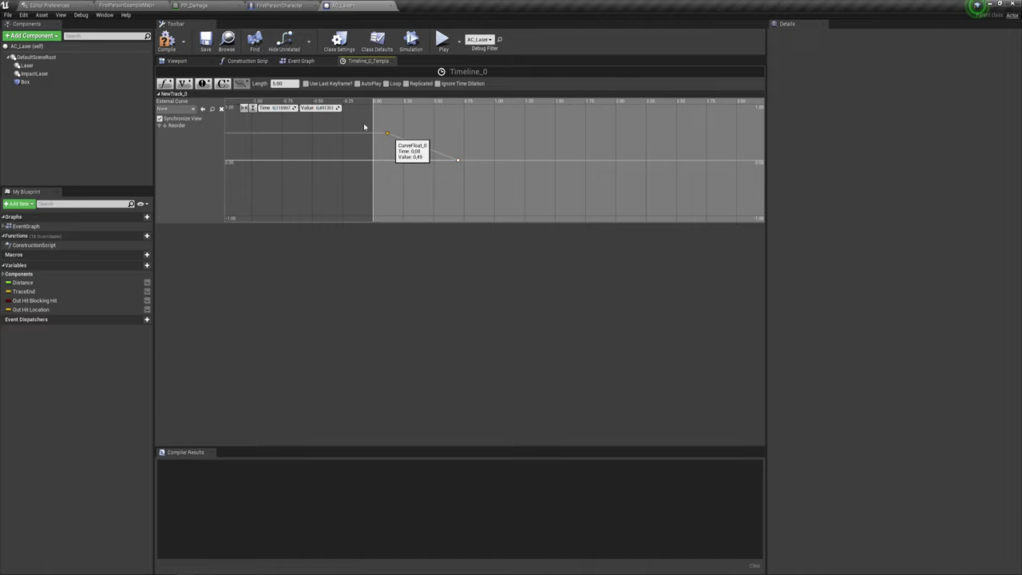
left_click(283, 108)
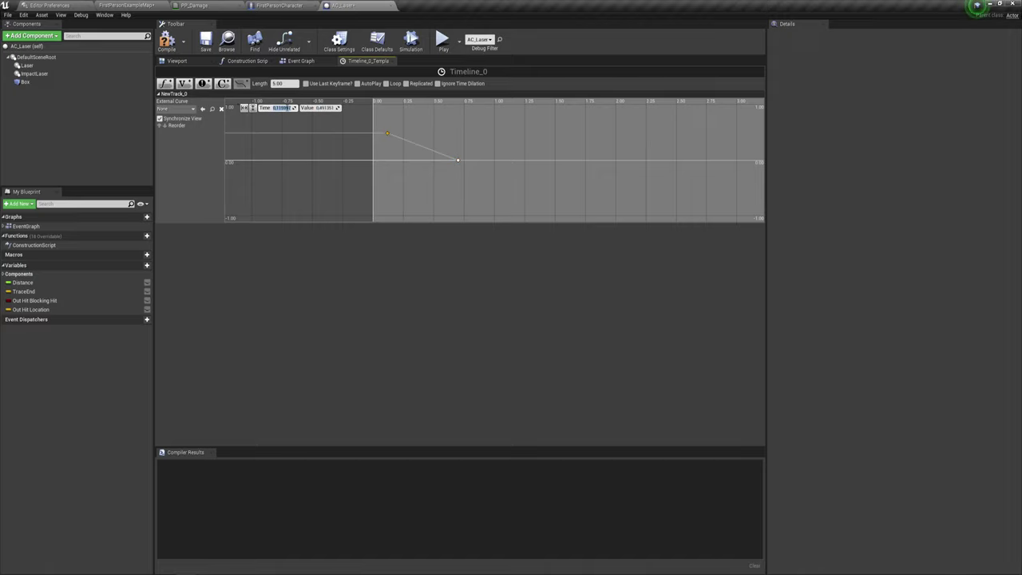
type("1")
key("Return")
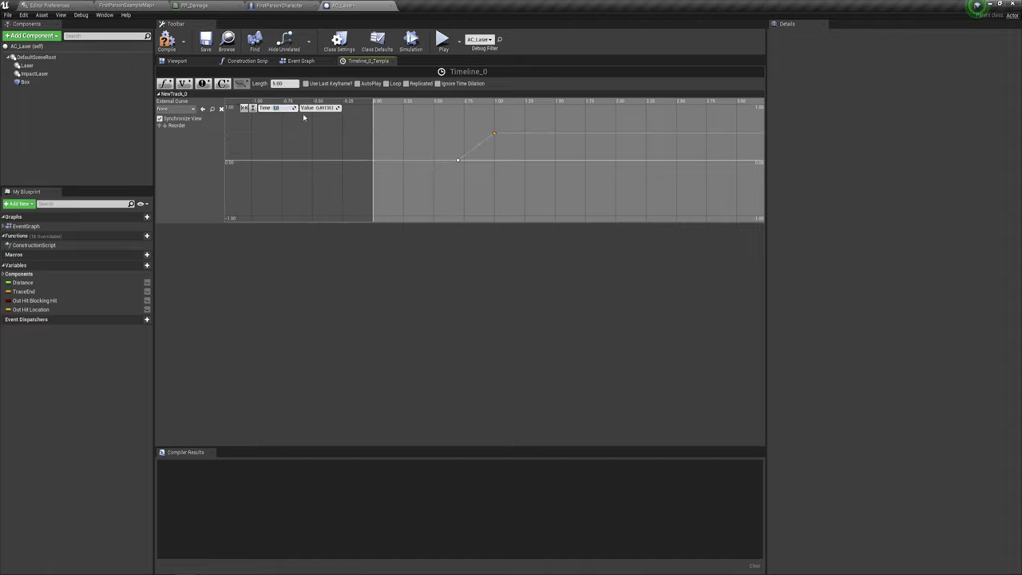
type("0")
key("Return")
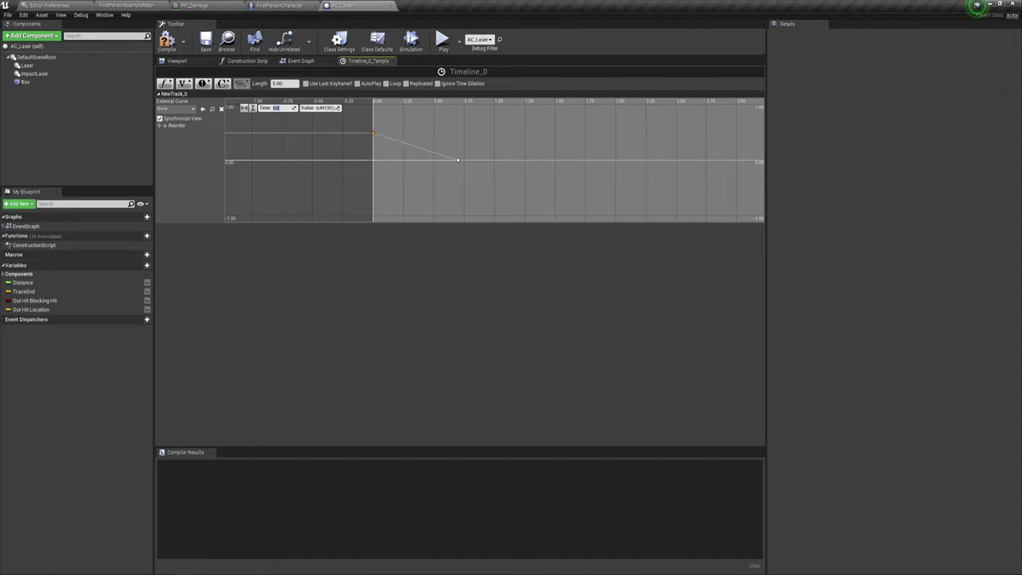
type("1")
key("Return")
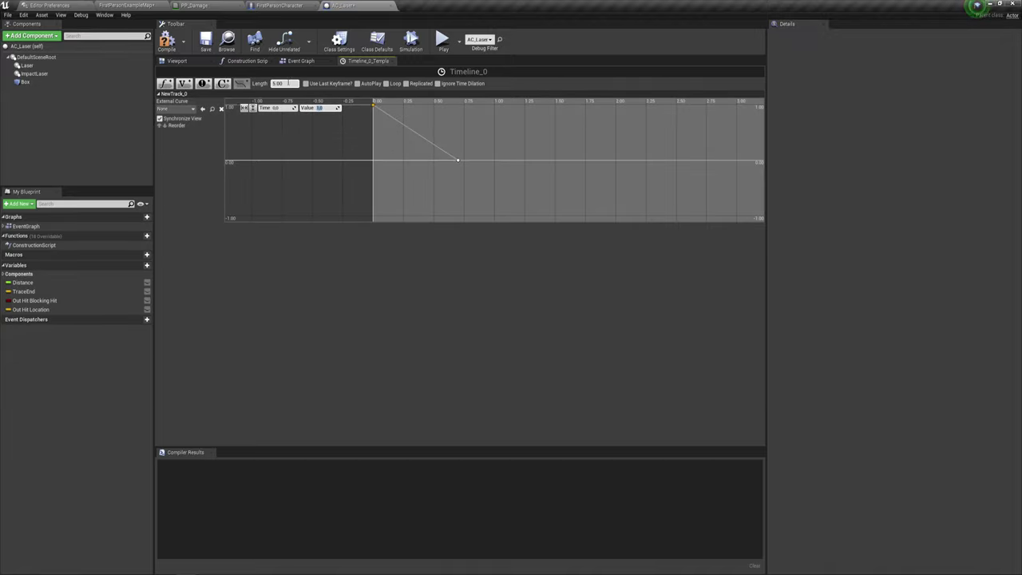
type("0.7")
key("Return")
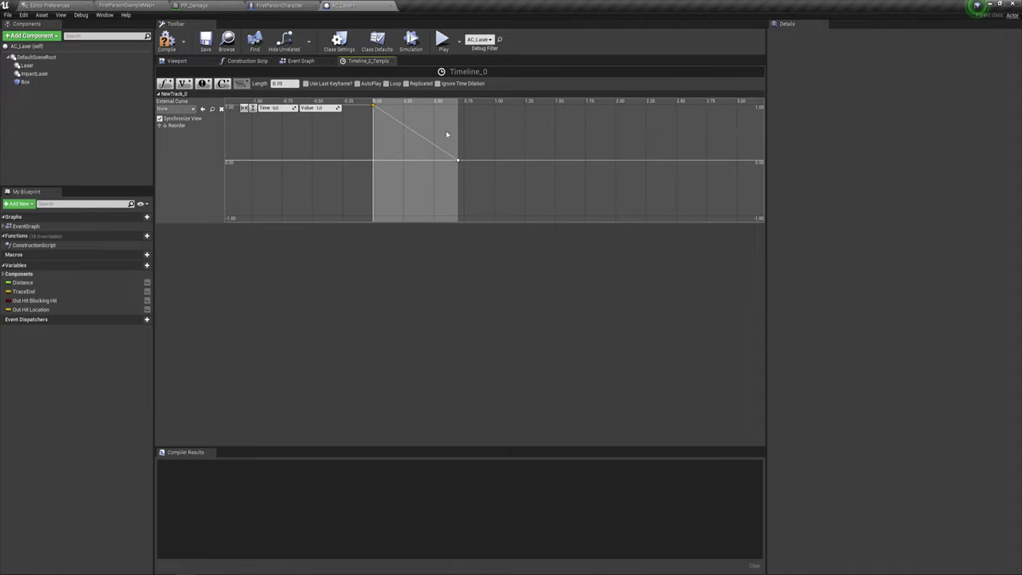
Give the selected keys Auto interpolation so the curve eases smoothly from 1 to 0
left_click(458, 160, "ctrl")
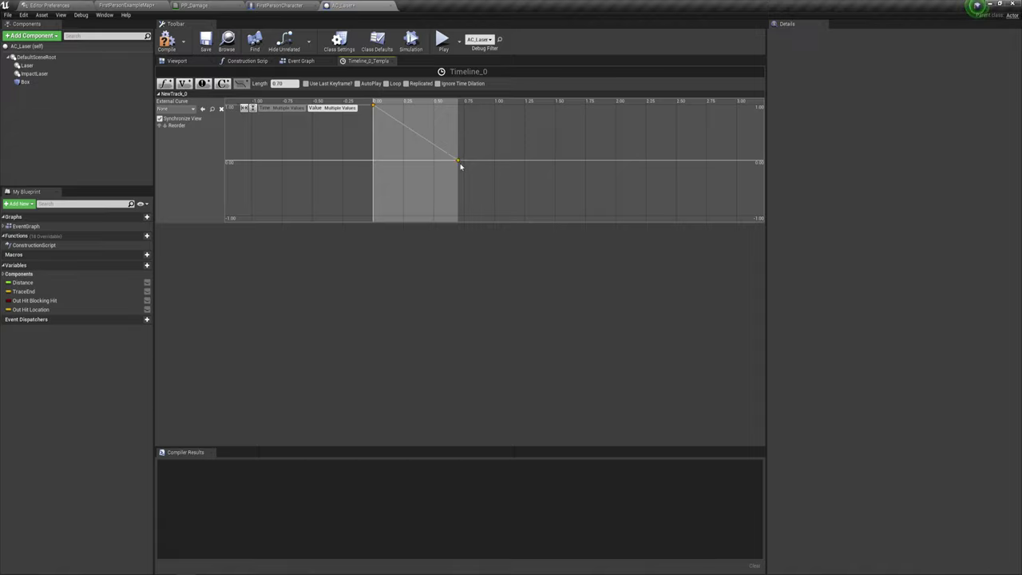
left_click_drag(458, 161, 458, 160)
right_click(457, 161)
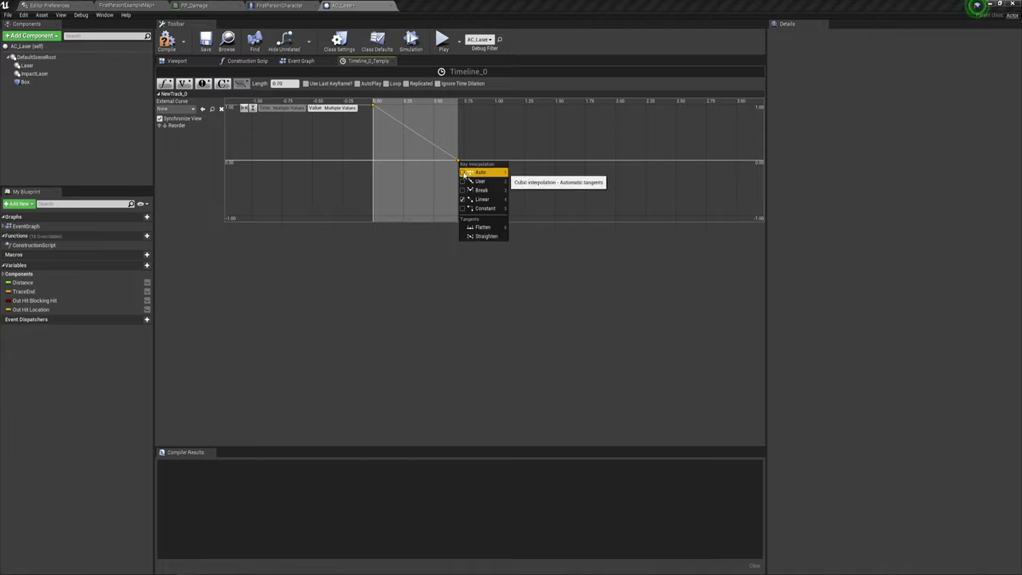
left_click(466, 173)
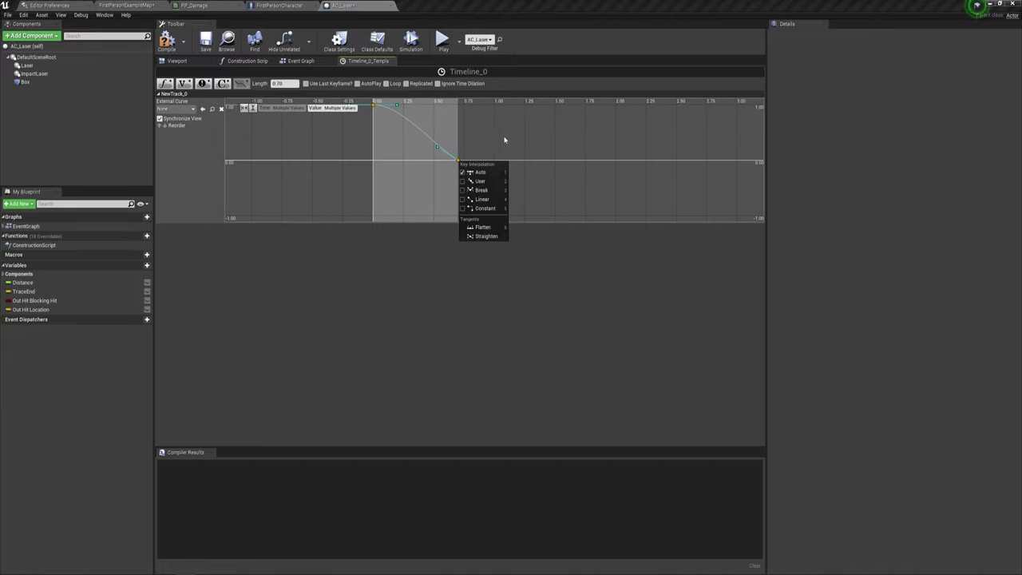
left_click(504, 139)
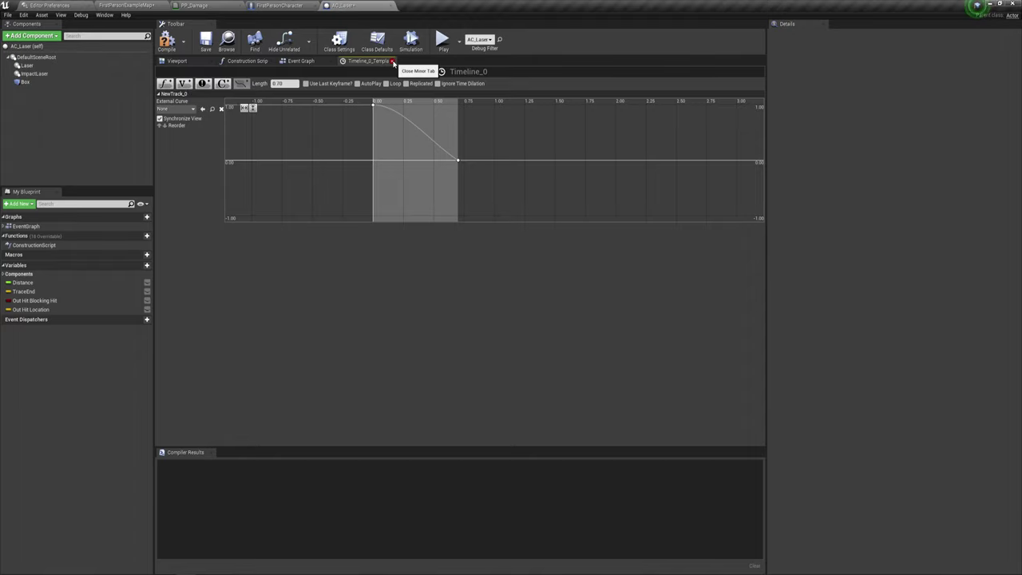
Add a Set Scalar Parameter Value node driven by Timeline_0's Update output
left_click(393, 62)
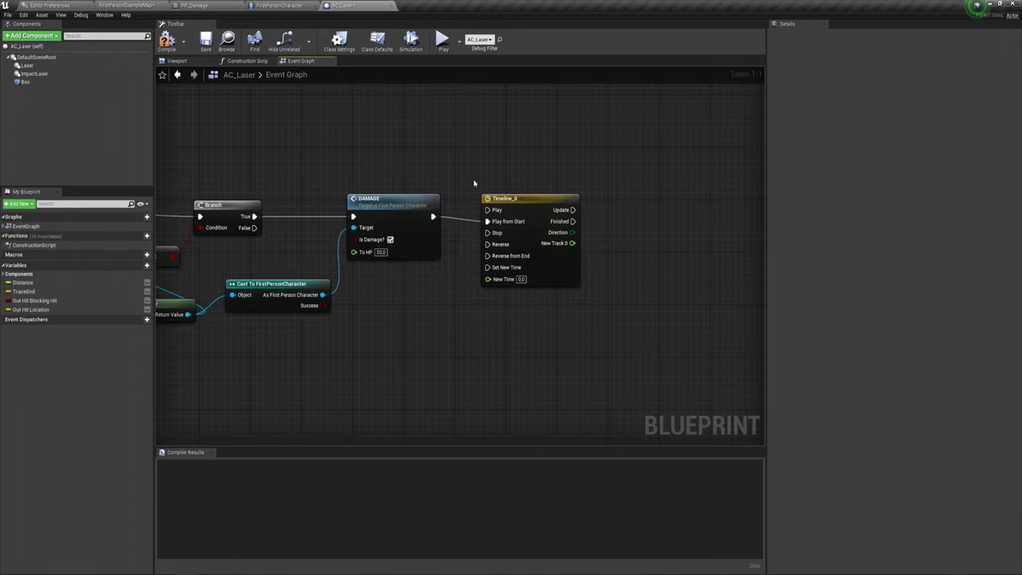
left_click_drag(572, 243, 629, 247)
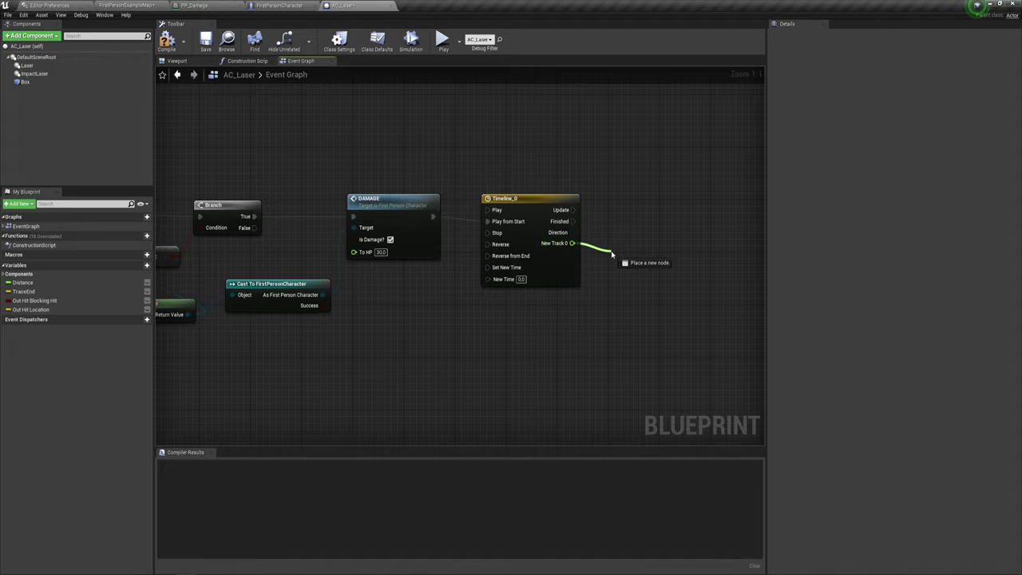
right_click_drag(620, 202, 477, 206)
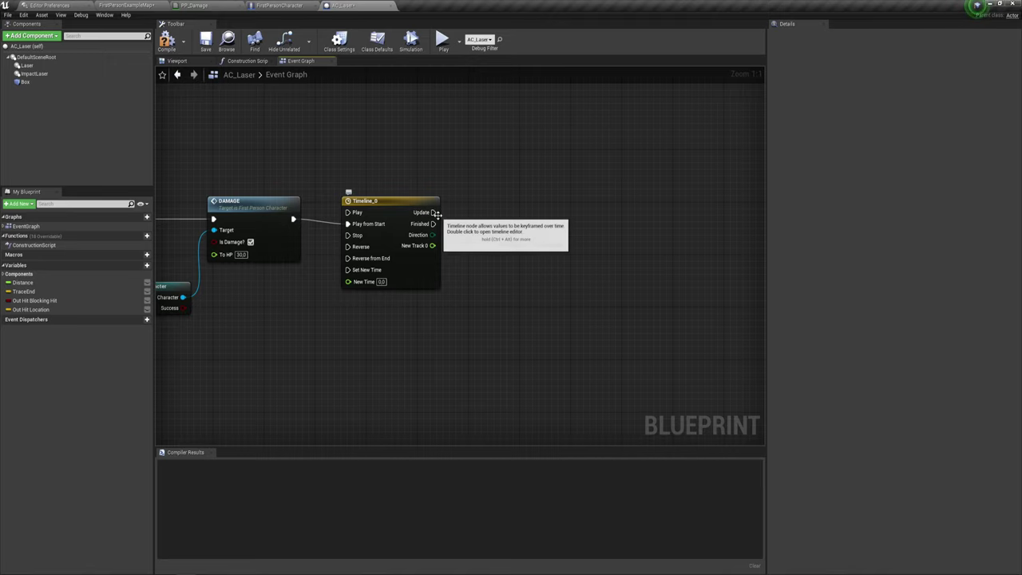
mouse_move(446, 282)
right_mouse_down()
mouse_move(427, 259)
mouse_move(405, 291)
right_mouse_up()
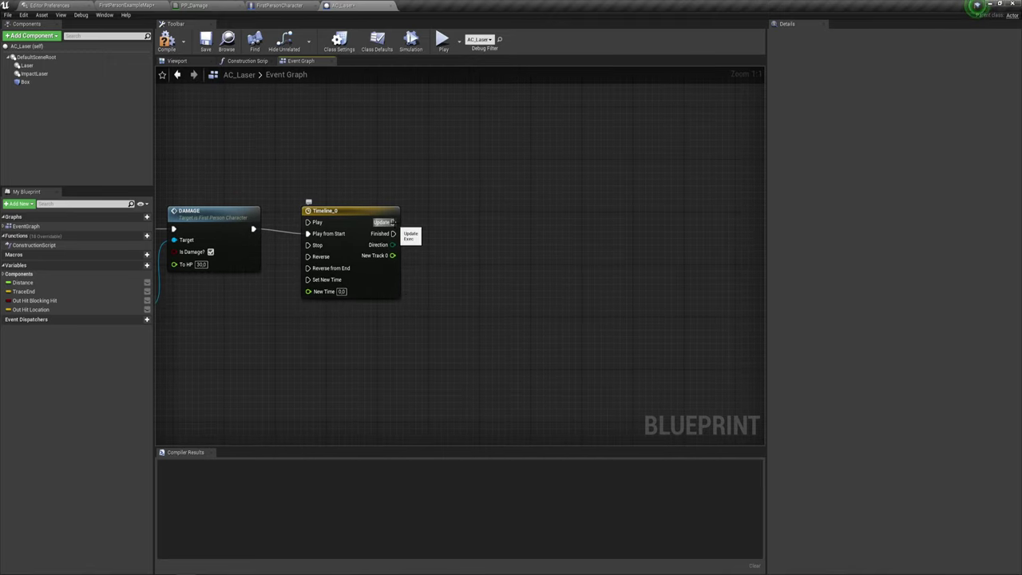
left_click_drag(392, 222, 482, 202)
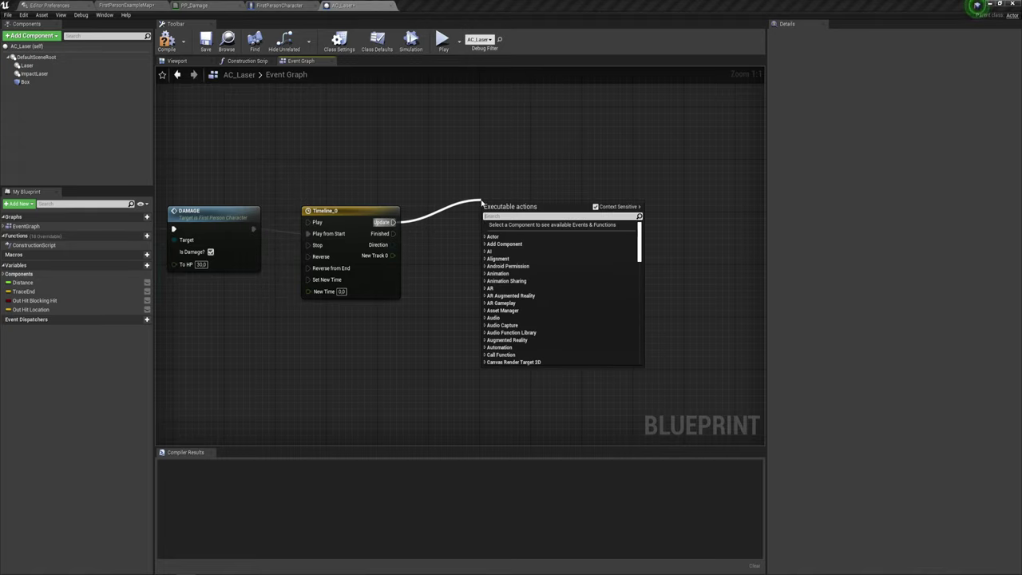
type("set")
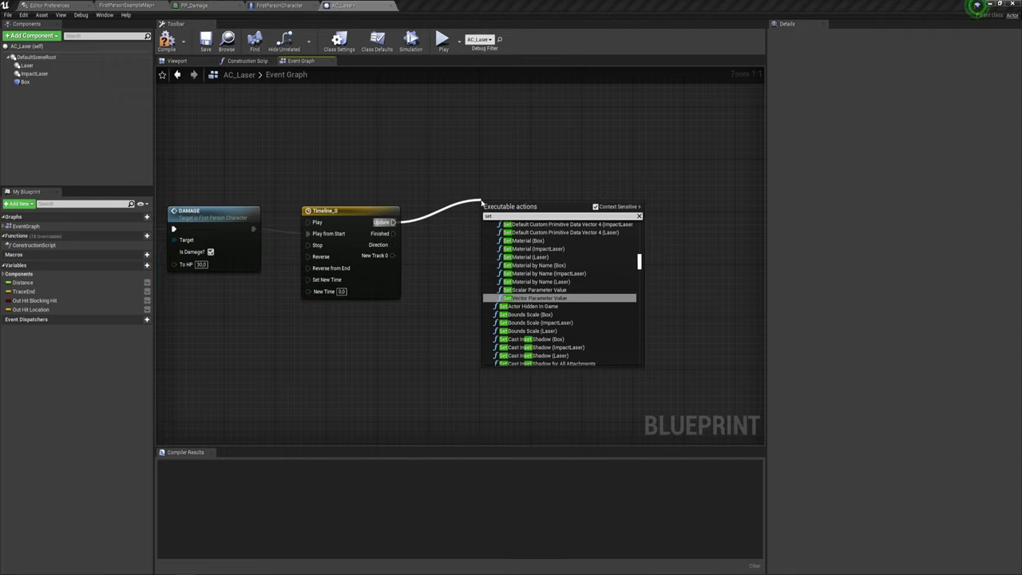
type(" sc")
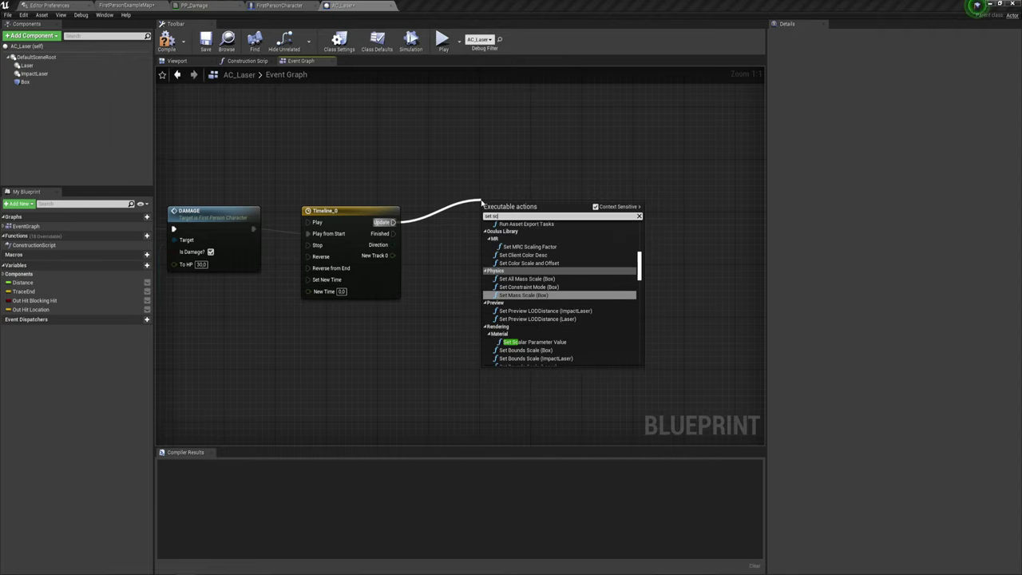
type("a")
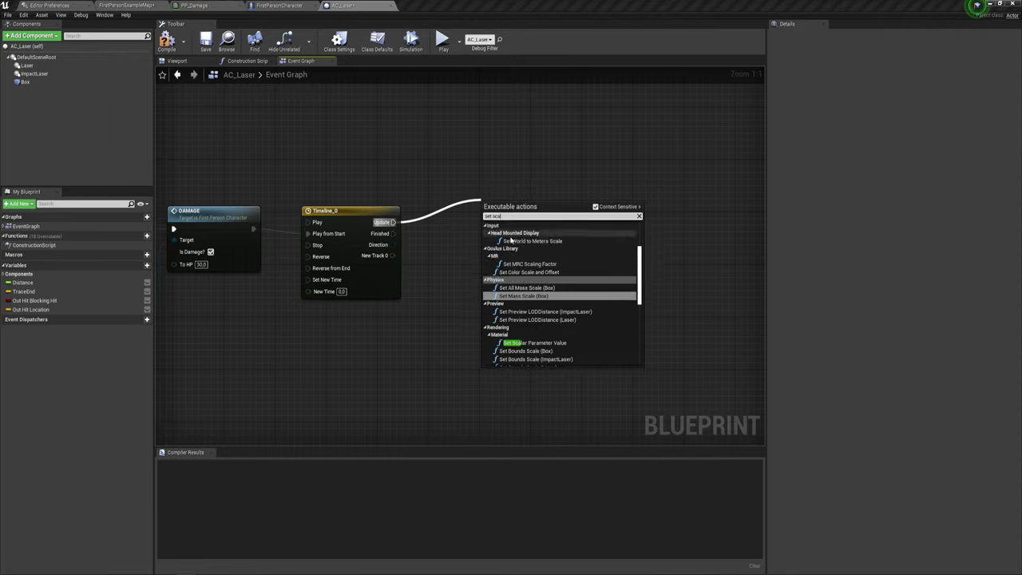
scroll(551, 305, "down", 1)
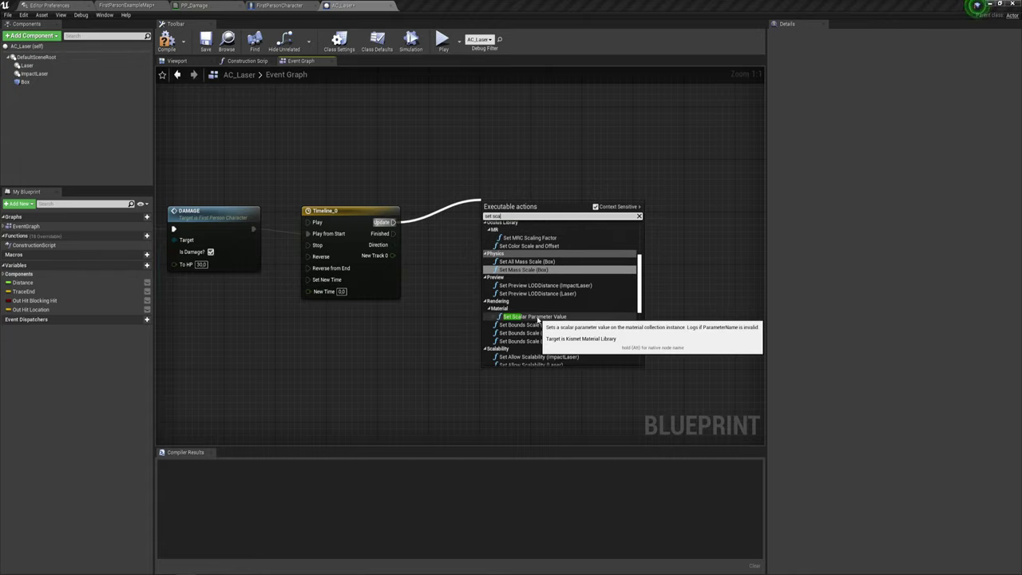
left_click(538, 319)
Target the MaterialParameter collection's DAMAGE parameter and feed New Track 0 into Parameter Value
left_click(525, 234)
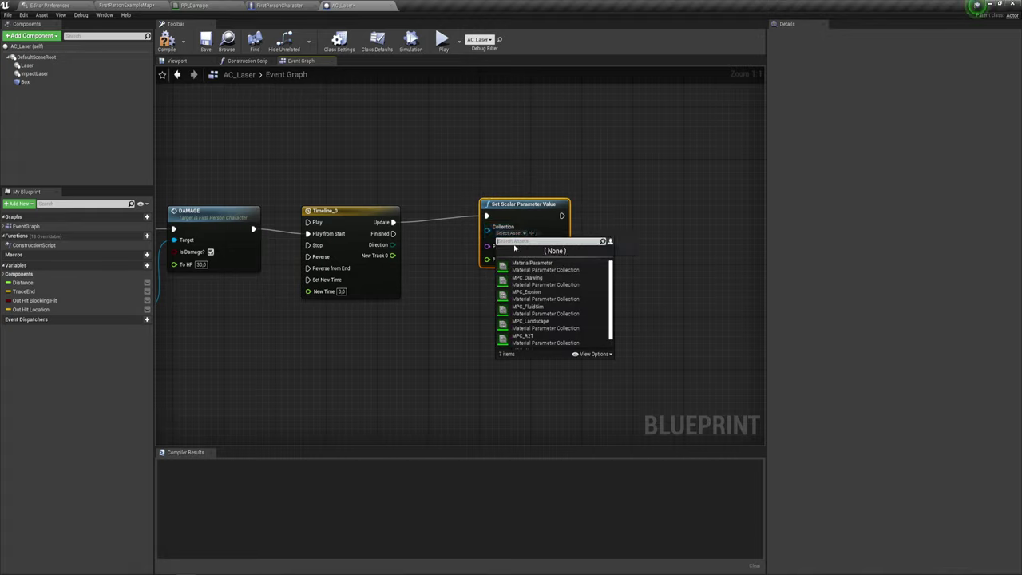
type("PP")
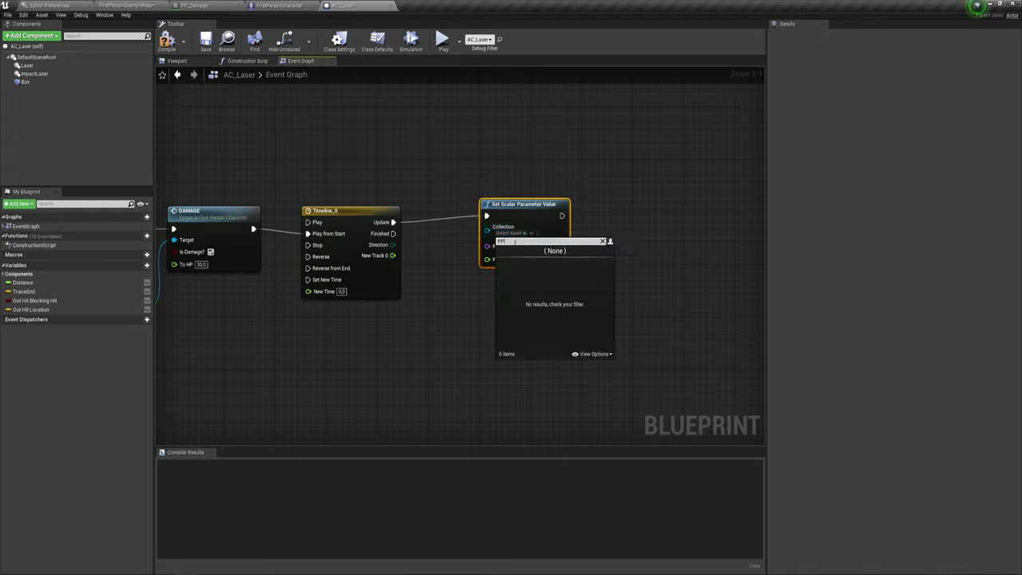
key("BackSpace")
key("BackSpace")
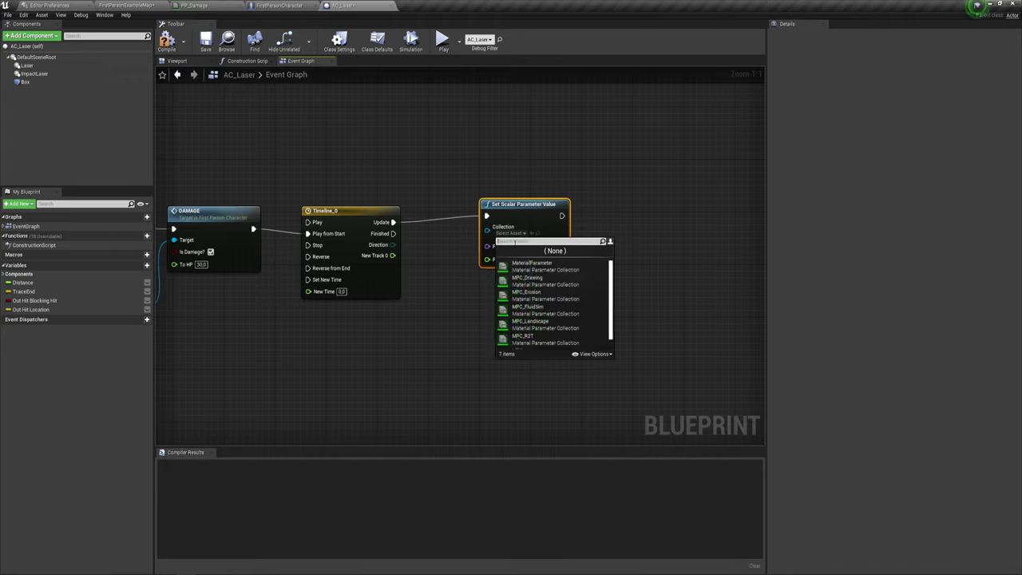
type("Me")
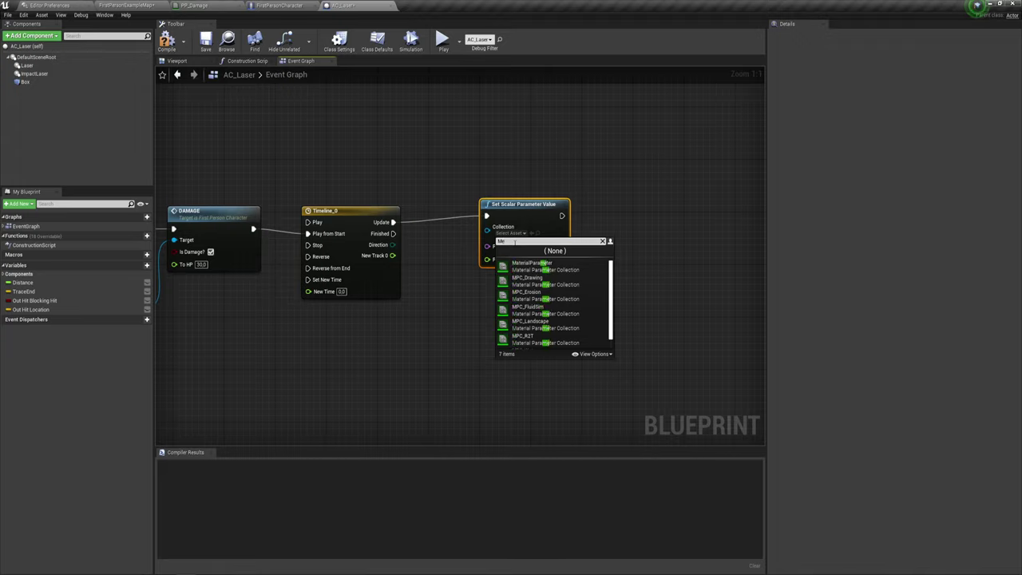
key("BackSpace")
type("ater")
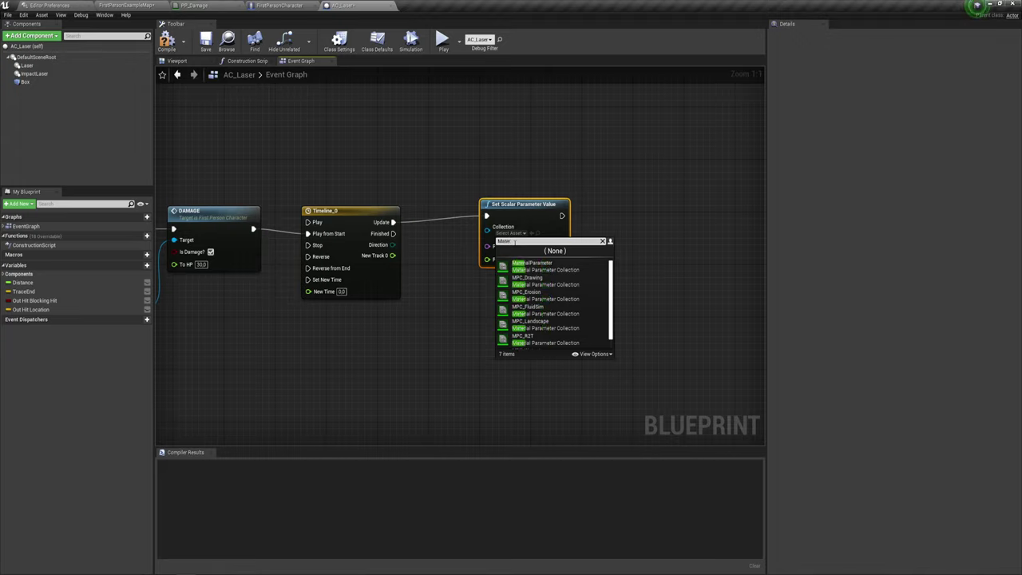
left_click(532, 264)
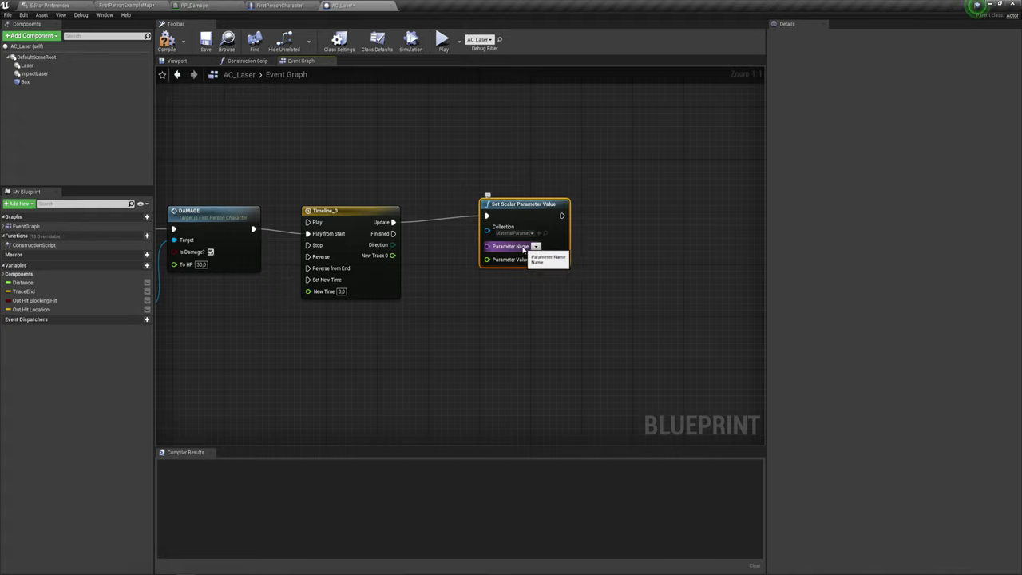
left_click(536, 248)
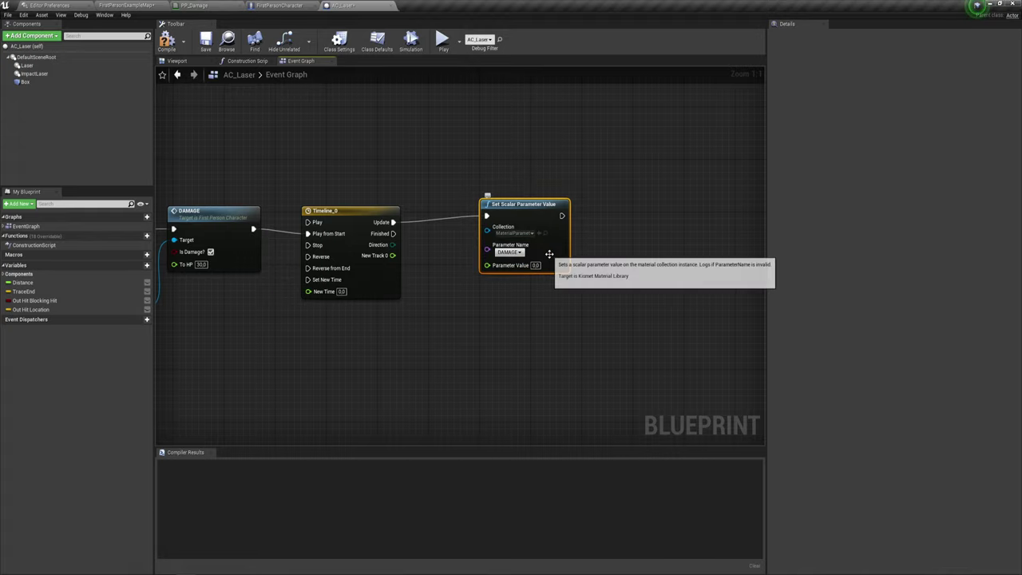
left_click(548, 254)
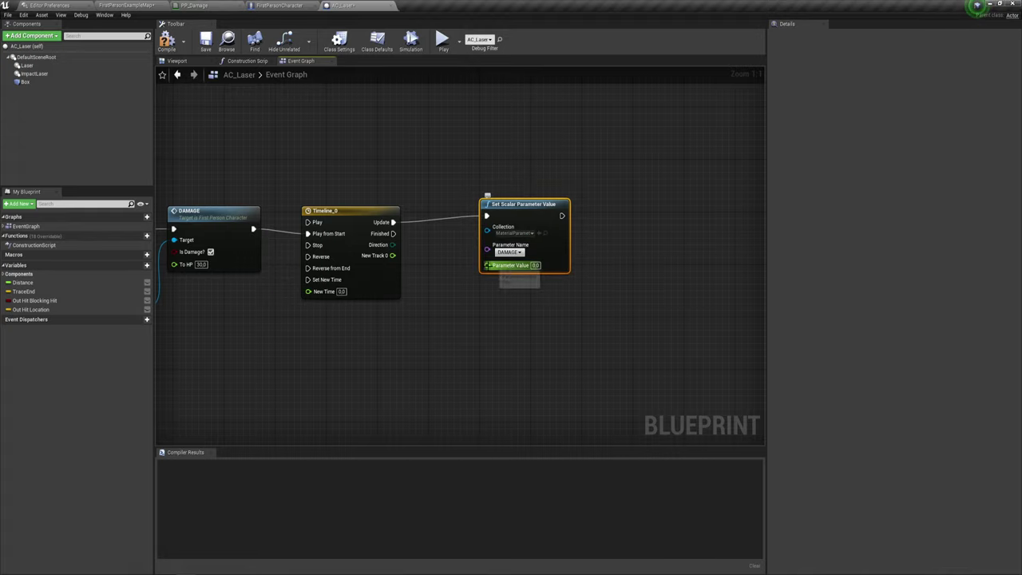
left_click_drag(487, 264, 393, 255)
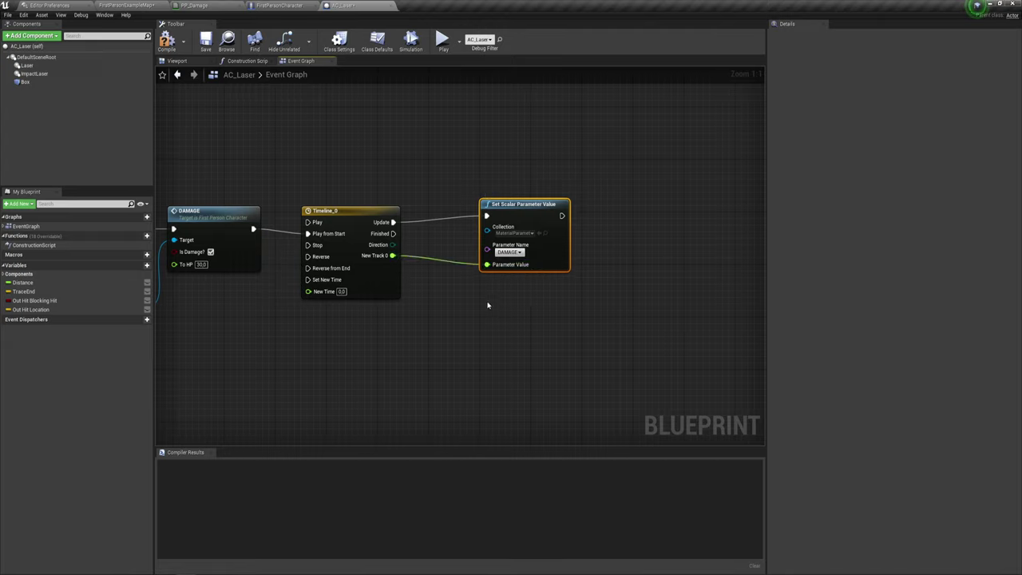
Move the new node beside Timeline_0 and compile AC_Laser
left_click_drag(512, 209, 449, 216)
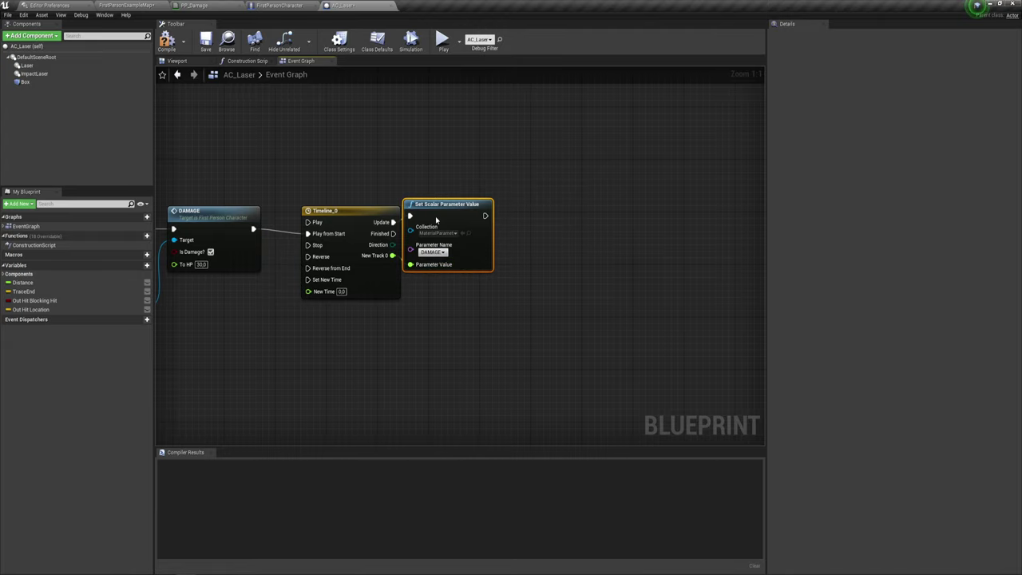
left_click_drag(439, 164, 519, 334)
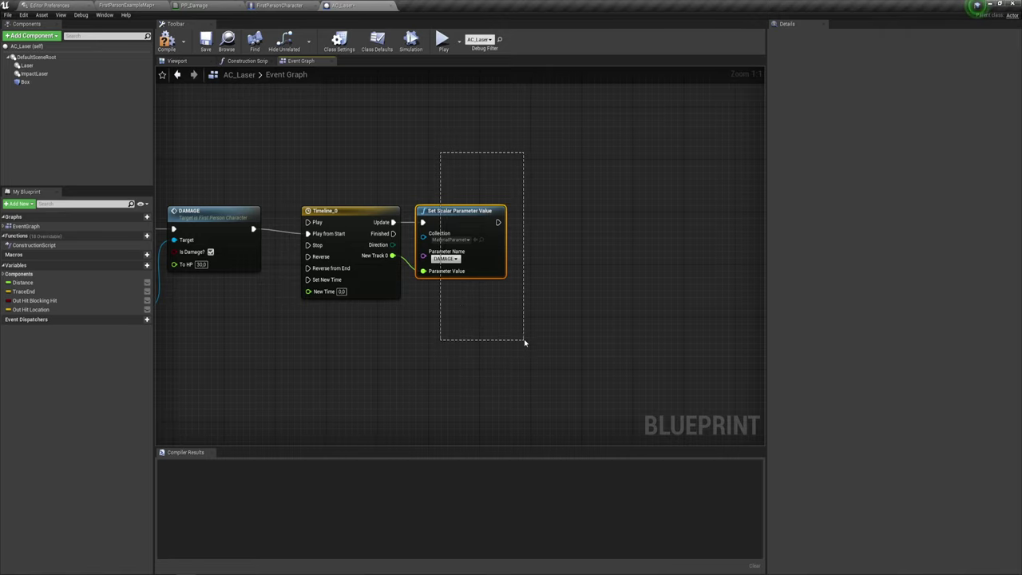
right_click_drag(501, 327, 529, 333)
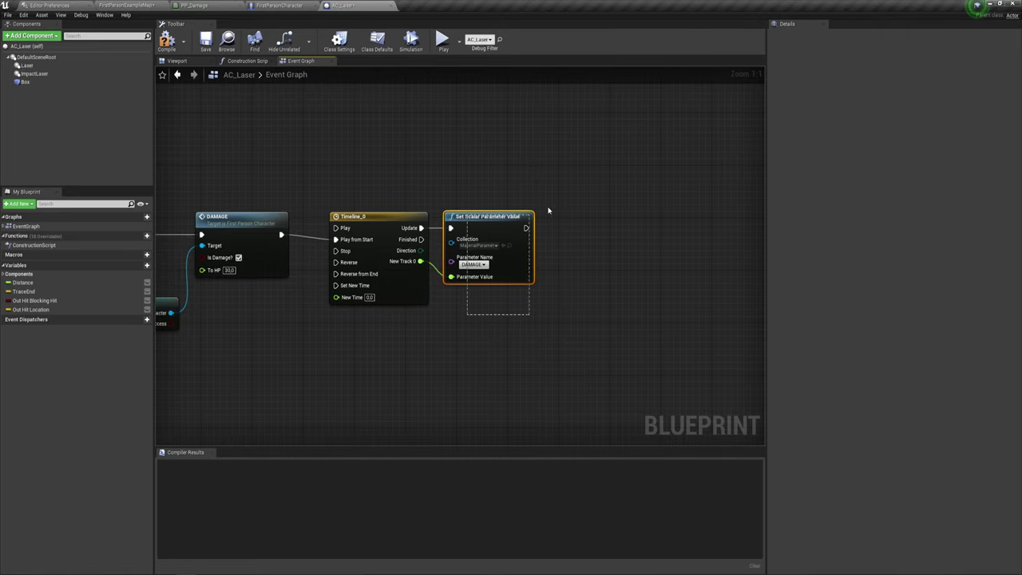
left_click(548, 261)
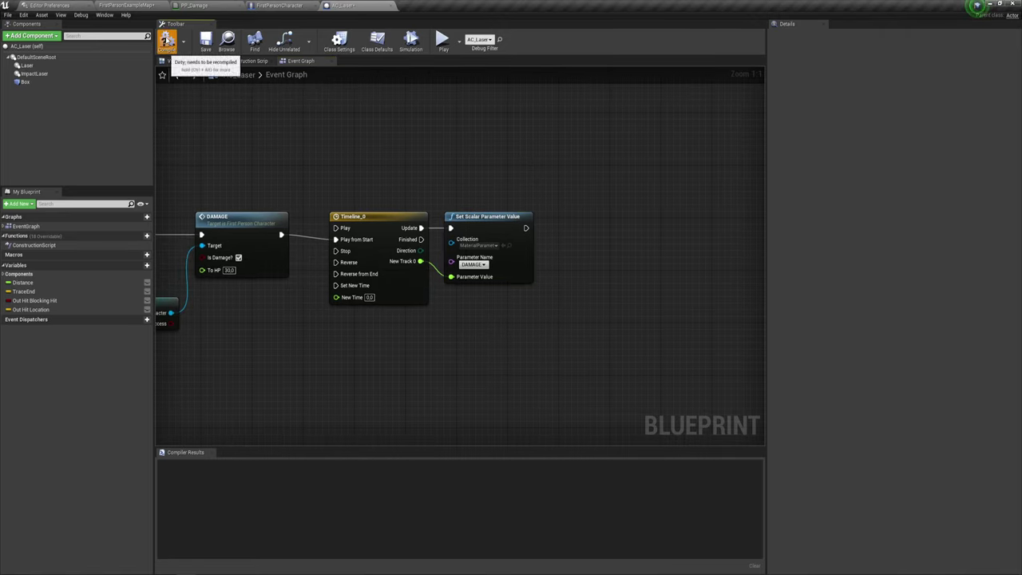
left_click(166, 40)
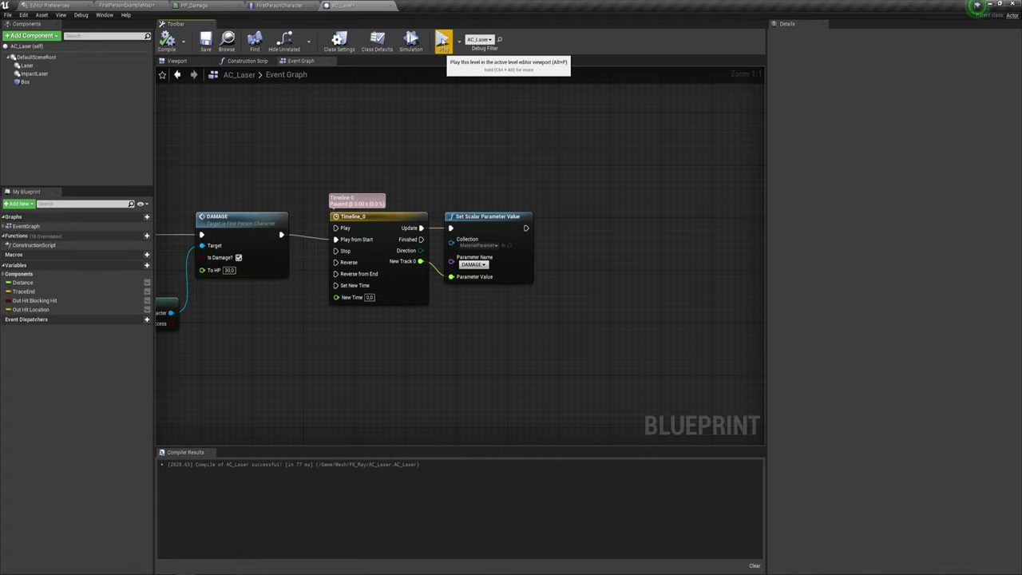
Playtest the laser damage effect in the editor viewport at full screen, then stop
left_click(441, 41)
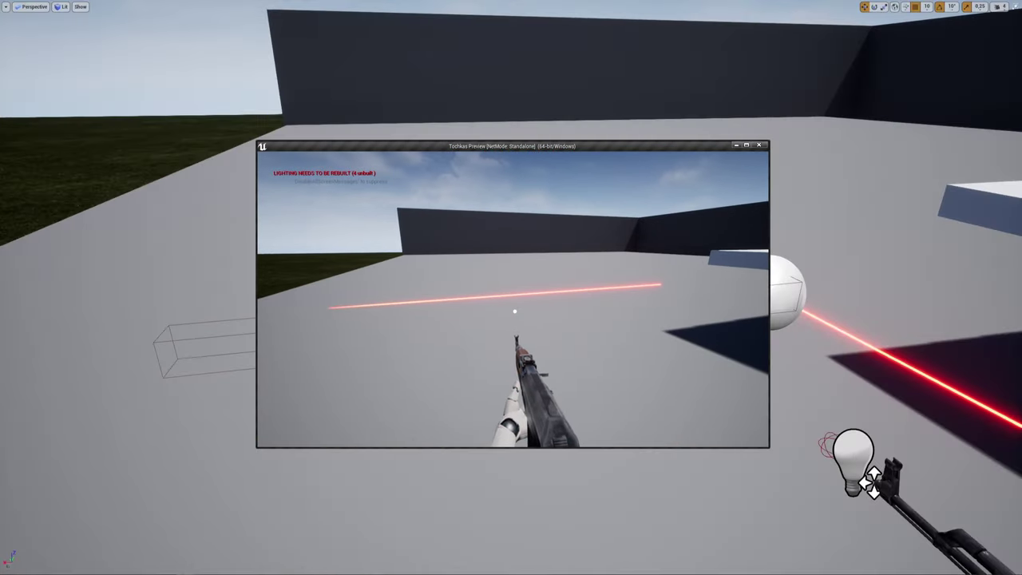
key("Escape")
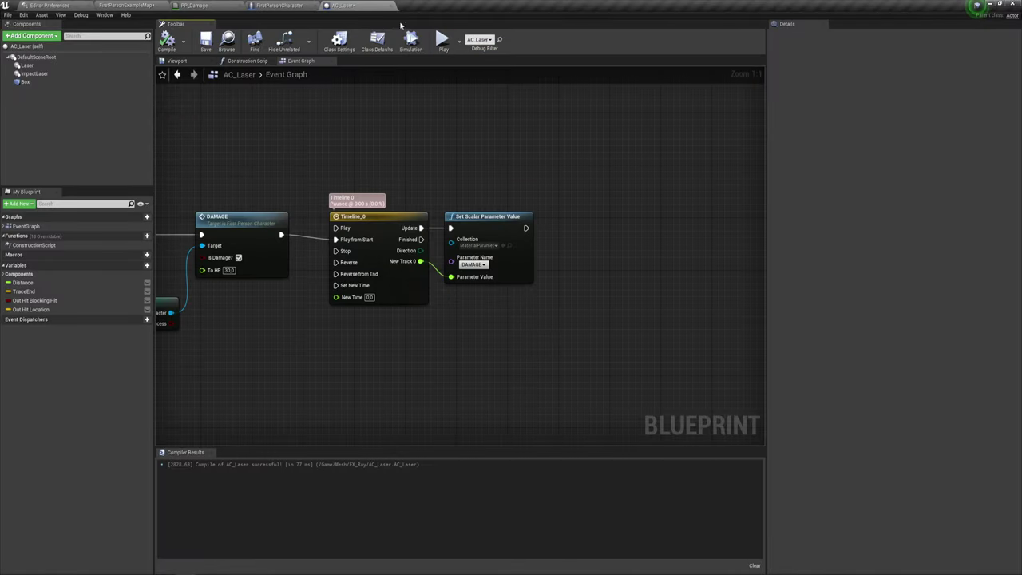
left_click(132, 5)
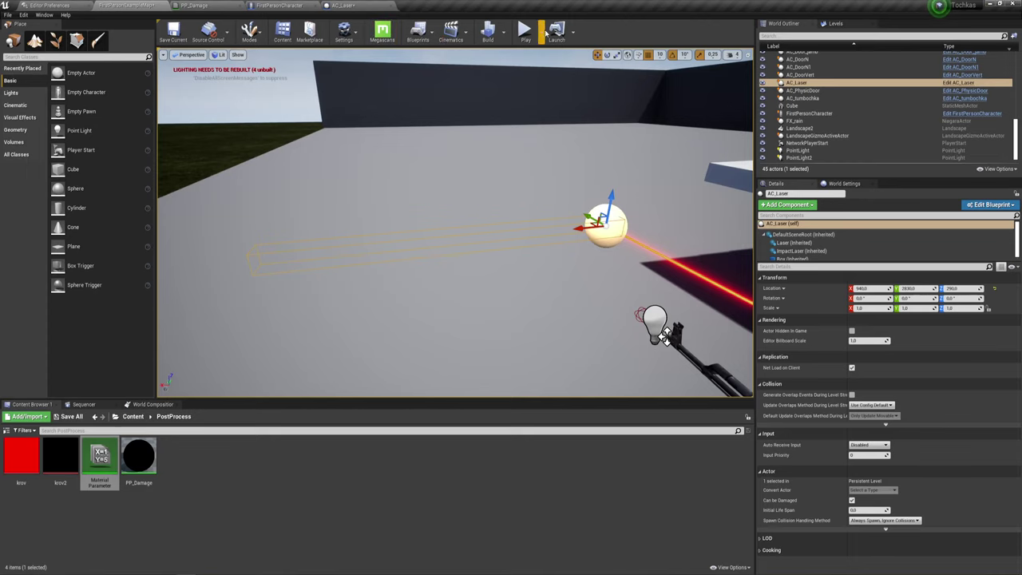
left_click(544, 32)
left_click(574, 56)
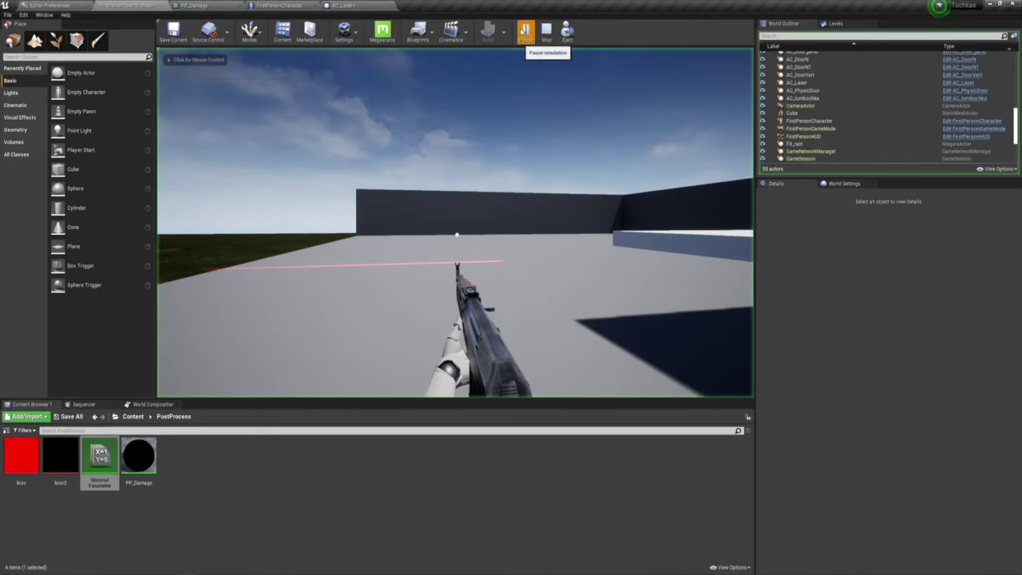
left_click(526, 30)
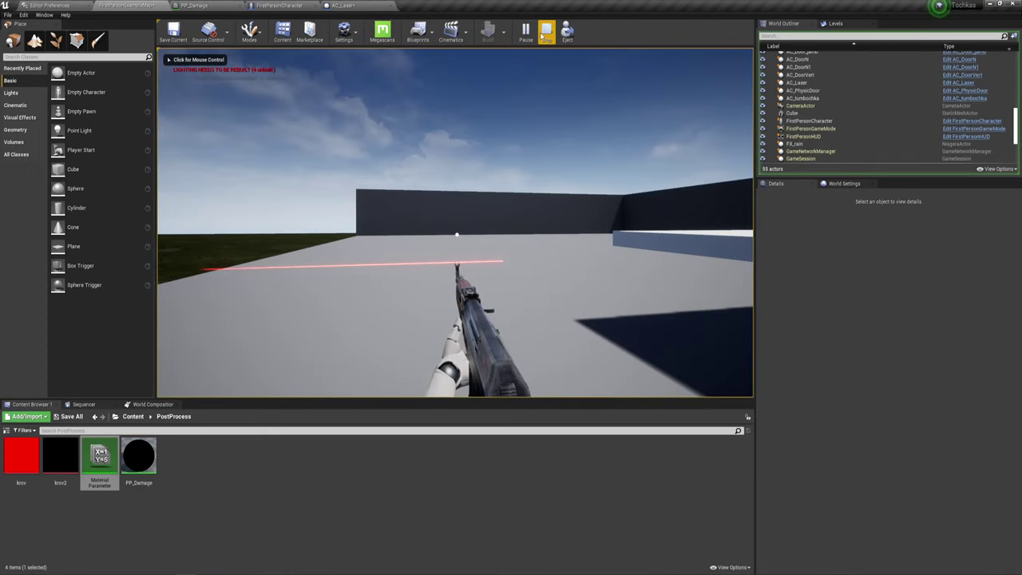
key("F11")
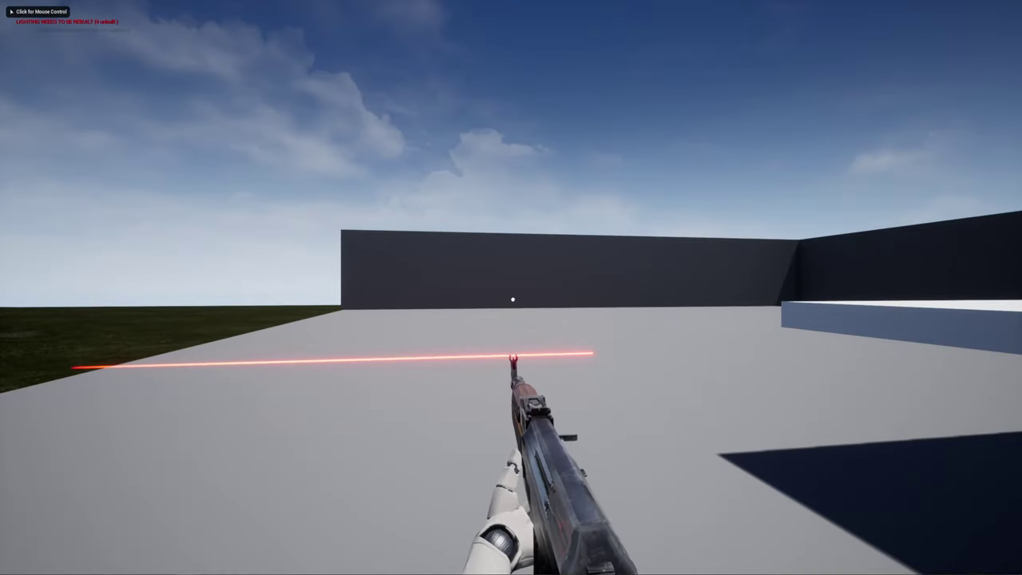
left_click(513, 299)
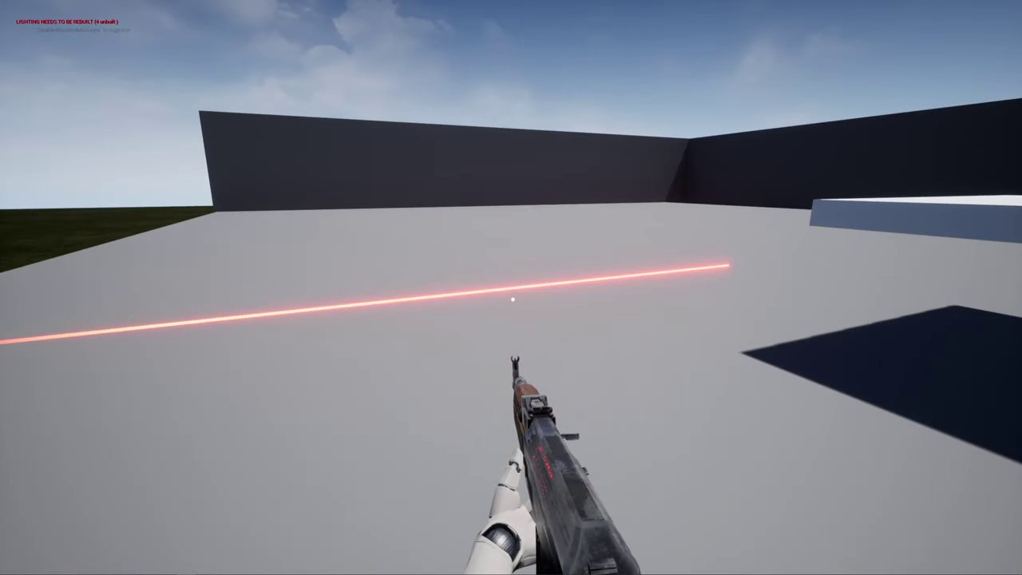
key("Escape")
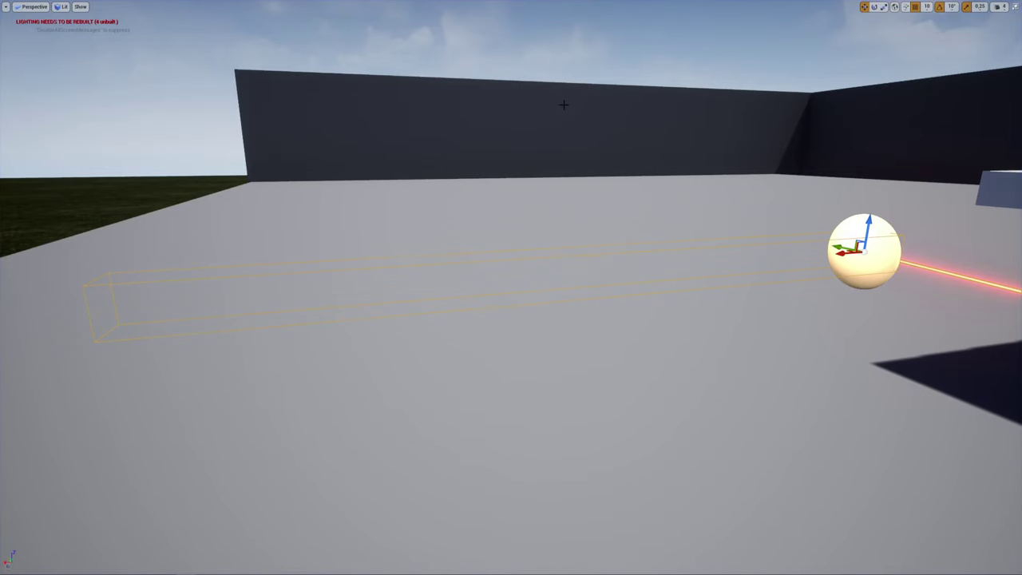
Restore the editor layout and center AC_Laser's Timeline and damage nodes in view
key("F11")
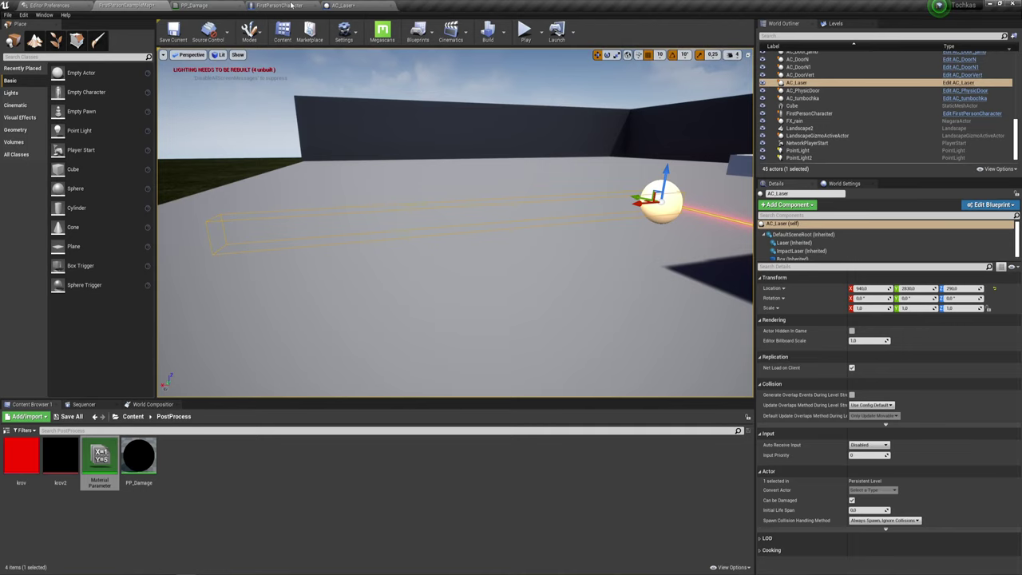
left_click(368, 7)
mouse_move(406, 166)
right_mouse_down()
mouse_move(470, 140)
mouse_move(493, 143)
right_mouse_up()
mouse_move(462, 190)
left_mouse_down()
mouse_move(445, 287)
mouse_move(451, 190)
left_mouse_up()
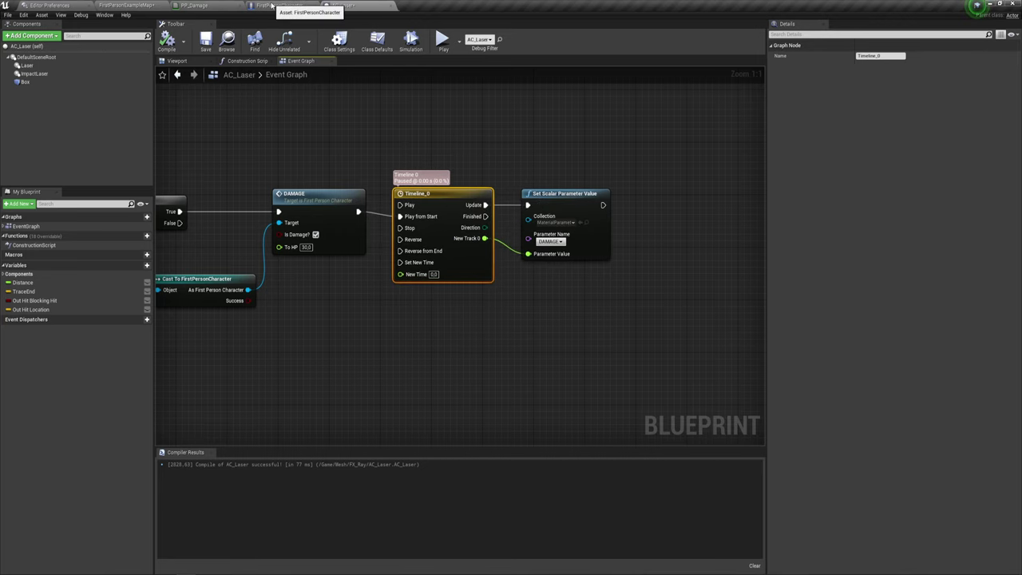
In FirstPersonCharacter's Event Graph, edit the HP variable's default value and compile
left_click(272, 6)
scroll(548, 210, "down", 4)
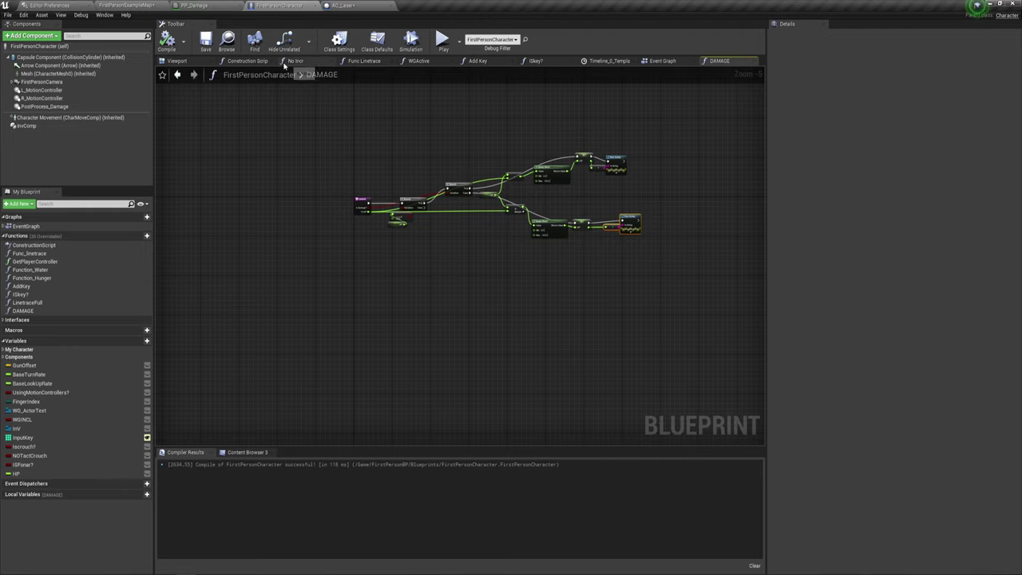
left_click(654, 62)
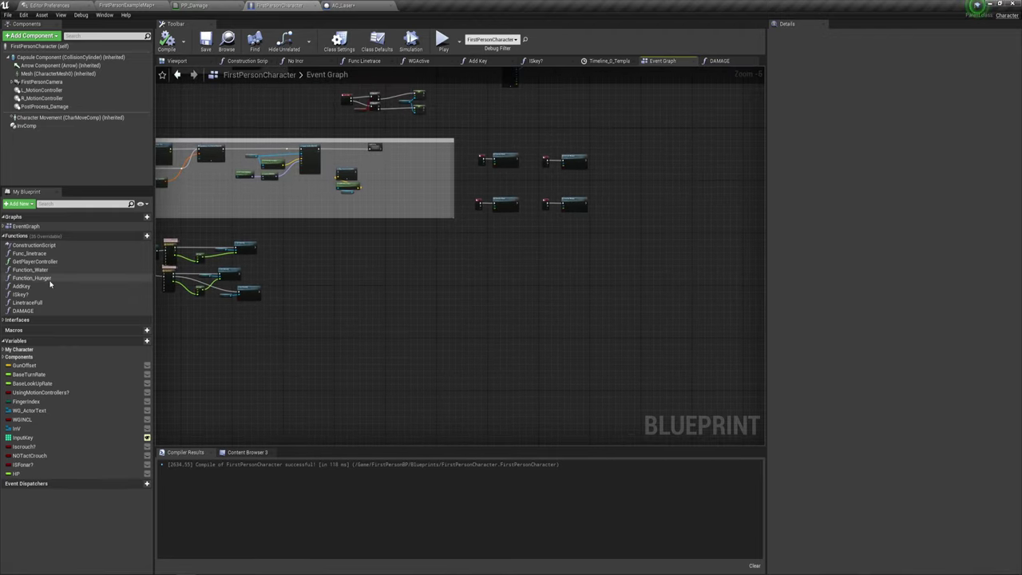
left_click(18, 473)
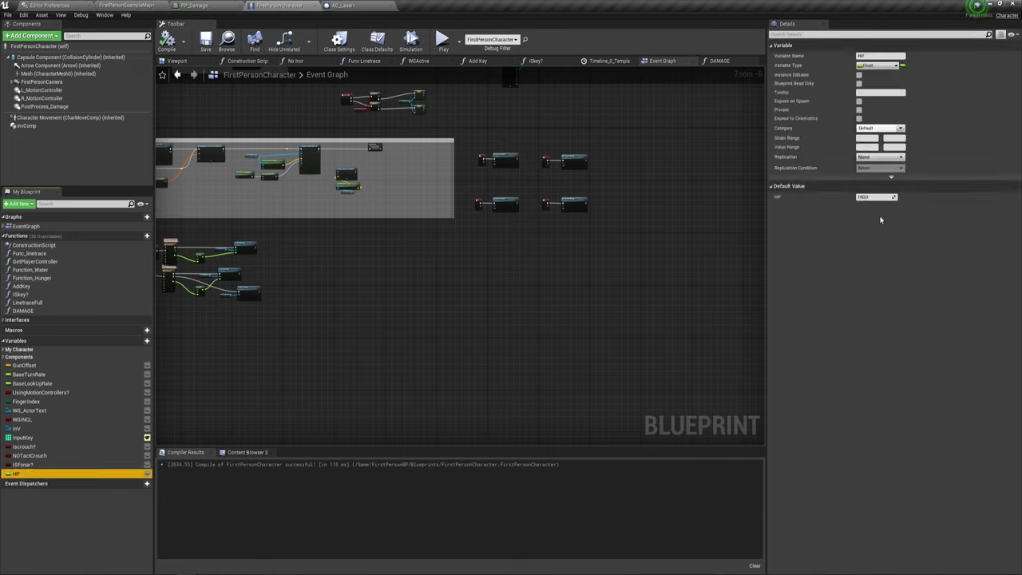
left_click(877, 197)
type("200")
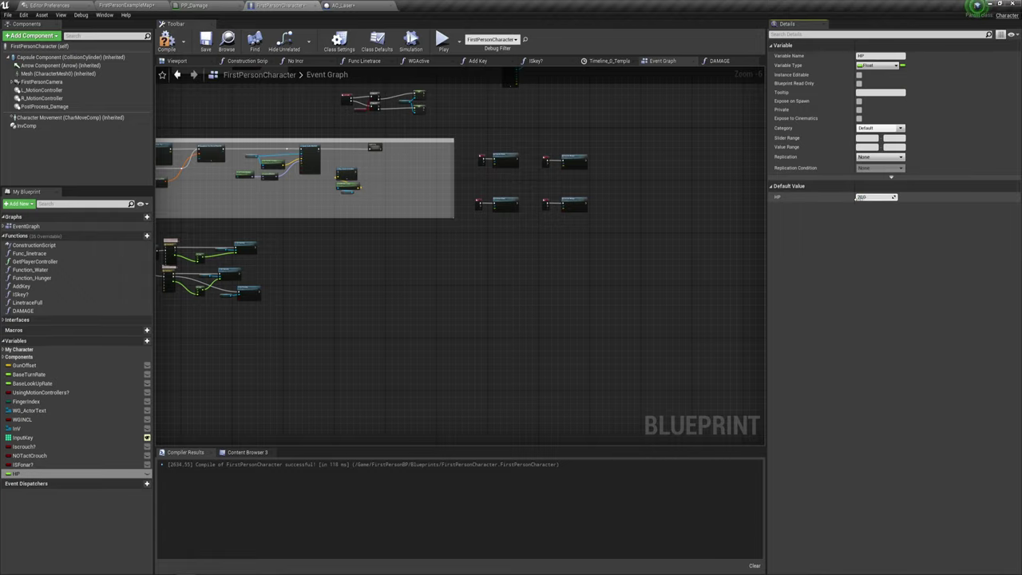
right_click_drag(536, 319, 511, 314)
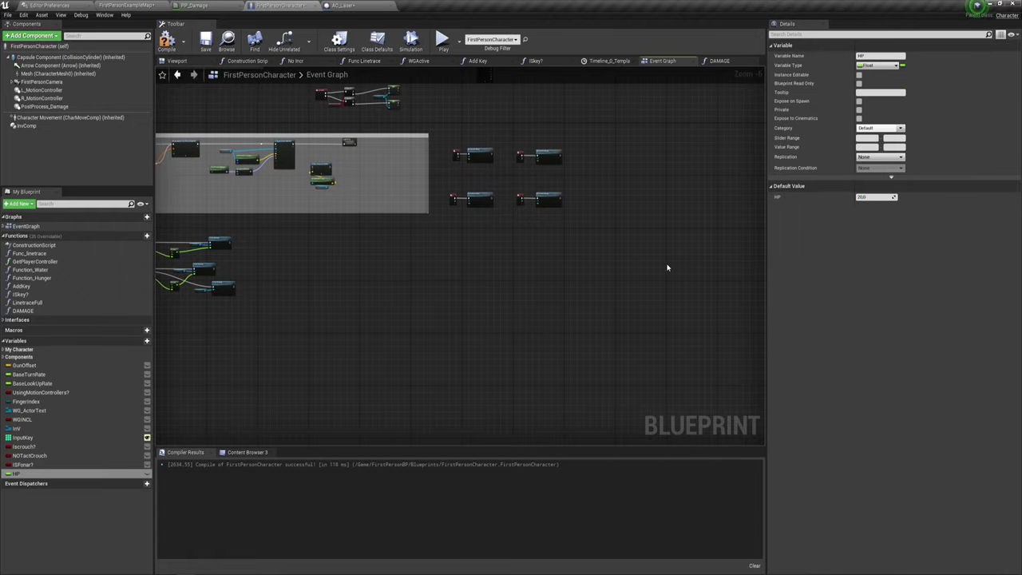
left_click(866, 196)
left_click(166, 41)
scroll(472, 258, "down", 1)
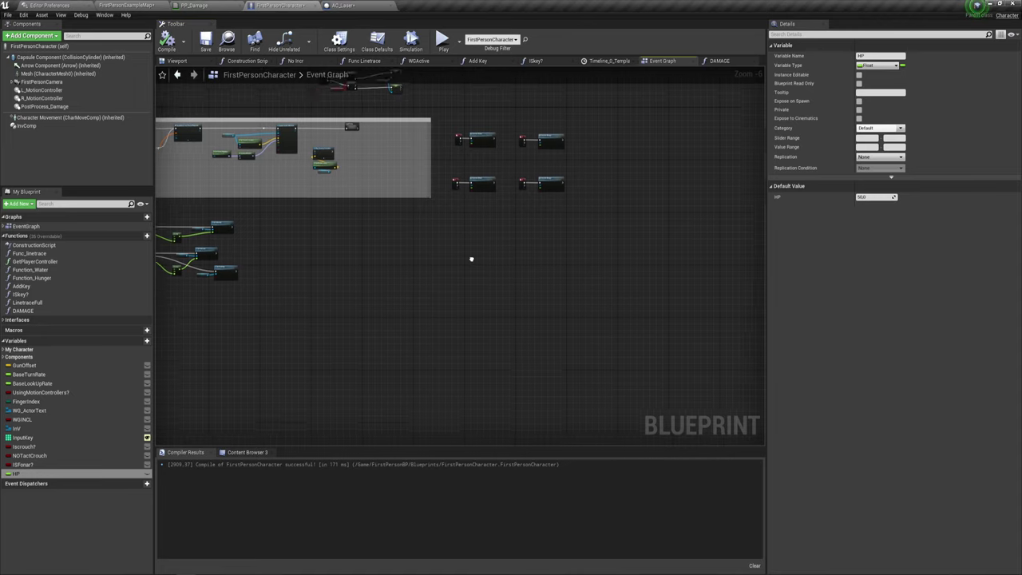
scroll(471, 258, "down", 1)
scroll(424, 261, "down", 1)
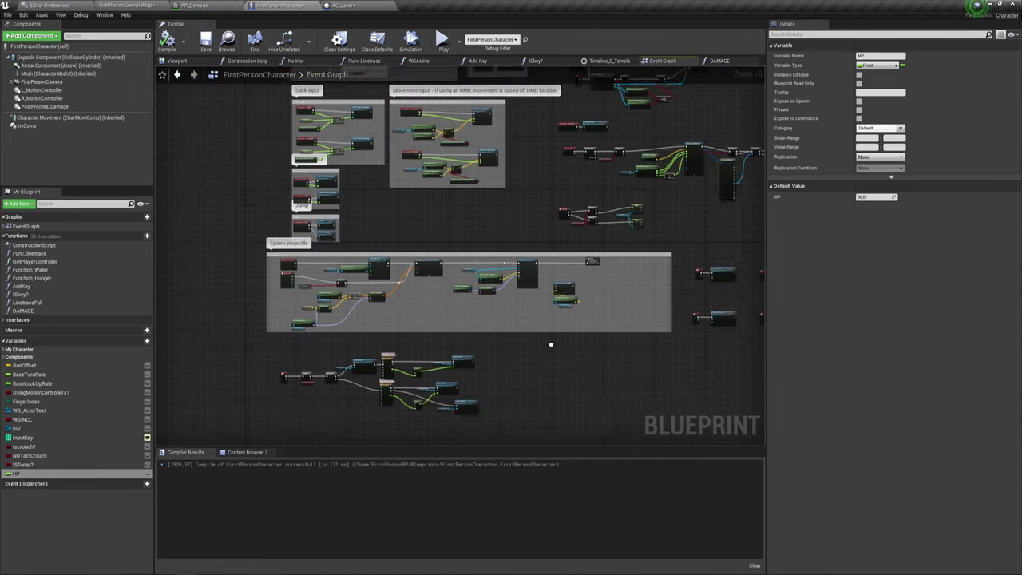
Locate Event Tick and move it together with its Sequence node further left
right_click_drag(489, 360, 218, 208)
right_click(345, 259)
type("f")
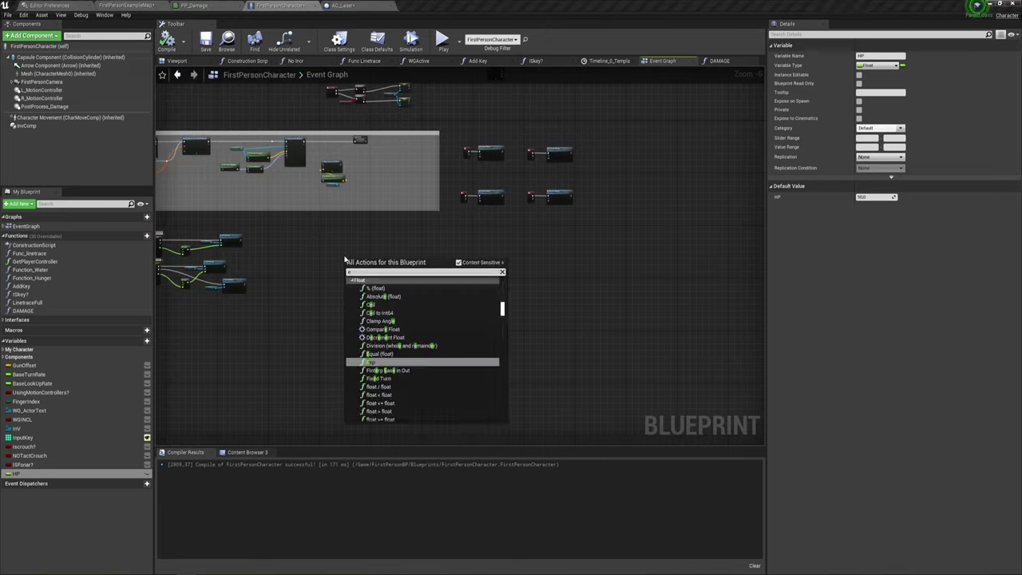
type("ve")
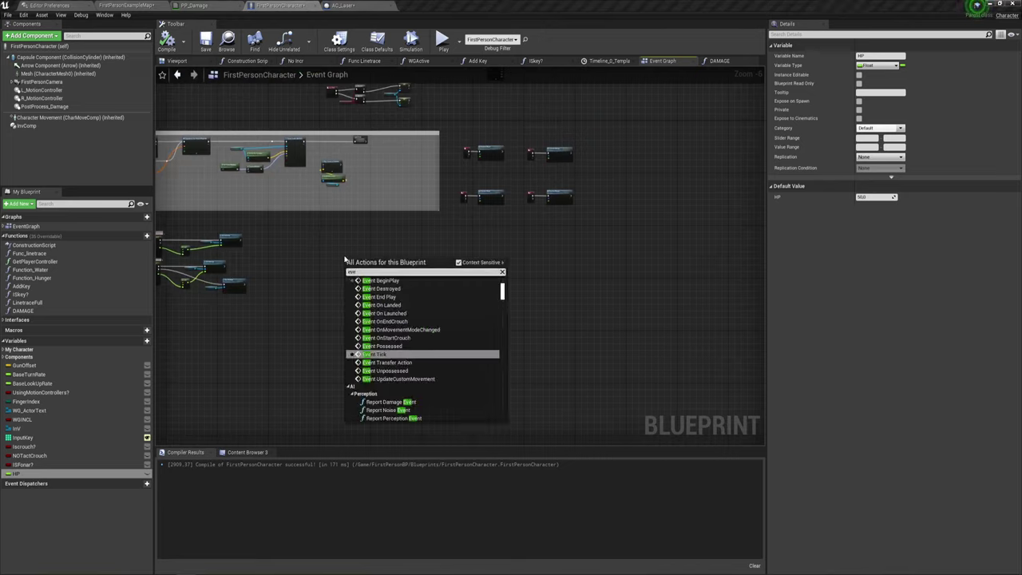
key("Return")
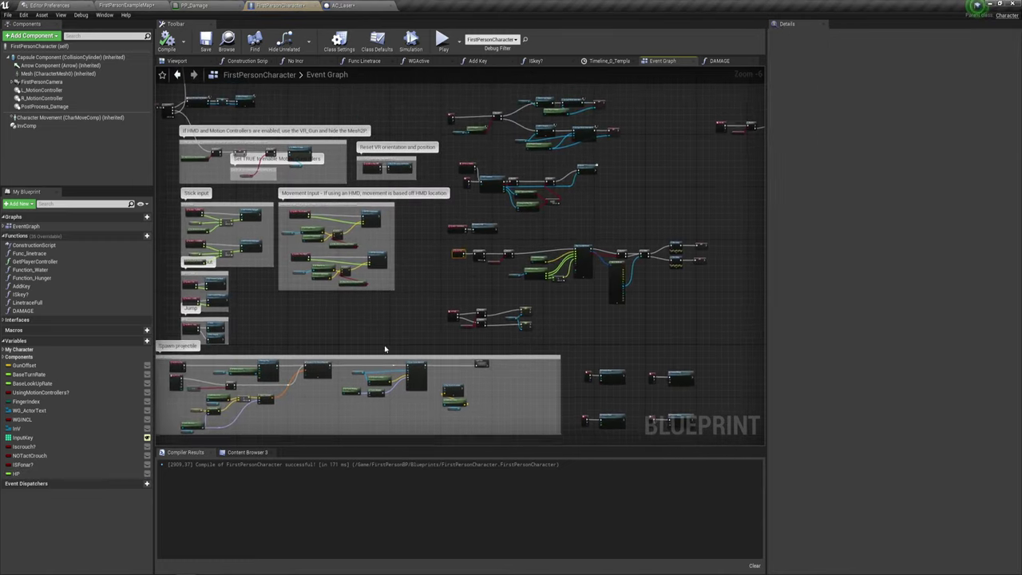
right_click_drag(499, 223, 385, 141)
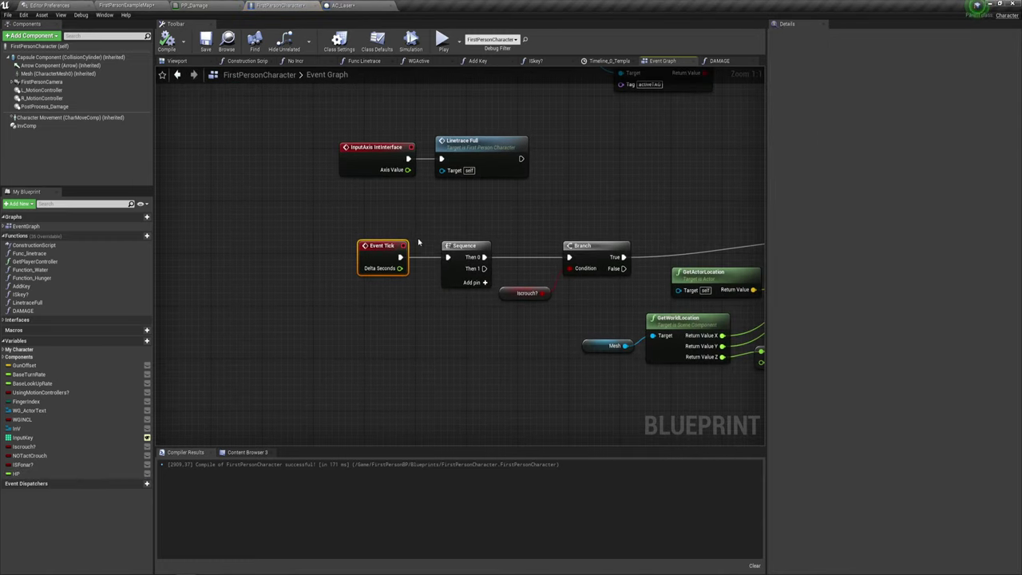
mouse_move(323, 202)
left_mouse_down()
mouse_move(438, 154)
mouse_move(260, 164)
left_mouse_up()
mouse_move(347, 210)
right_mouse_down()
mouse_move(561, 205)
mouse_move(477, 192)
right_mouse_up()
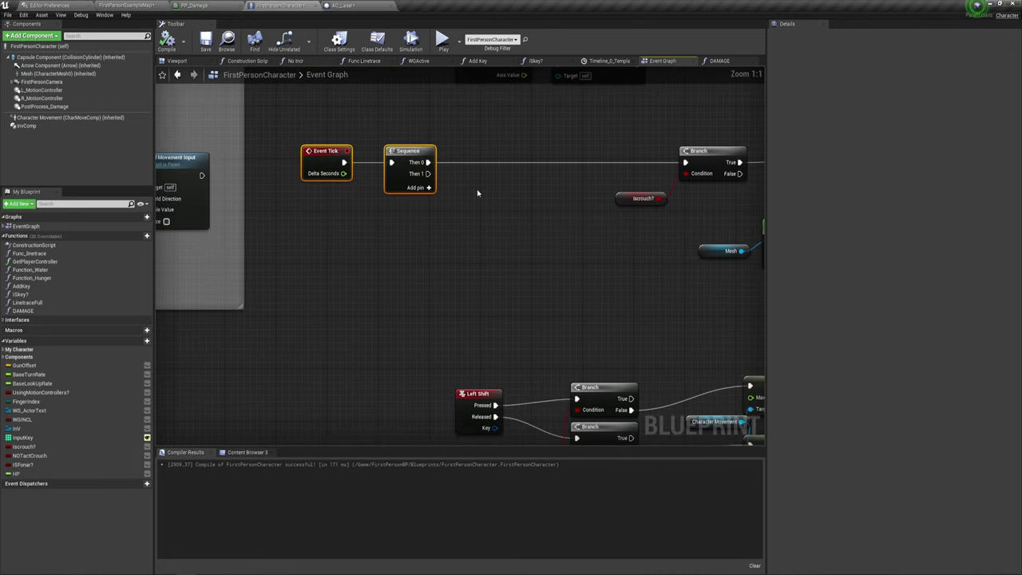
left_click_drag(391, 152, 353, 152)
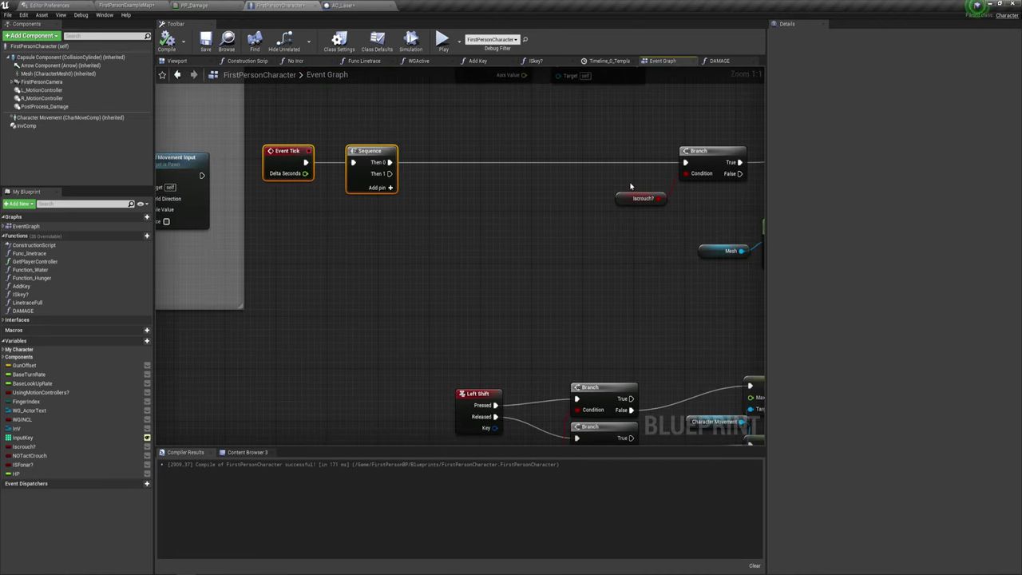
left_click_drag(389, 173, 439, 255)
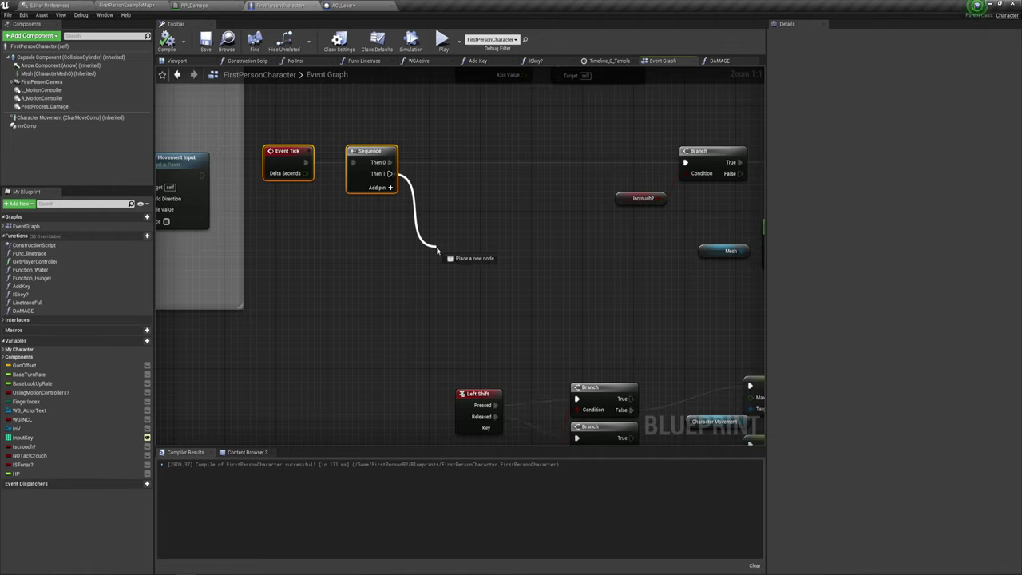
left_click(442, 220)
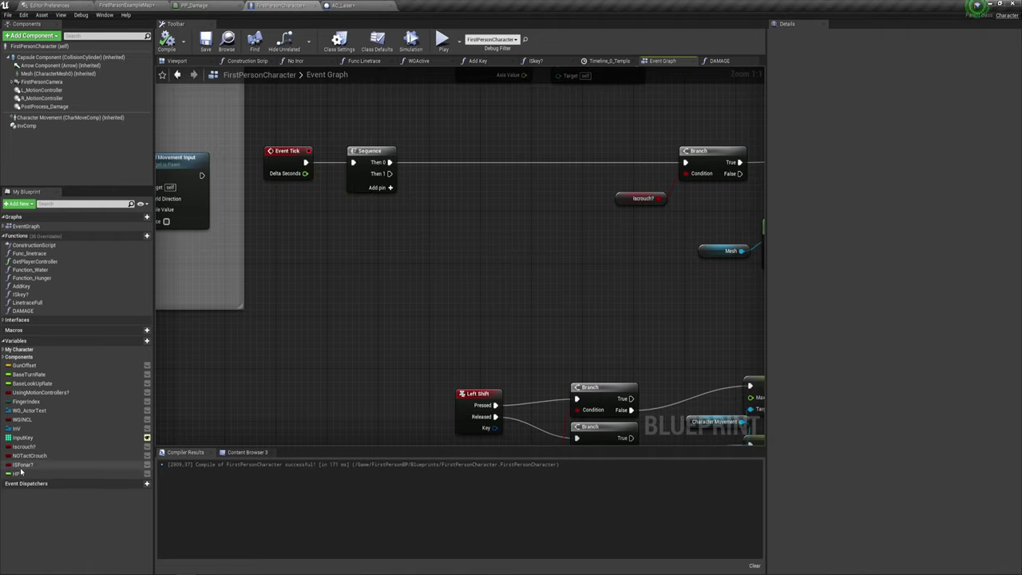
Add a Get HP < 20.0 comparison and a Branch on Sequence's Then 1, then view AC_Laser
mouse_move(16, 473)
left_mouse_down()
mouse_move(356, 264)
mouse_move(430, 242)
left_mouse_up()
left_click(367, 272)
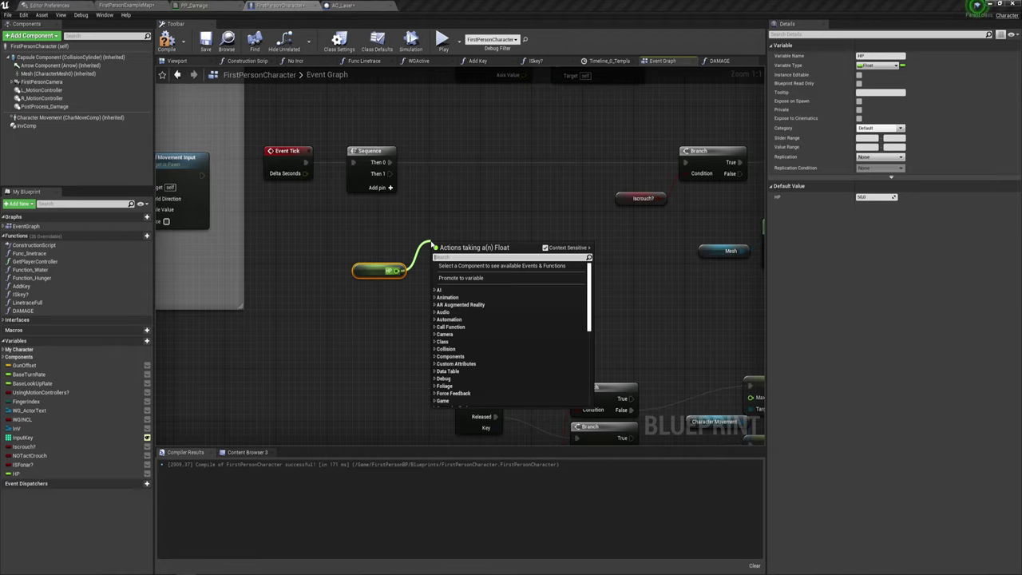
type("-")
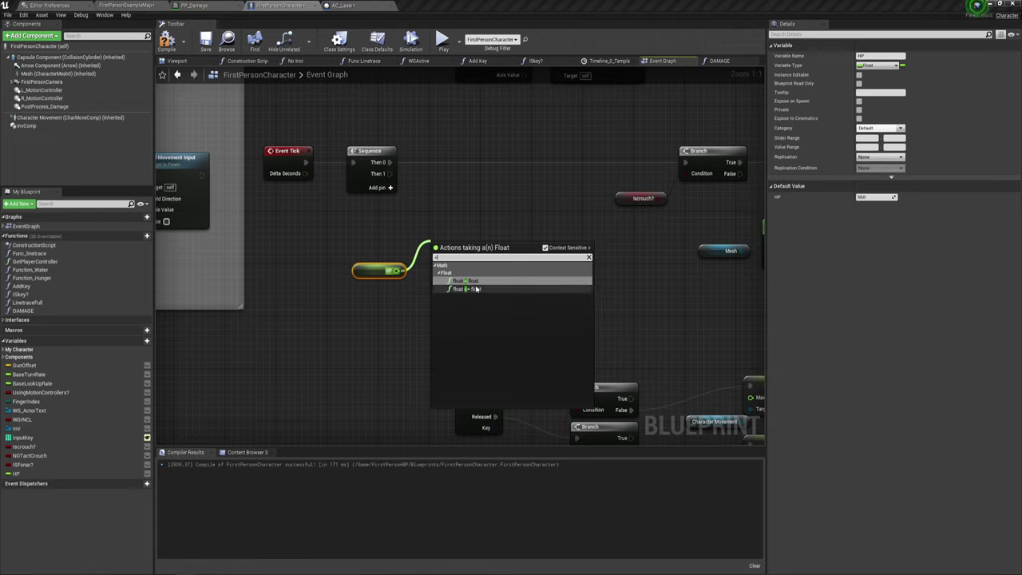
left_click(476, 281)
type("20")
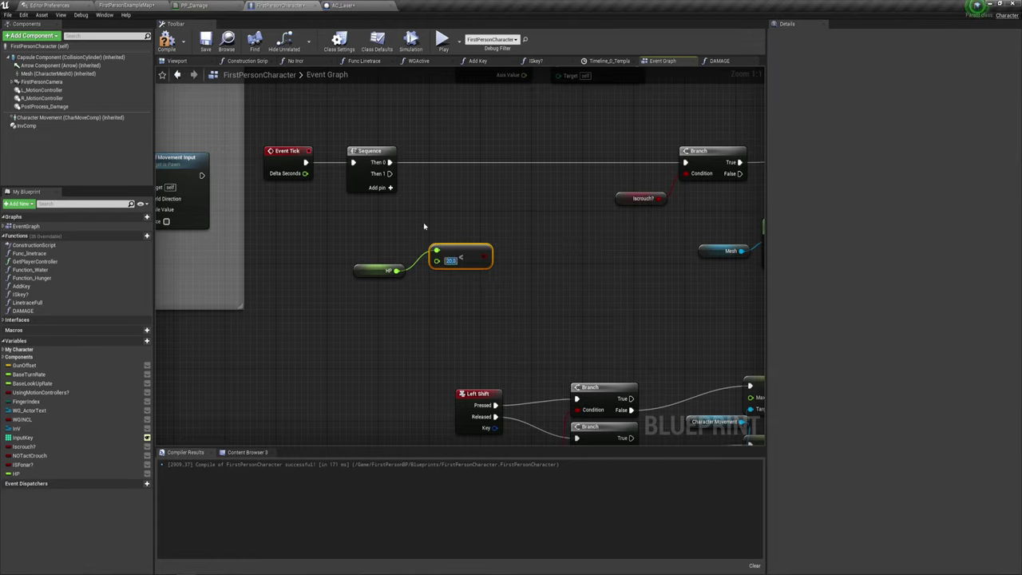
left_click(442, 214)
left_click_drag(449, 215, 390, 173)
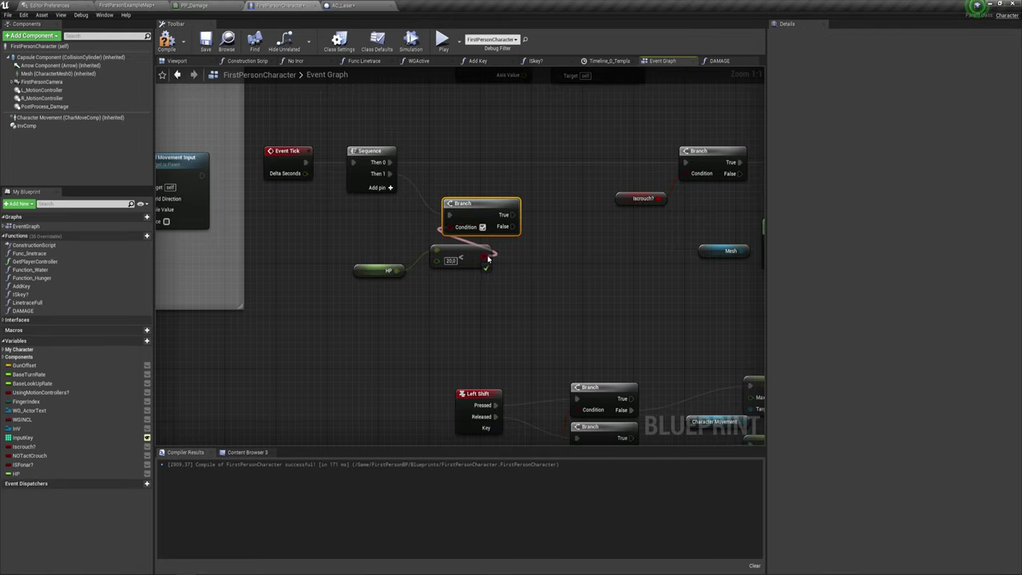
left_click_drag(469, 261, 403, 238)
right_click_drag(518, 236, 484, 243)
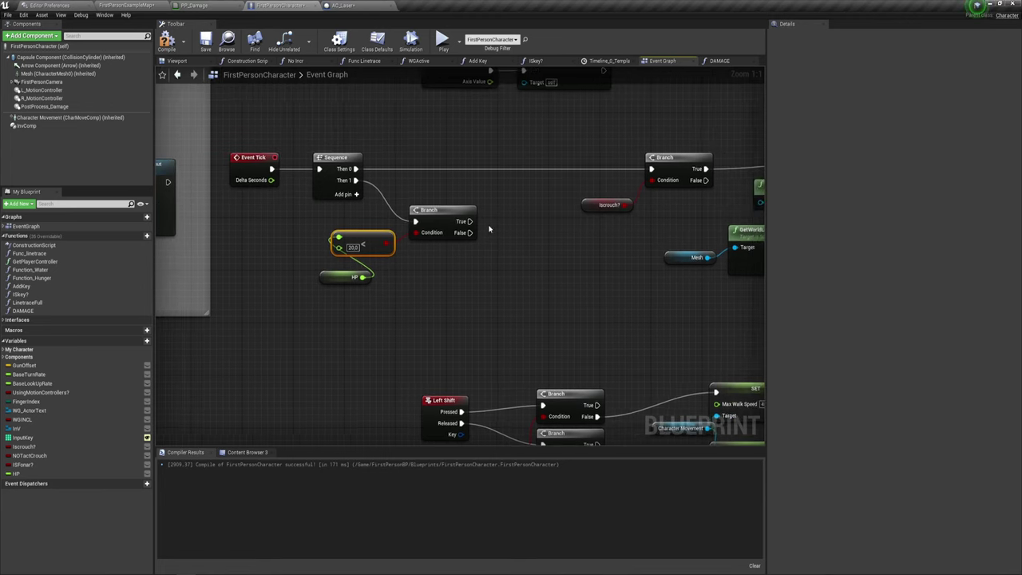
left_click(359, 5)
left_click(560, 208)
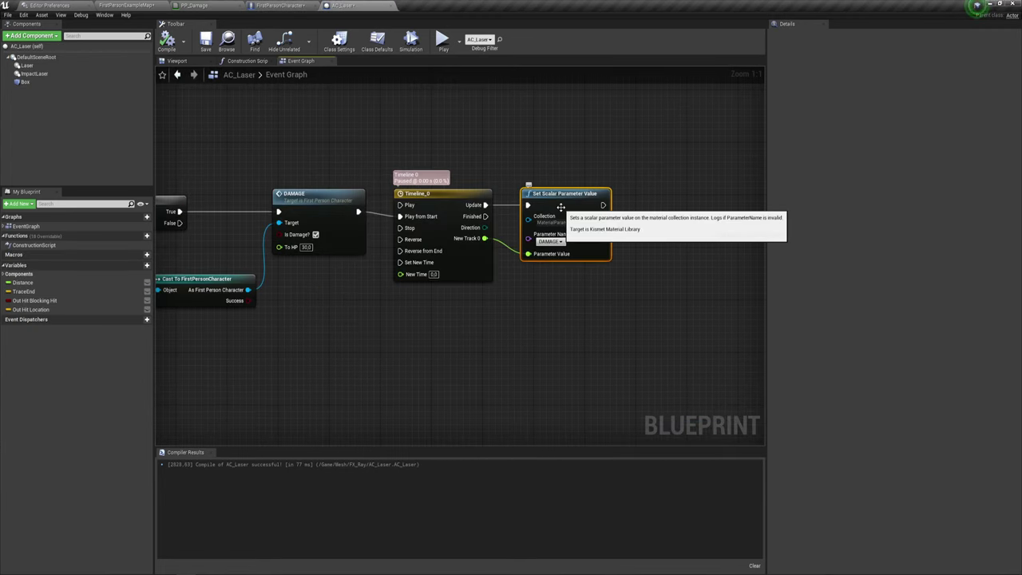
Paste a Set Scalar Parameter Value node on the Branch's True output with Parameter Value 0.2
left_click(281, 6)
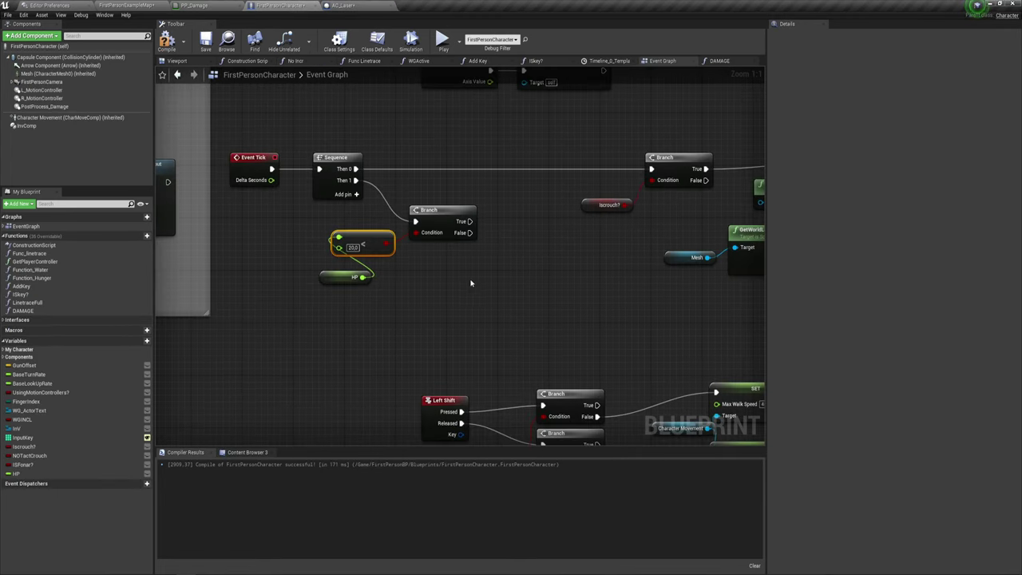
key("ctrl+v")
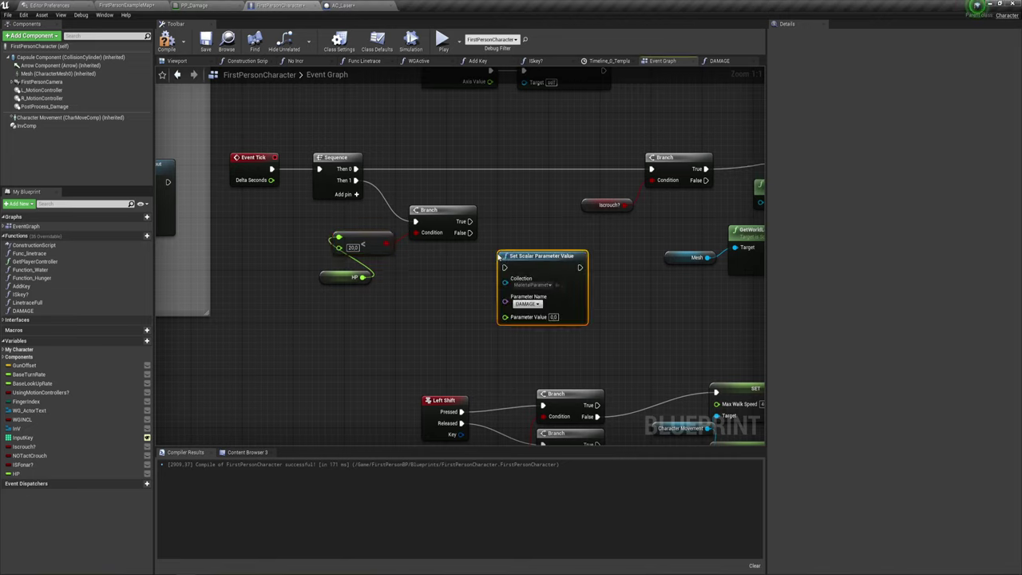
mouse_move(504, 268)
left_mouse_down()
mouse_move(470, 221)
mouse_move(498, 228)
left_mouse_up()
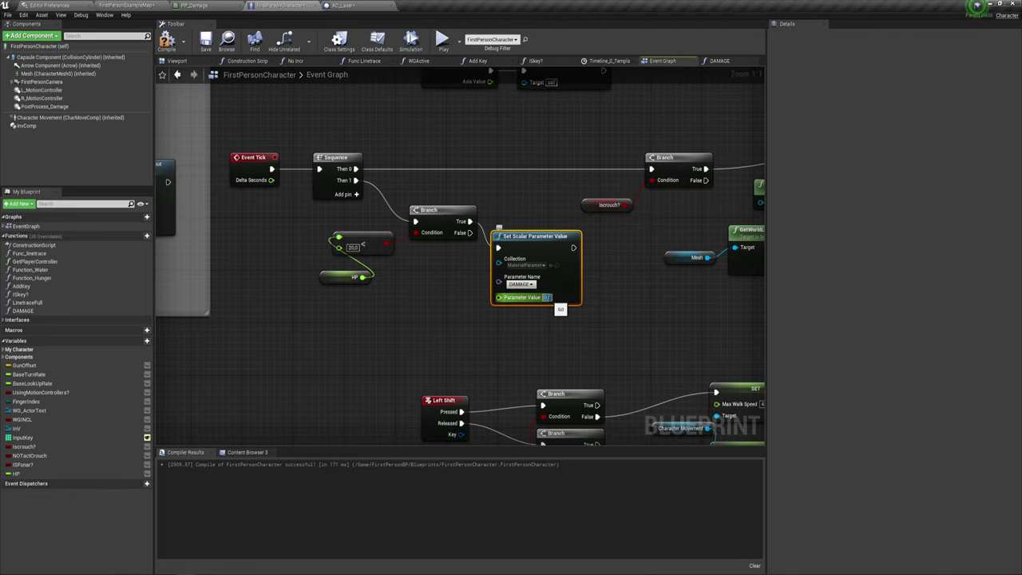
right_click_drag(510, 317, 462, 305)
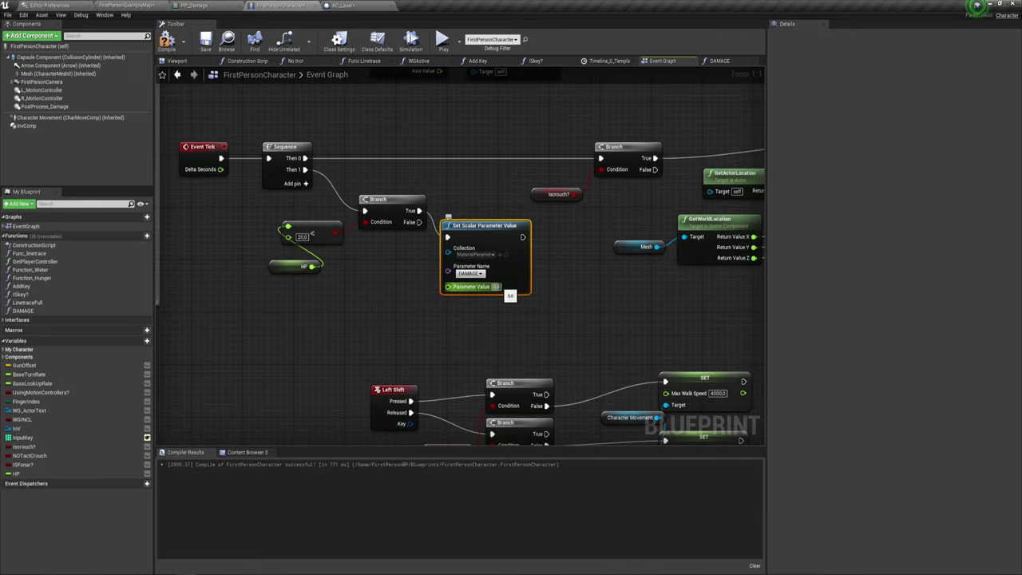
left_click(497, 286)
left_click(503, 303)
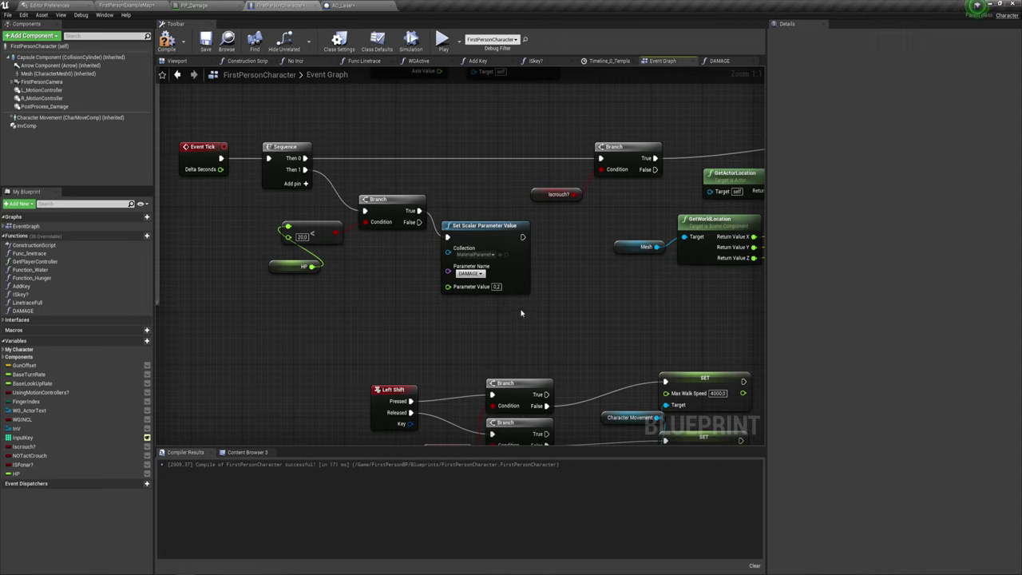
Compile and playtest the character firing the laser twice, then select the HP variable
left_click(171, 44)
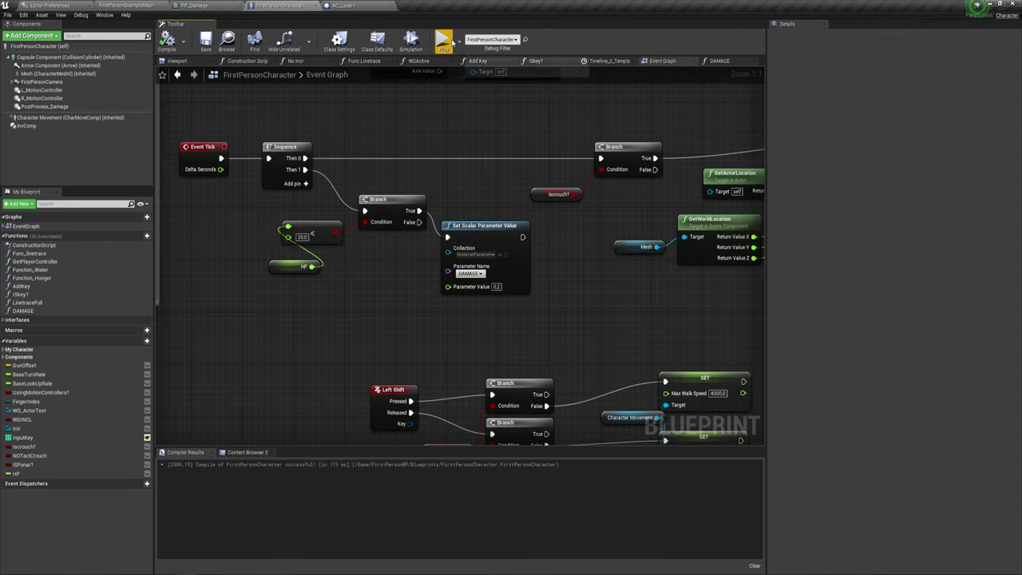
left_click(442, 42)
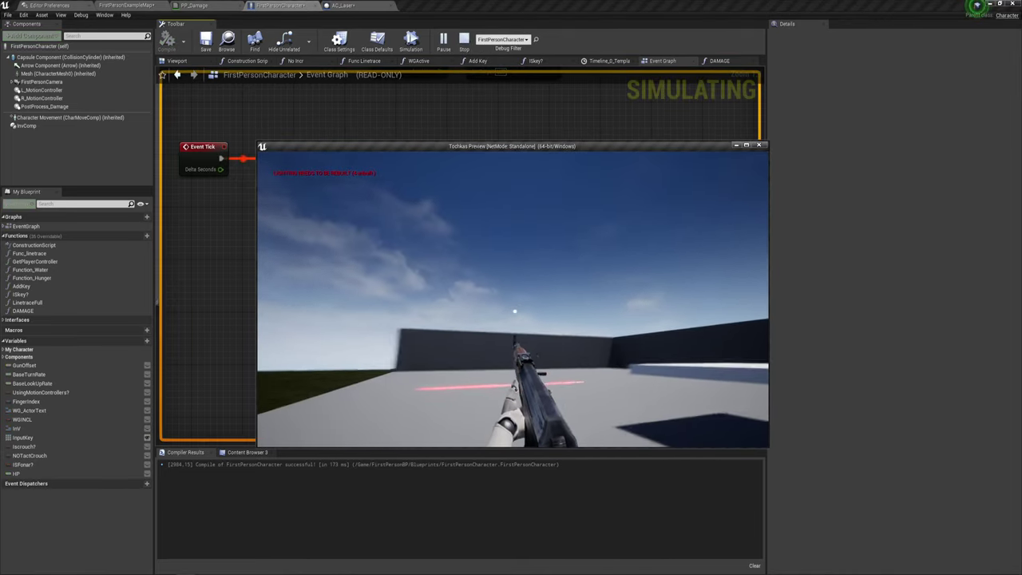
left_click(514, 311)
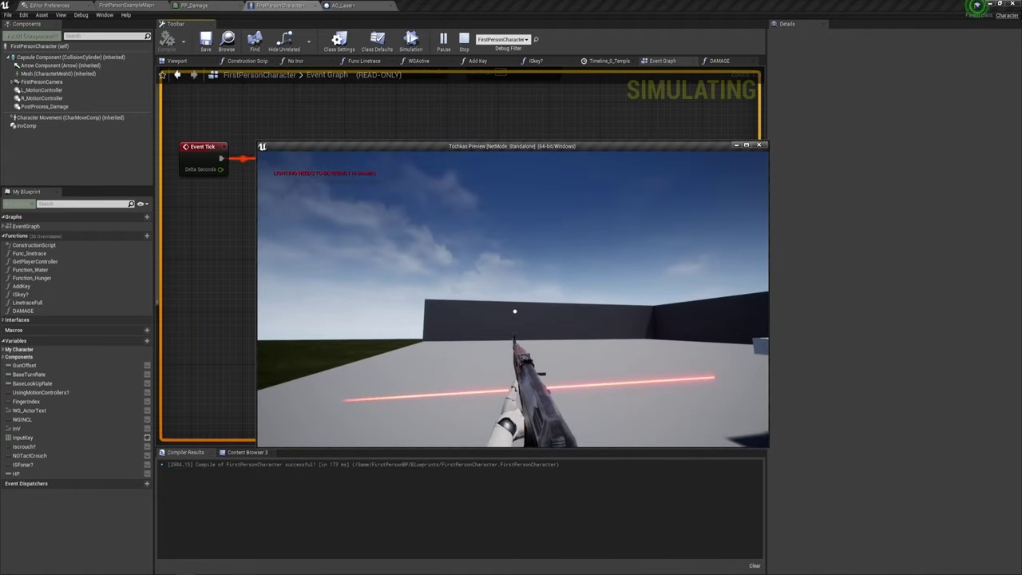
left_click(514, 311)
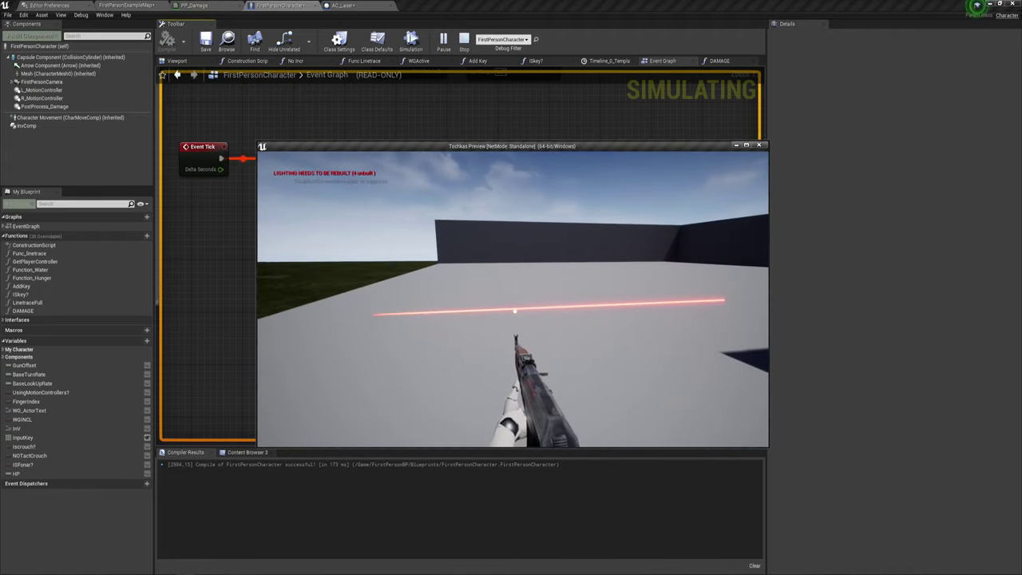
key("Escape")
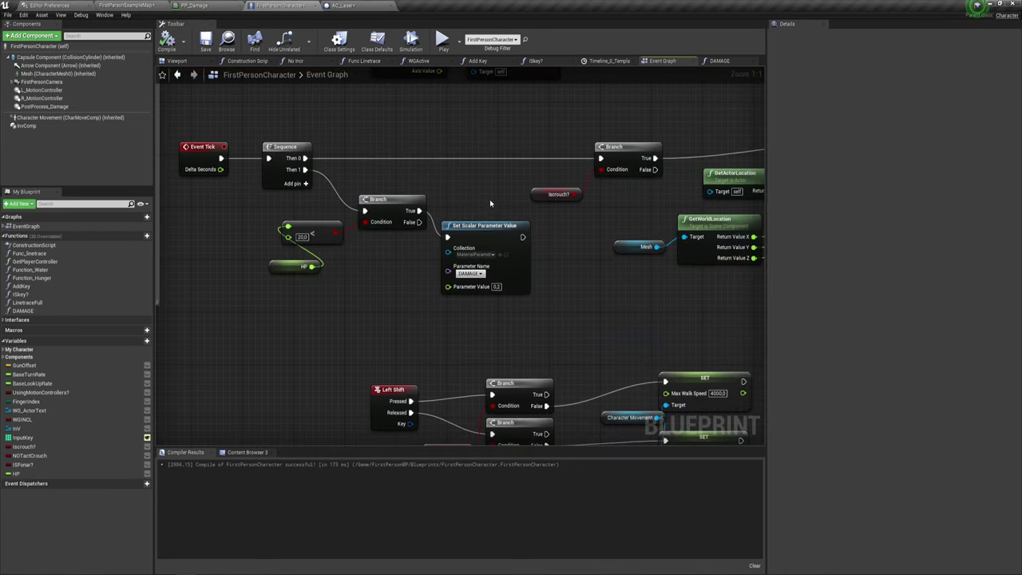
left_click(12, 474)
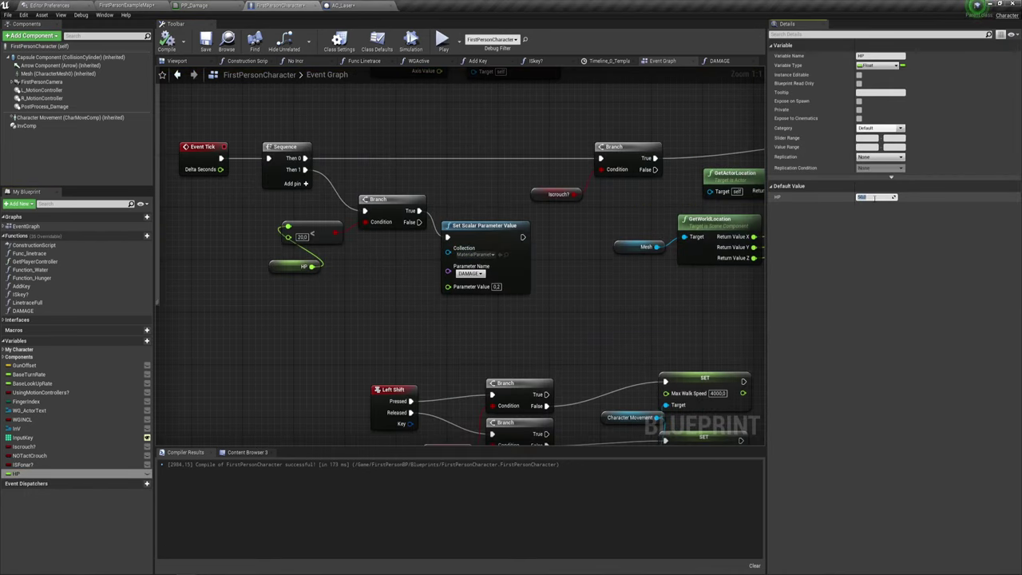
Commit HP default 450, compile, play-test walking toward the wall, then stop
key("Return")
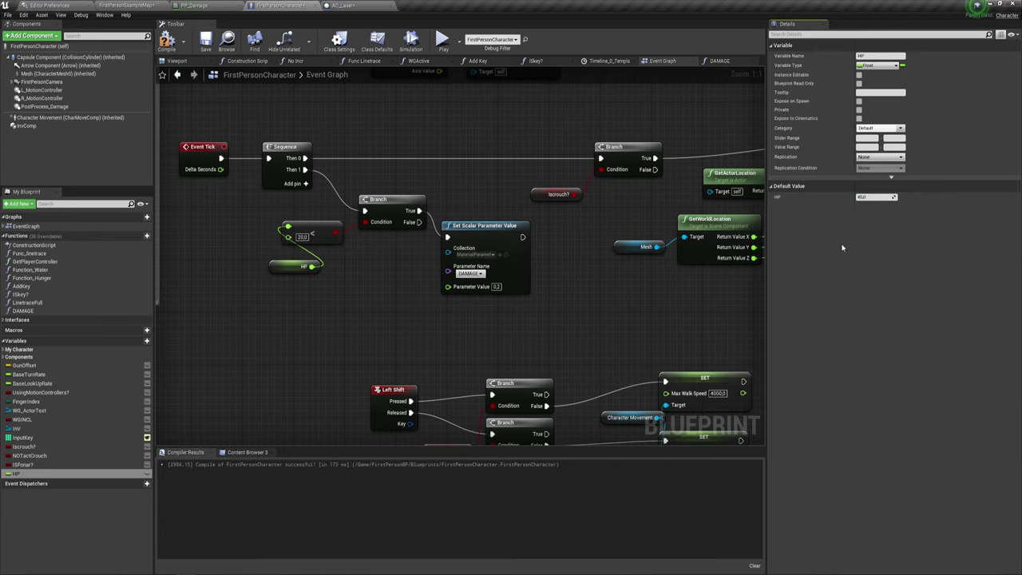
left_click(167, 39)
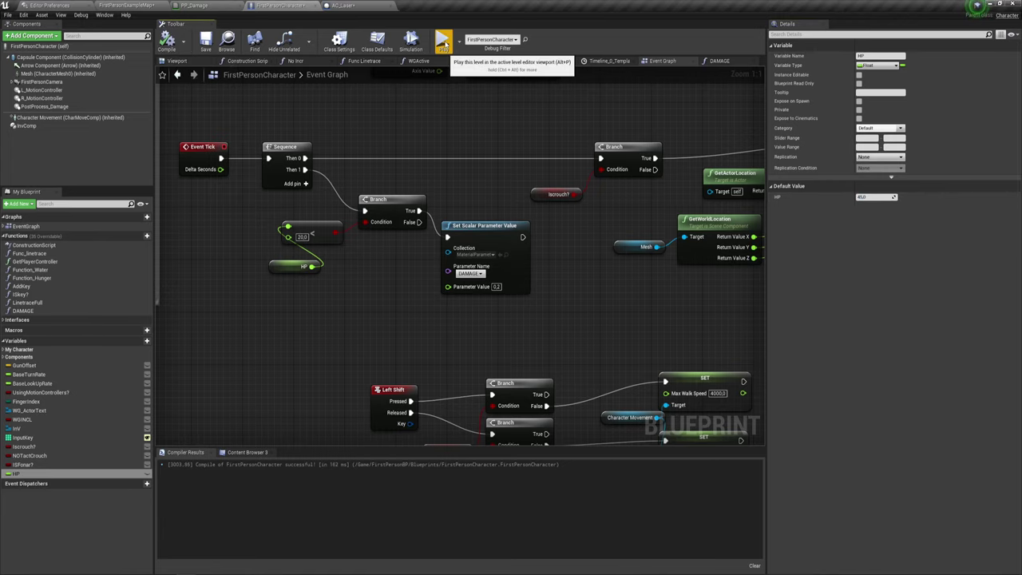
left_click(441, 40)
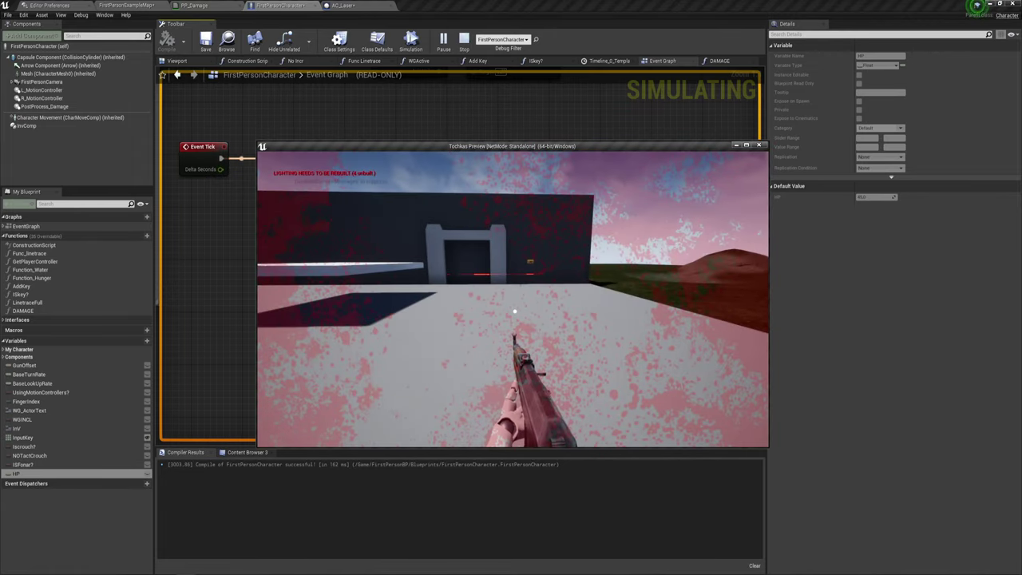
key("w")
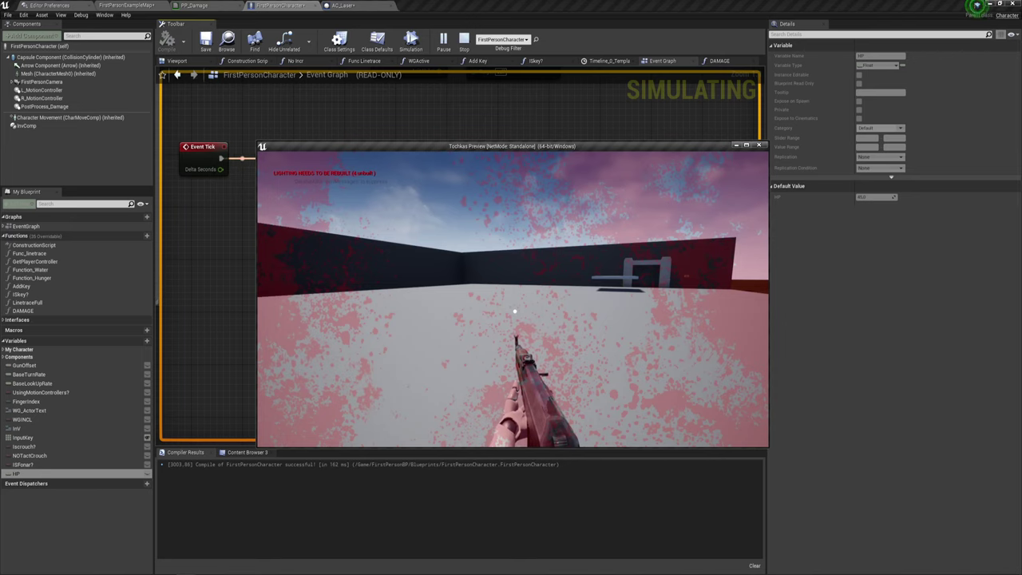
key("Escape")
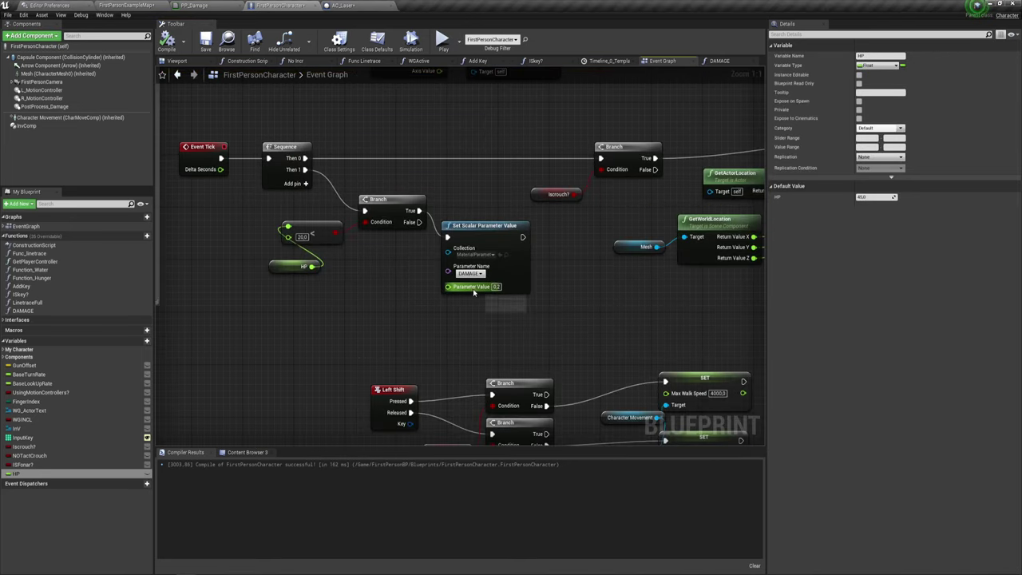
Duplicate the Set Scalar Parameter Value damage node and move the copy into empty space
scroll(389, 285, "down", 3)
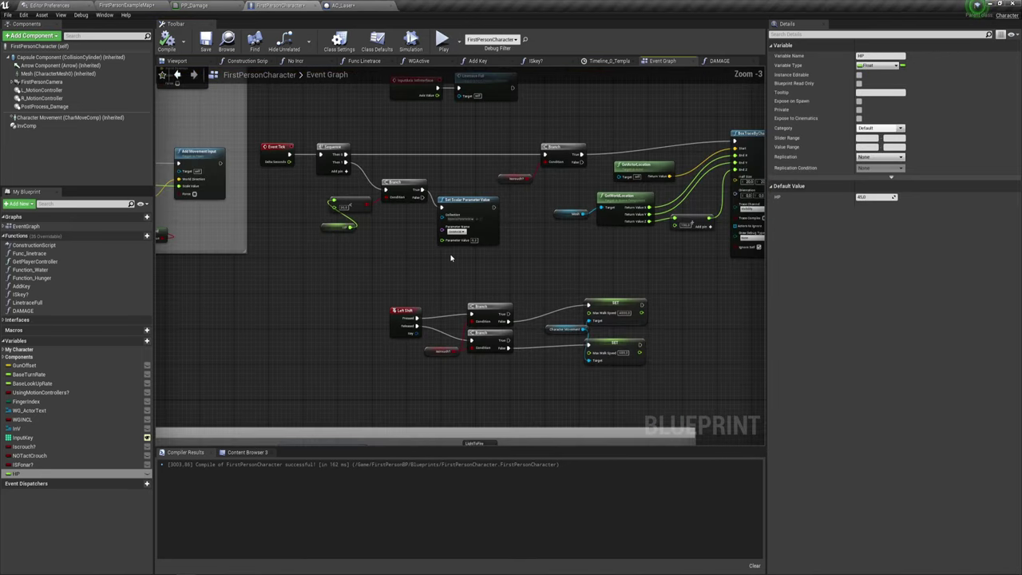
right_click_drag(435, 282, 508, 260)
left_click(586, 201)
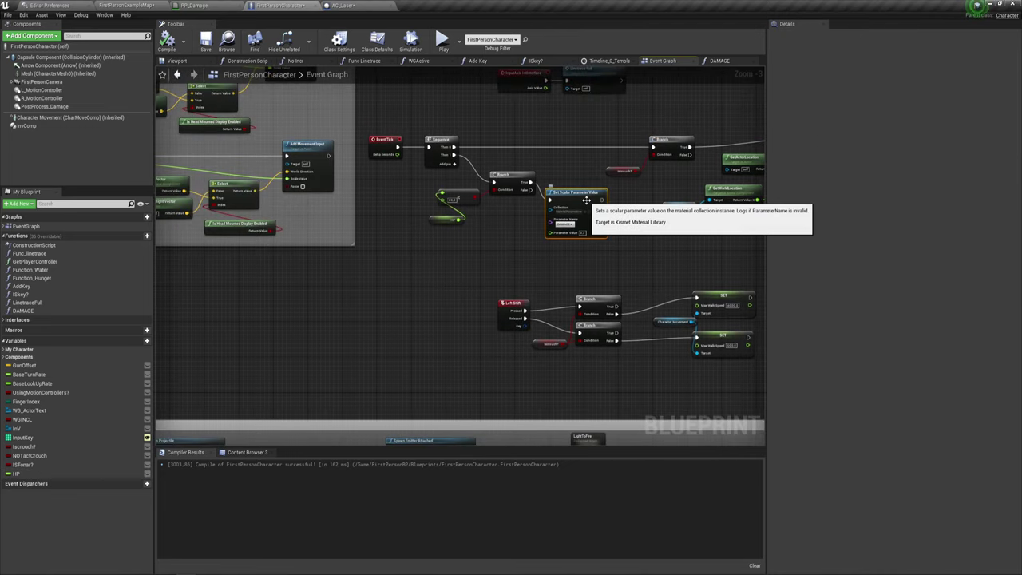
key("ctrl+c")
key("ctrl+v")
scroll(474, 338, "up", 3)
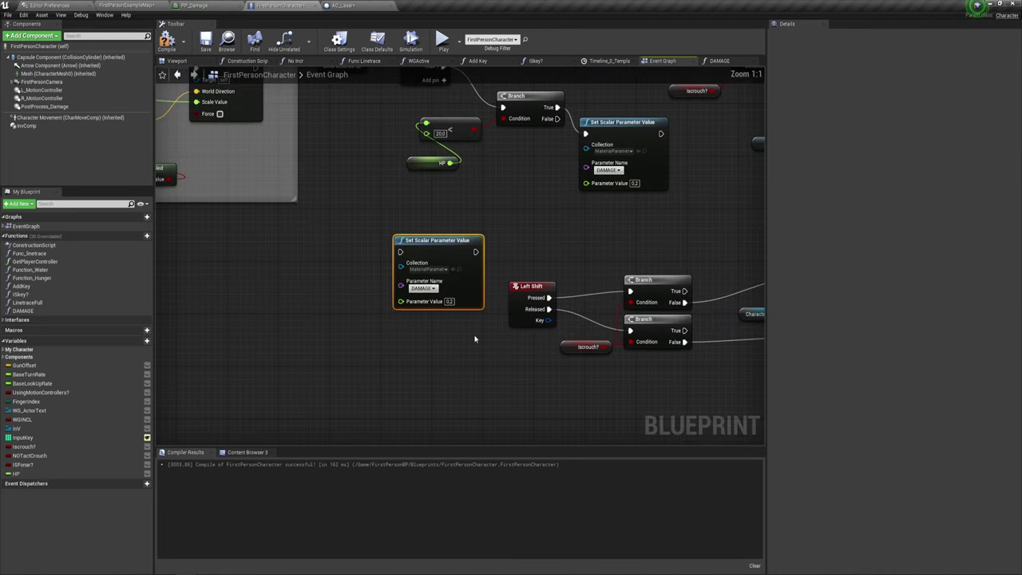
right_click_drag(474, 338, 630, 312)
left_click_drag(606, 209, 473, 242)
right_click_drag(280, 298, 324, 279)
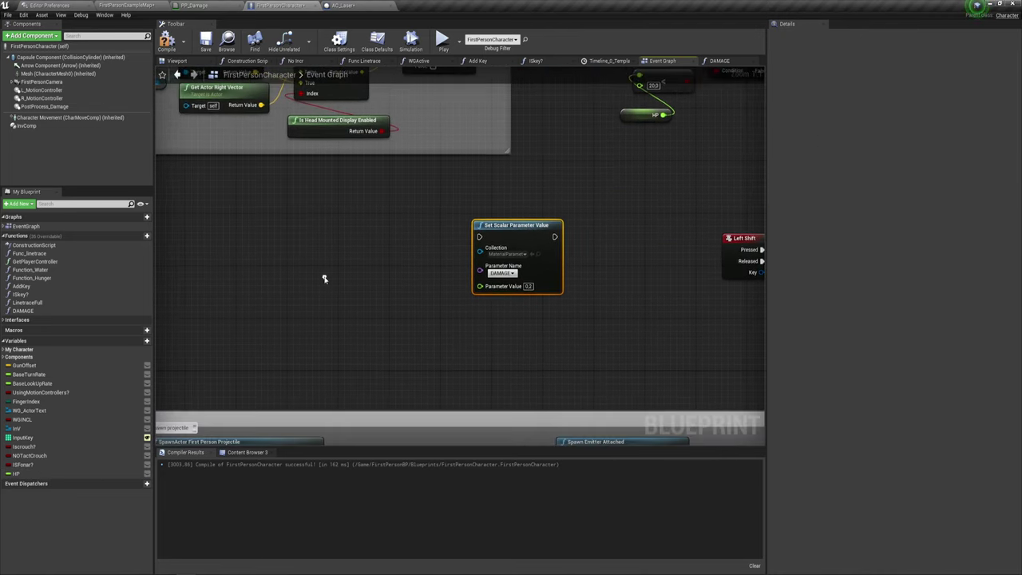
Add an N key press event wired to the copied damage node
right_click(347, 257)
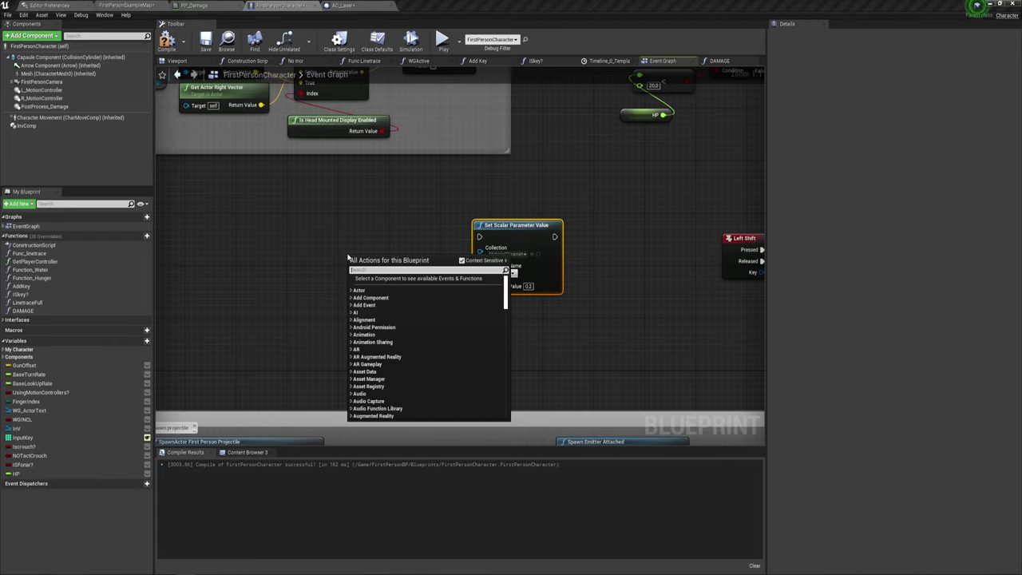
type("o")
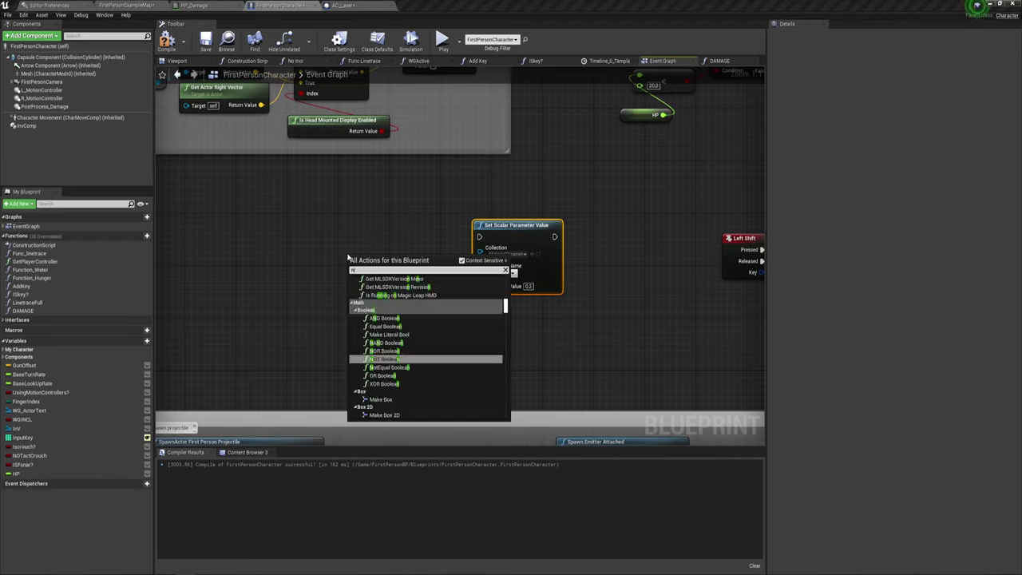
key("Up")
key("Up")
key("Up")
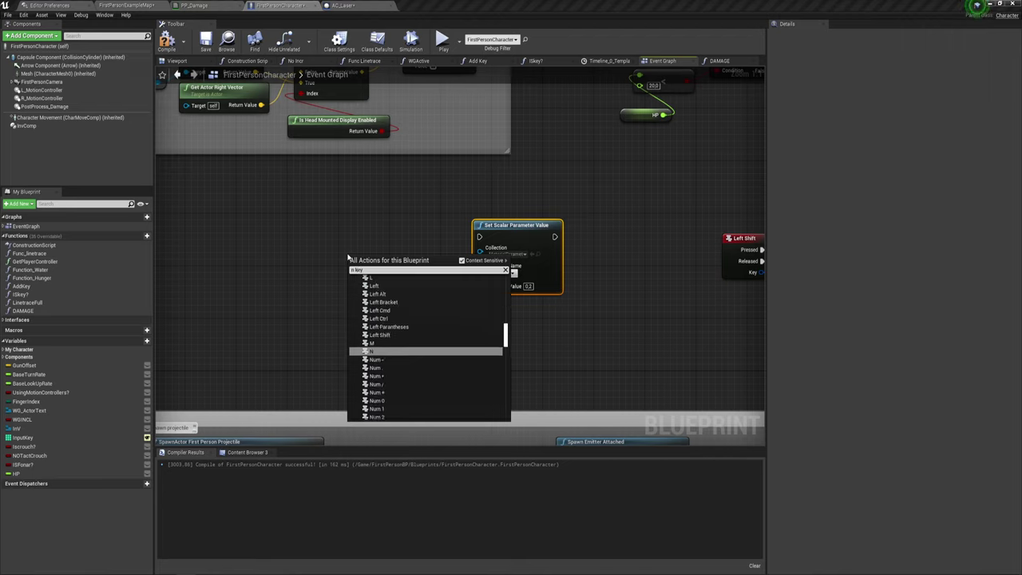
key("Return")
left_click_drag(373, 269, 479, 236)
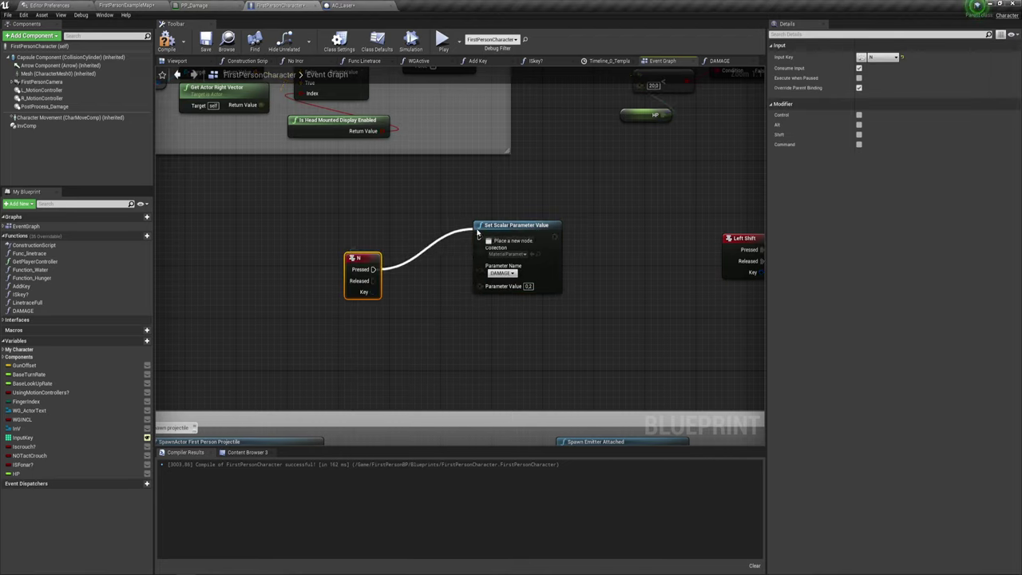
left_click_drag(352, 258, 373, 225)
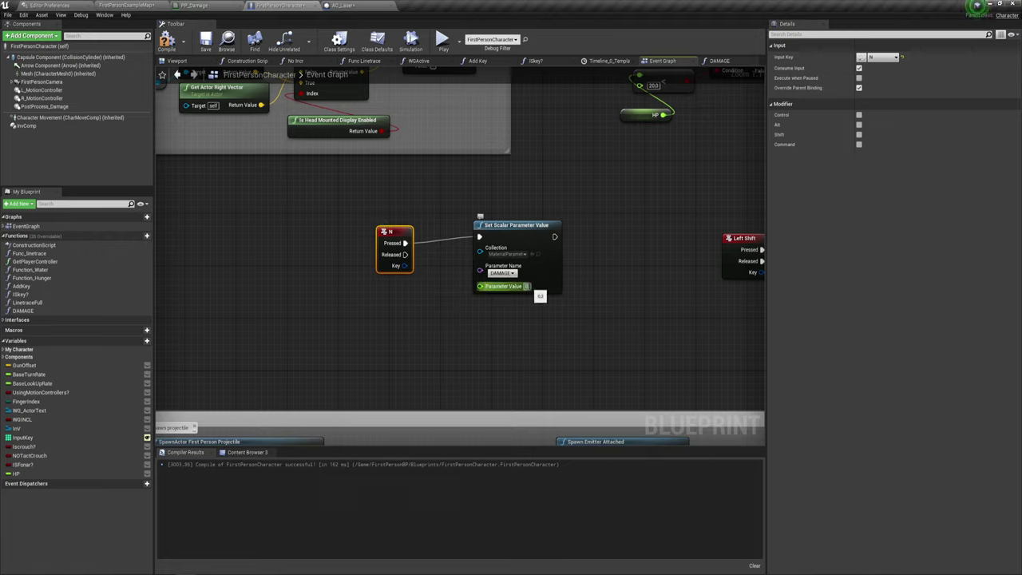
Set the copy's Parameter Value to 0.5, compile, and start a test play
left_click(524, 328)
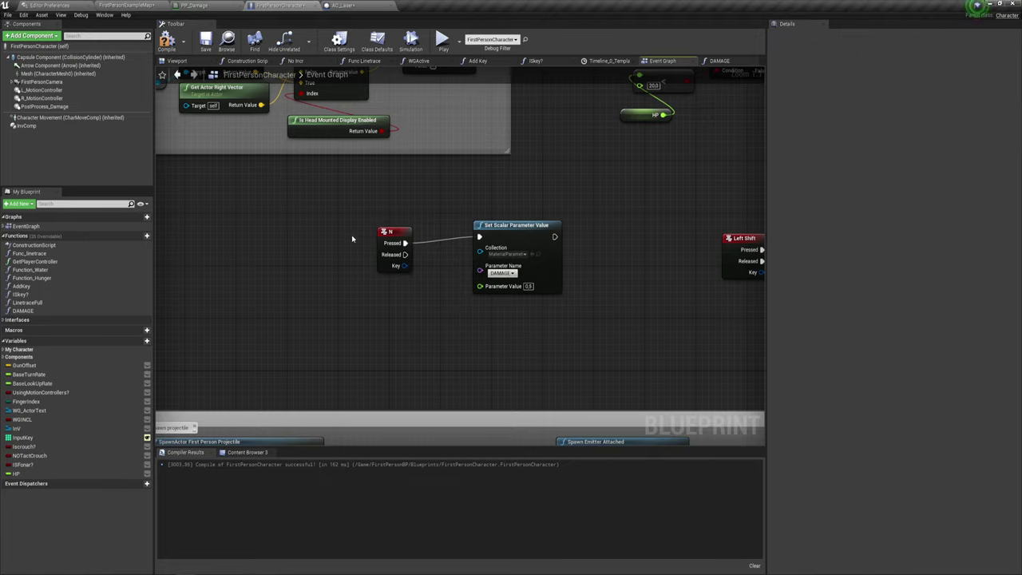
left_click(166, 41)
left_click(442, 41)
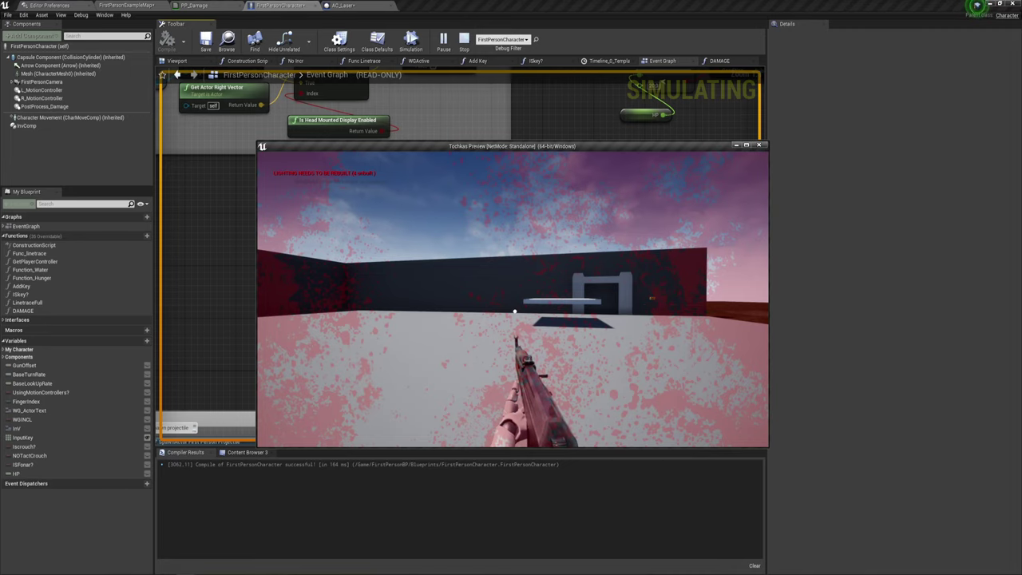
End the test play and move the HP check and damage update nodes down-right
key("Escape")
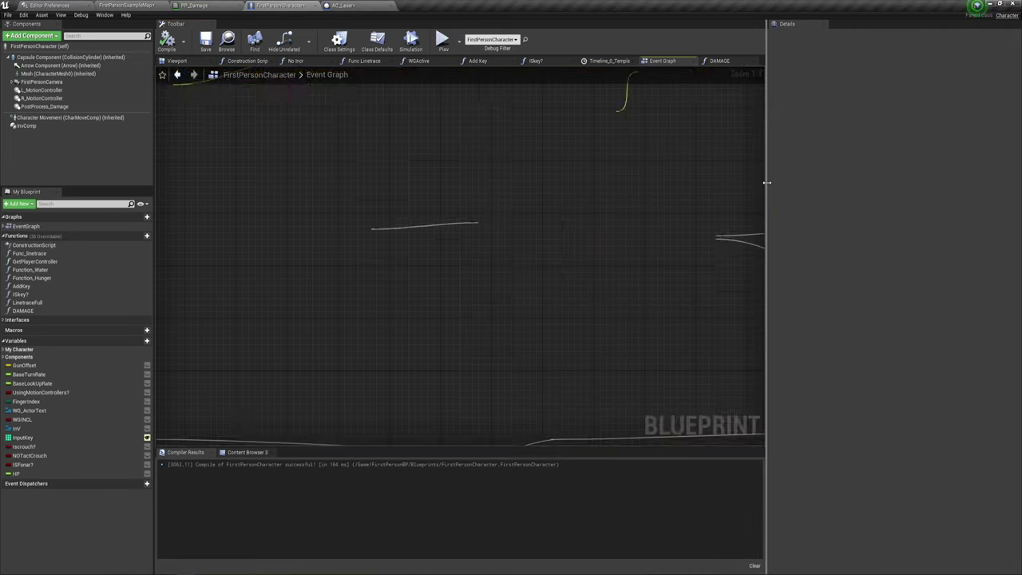
scroll(477, 265, "down", 1)
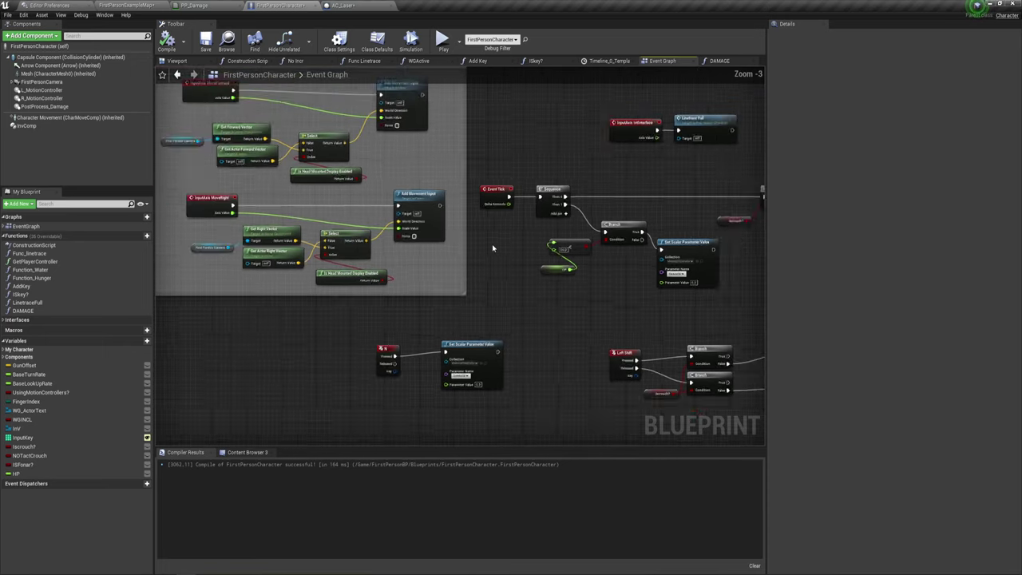
scroll(492, 243, "down", 1)
scroll(484, 248, "down", 1)
scroll(511, 239, "up", 1)
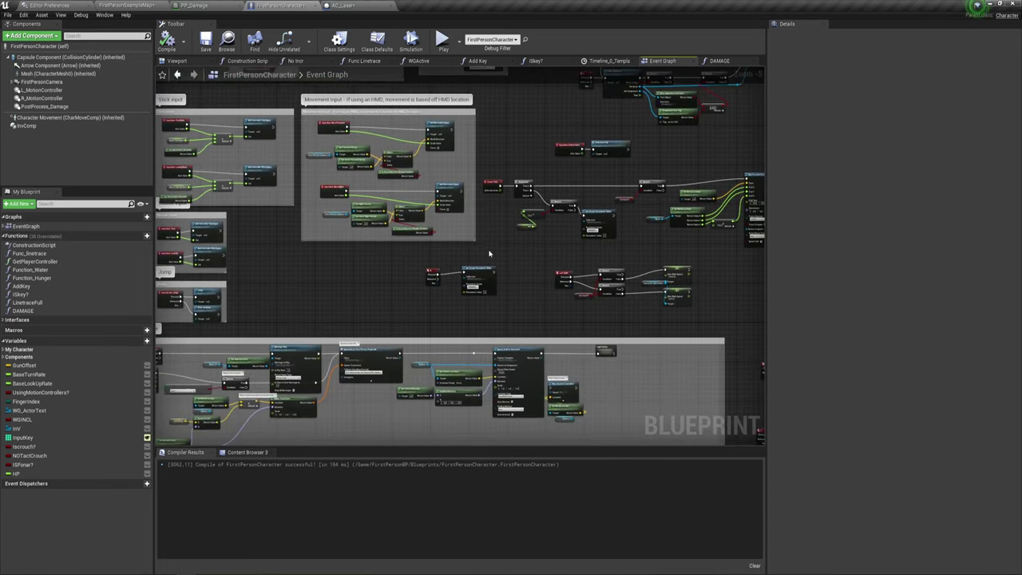
scroll(463, 260, "up", 3)
scroll(460, 243, "down", 1)
scroll(458, 231, "down", 1)
scroll(457, 232, "up", 1)
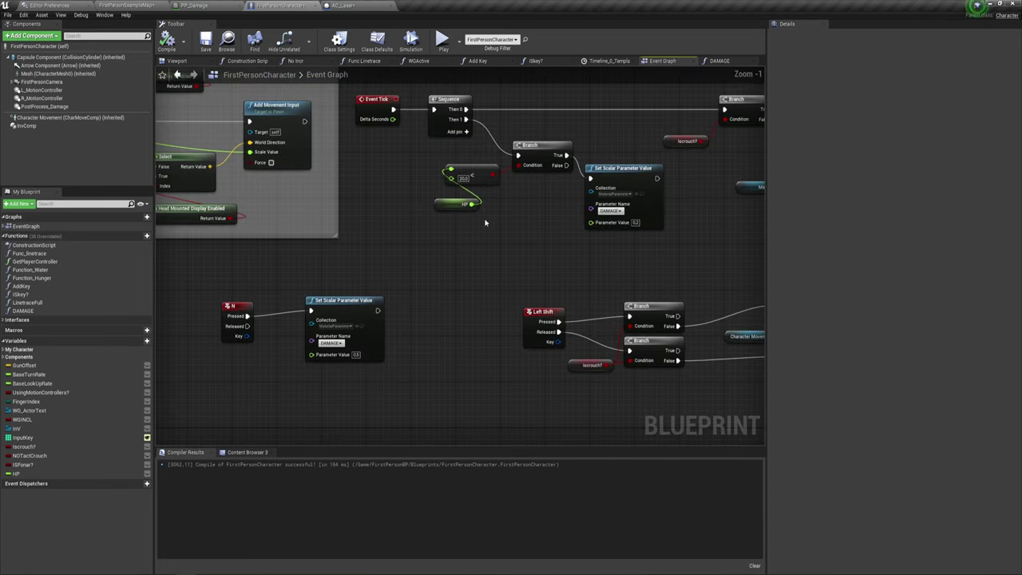
left_click_drag(445, 142, 586, 228)
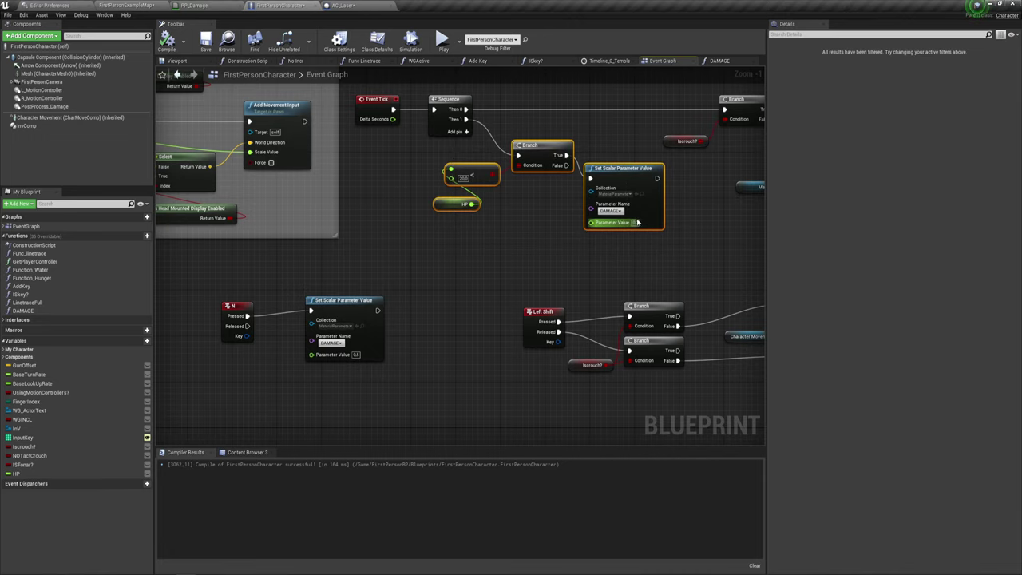
right_click_drag(531, 217, 521, 273)
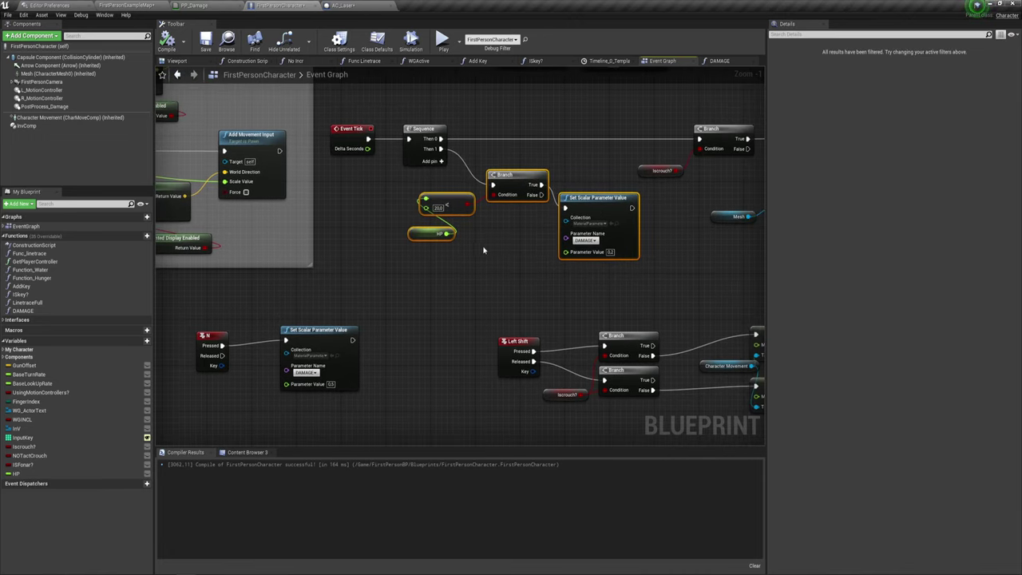
left_click_drag(530, 184, 613, 224)
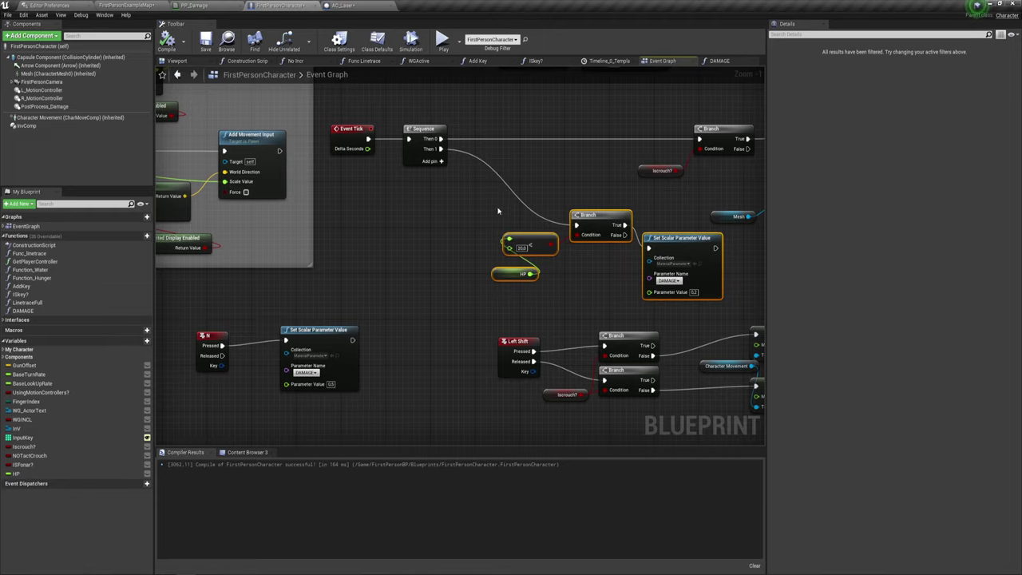
Add a Branch fed by Sequence Then 1, with its False output into the HP Branch
left_click(468, 171)
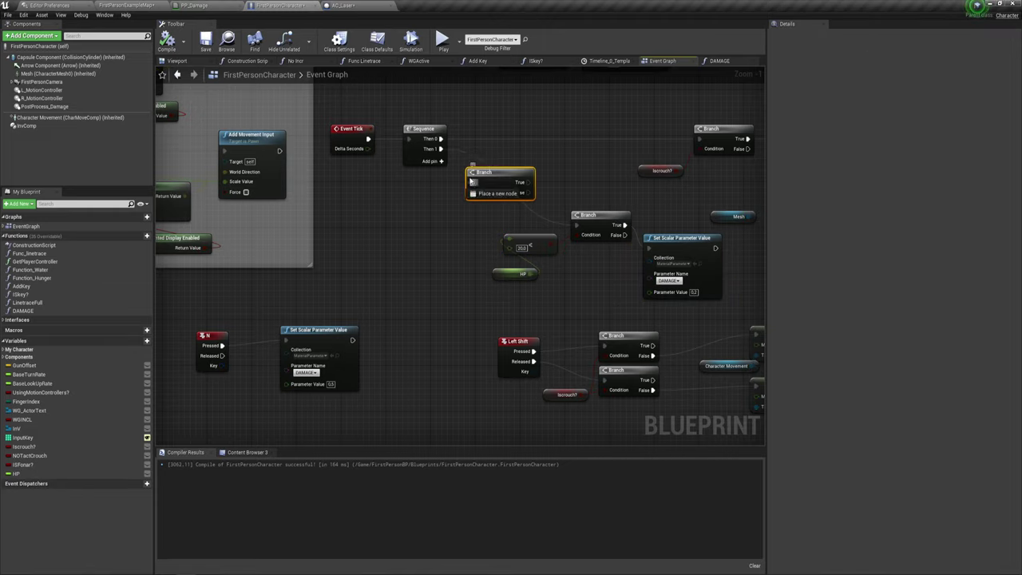
left_click_drag(471, 182, 440, 152)
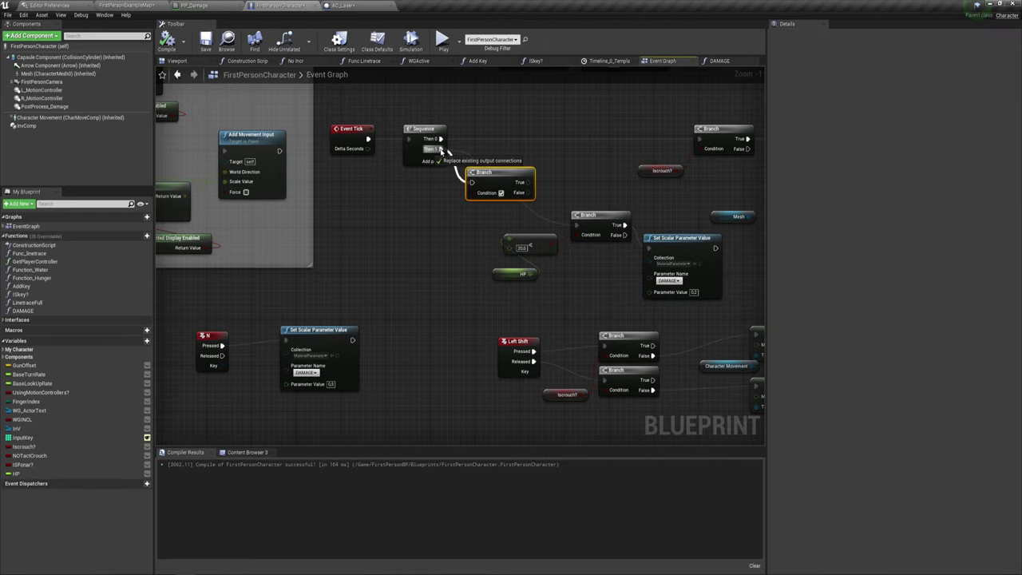
mouse_move(527, 183)
left_mouse_down()
mouse_move(555, 166)
mouse_move(558, 213)
mouse_move(576, 226)
left_mouse_up()
left_click(528, 172)
right_click_drag(341, 308, 440, 248)
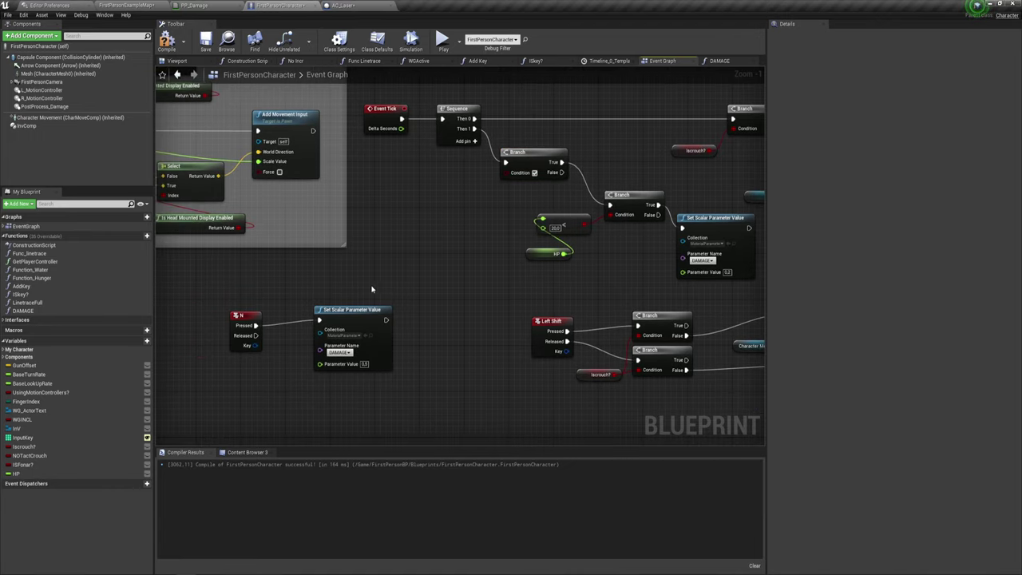
left_click_drag(422, 271, 375, 272)
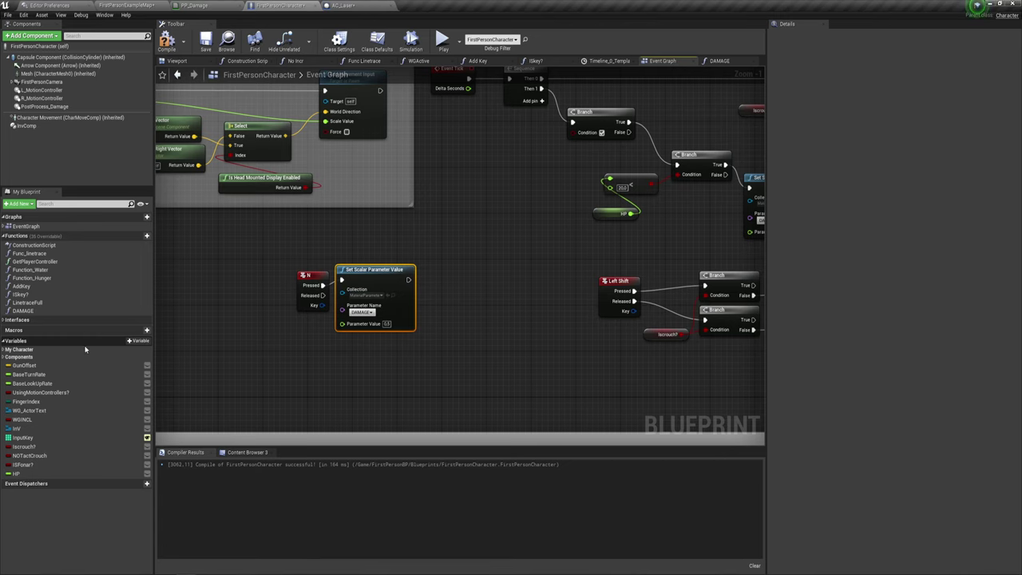
Create Boolean NewVar_0 and add a SET node true after N's DAMAGE node
left_click(138, 342)
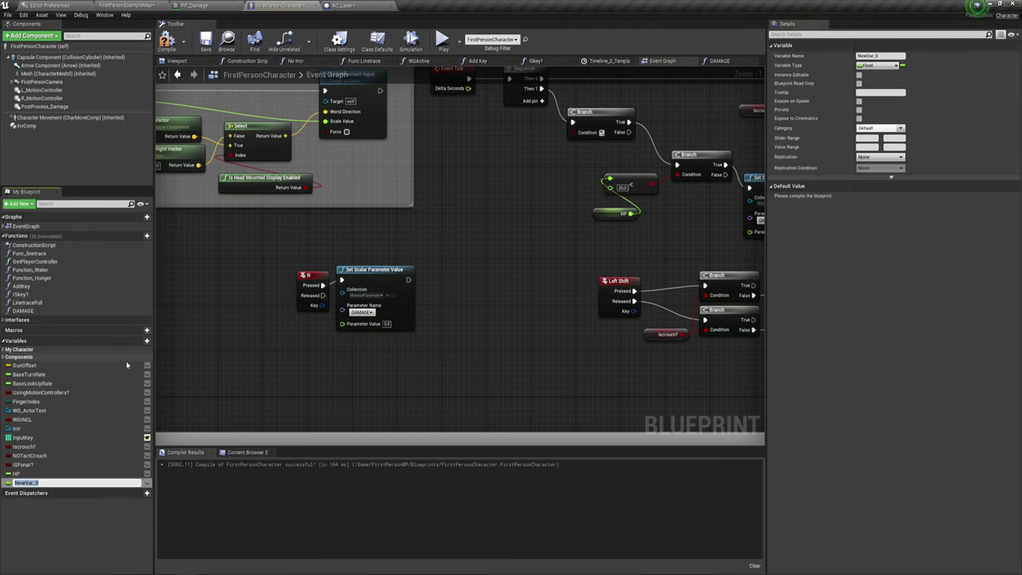
left_click(895, 66)
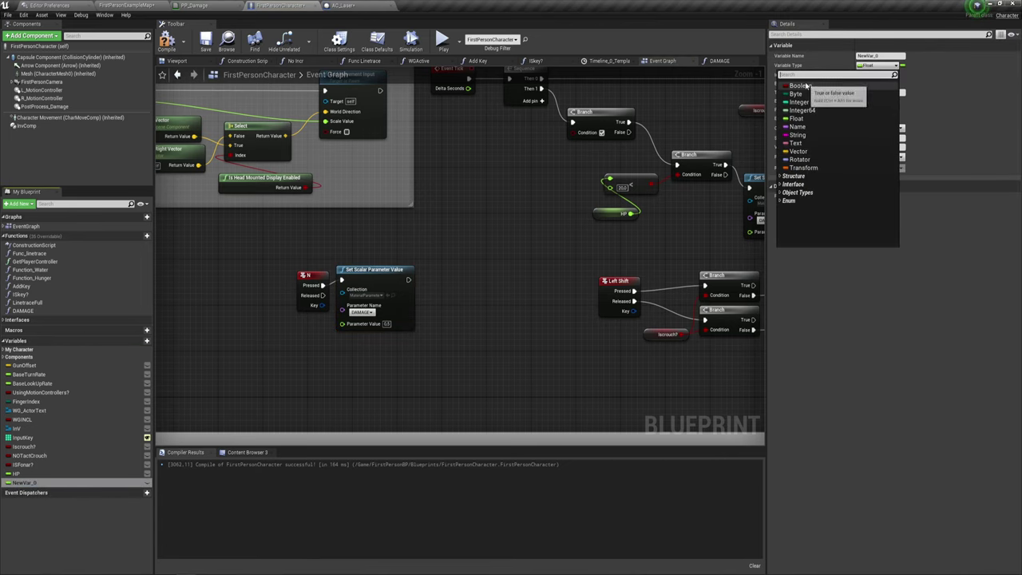
left_click(847, 94)
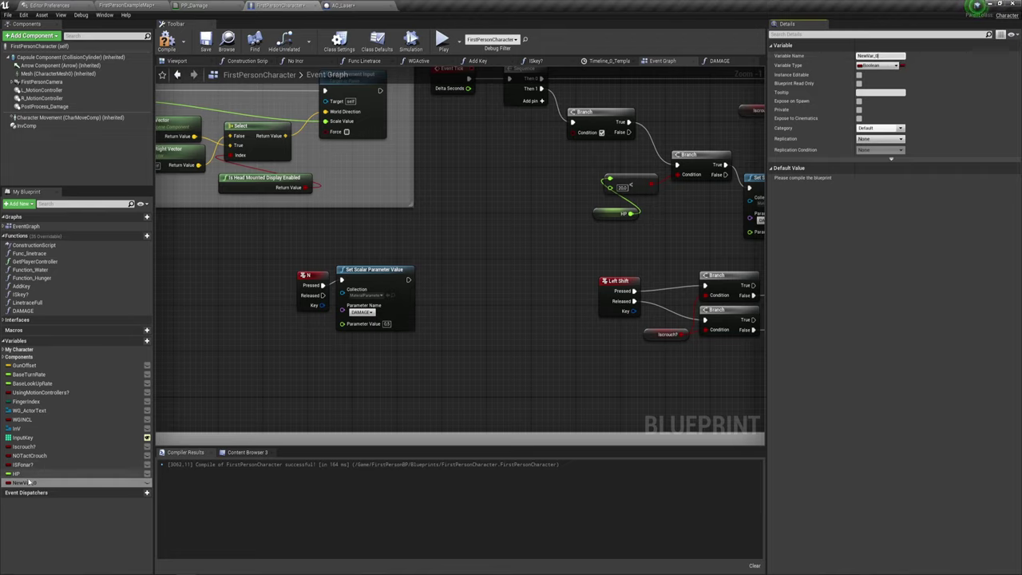
left_click(30, 483)
left_click_drag(30, 483, 415, 280, "alt")
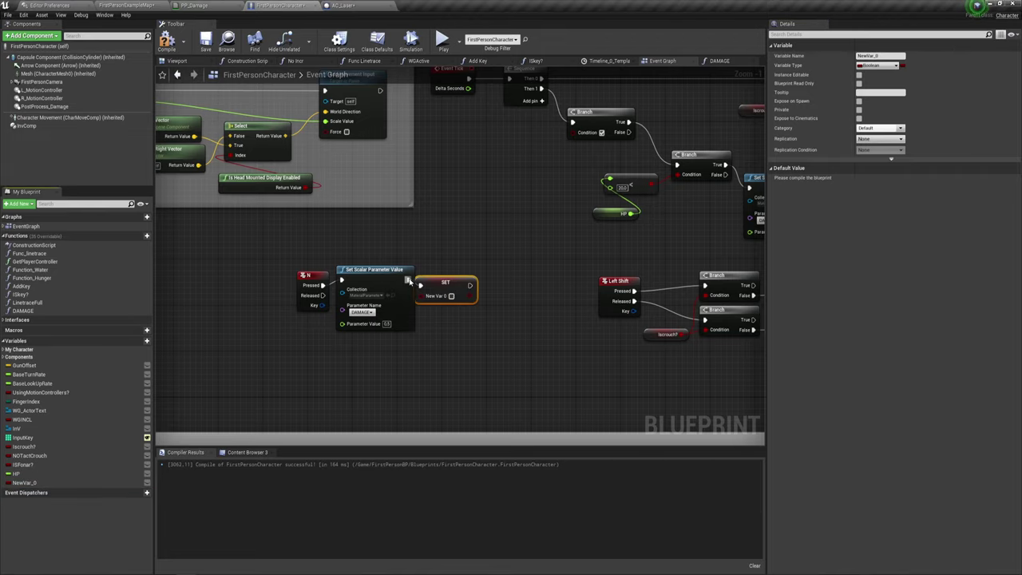
left_click(451, 296)
Place a NewVar_0 getter beside the new Branch on Event Tick
scroll(566, 148, "up", 1)
right_click_drag(566, 149, 290, 256)
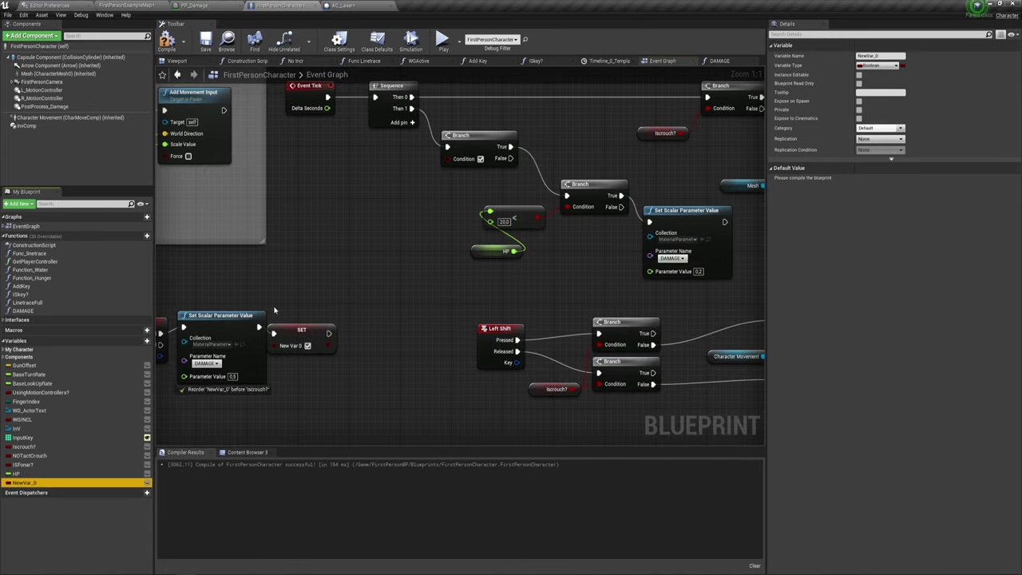
mouse_move(8, 483)
left_mouse_down("ctrl")
mouse_move(403, 178)
mouse_move(449, 158)
mouse_move(565, 196)
left_mouse_up("ctrl")
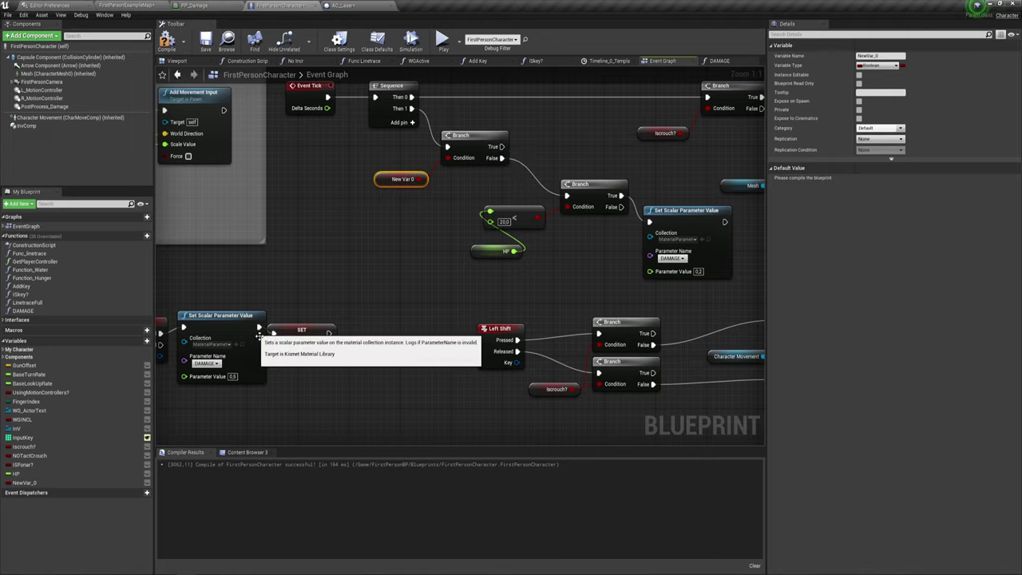
right_click_drag(335, 327, 250, 290)
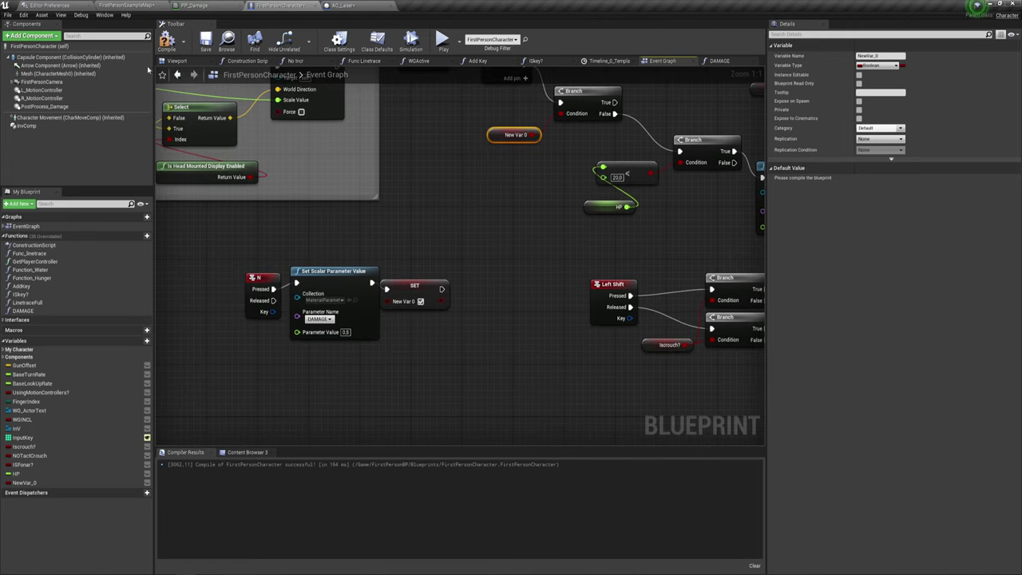
Compile, play, and press N in game to trigger the red damage overlay
left_click(166, 39)
left_click(444, 40)
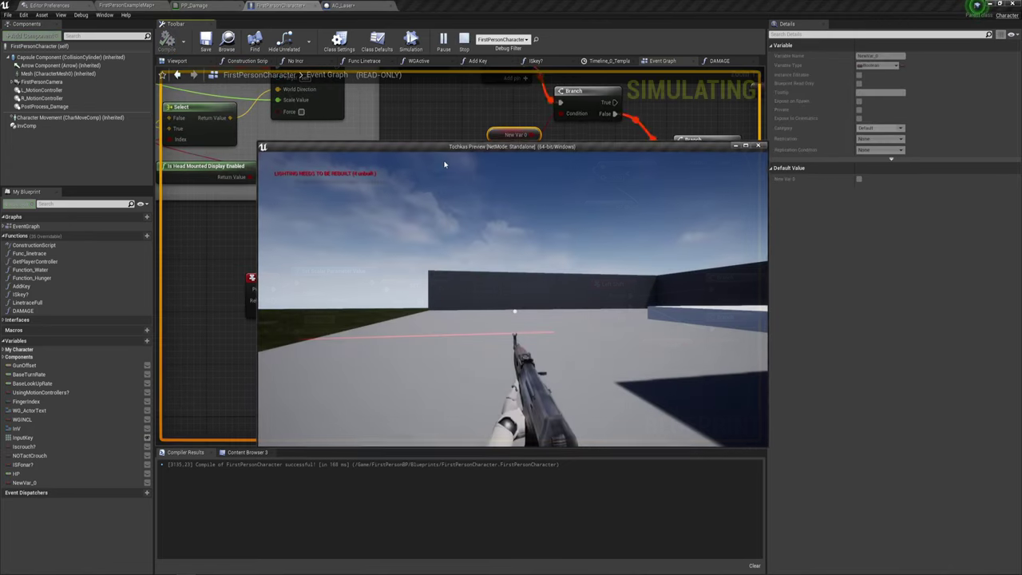
key("n")
key("n")
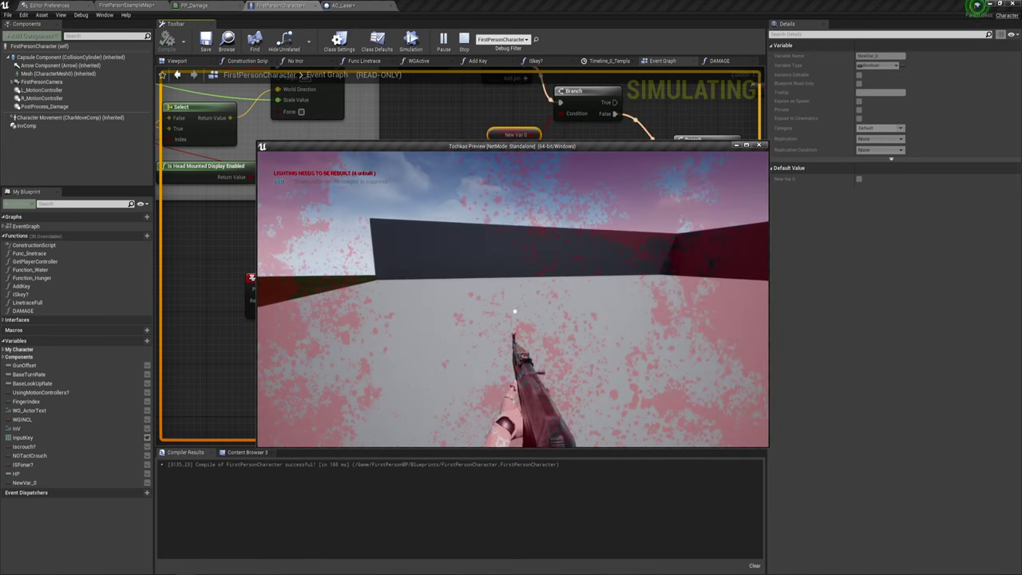
key("n")
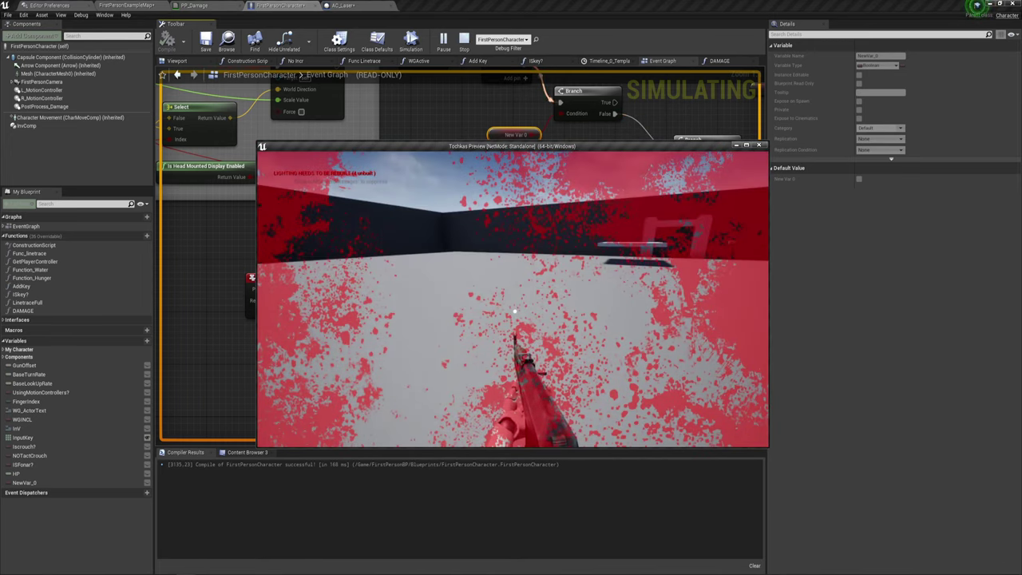
key("s")
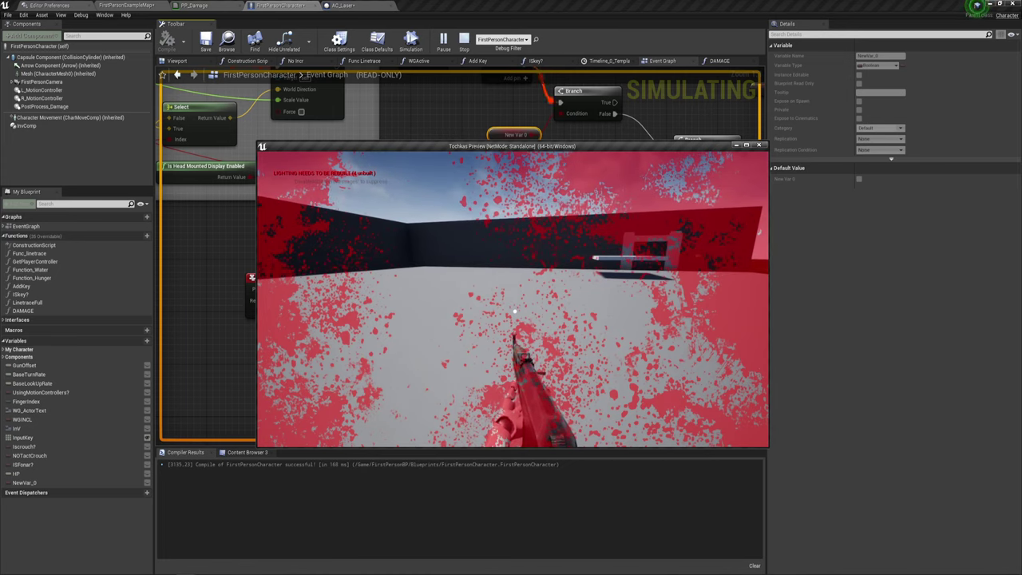
key("c")
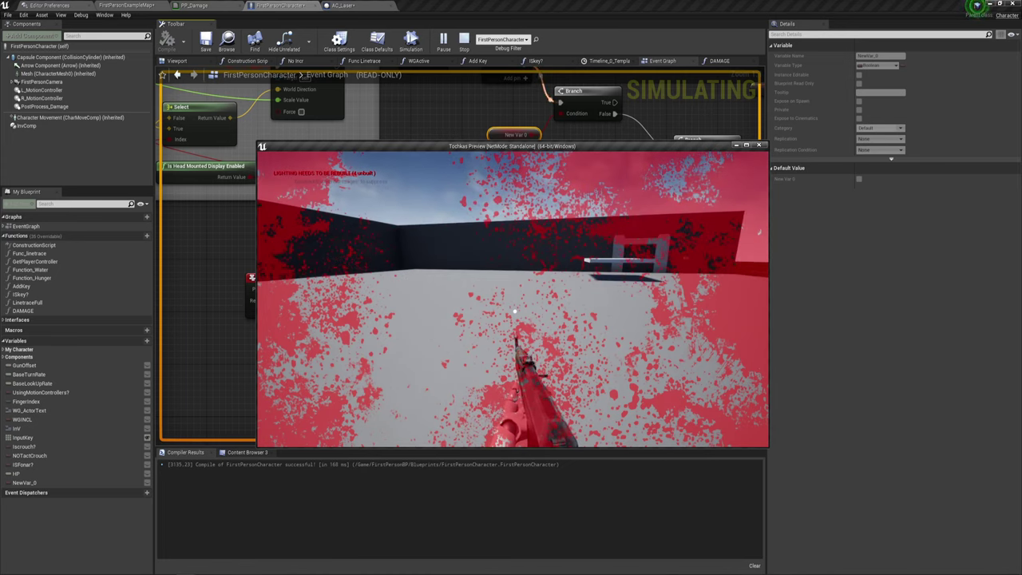
Return to the Event Graph, rearrange the HP check nodes, and bring the preview back
key("super")
left_click(593, 157)
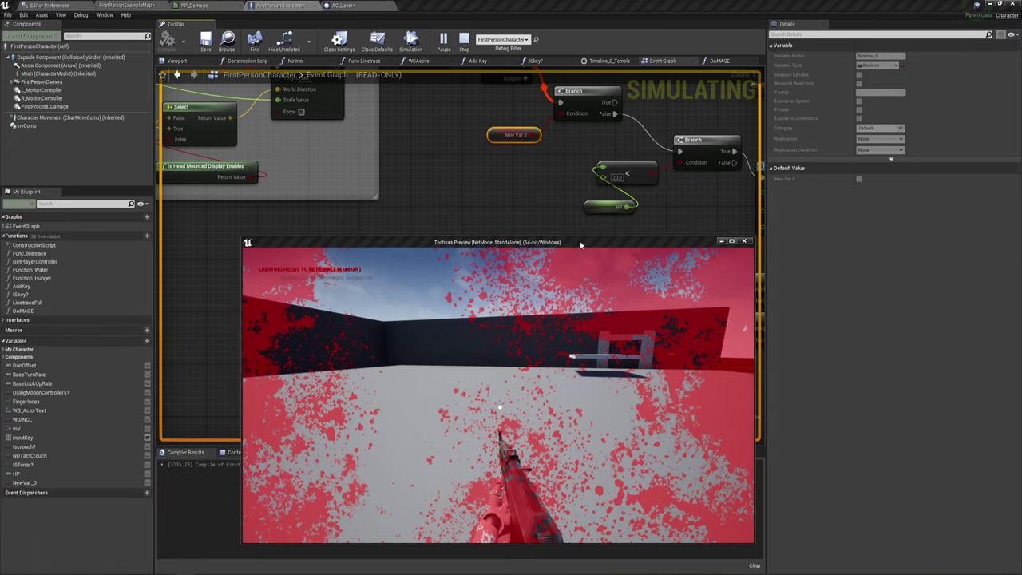
key("Escape")
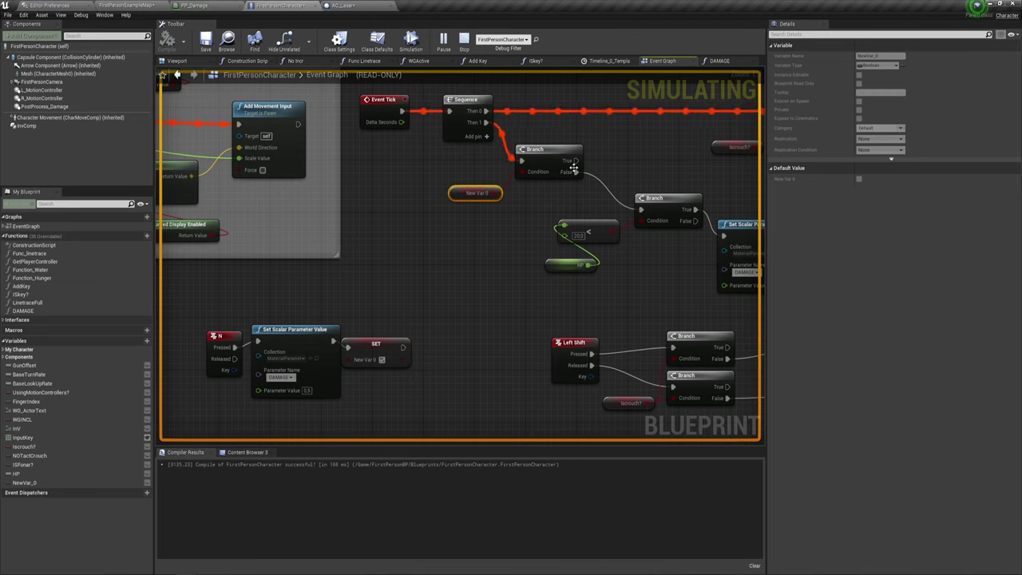
mouse_move(573, 162)
right_mouse_down()
mouse_move(488, 183)
mouse_move(457, 178)
right_mouse_up()
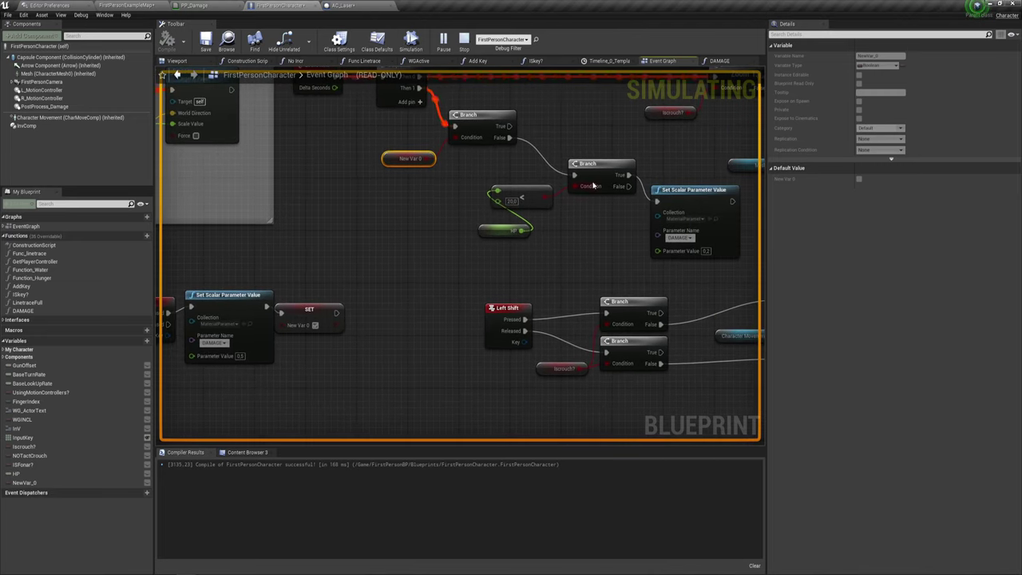
left_click_drag(477, 158, 644, 264)
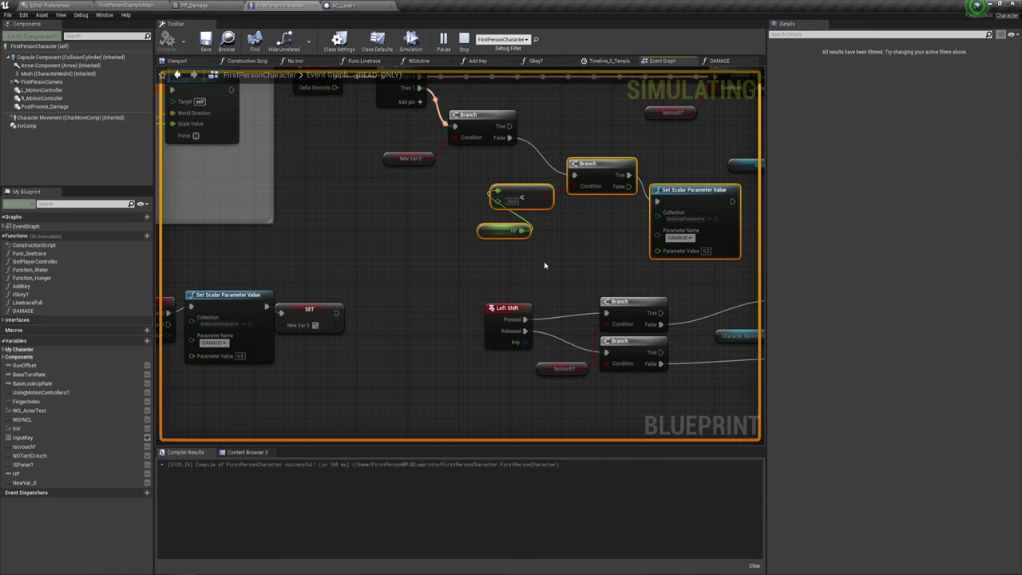
right_click_drag(543, 265, 541, 260)
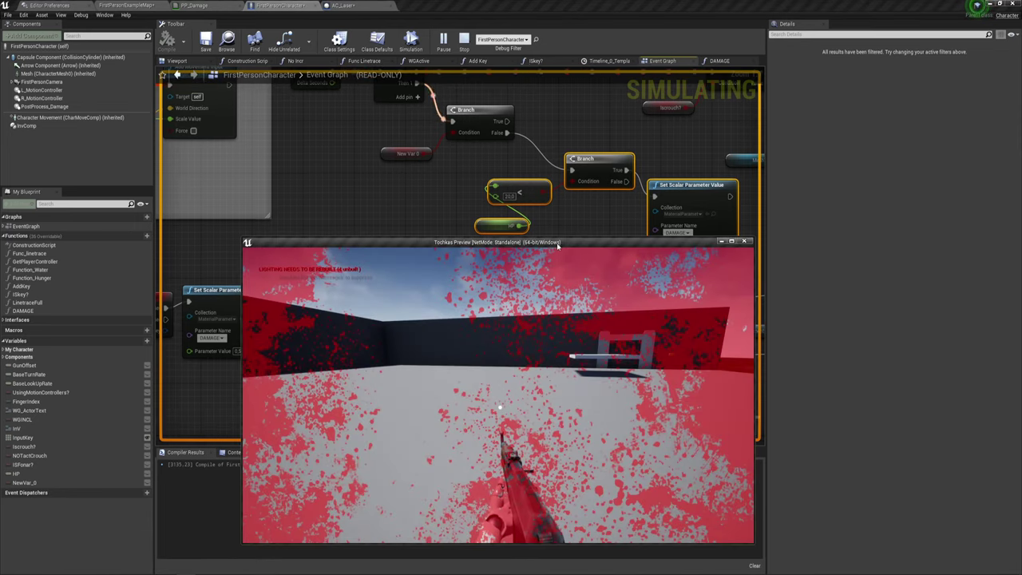
left_click_drag(557, 247, 536, 100)
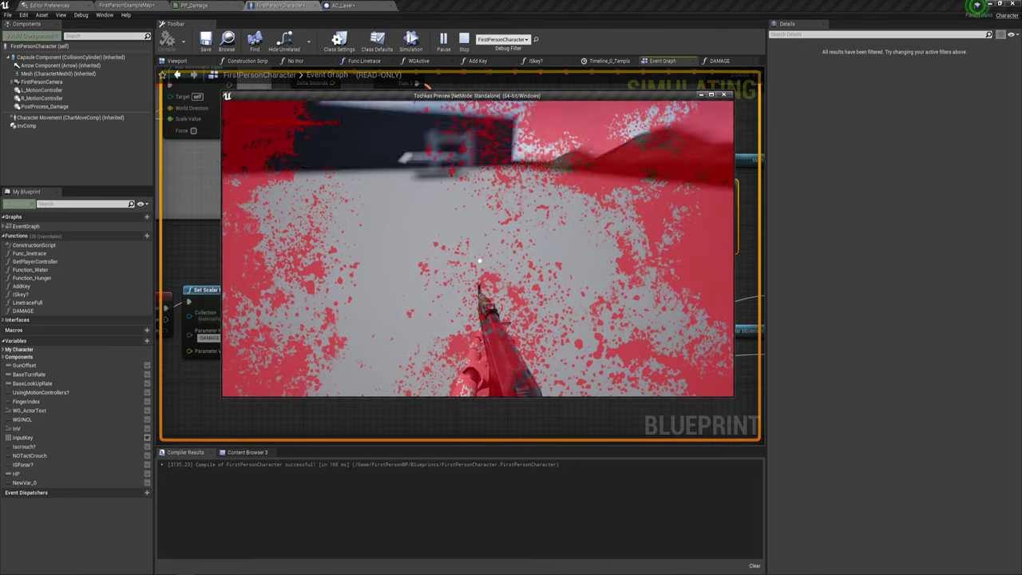